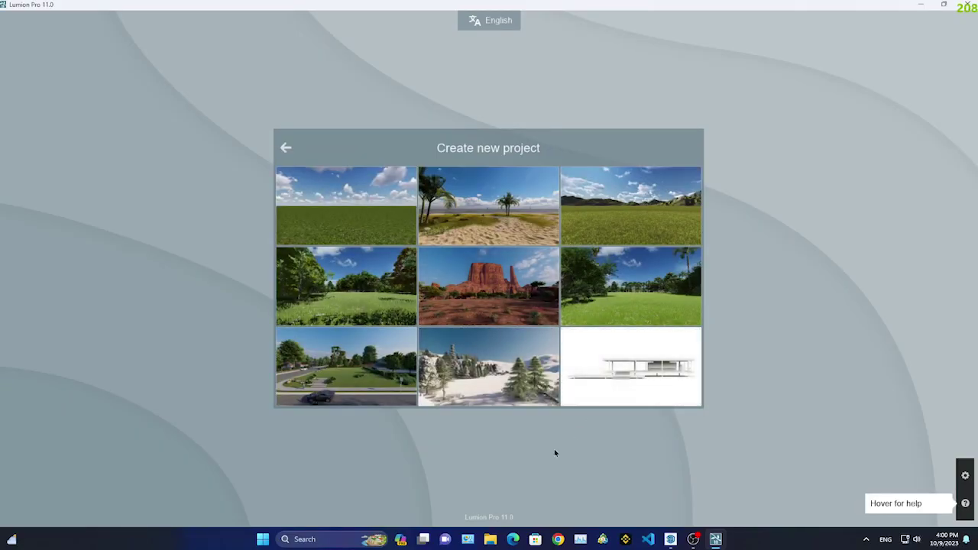
Start a mountain-range landscape project, import the house model and save it
left_click(603, 229)
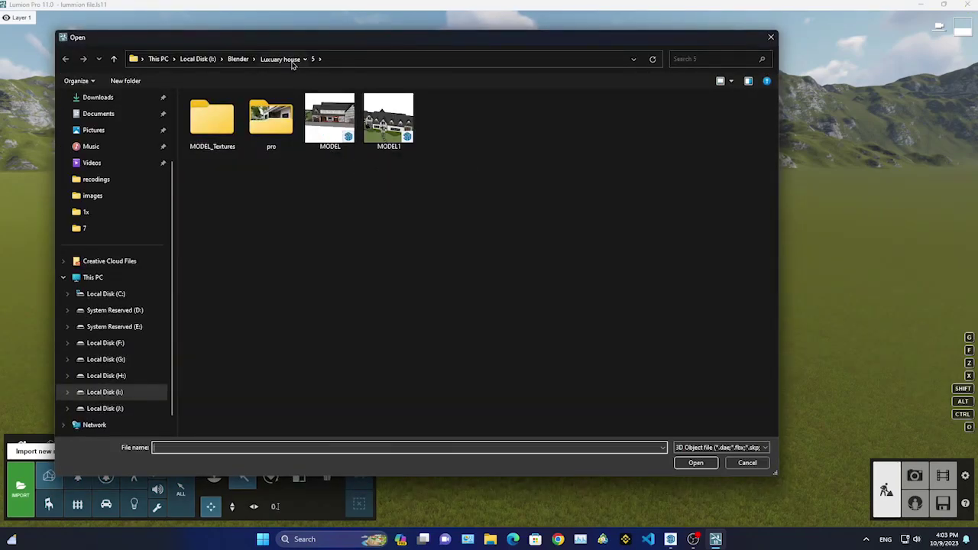
left_click(696, 463)
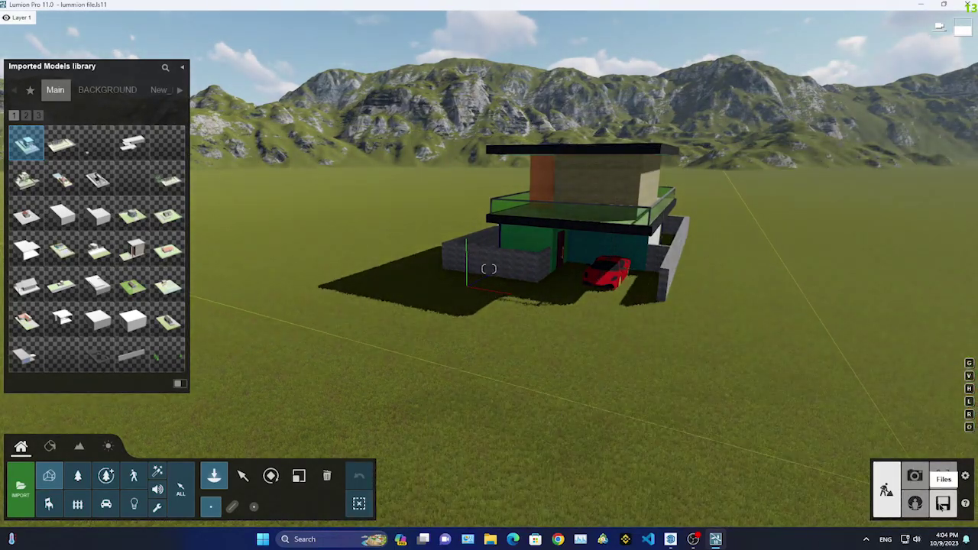
left_click(942, 503)
key("Escape")
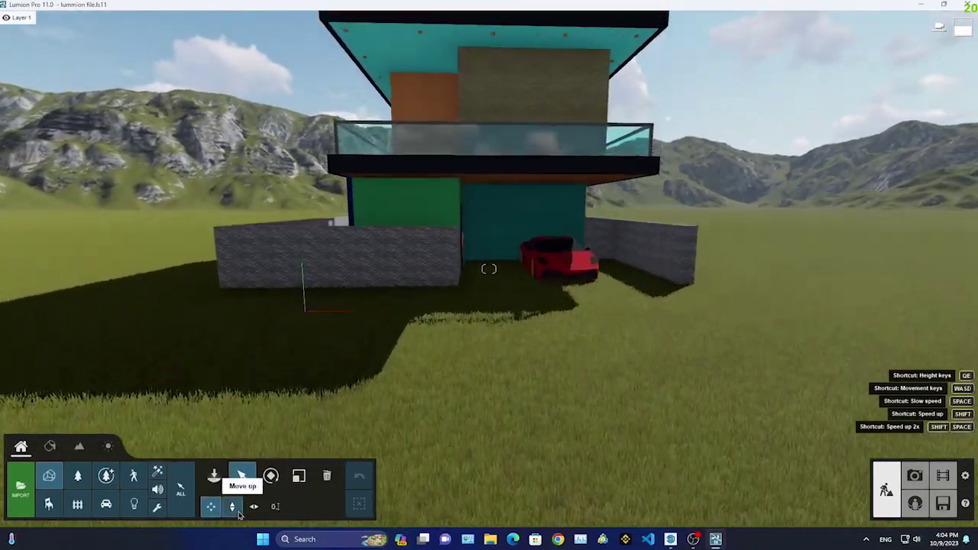
Raise the house model to 0.74 m with the Move Up tool
left_click(232, 506)
left_click(302, 353)
left_click_drag(302, 353, 303, 345)
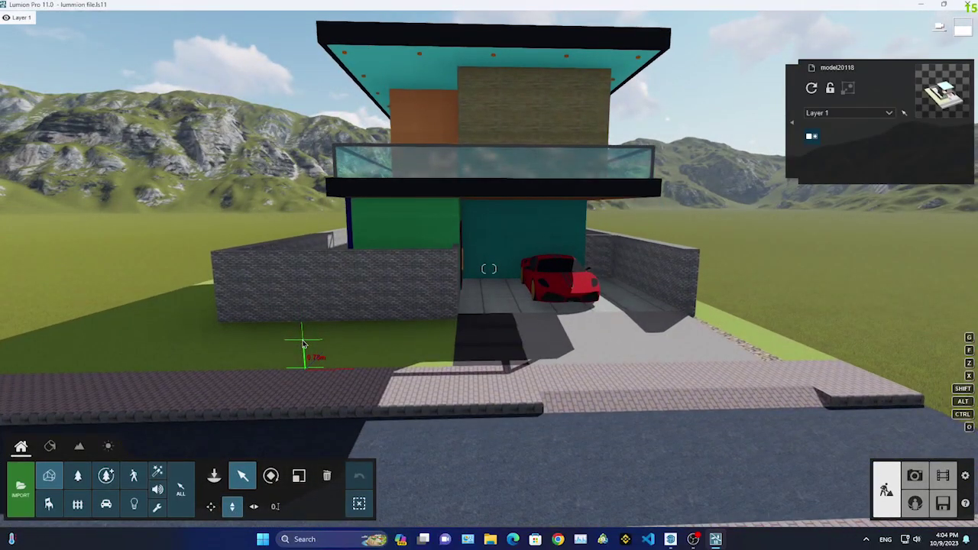
left_click(49, 445)
Apply an Outdoor asphalt material to the road surface
left_click(229, 290)
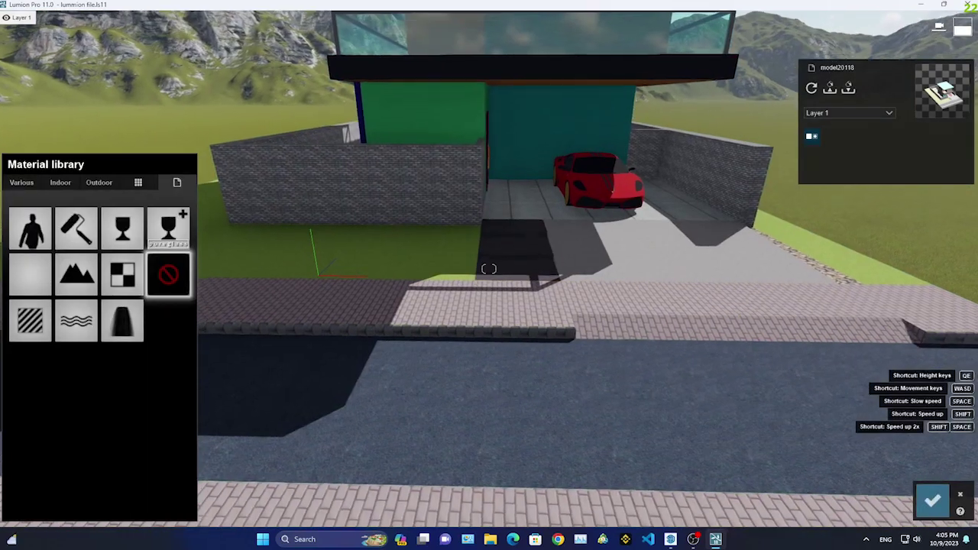
left_click(67, 184)
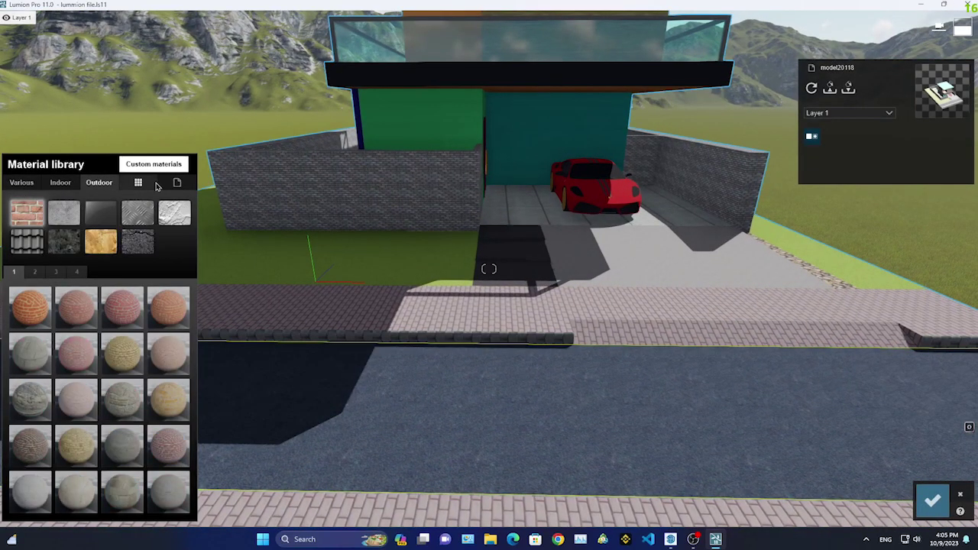
left_click(23, 183)
left_click(98, 182)
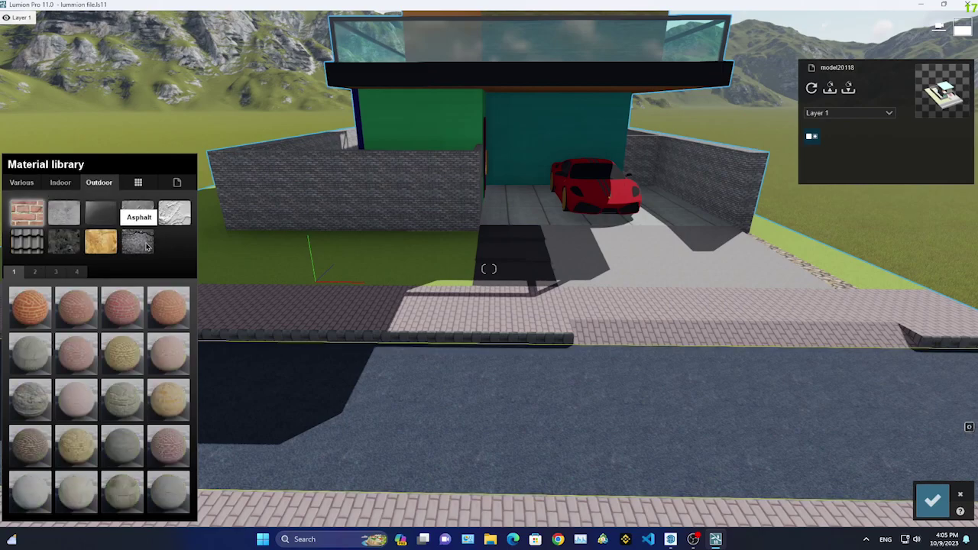
left_click(137, 241)
left_click(122, 399)
left_click(34, 271)
Cover the front lawn with Clean Cut Grass at full bending force
scroll(434, 342, "up", 5)
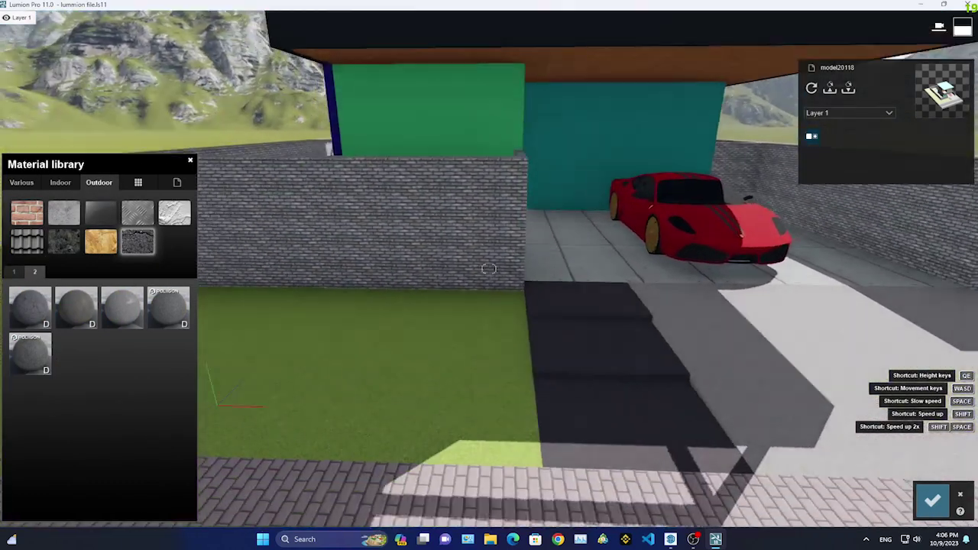
left_click(21, 183)
left_click(77, 221)
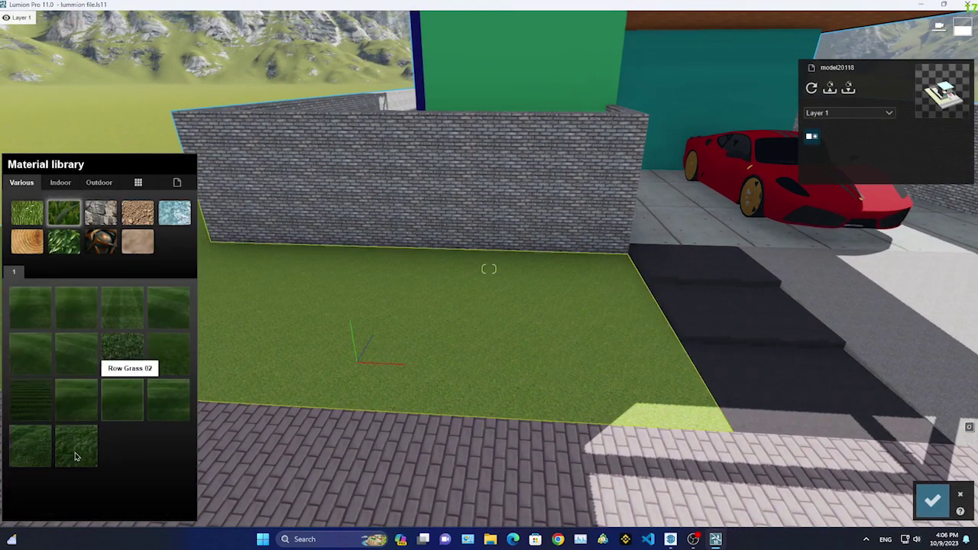
left_click(121, 367)
mouse_move(458, 367)
right_mouse_down()
mouse_move(571, 443)
mouse_move(534, 442)
right_mouse_up()
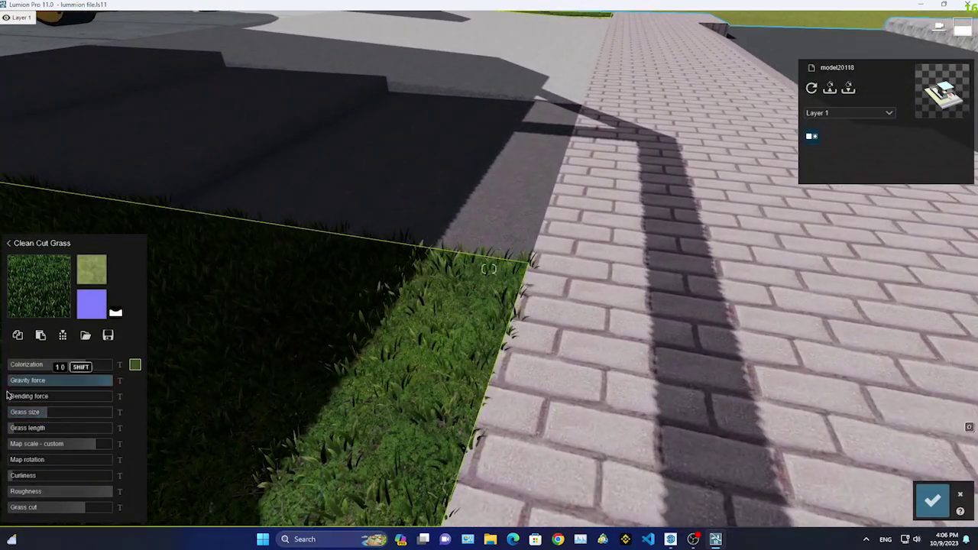
left_click(107, 396)
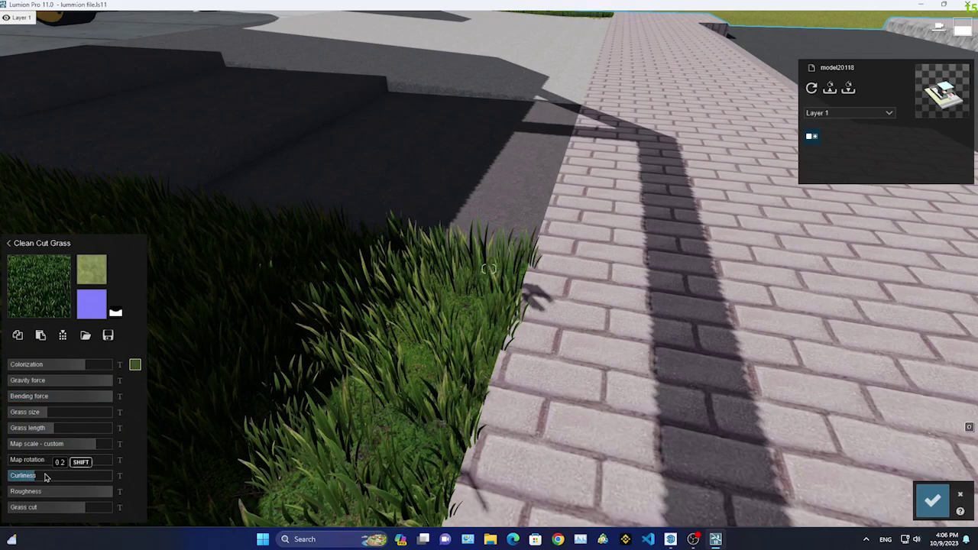
Pave the front slab with Outdoor Concrete 026 1024
key("s")
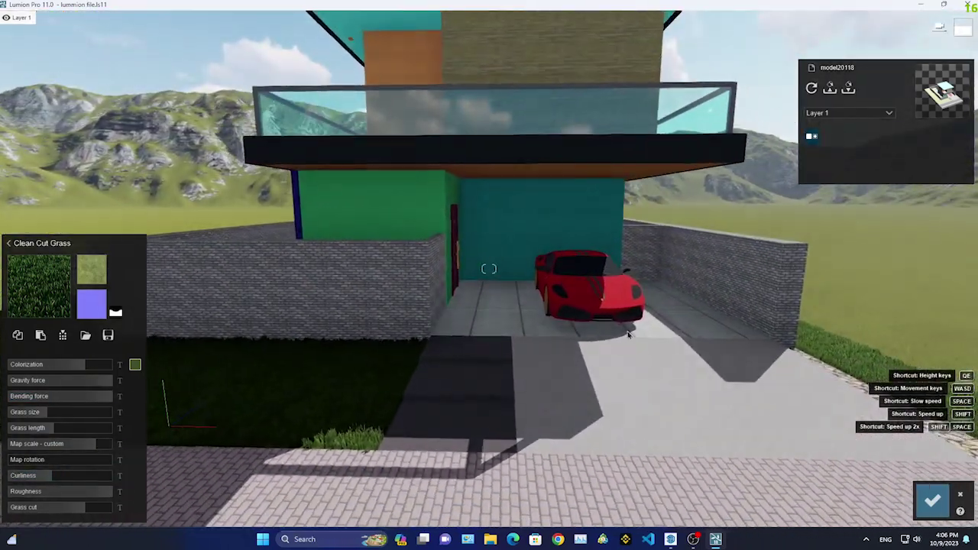
left_click(932, 500)
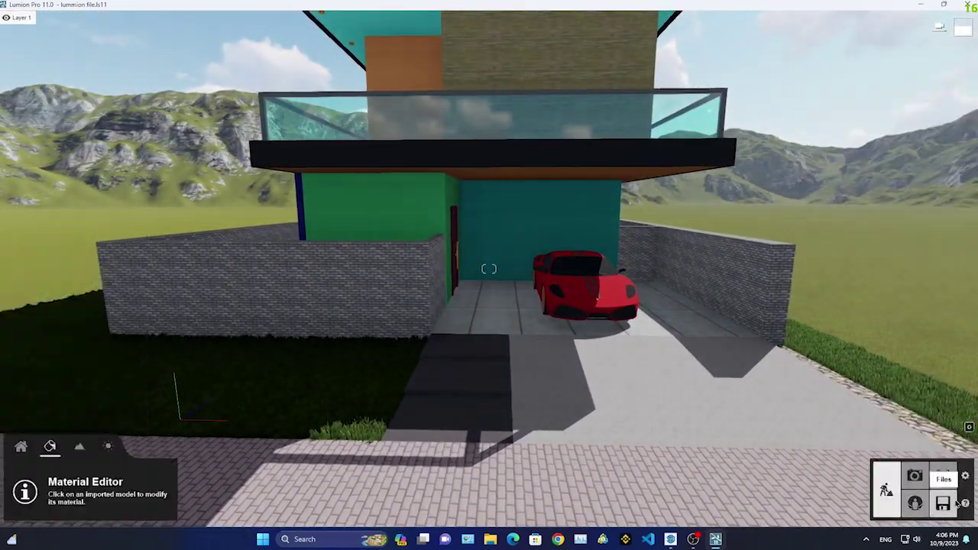
left_click(99, 183)
left_click(30, 306)
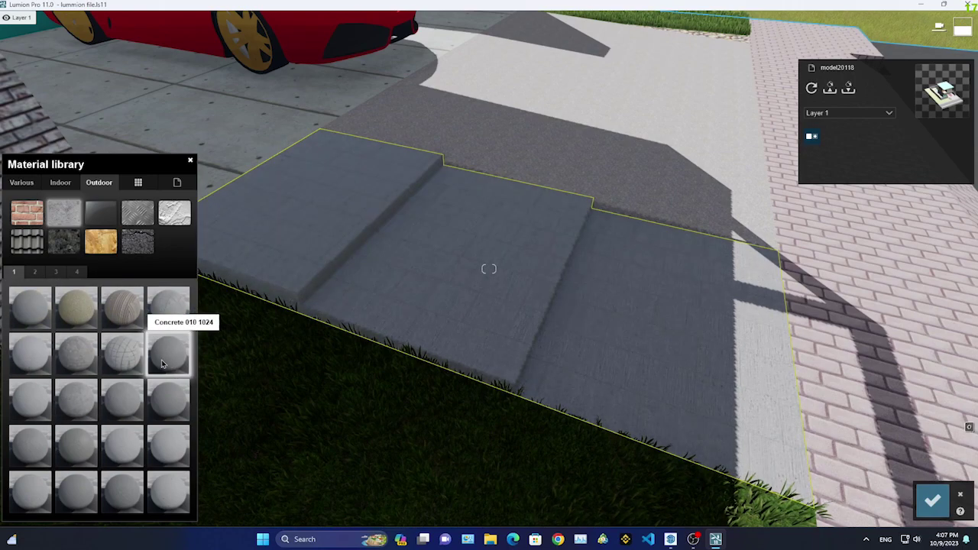
left_click(35, 274)
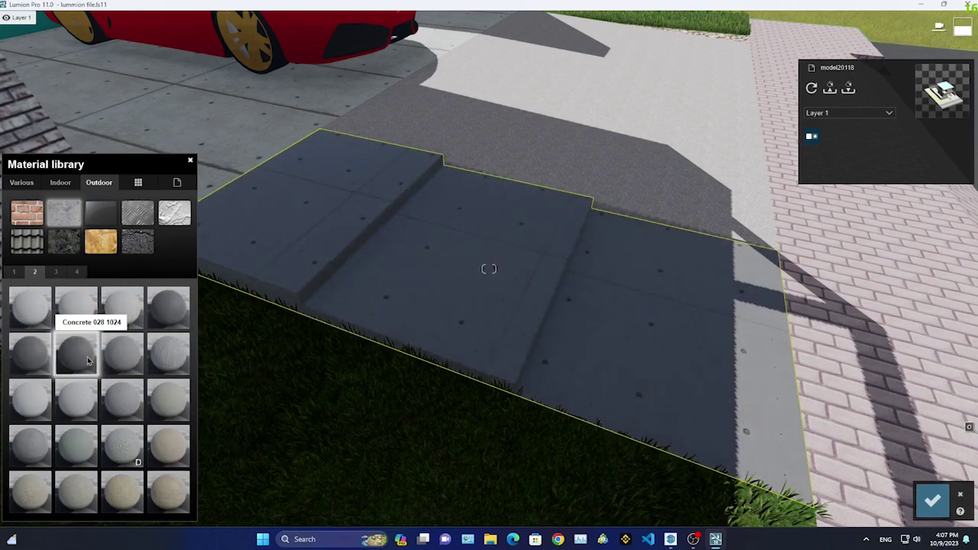
left_click(167, 309)
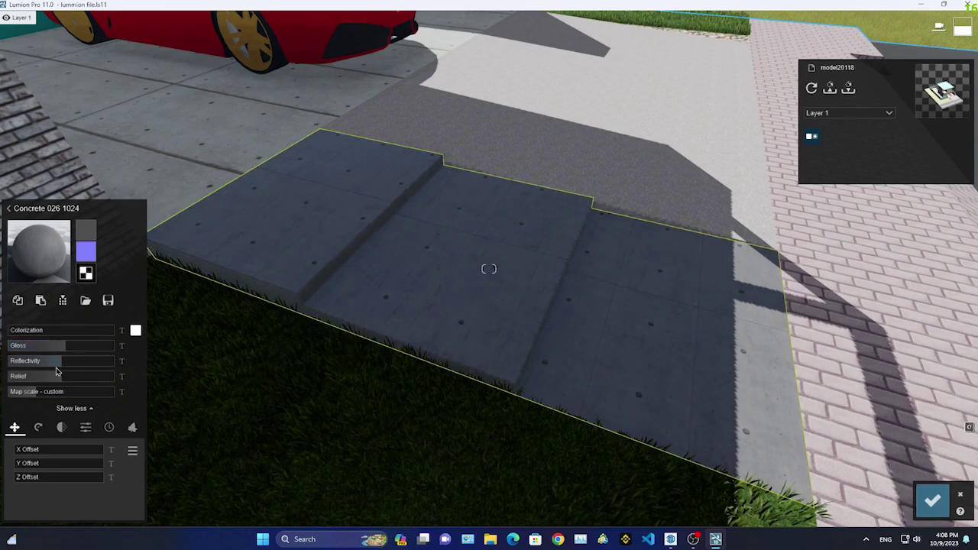
Give the next driveway slab a plain Color material
key("w")
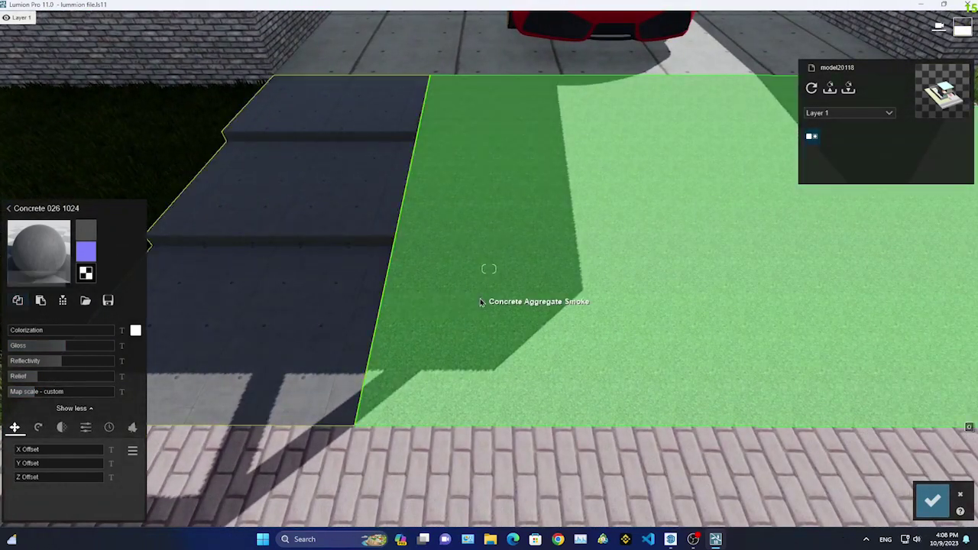
left_click(481, 303)
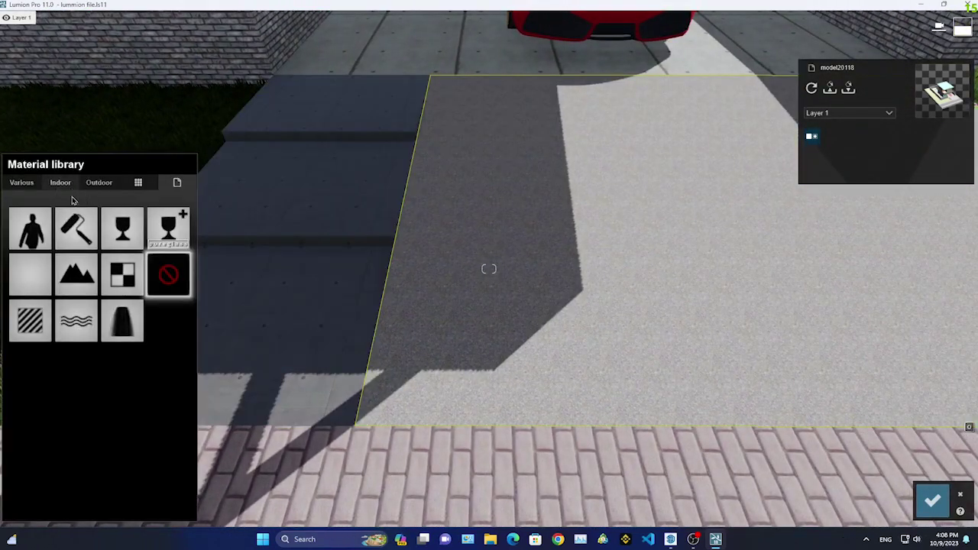
left_click(77, 227)
Floor the garage with Polii Wood Fine 022 3k and raise its gloss
key("w")
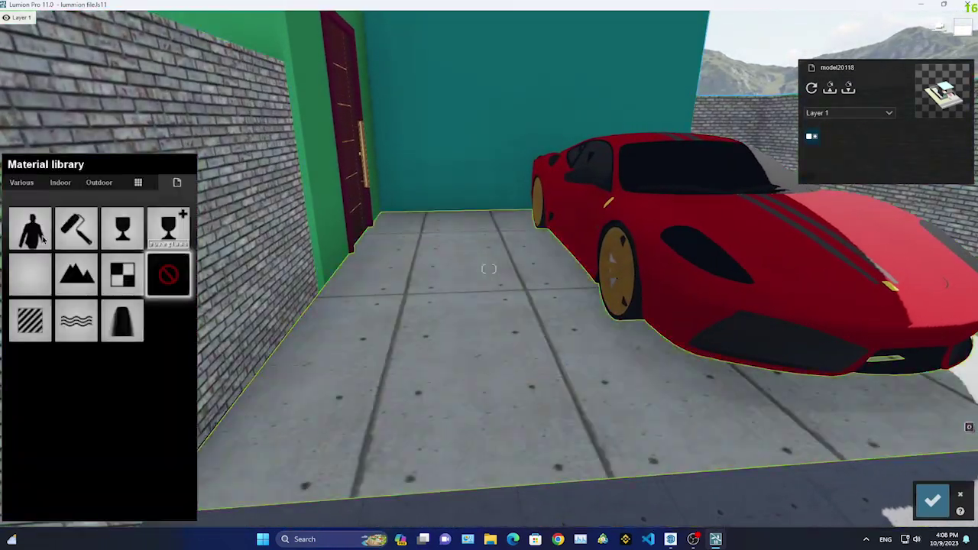
left_click(94, 188)
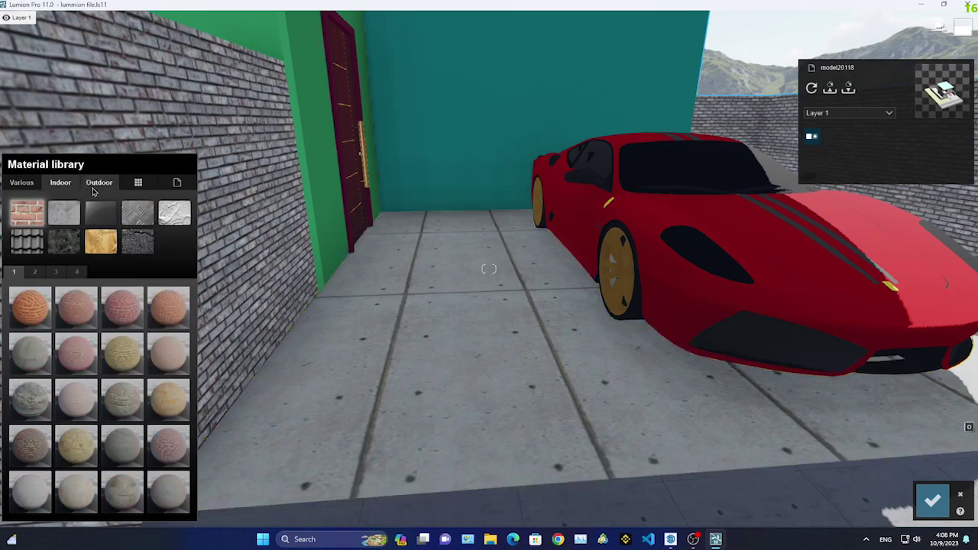
key("s")
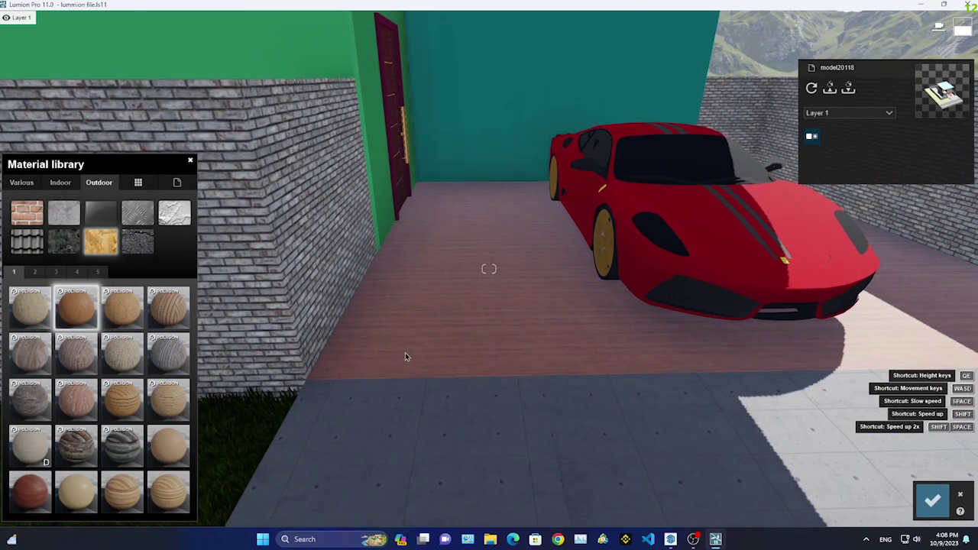
left_click(81, 348)
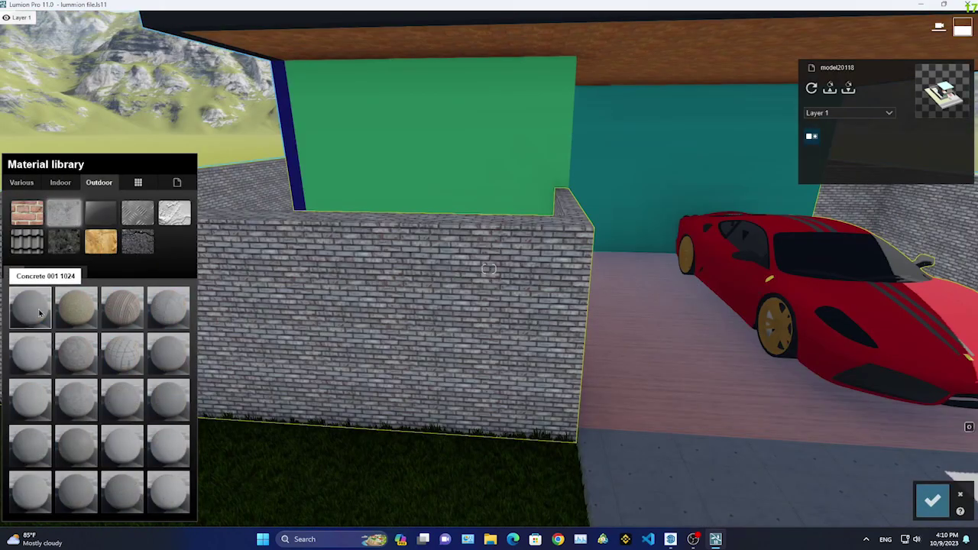
Give the front wall plain Concrete 001 with gloss 1.5
left_click(30, 308)
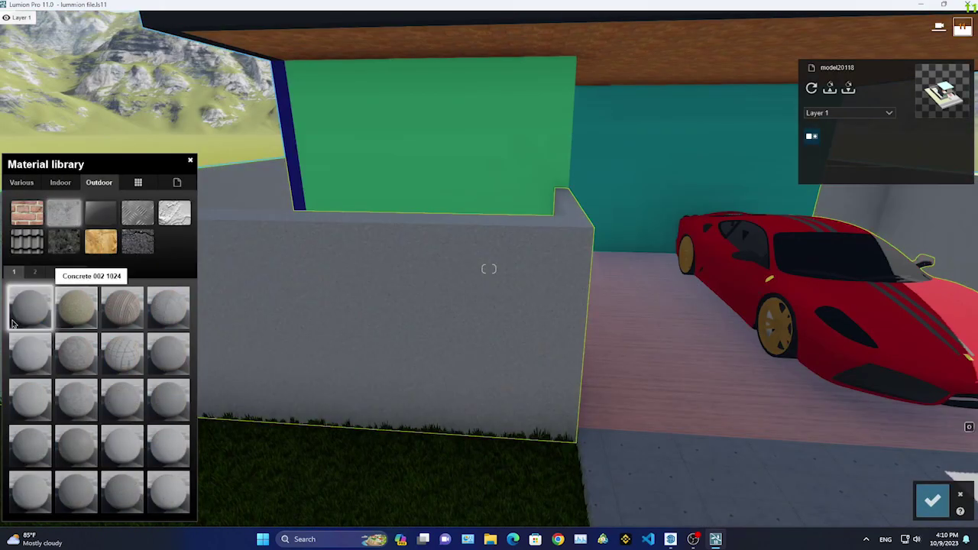
left_click(98, 332)
key("s")
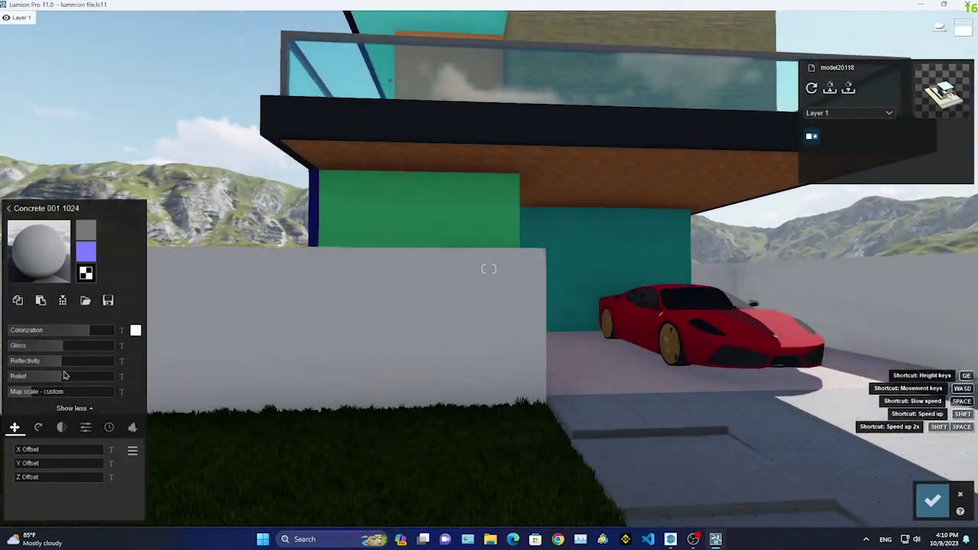
left_click(95, 347)
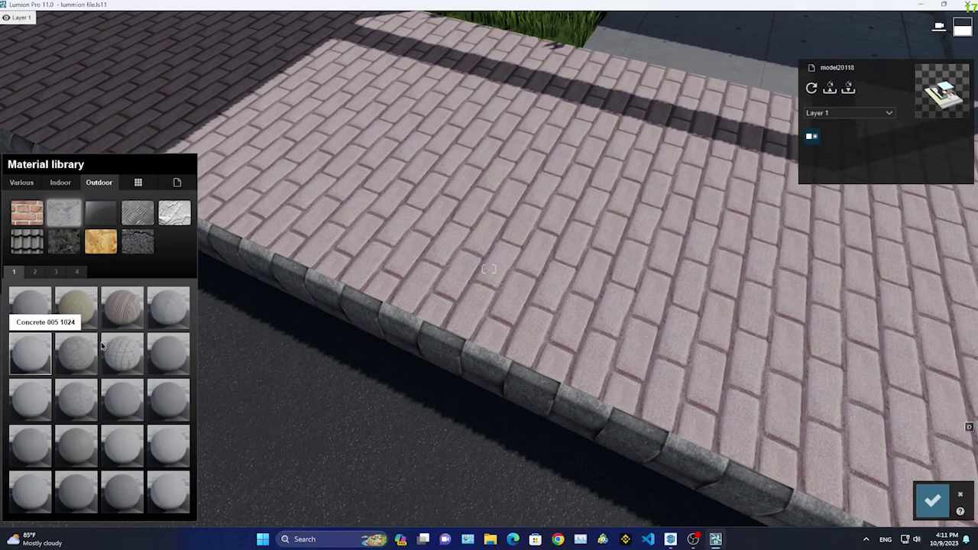
Finish the roadside pavement slab in Concrete 017 1024, then face the house
left_click(31, 353)
left_click(169, 354)
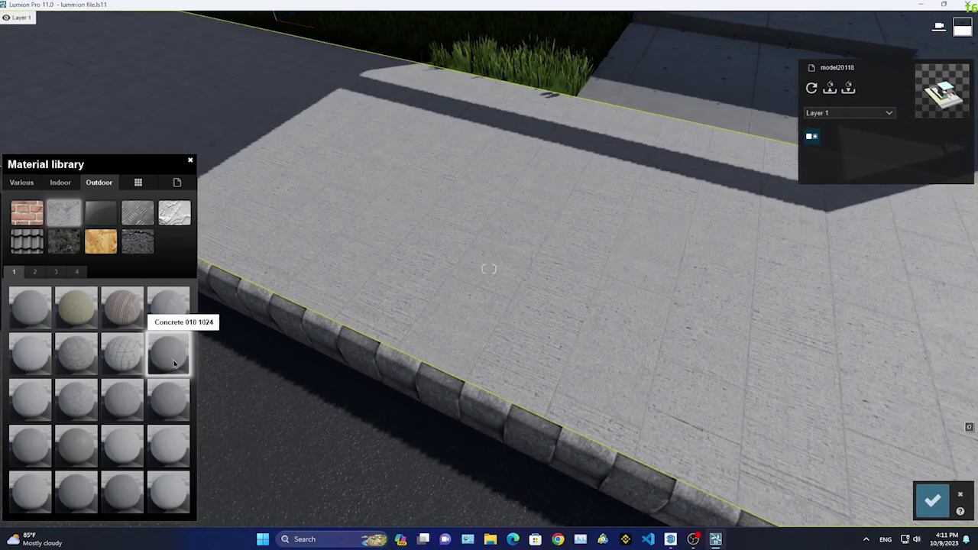
left_click(138, 458)
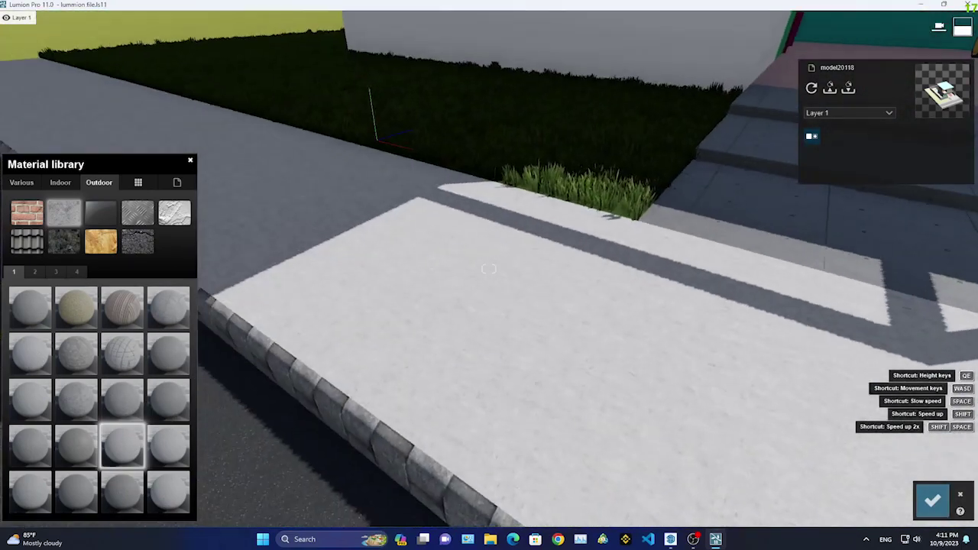
right_click_drag(131, 430, 131, 430)
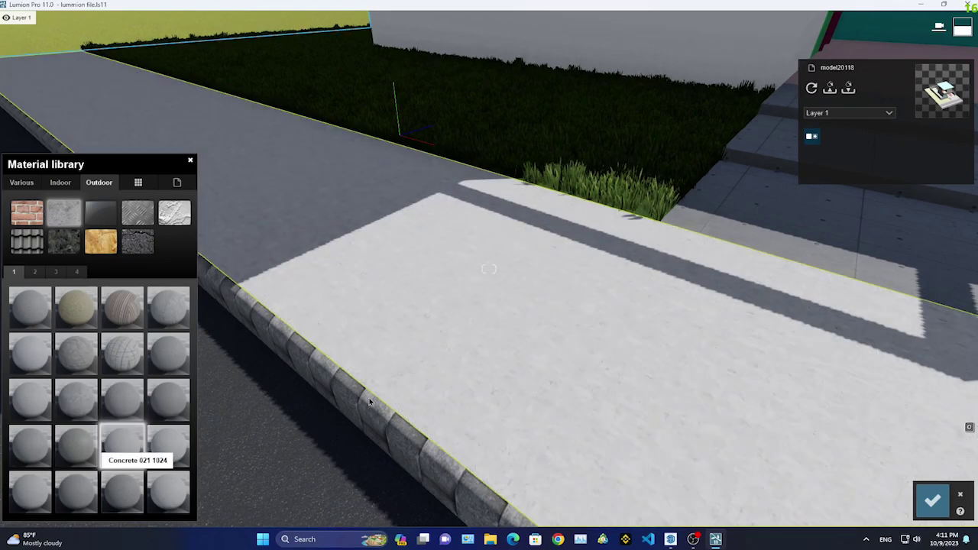
left_click(119, 496)
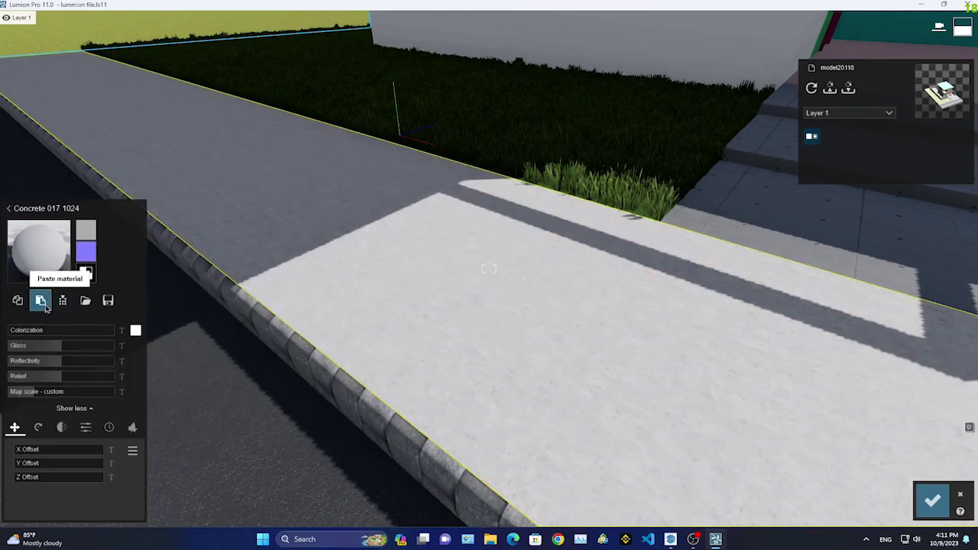
left_click(45, 305)
right_click_drag(39, 302, 39, 302)
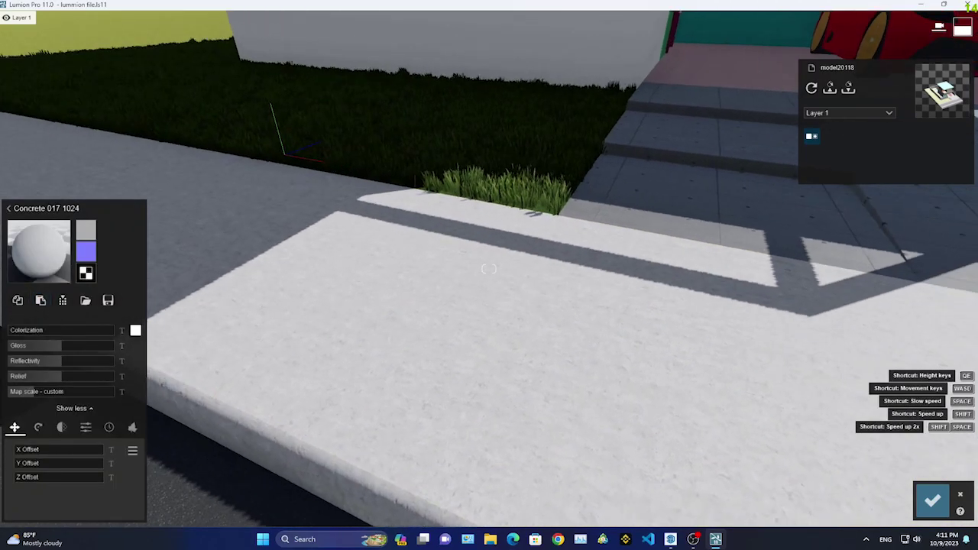
right_click_drag(489, 268, 489, 269)
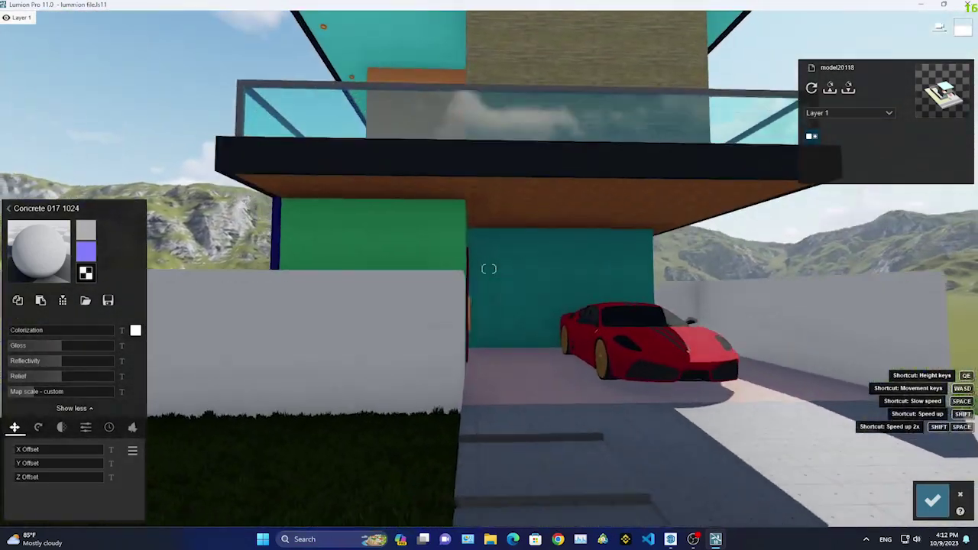
Select the overhang ceiling and browse indoor wood materials for it
left_click(405, 153)
left_click(137, 241)
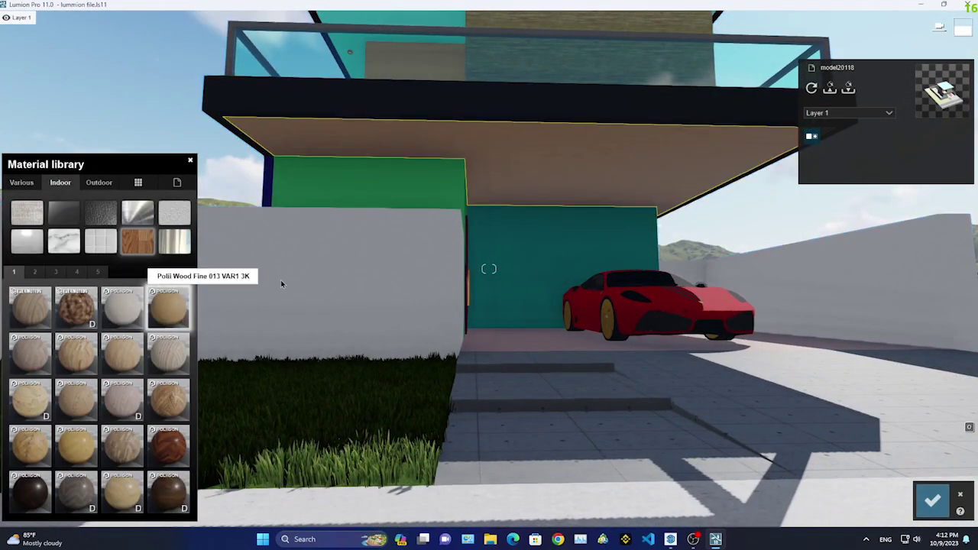
right_click_drag(280, 283, 281, 284)
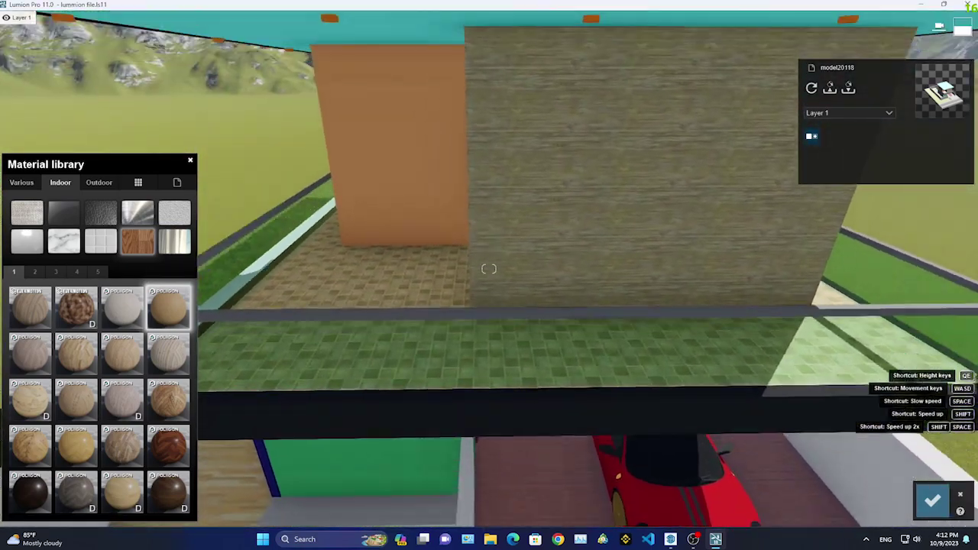
right_click_drag(489, 269, 489, 269)
left_click(65, 218)
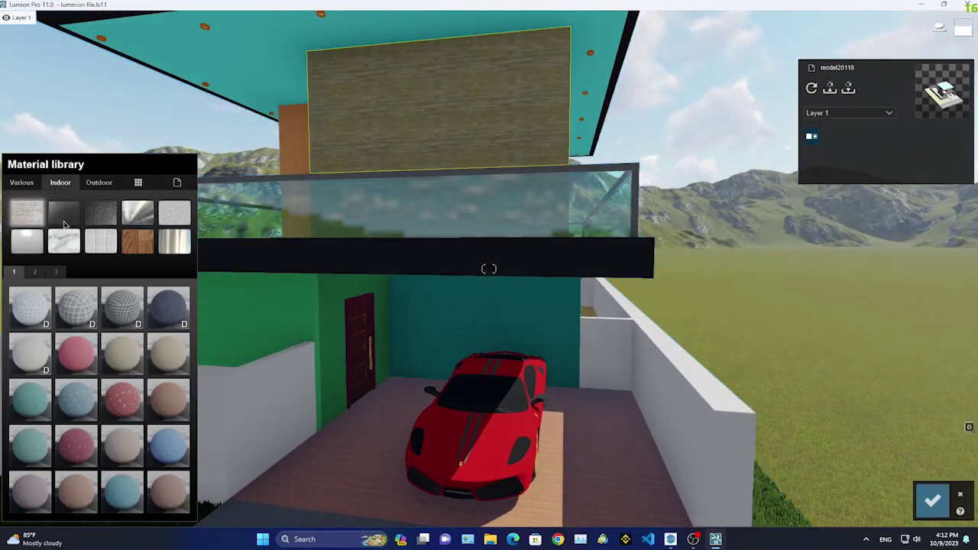
left_click(137, 241)
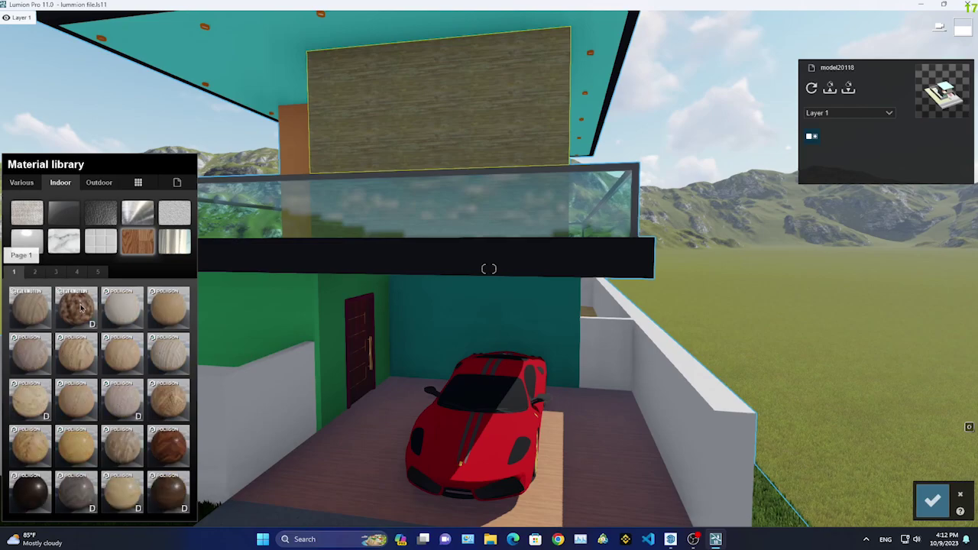
right_click_drag(175, 375, 554, 318)
key("s")
Apply Outdoor Concrete 010 1024 to the green wall beside the garage
key("w")
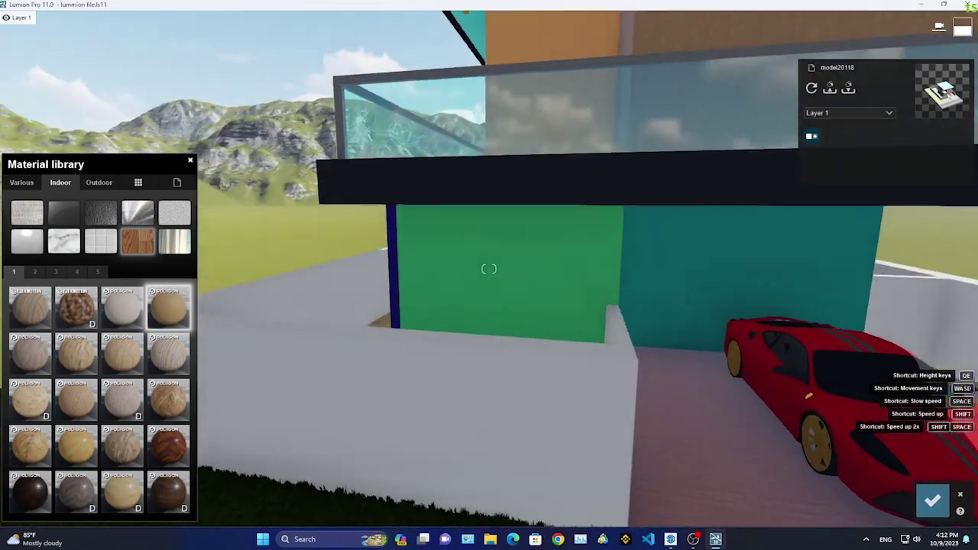
left_click(139, 182)
left_click(60, 182)
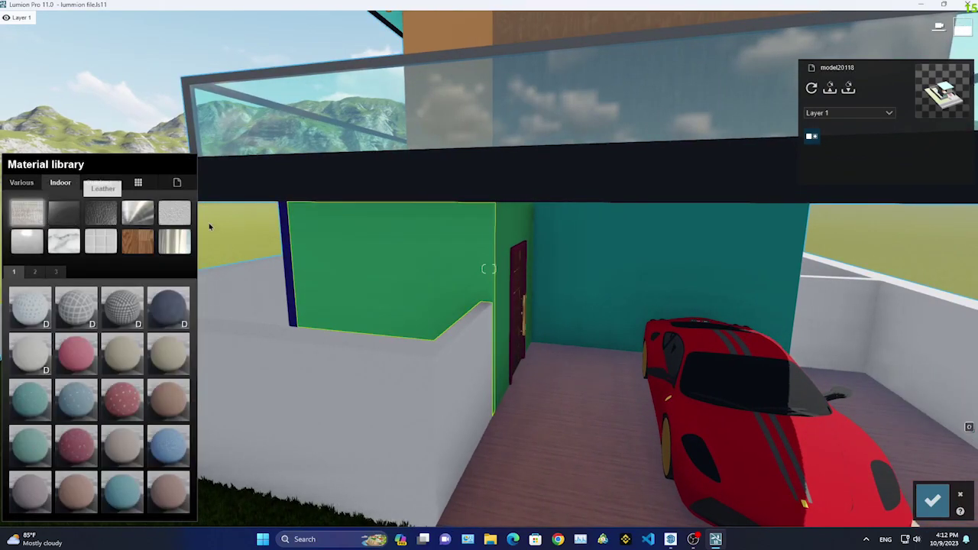
left_click(98, 182)
left_click(31, 307)
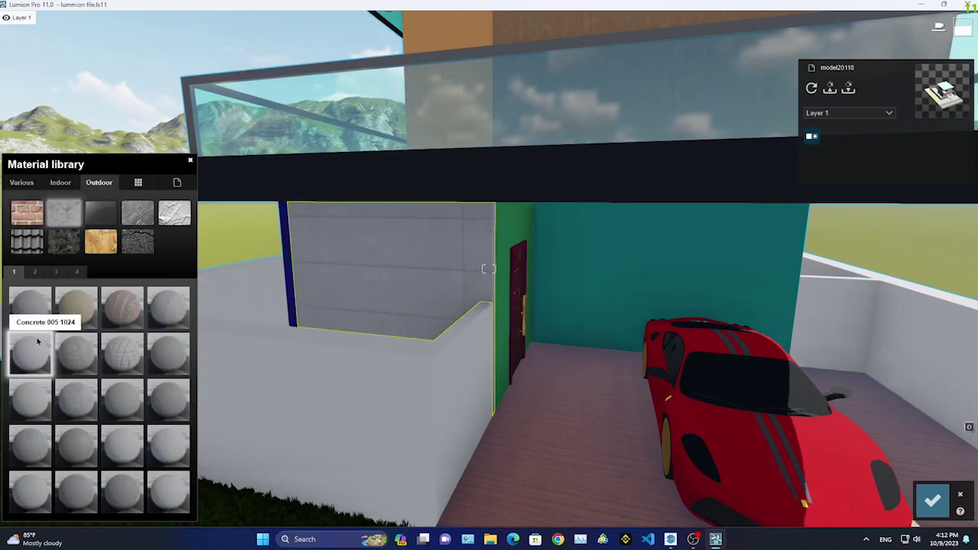
left_click(169, 355)
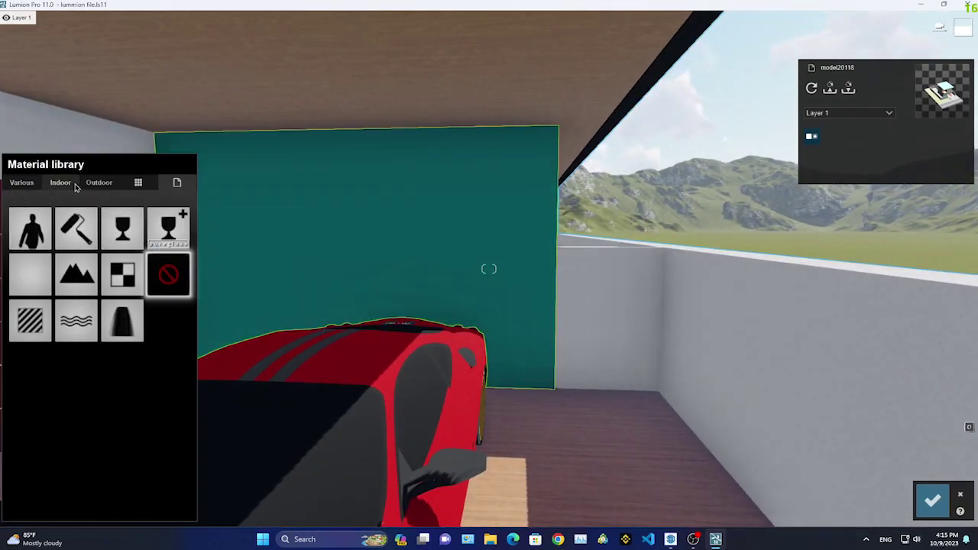
Apply Polii Wood Flooring 066 2k to the teal garage wall, texture scale 1.5
left_click(61, 182)
left_click(137, 242)
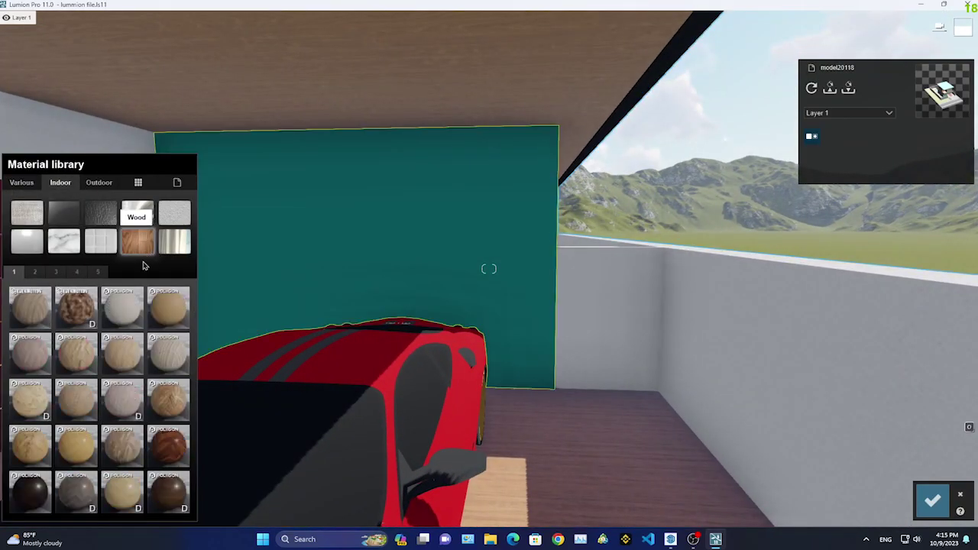
left_click(121, 311)
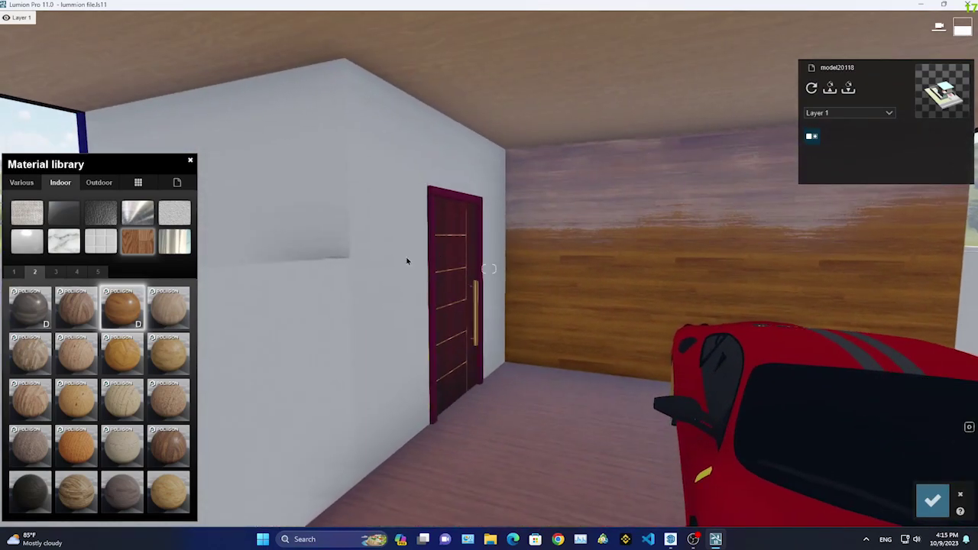
mouse_move(488, 269)
right_mouse_down()
mouse_move(407, 261)
mouse_move(463, 277)
right_mouse_up()
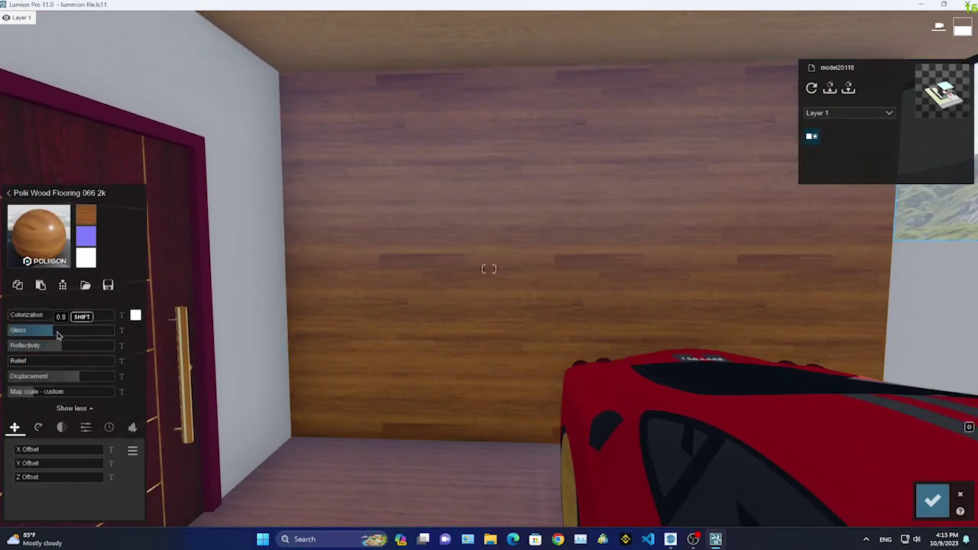
left_click_drag(32, 394, 34, 395)
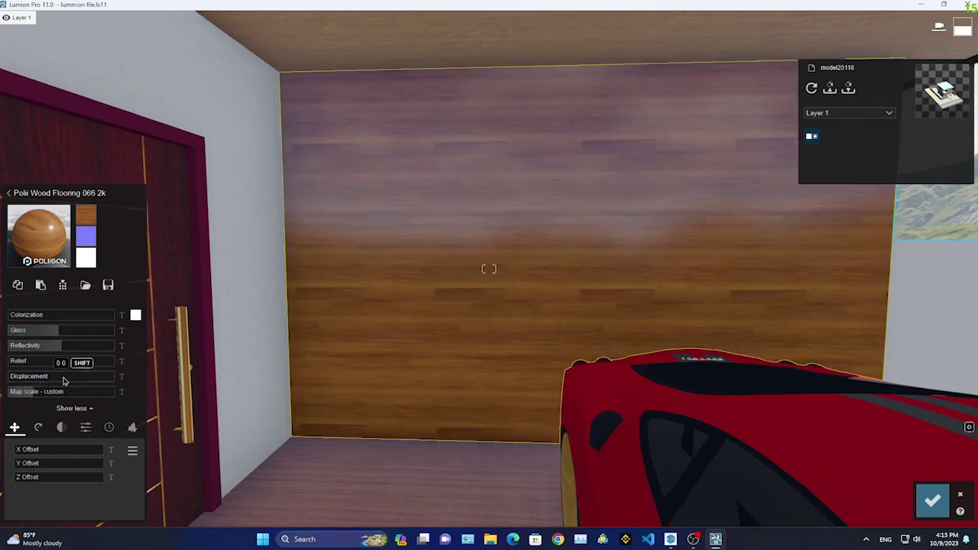
key("s")
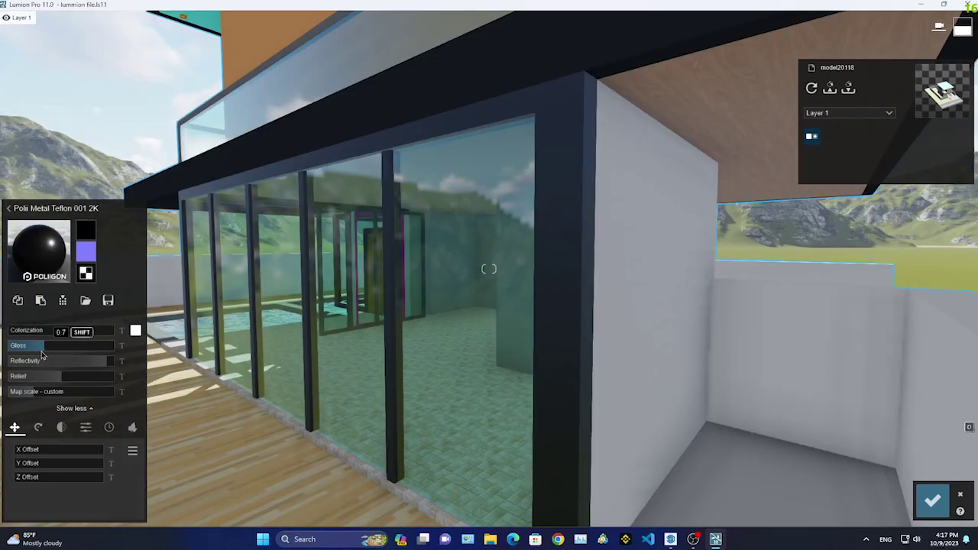
Apply Glass Advanced to the ground-floor panes, lowering reflectivity from 1.0 to 0.8
right_click_drag(106, 379, 491, 333)
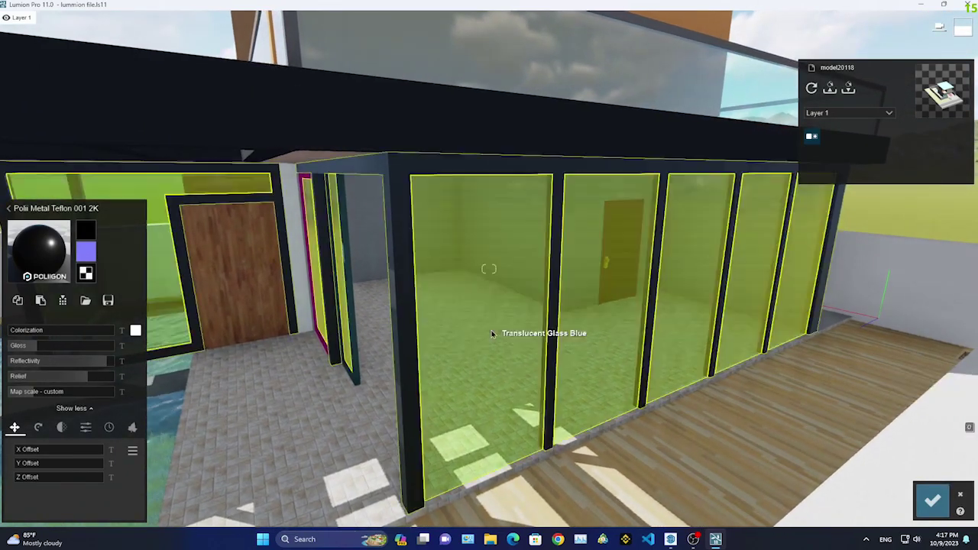
left_click(491, 333)
left_click(38, 267)
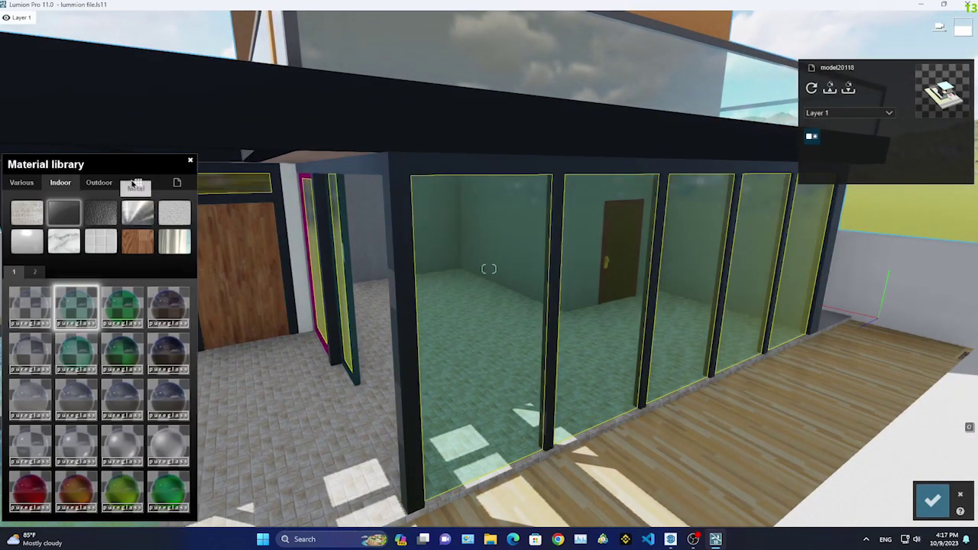
left_click(136, 189)
left_click(169, 224)
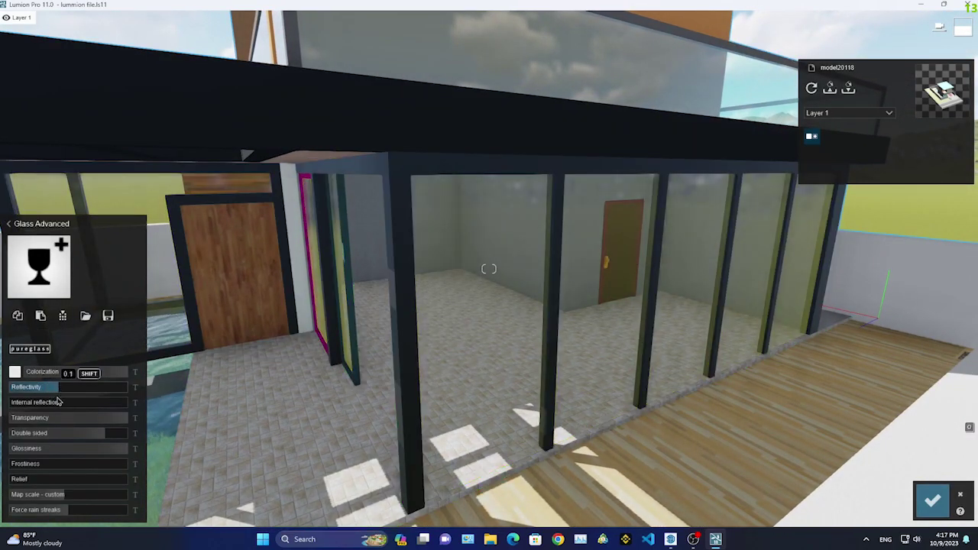
left_click_drag(149, 438, 127, 437)
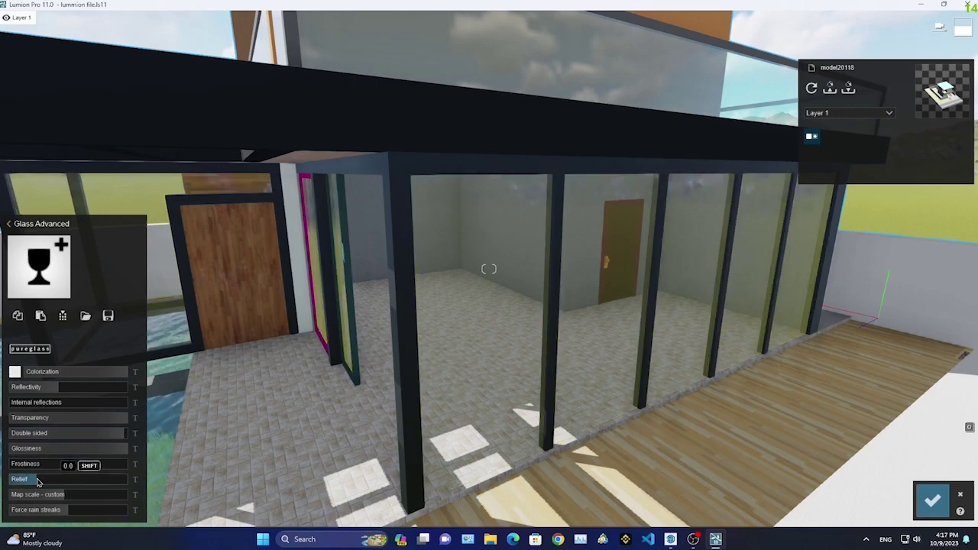
mouse_move(39, 481)
right_mouse_down()
mouse_move(65, 391)
mouse_move(229, 382)
right_mouse_up()
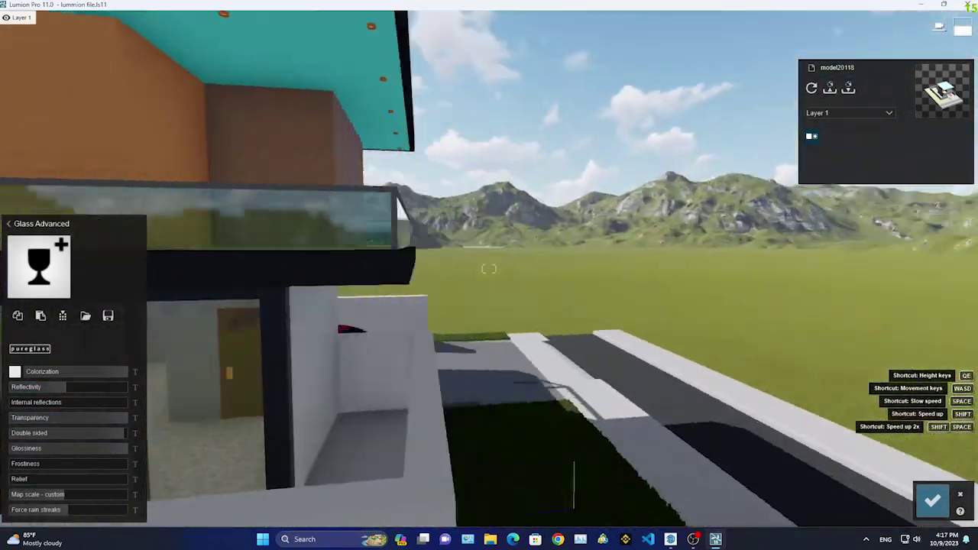
right_click_drag(489, 269, 460, 334)
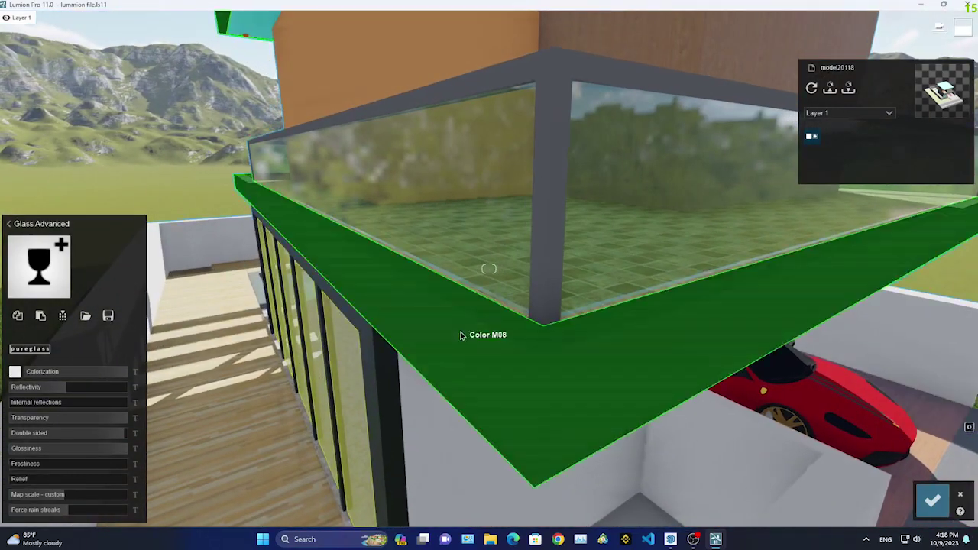
Give the balcony edge band a dark colour and browse metals for the glass railing
left_click(461, 334)
left_click(77, 223)
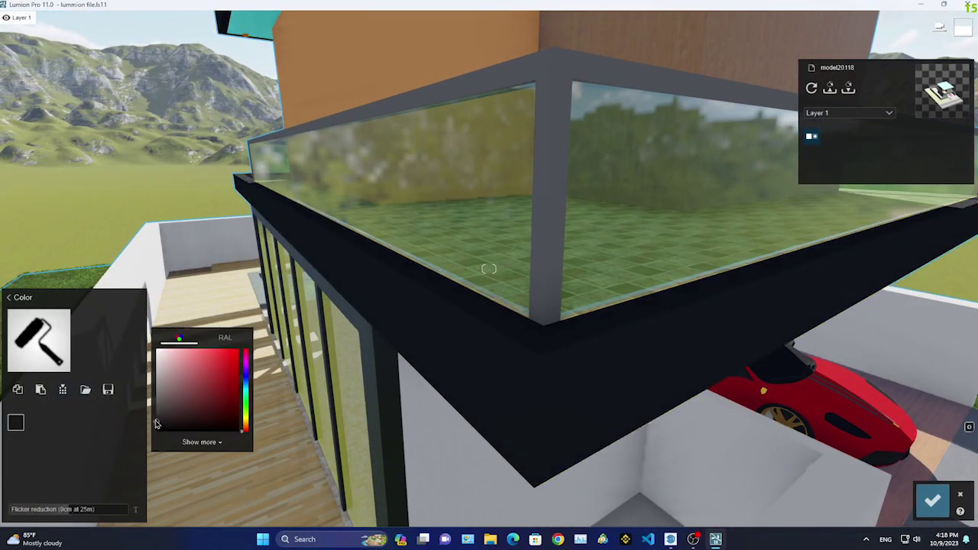
left_click(524, 221)
left_click(98, 184)
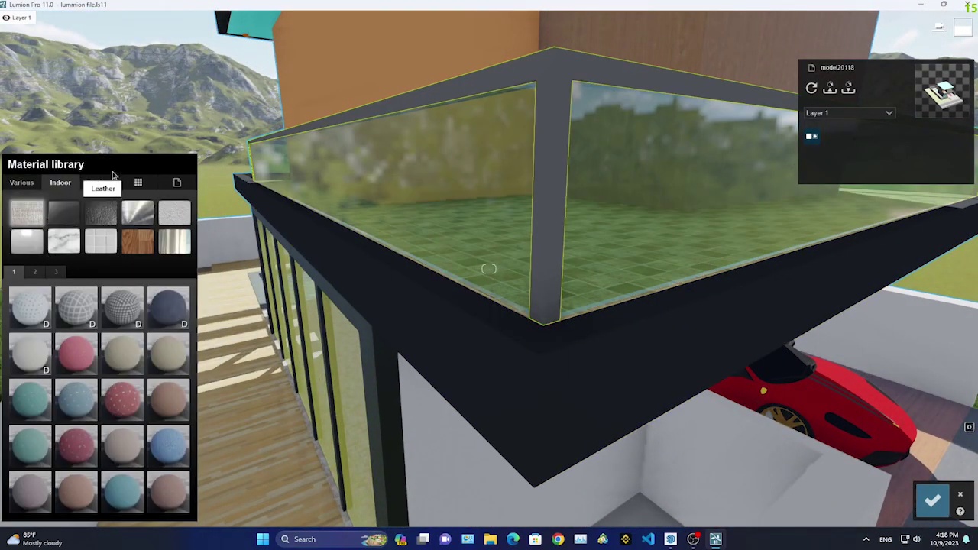
left_click(59, 186)
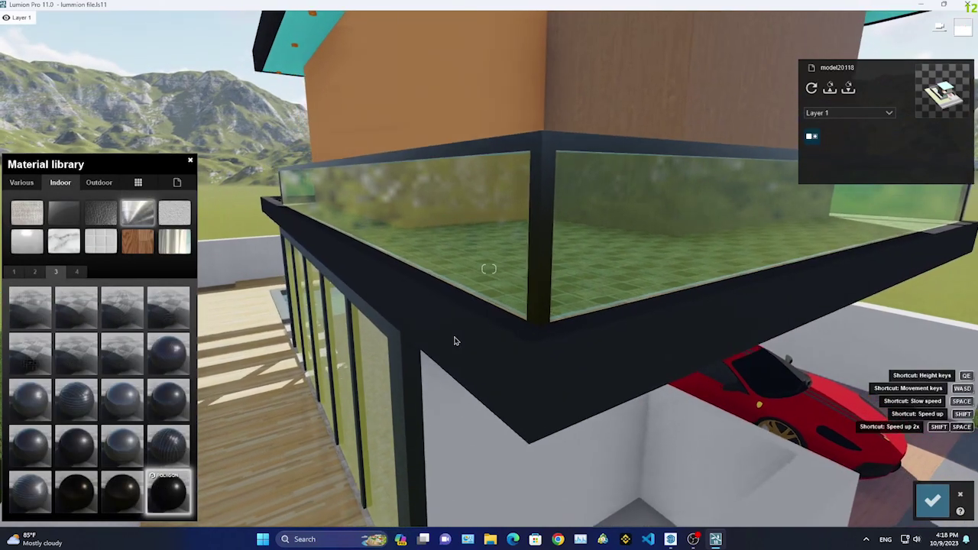
Apply Concrete 018 1024 to the grey upper-floor wall with colorization 0.7
left_click(375, 375)
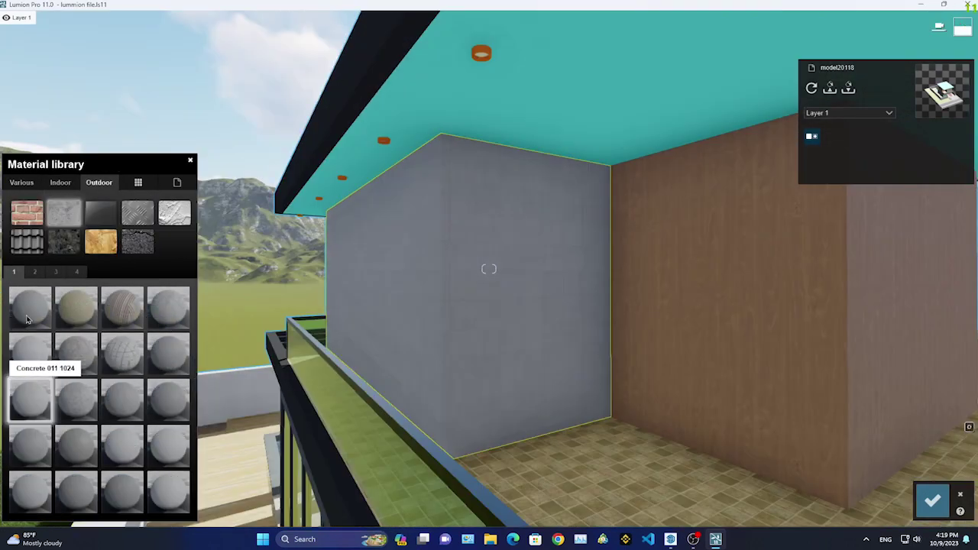
left_click(29, 318)
left_click(169, 368)
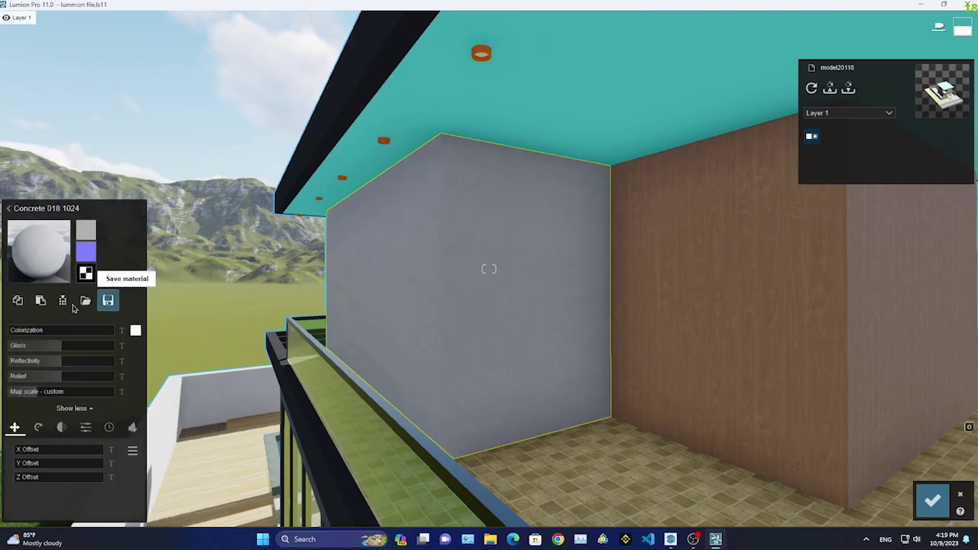
left_click_drag(52, 338, 78, 338)
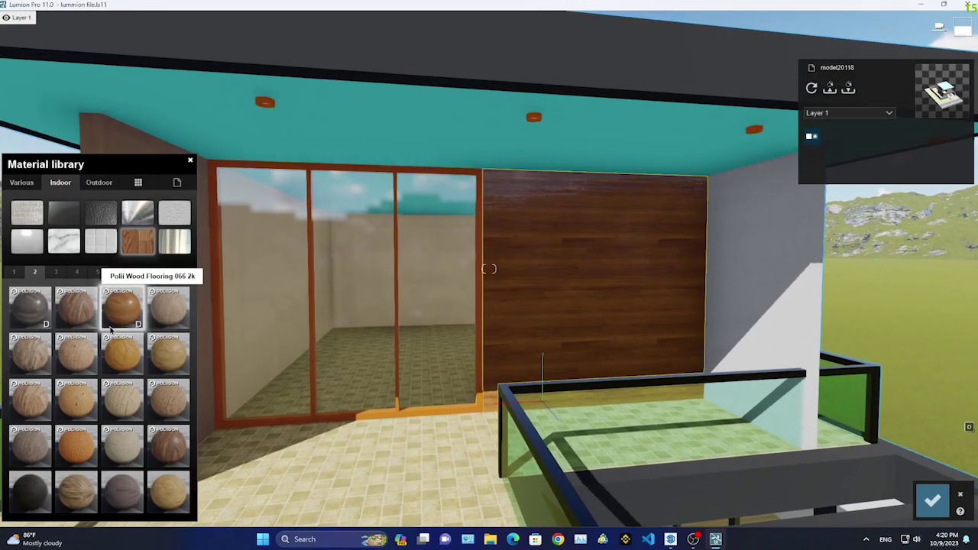
Give the sliding door frame a Teflon metal finish and select the terrace floor
left_click(111, 329)
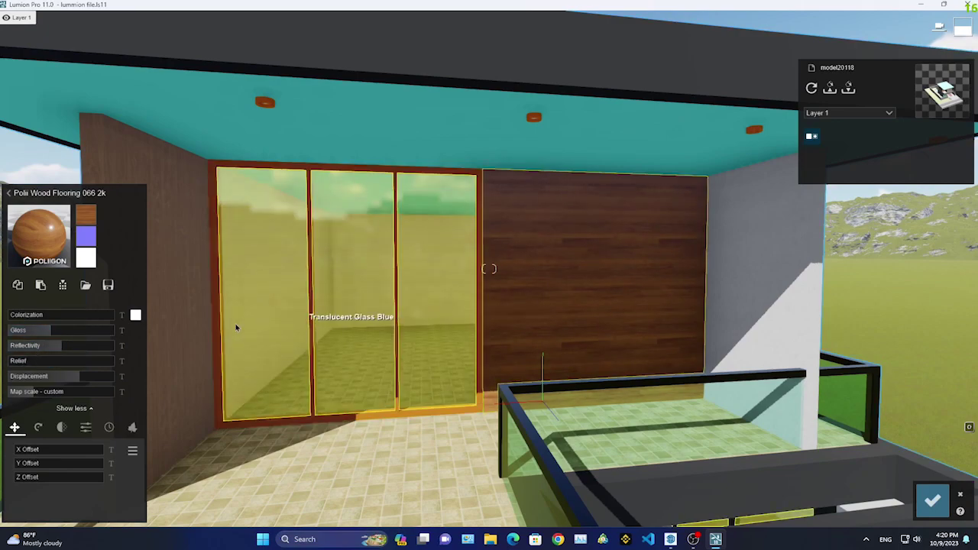
left_click(220, 342)
left_click(60, 182)
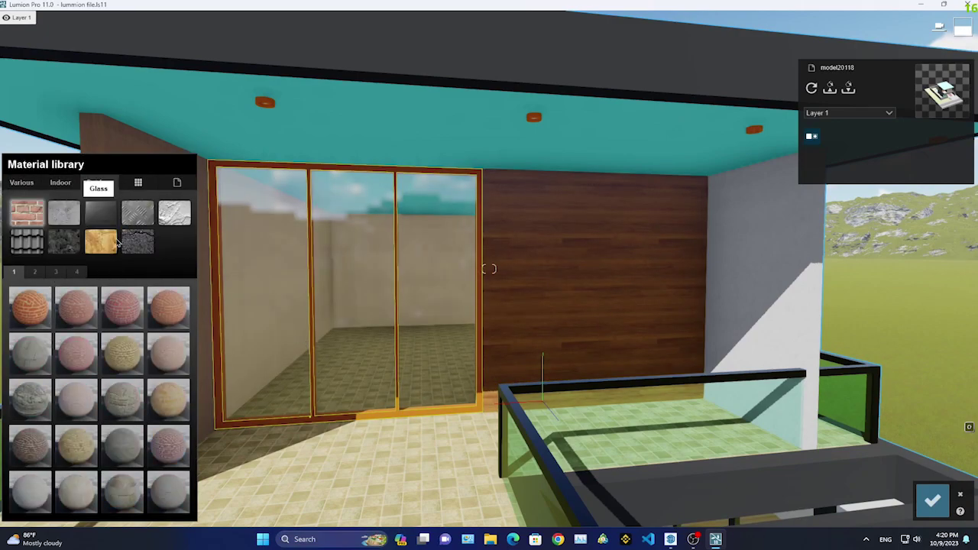
left_click(60, 182)
left_click(138, 212)
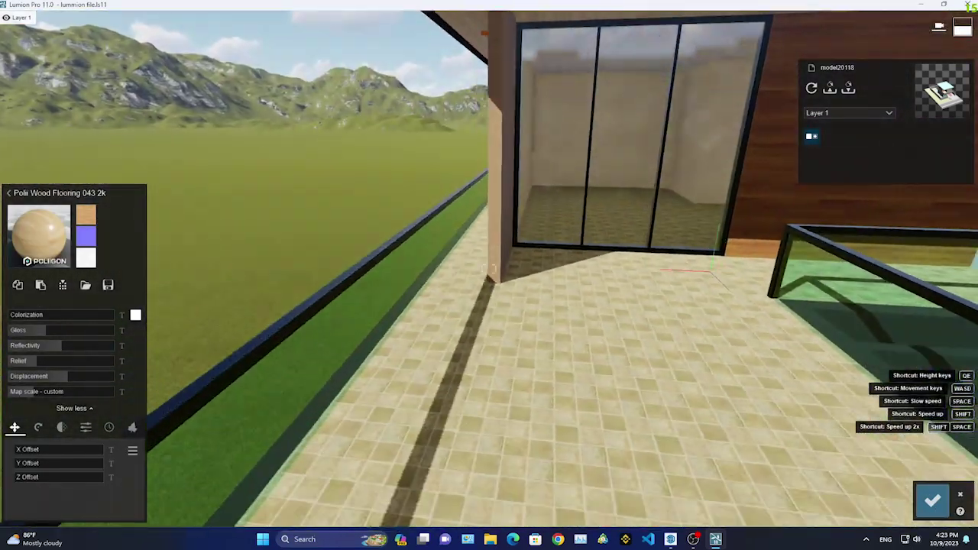
mouse_move(558, 291)
right_mouse_down()
mouse_move(557, 311)
mouse_move(551, 275)
mouse_move(551, 320)
right_mouse_up()
left_click(558, 311)
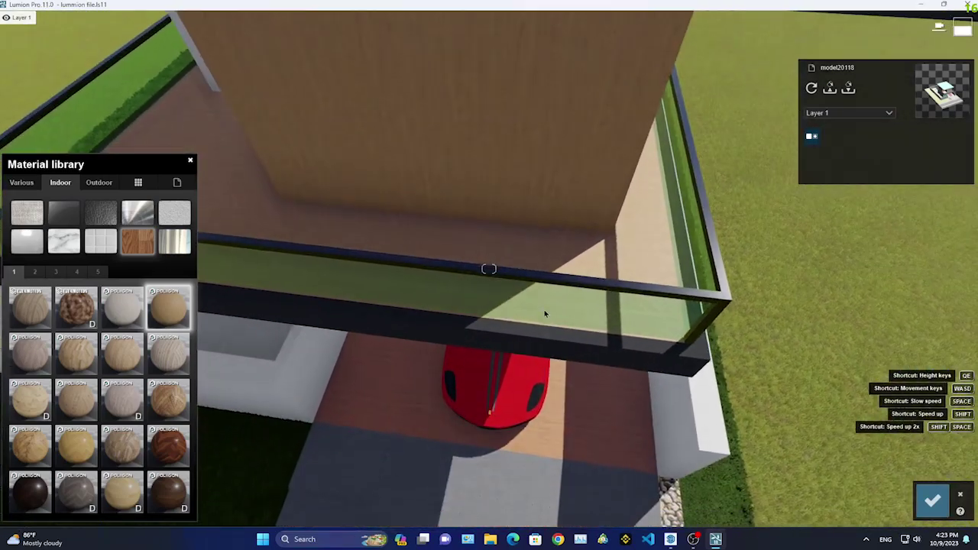
Apply Polii Wood Flooring 08 3k to the floor and Polii Wood Planks 32 3k (gloss 0.8) to the door
left_click(168, 307)
left_click(168, 308)
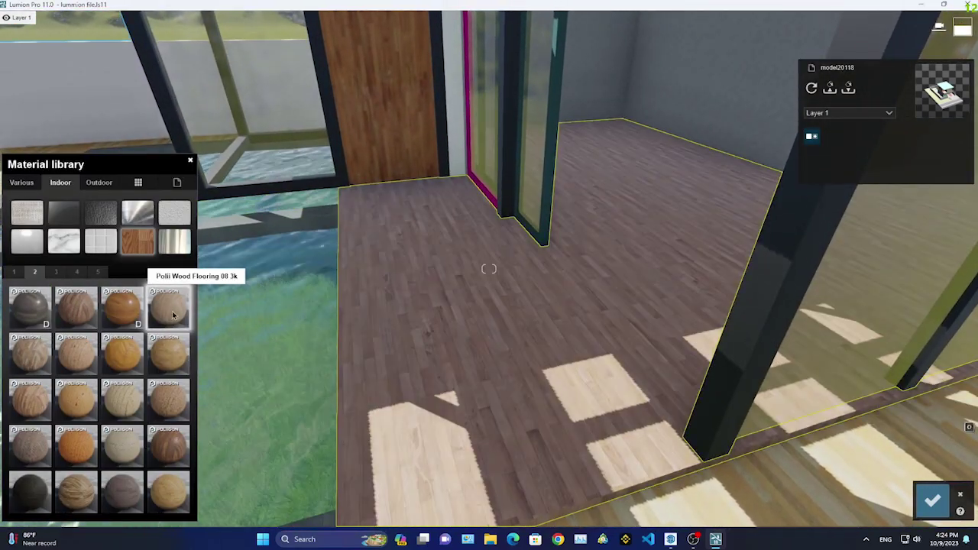
left_click(173, 309)
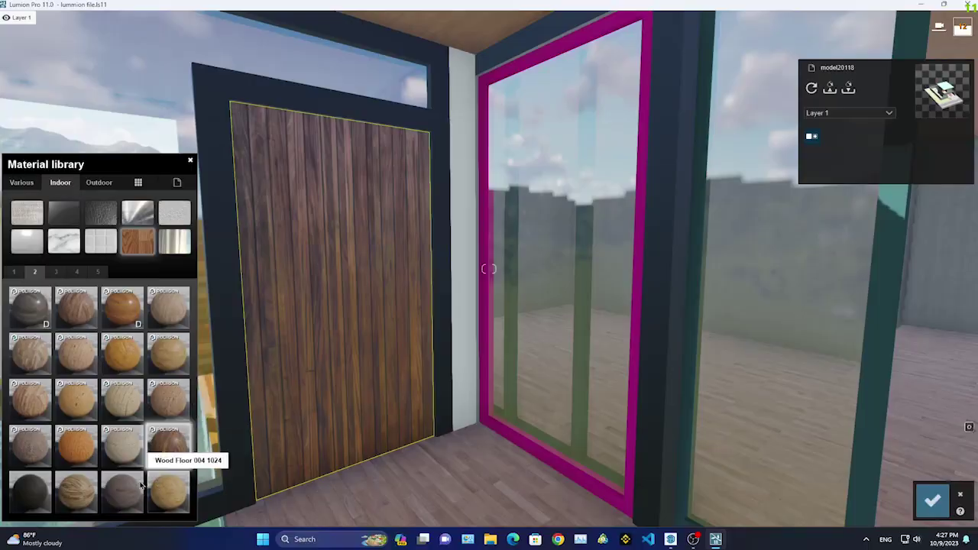
left_click(161, 464)
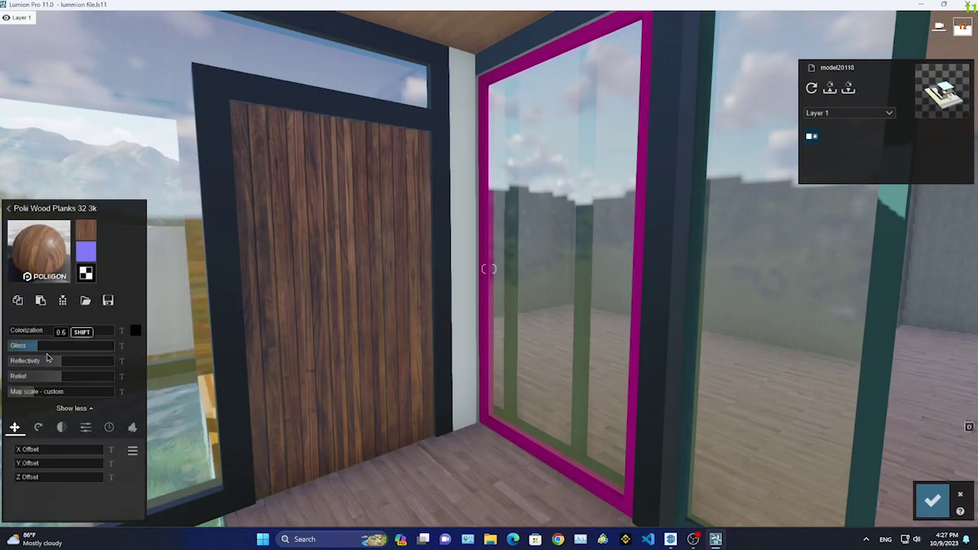
left_click_drag(47, 350, 53, 364)
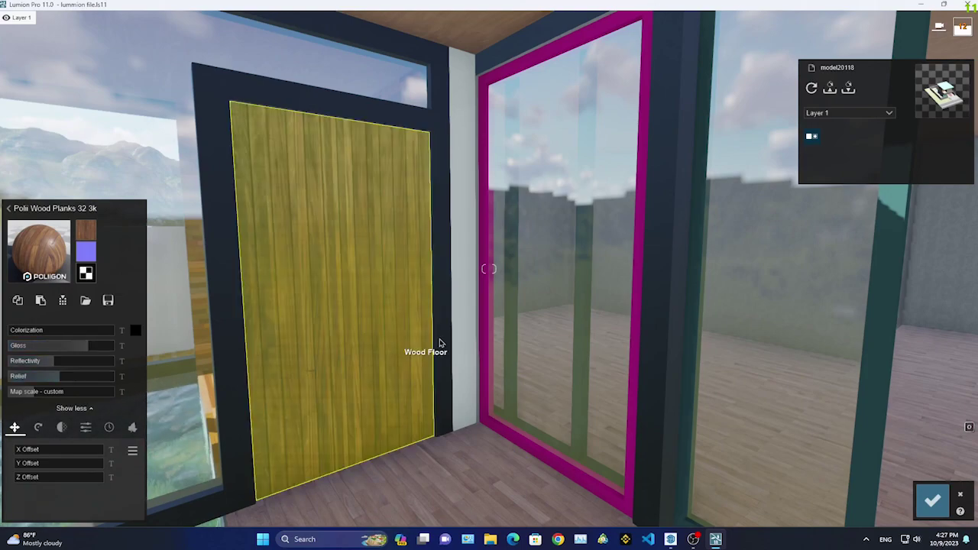
Give the magenta window frame Polii Metal Teflon 001 2K
left_click(489, 357)
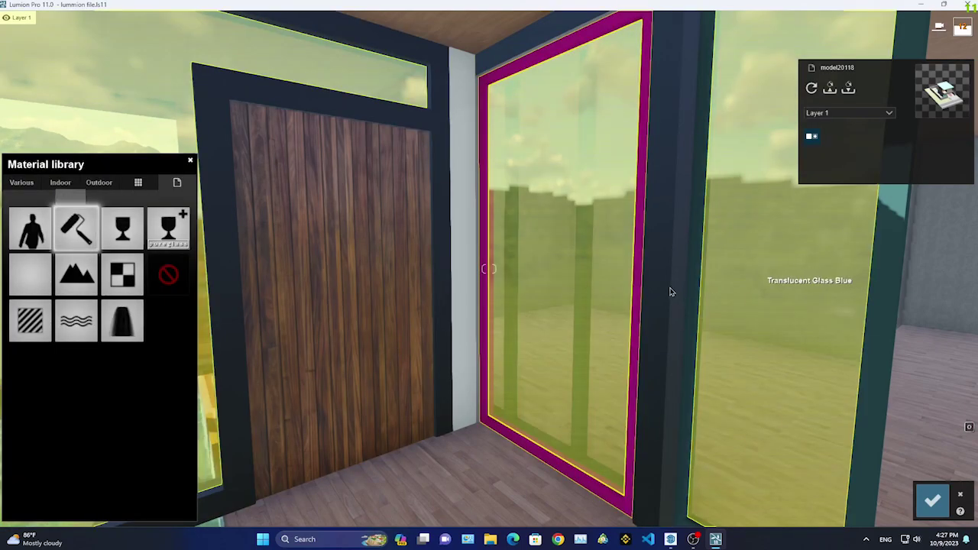
left_click(672, 290)
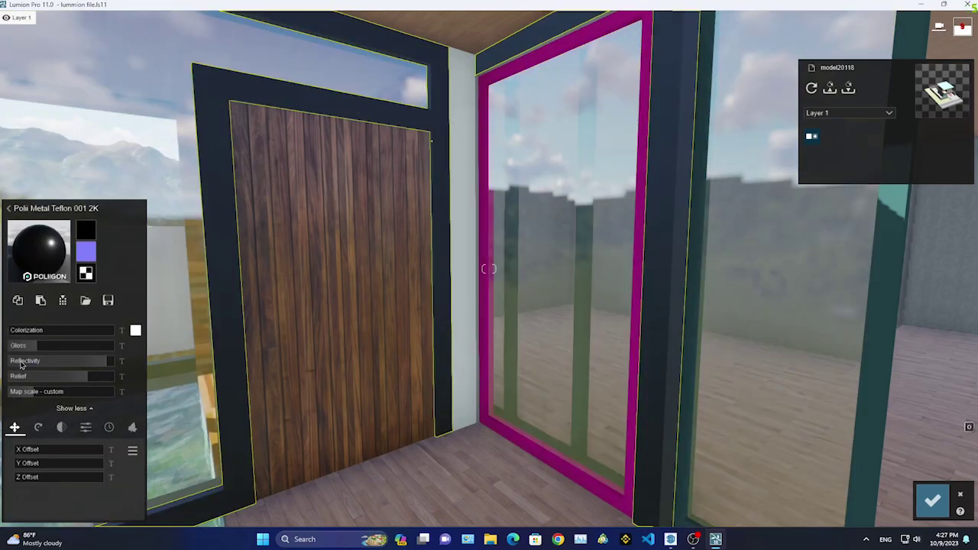
left_click(16, 301)
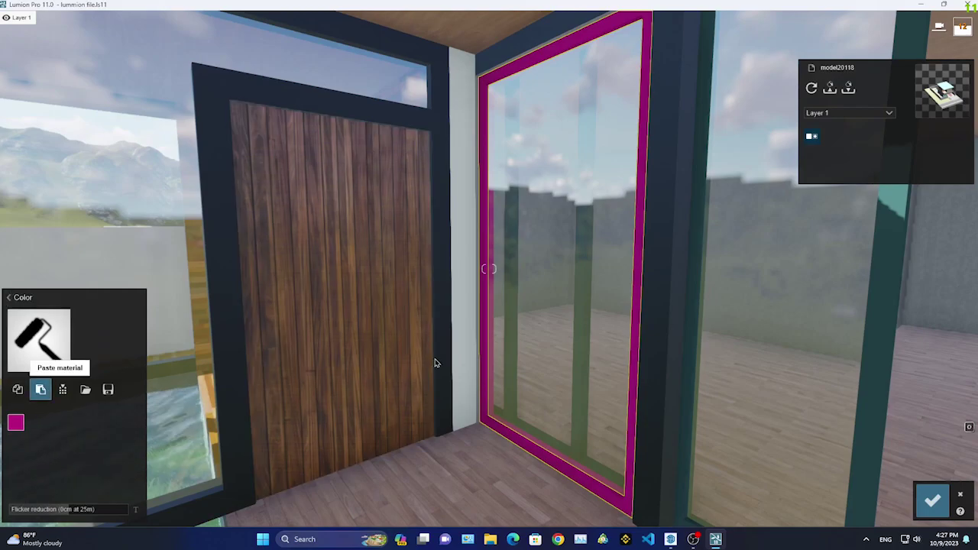
scroll(434, 363, "up", 10)
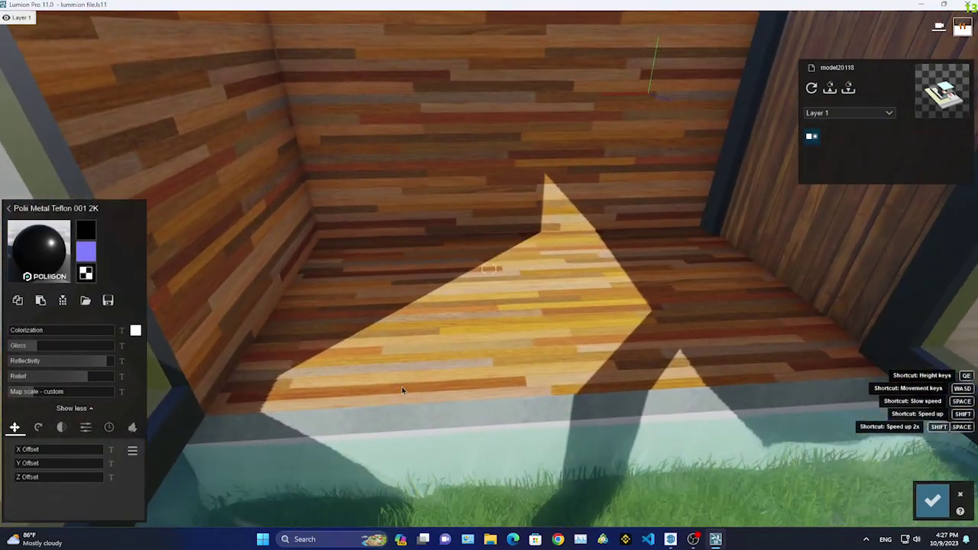
Select the enclosure floor and browse wood materials for it
left_click(402, 390)
left_click(60, 181)
left_click(137, 242)
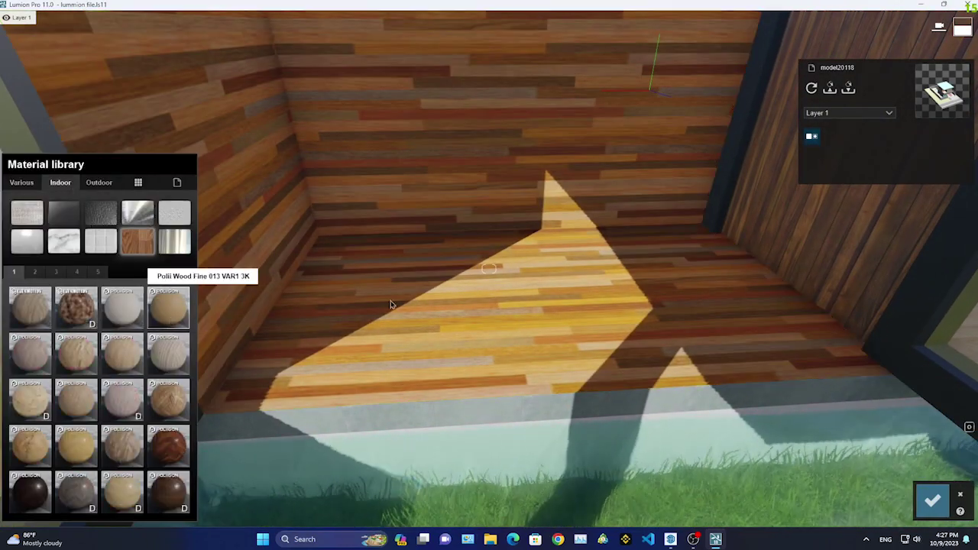
scroll(547, 266, "down", 10)
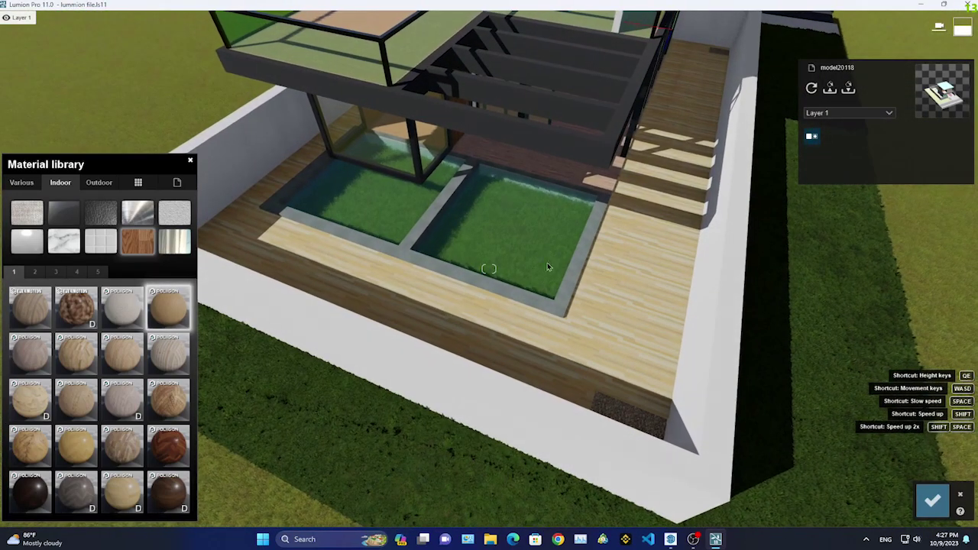
scroll(547, 266, "down", 5)
Raise the imported house model slightly in Build mode
left_click(932, 500)
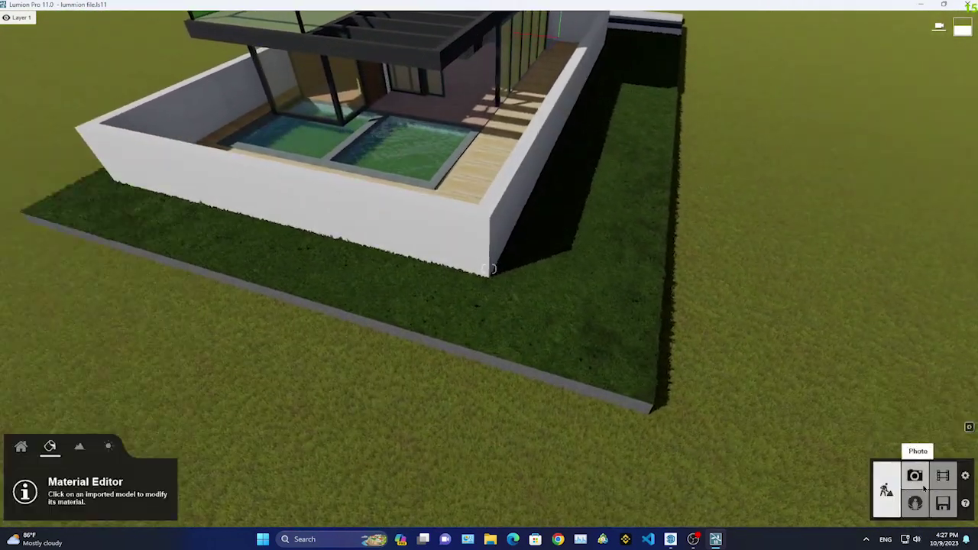
left_click(21, 446)
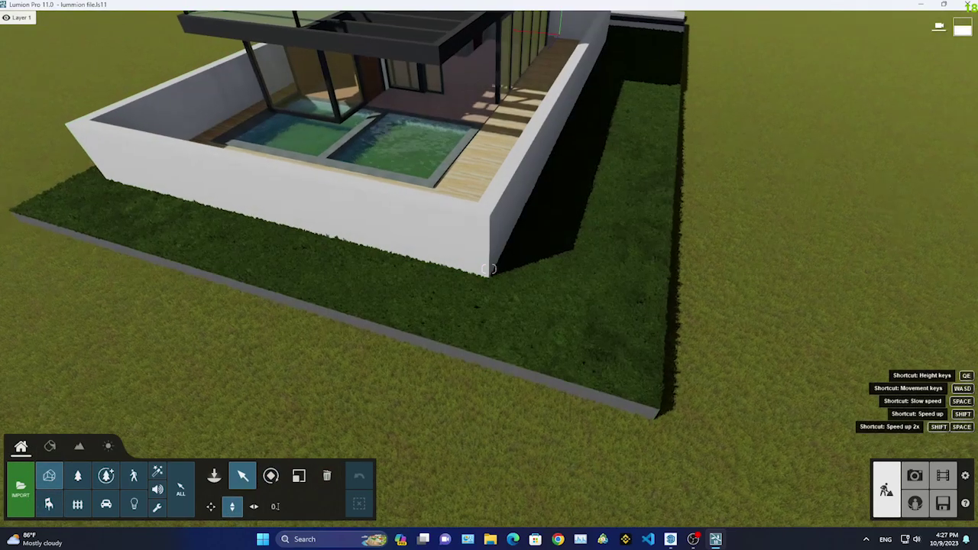
right_click_drag(527, 252, 527, 185)
left_click(527, 187)
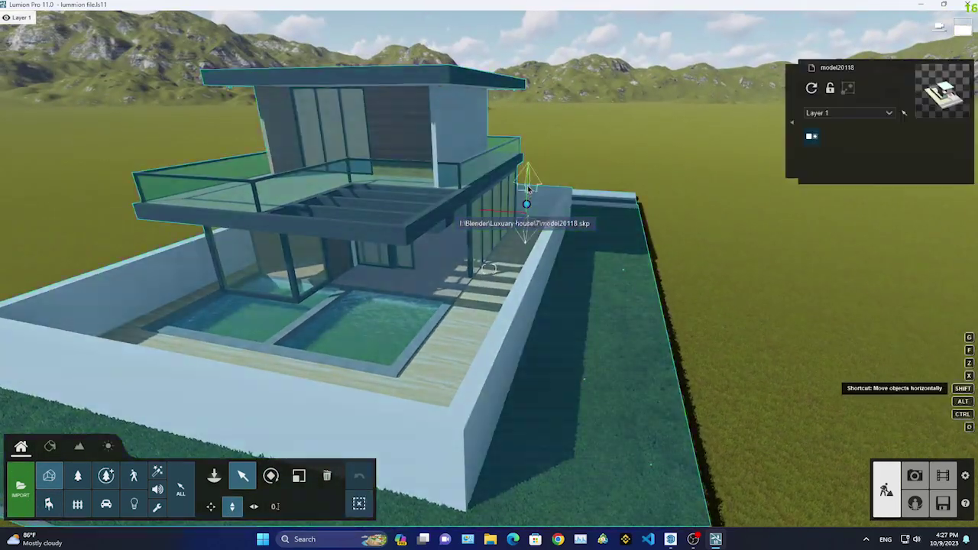
left_click_drag(527, 185, 527, 145)
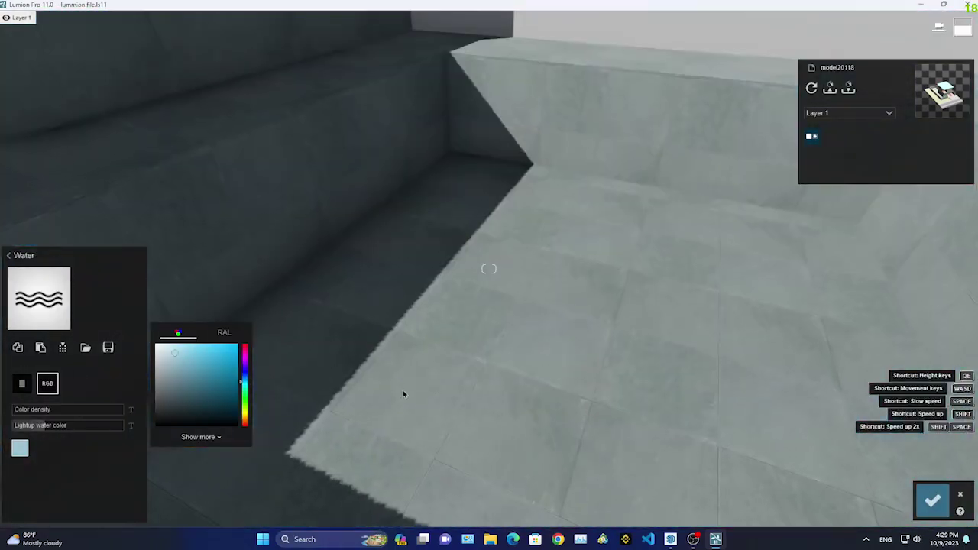
Apply Concrete 013 1024 to the pool walls with higher gloss and weathering stains
left_click(450, 315)
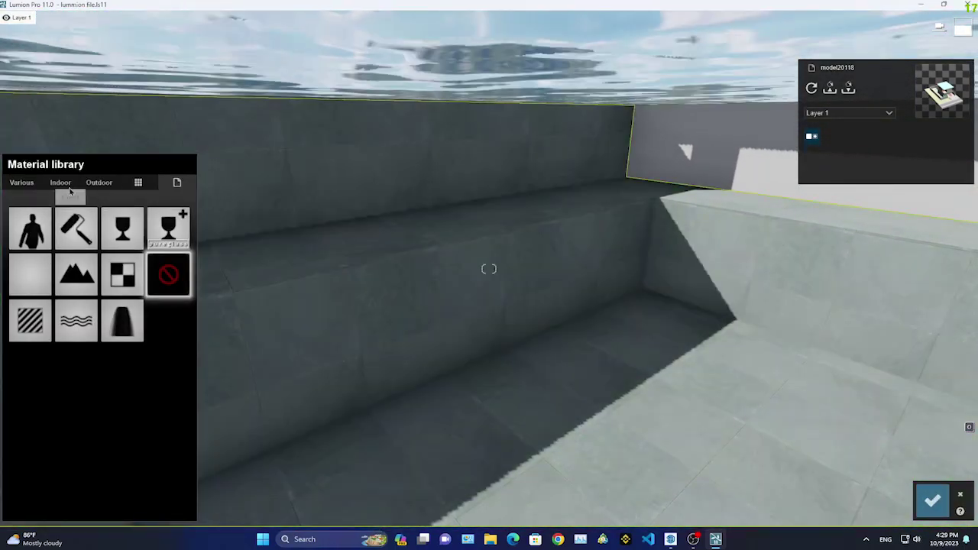
left_click(61, 182)
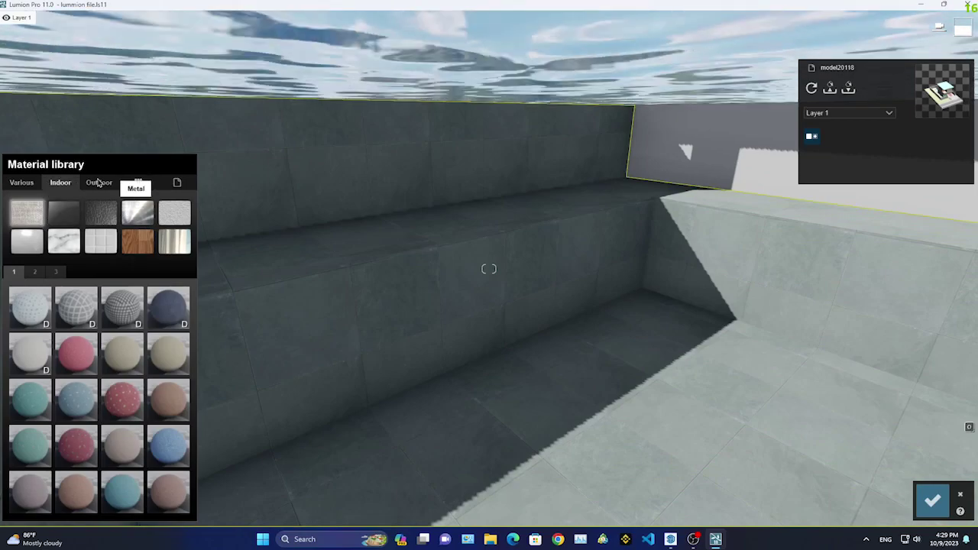
left_click(98, 182)
left_click(63, 212)
scroll(44, 290, "down", 1)
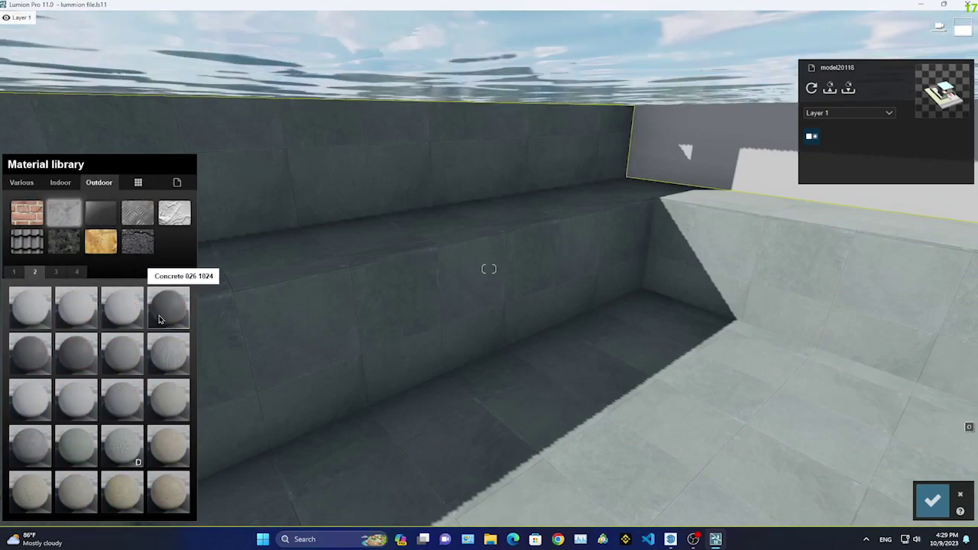
left_click(122, 399)
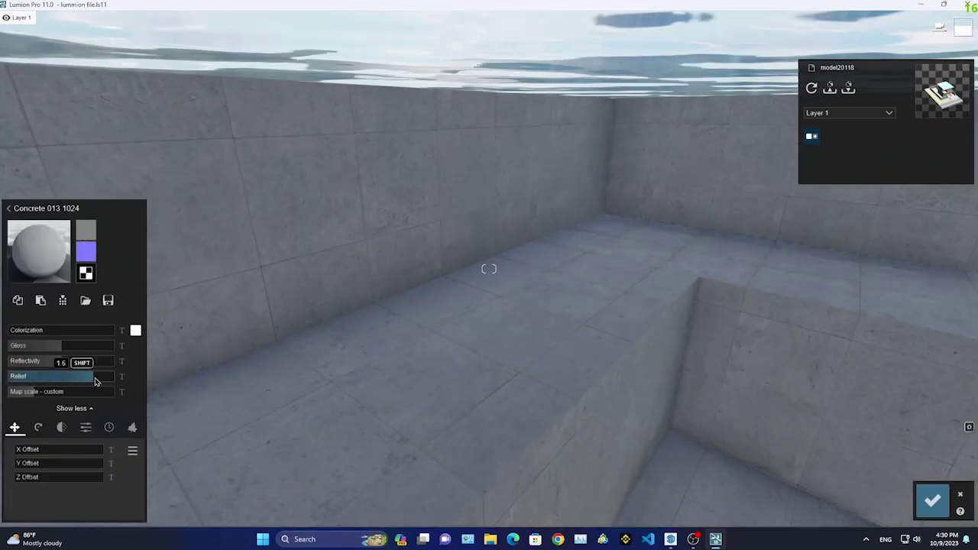
left_click(43, 348)
mouse_move(52, 349)
left_mouse_down()
mouse_move(114, 348)
mouse_move(85, 353)
left_mouse_up()
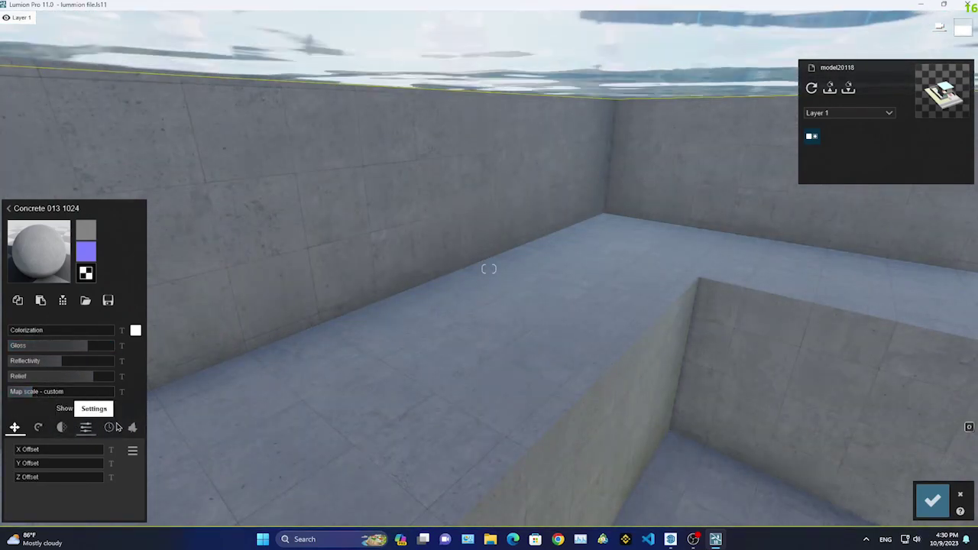
left_click(31, 452)
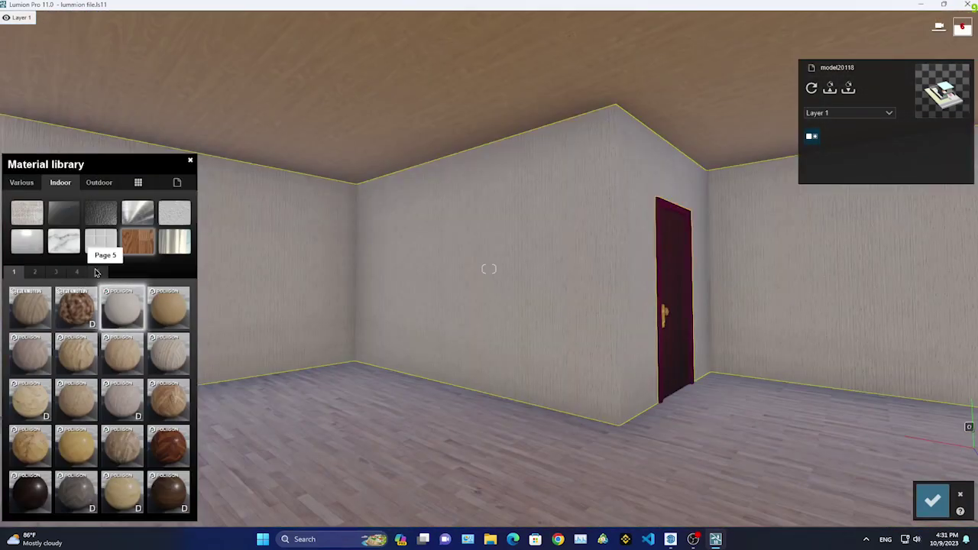
left_click(76, 272)
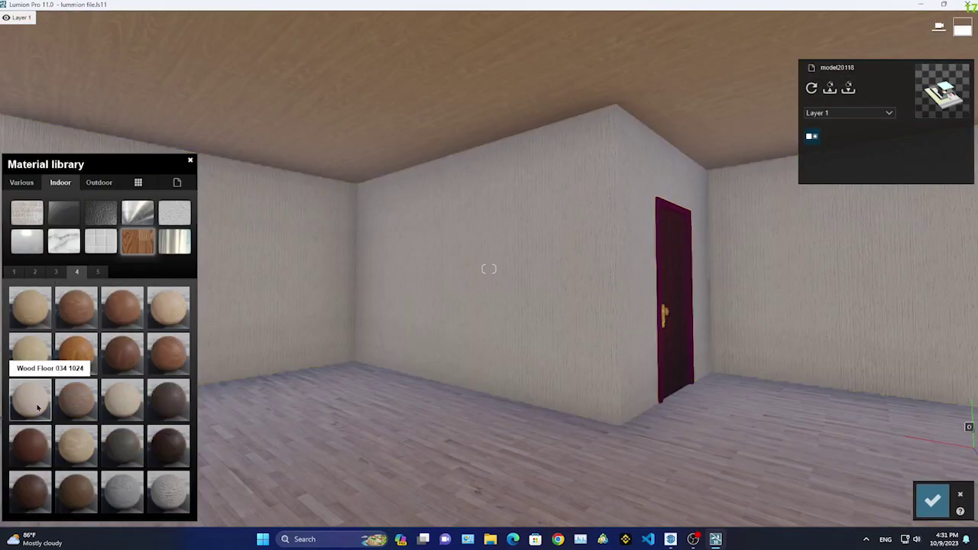
Preview Wood Floor 036, Wood Floor 029 and Polli Stucco 04 2k on the room walls
left_click(32, 399)
left_click(30, 305)
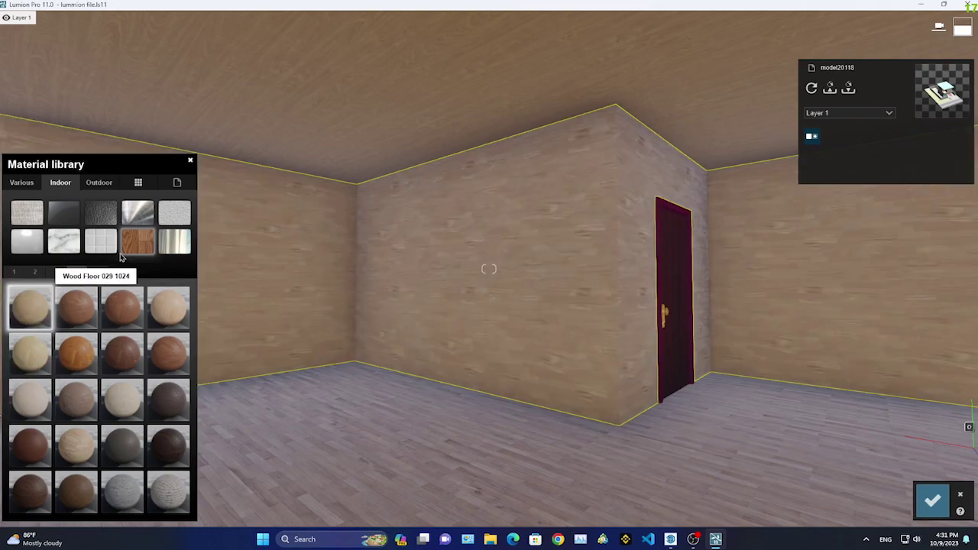
left_click(174, 212)
left_click(118, 402)
left_click(135, 451)
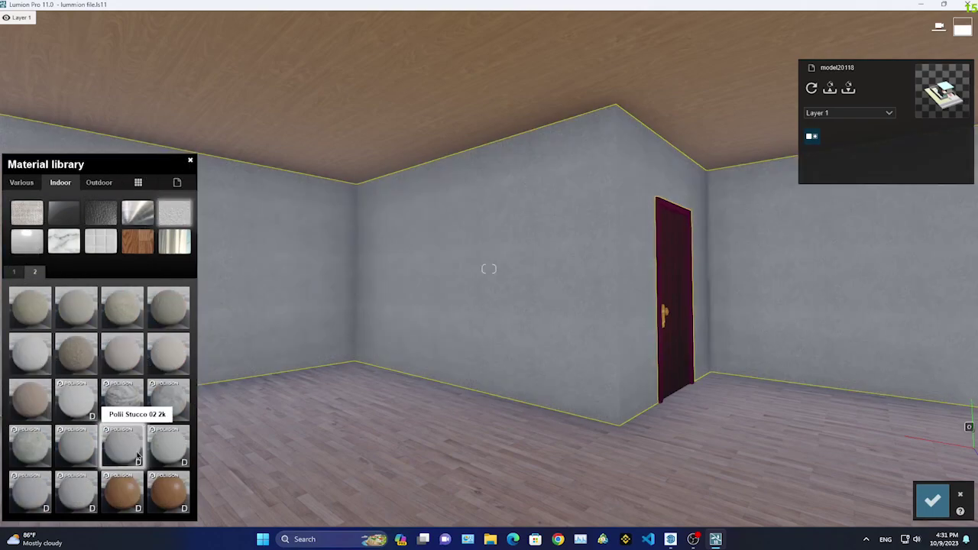
left_click(150, 458)
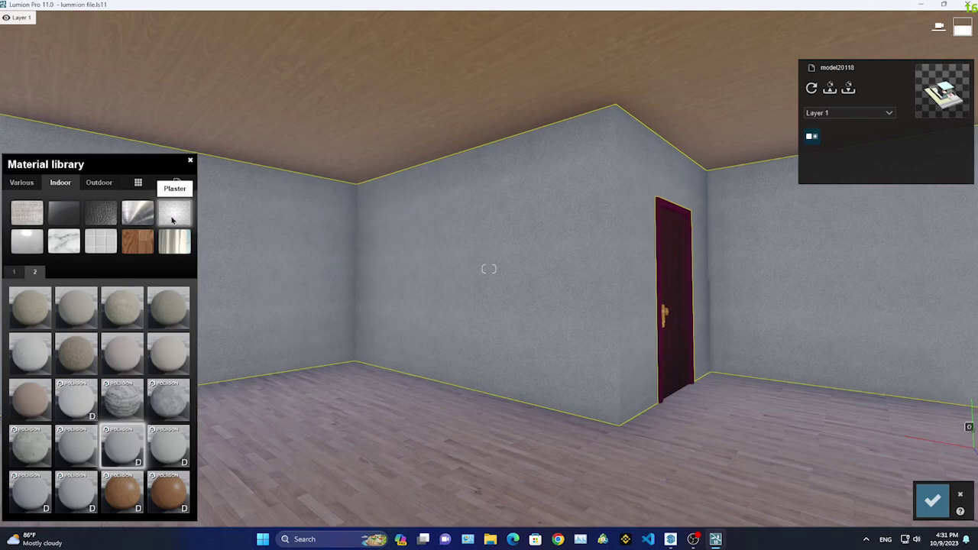
Apply Plaster 002 1024 to the walls, lighten its colour, and switch to a standard material
left_click(13, 271)
left_click(71, 405)
left_click(110, 366)
left_click(110, 366)
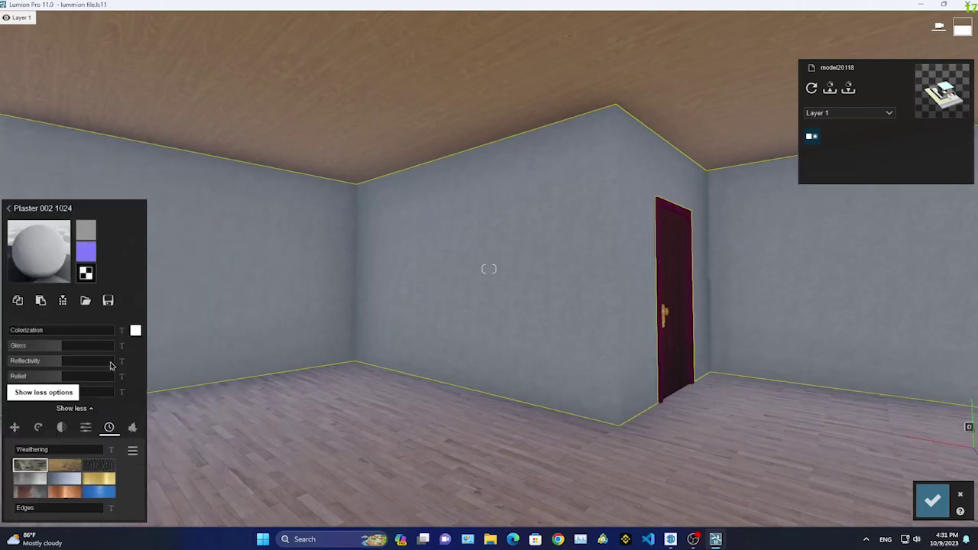
left_click_drag(76, 330, 74, 330)
right_click_drag(489, 305, 443, 305)
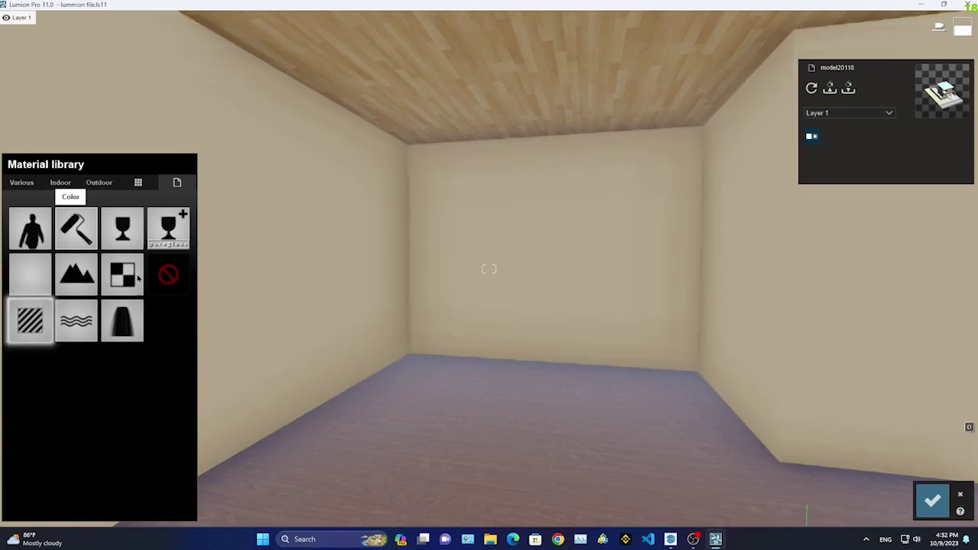
left_click(77, 228)
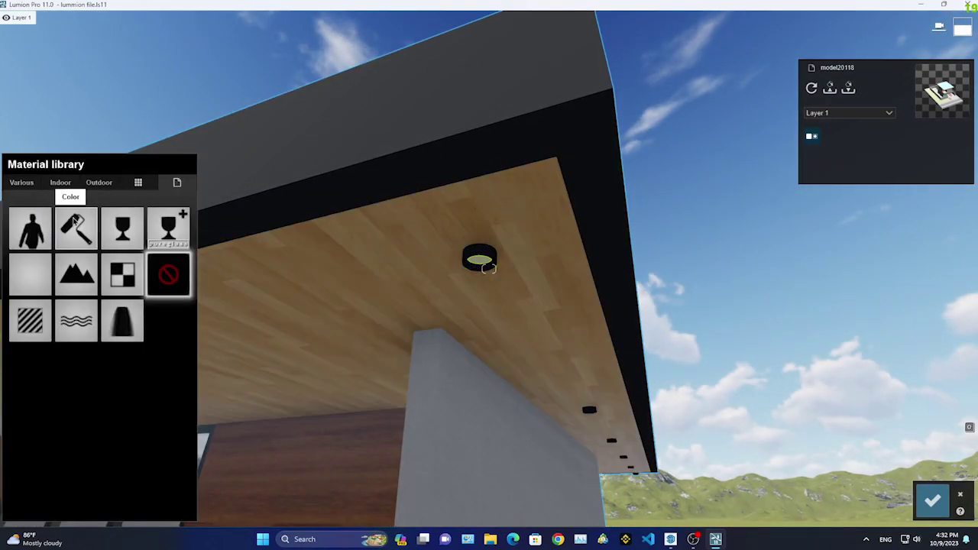
left_click(31, 273)
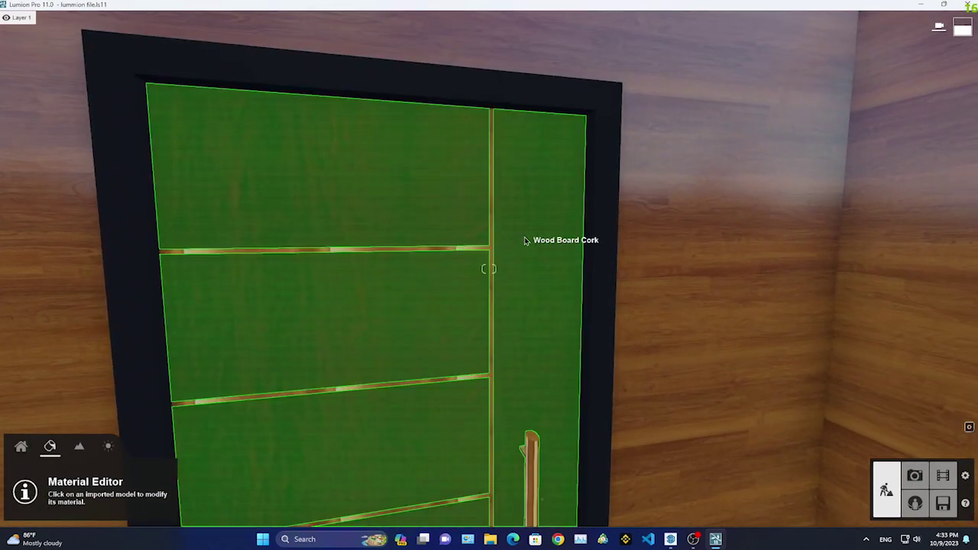
Browse Indoor > Wood materials for the door, then float SketchUp over Lumion and orbit its model
left_click(524, 240)
left_click(65, 189)
left_click(136, 243)
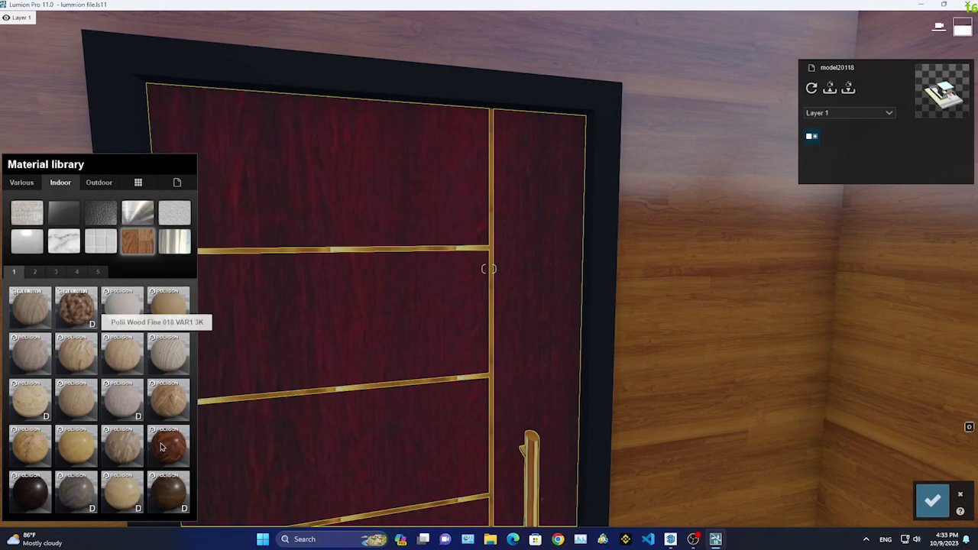
left_click(33, 273)
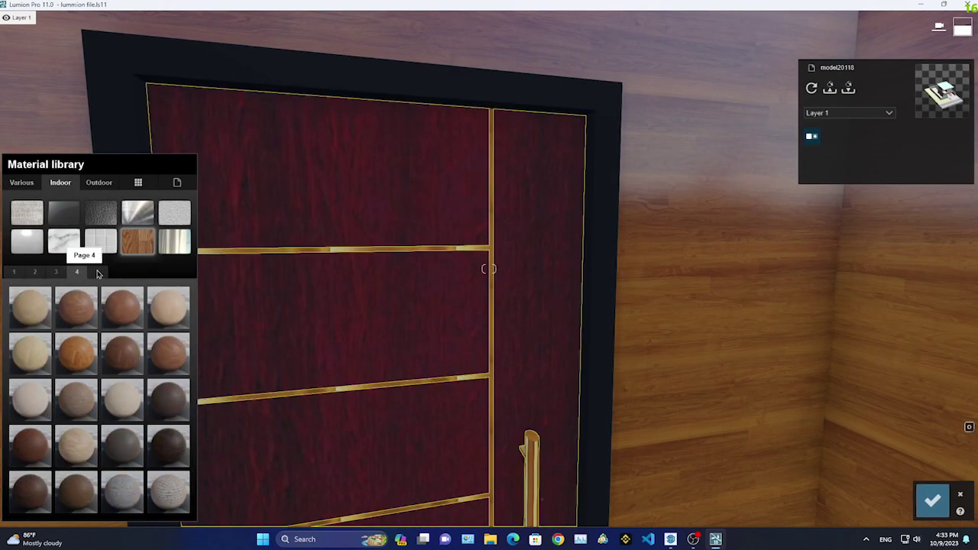
left_click(39, 275)
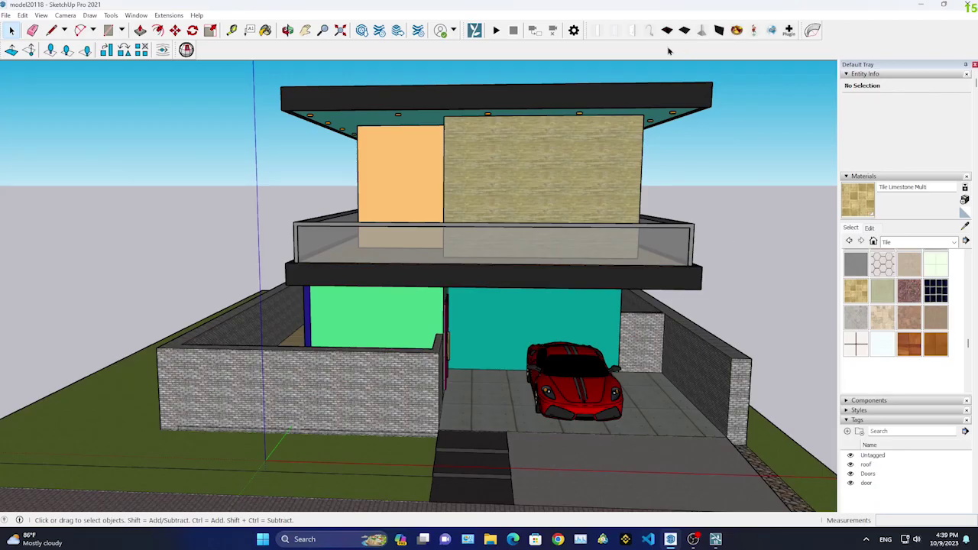
double_click(550, 11)
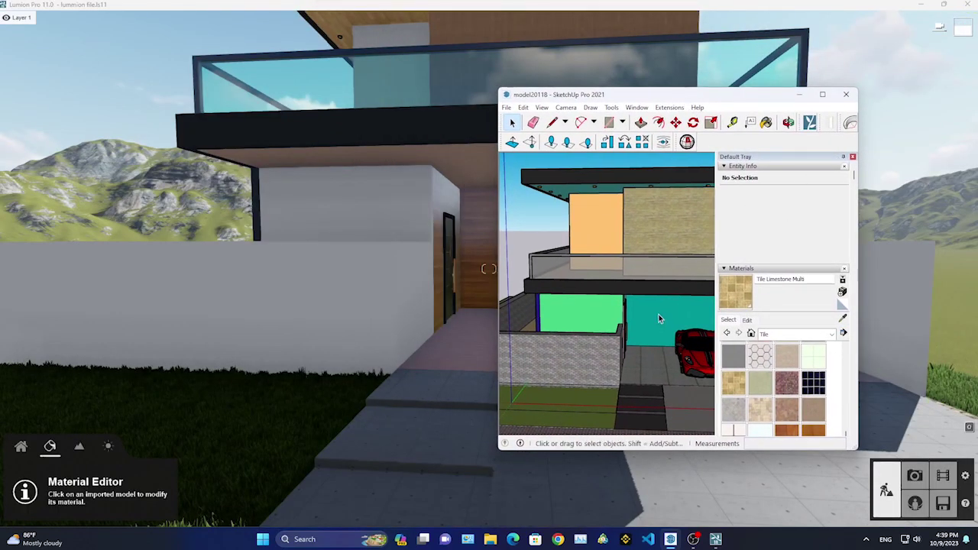
mouse_move(687, 279)
middle_mouse_down()
mouse_move(645, 313)
mouse_move(559, 323)
middle_mouse_up()
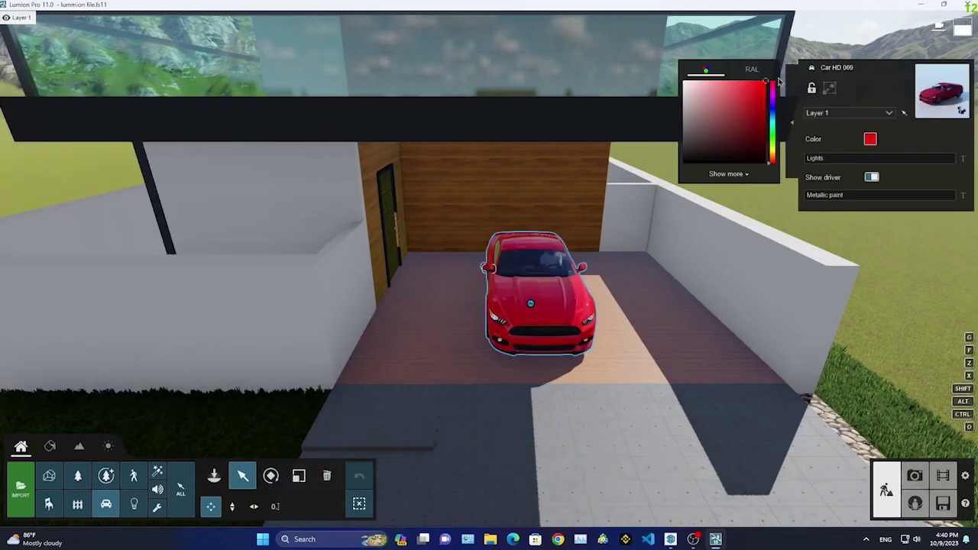
Set the red car's Metallic paint slider to 0.1
scroll(488, 269, "down", 5)
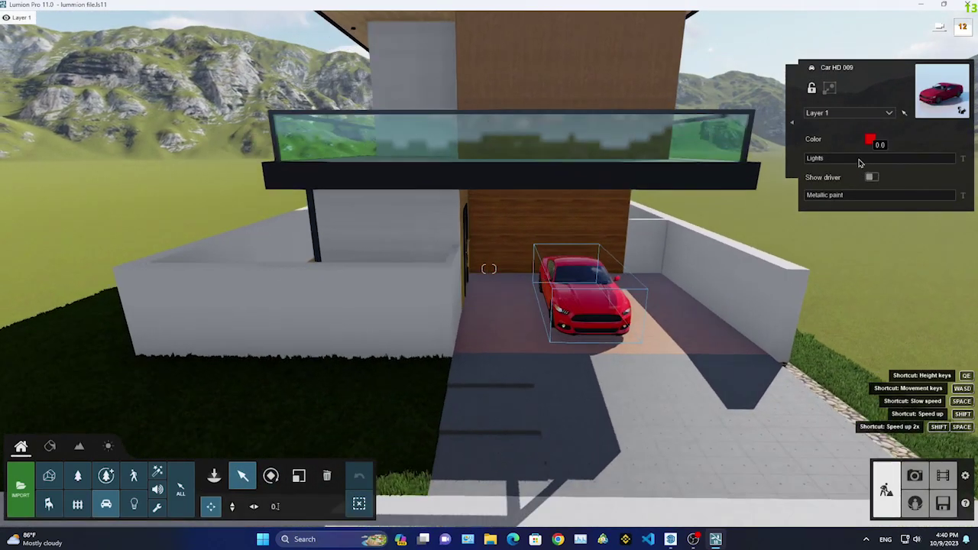
scroll(773, 313, "down", 5)
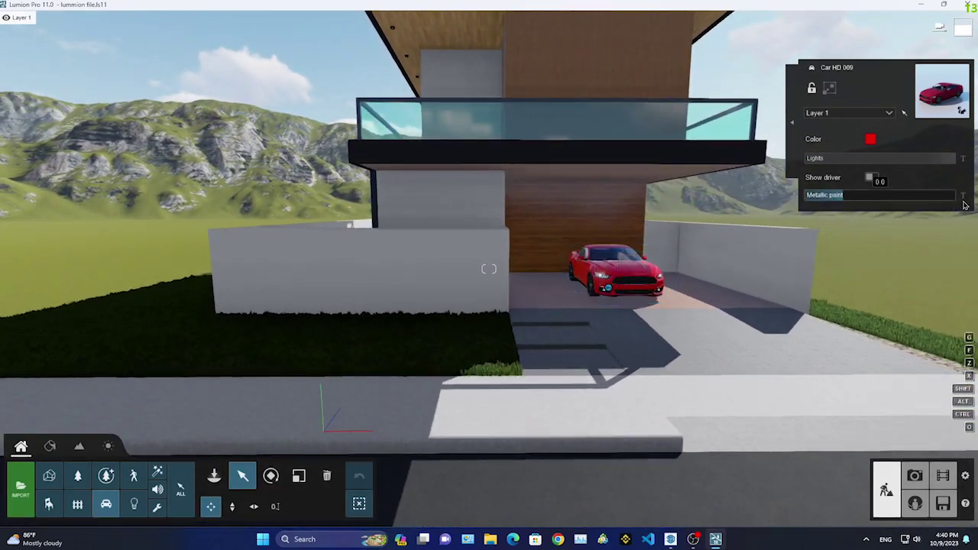
left_click_drag(954, 195, 894, 195)
scroll(882, 222, "up", 5)
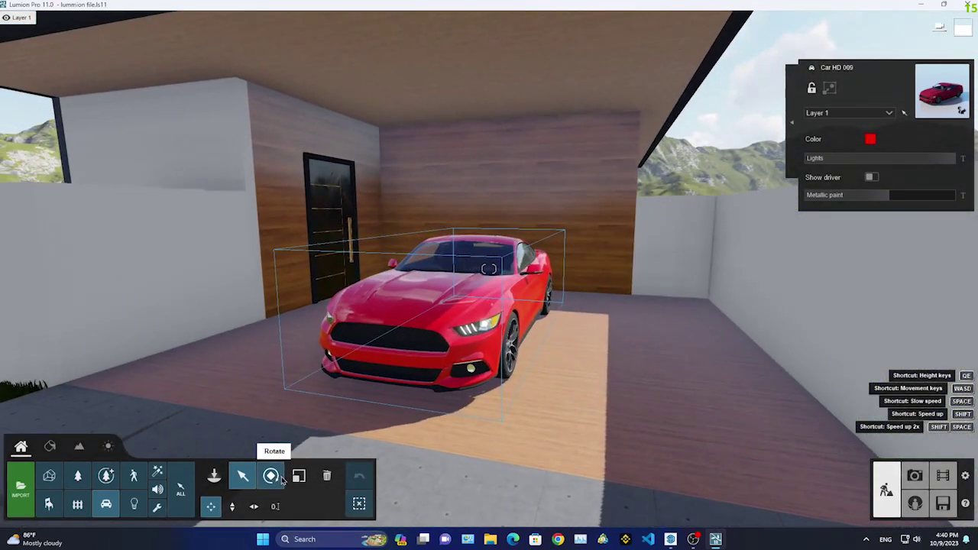
Select the red car and slide it right along the garage floor
left_click(299, 475)
left_click(466, 334)
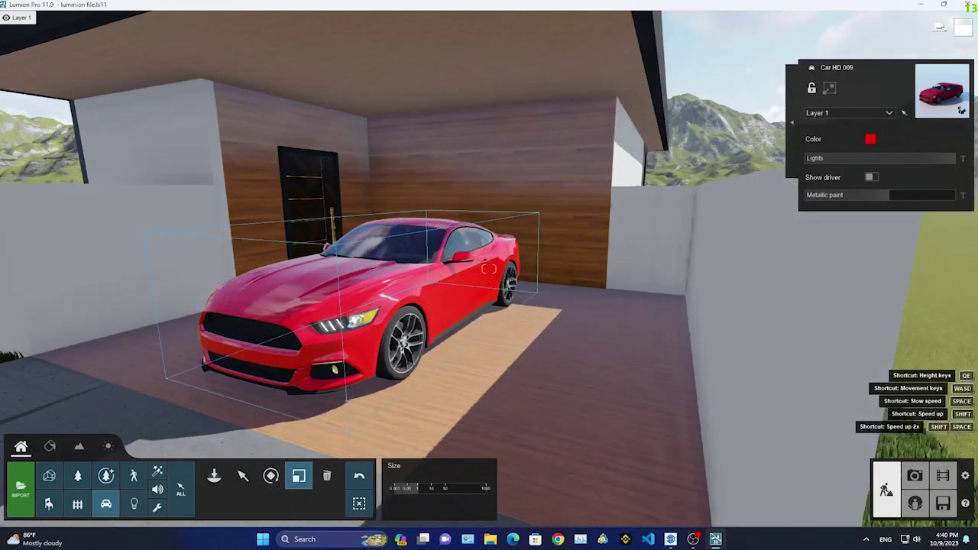
right_click_drag(466, 334, 311, 443)
left_click(242, 475)
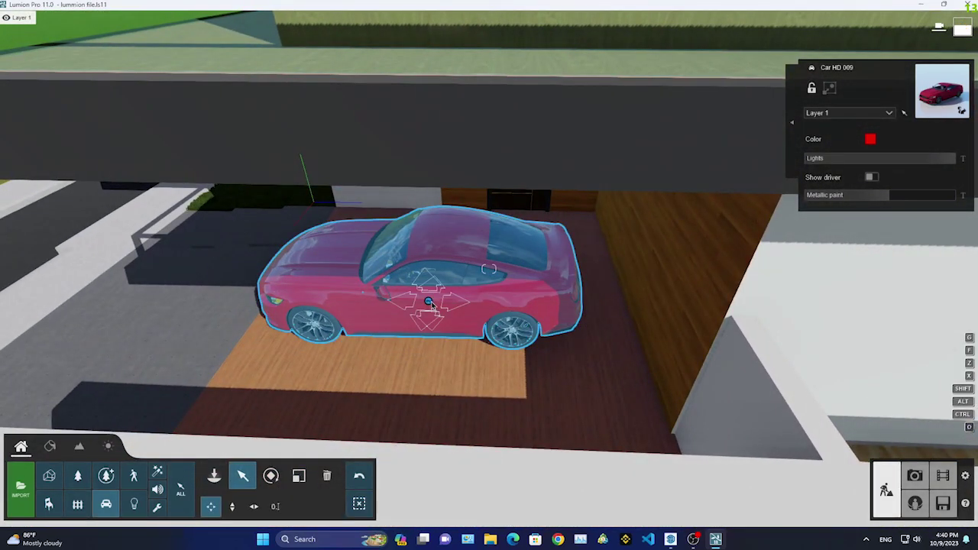
left_click_drag(431, 306, 462, 305)
right_click_drag(463, 305, 428, 252)
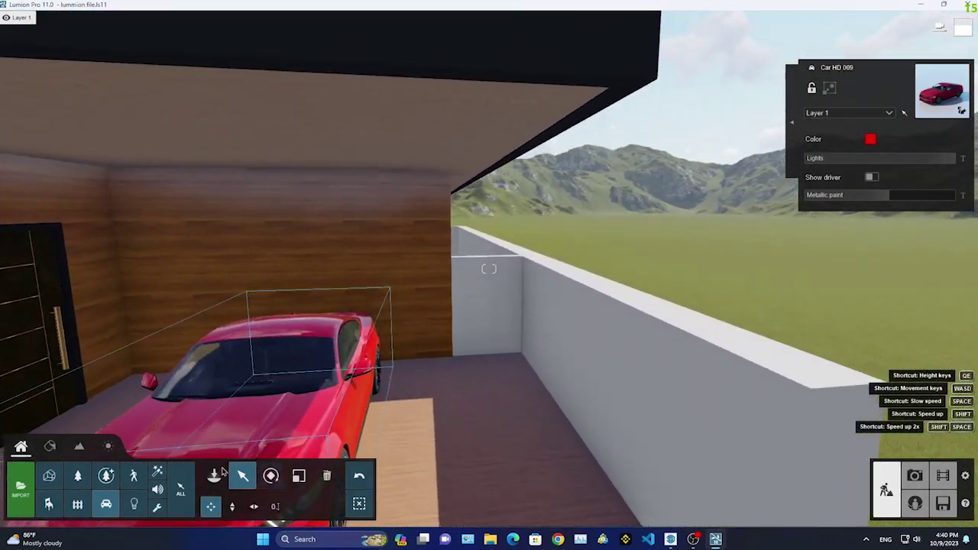
Place Bicycle HD 002 Parked from Transport > Assorted against the garage wall beside the car
left_click(214, 475)
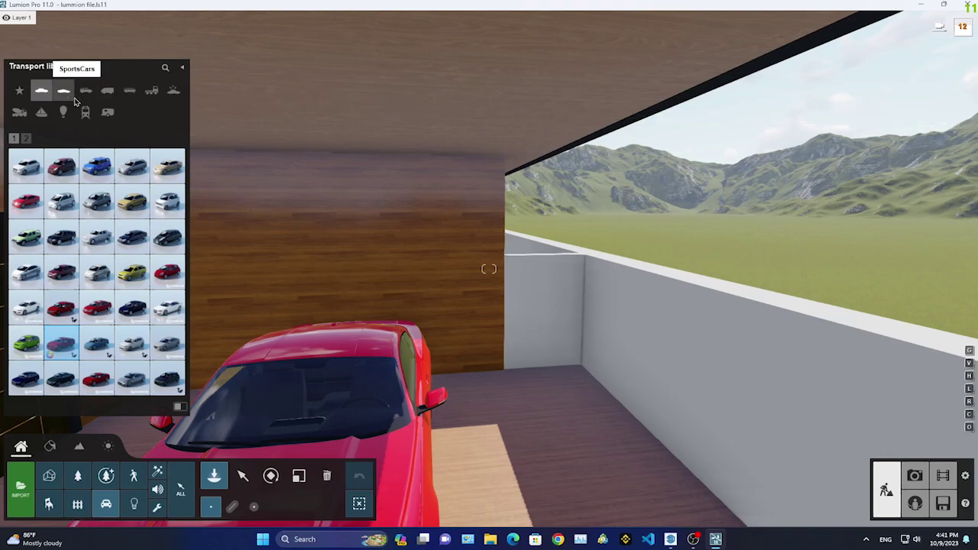
left_click(84, 111)
left_click(108, 112)
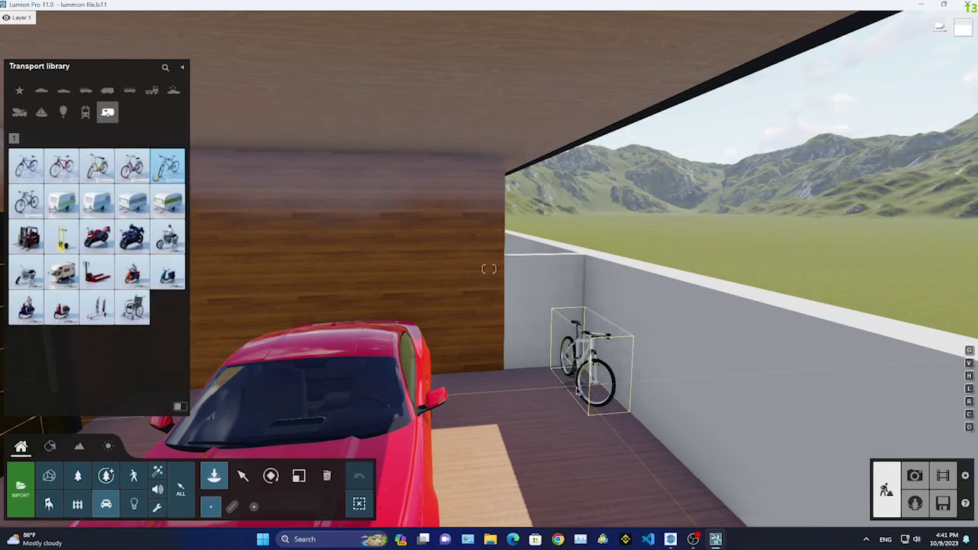
left_click(242, 475)
right_click_drag(242, 475, 489, 269)
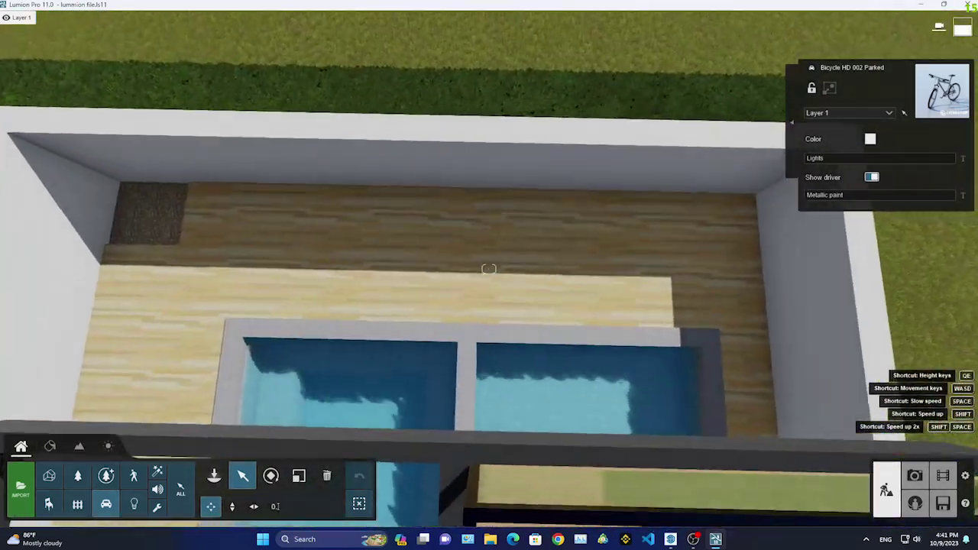
Place a LoungeChair 014 from the Indoor chairs pages onto the pool deck
left_click(214, 476)
left_click(26, 138)
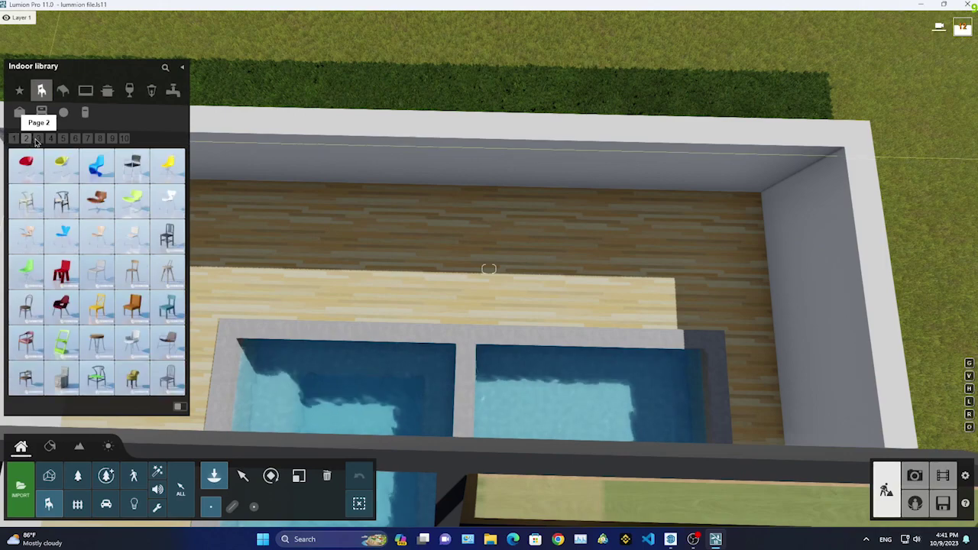
left_click(38, 139)
left_click(50, 138)
left_click(62, 141)
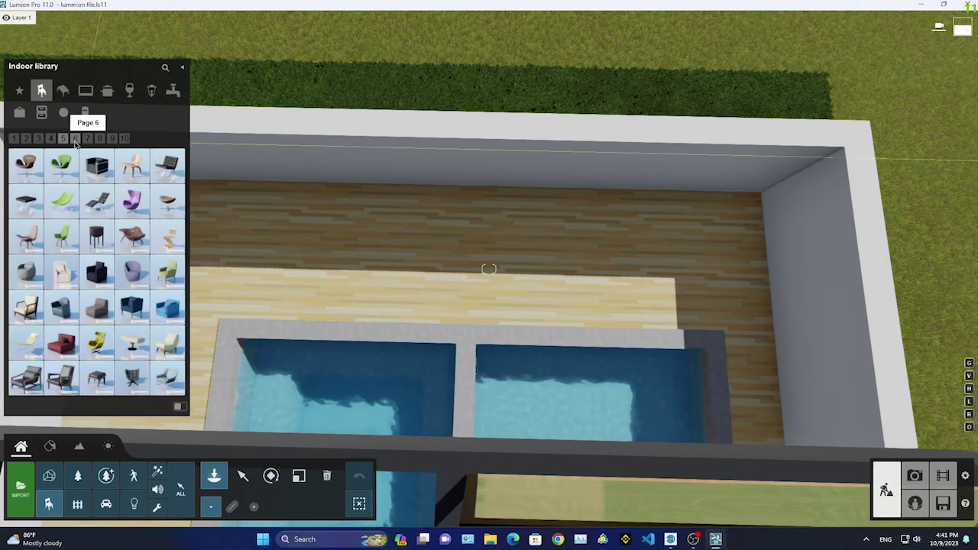
left_click(299, 475)
left_click(247, 257)
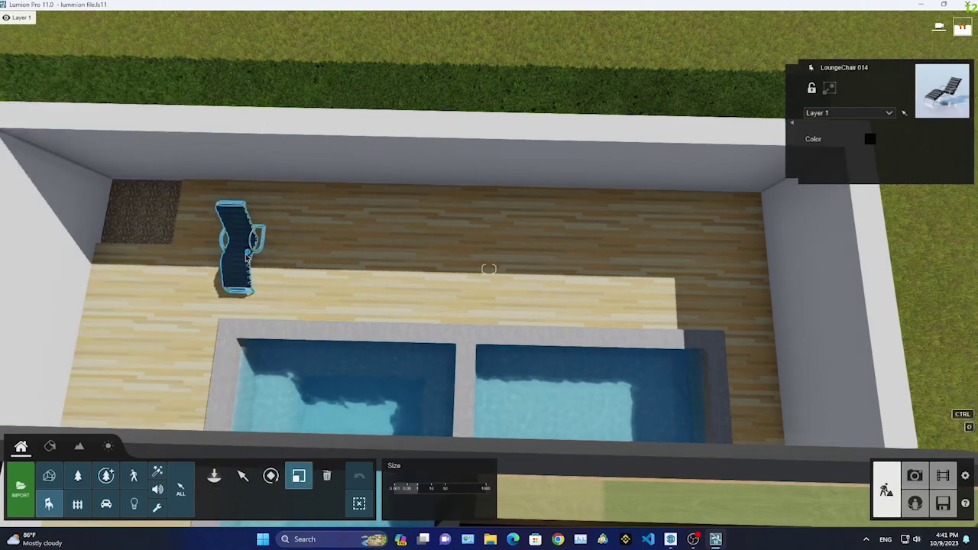
Copy the lounge chair twice with Move and Alt-drag, spacing the three evenly
key("m")
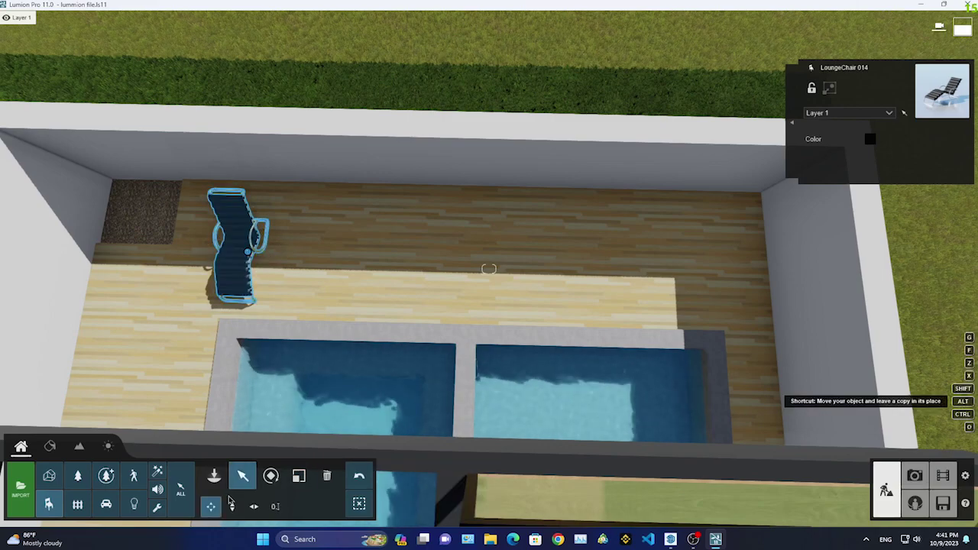
mouse_move(247, 250)
left_mouse_down("alt")
mouse_move(405, 269)
mouse_move(648, 263)
left_mouse_up("alt")
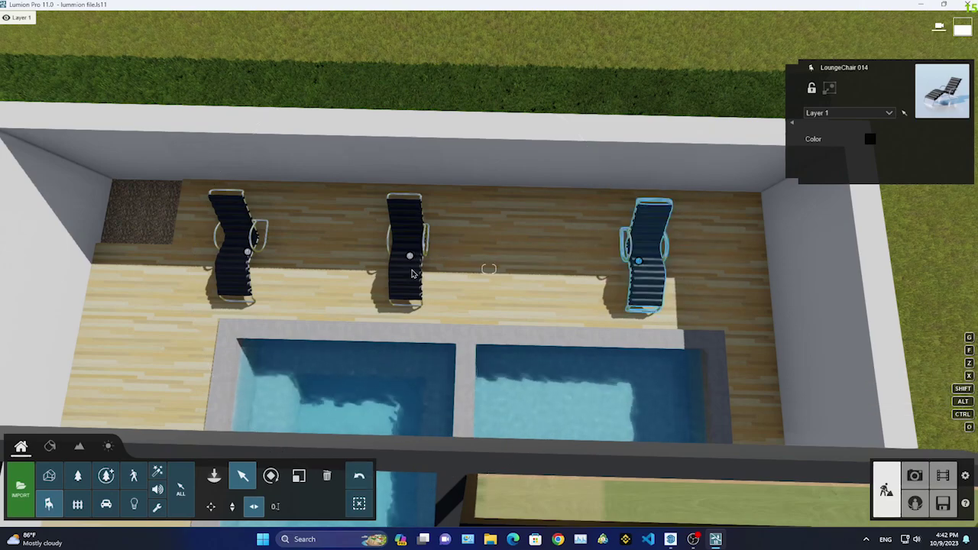
left_click_drag(411, 274, 467, 262)
left_click_drag(247, 257, 285, 261)
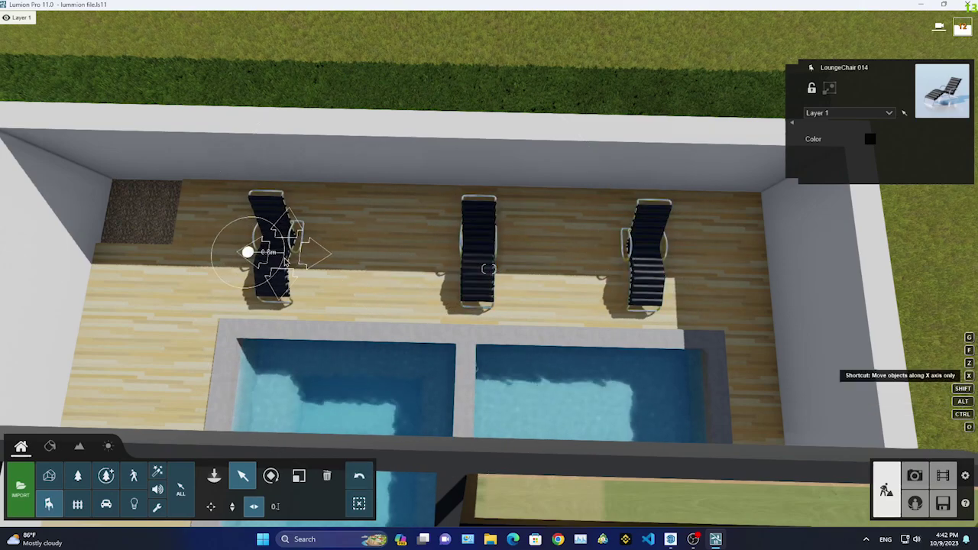
right_click_drag(395, 256, 211, 477)
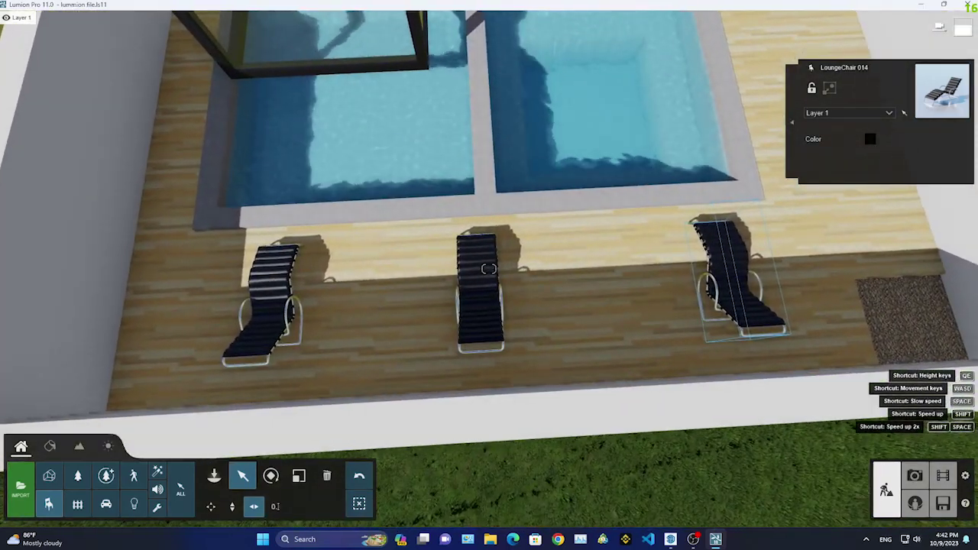
left_click(213, 476)
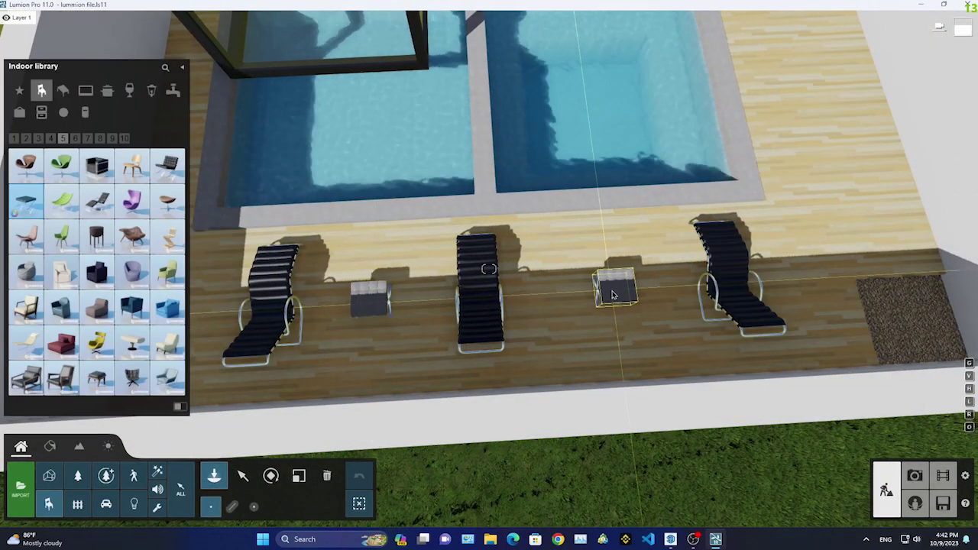
Add a stool, CoffeeTable 002 and LoungeChair 048 copies, turning each chair to face the table
left_click(612, 295)
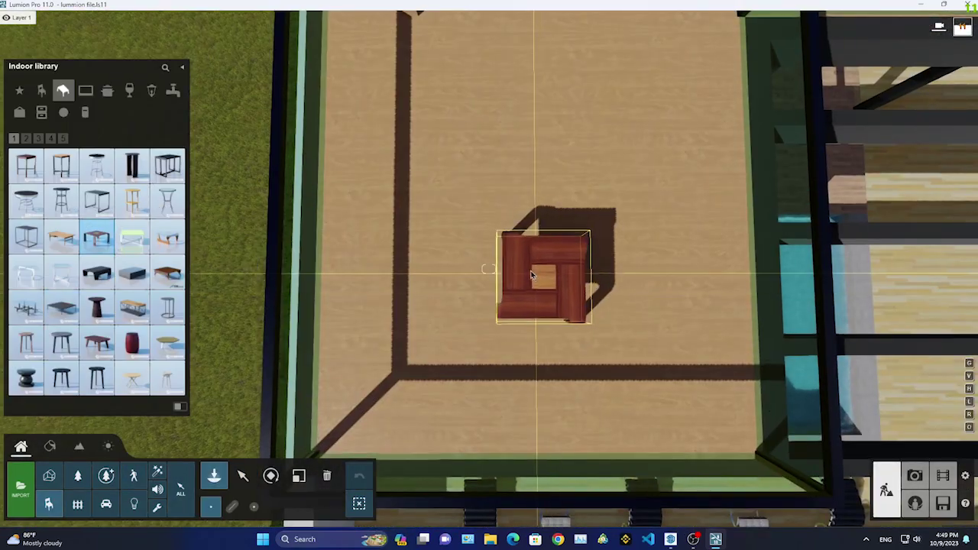
left_click(532, 275)
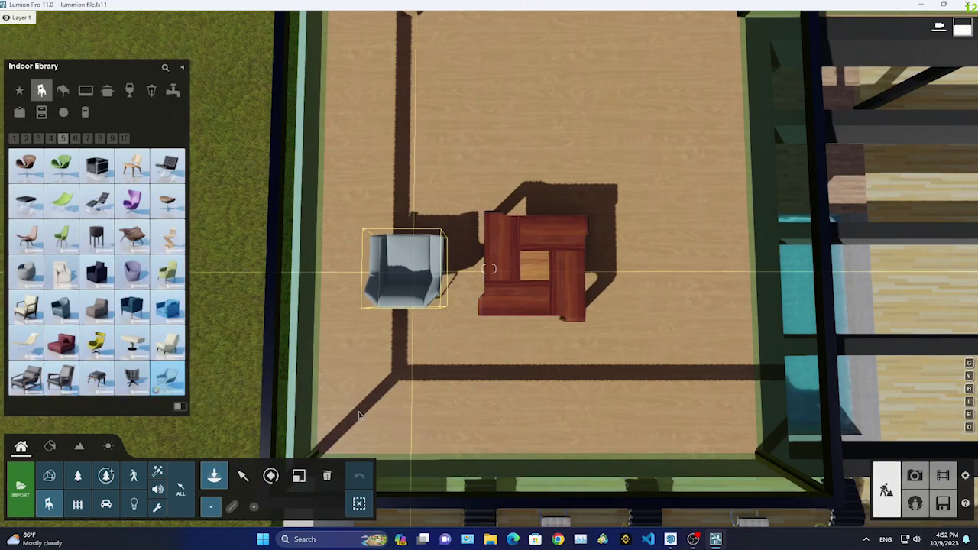
left_click(419, 280)
left_click_drag(448, 482, 424, 485)
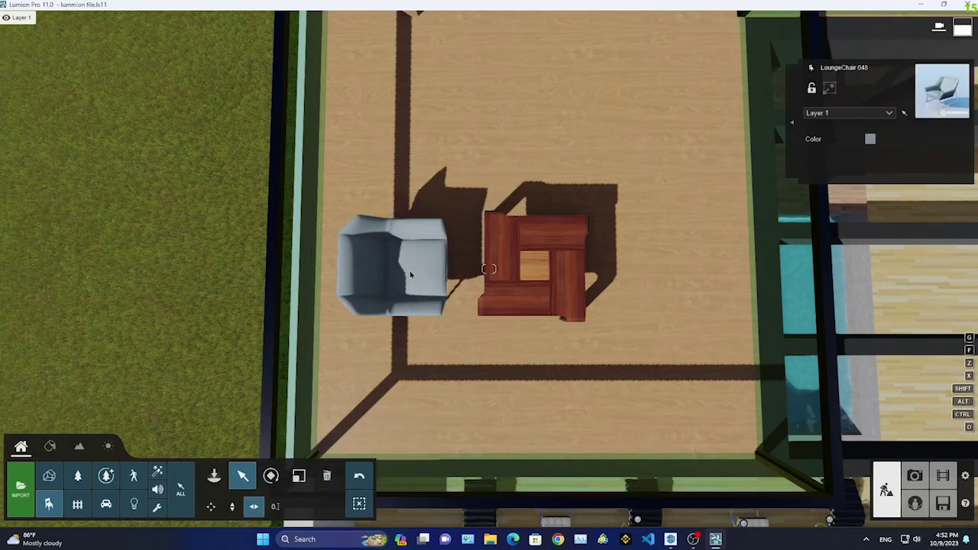
mouse_move(410, 275)
left_mouse_down("alt")
mouse_move(526, 143)
mouse_move(527, 387)
mouse_move(653, 287)
mouse_move(649, 273)
left_mouse_up("alt")
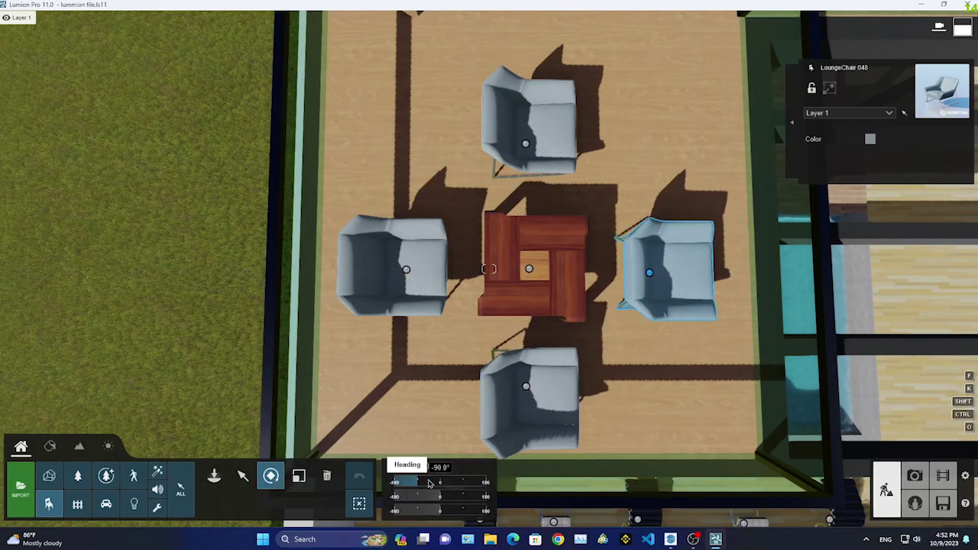
left_click_drag(429, 483, 477, 484)
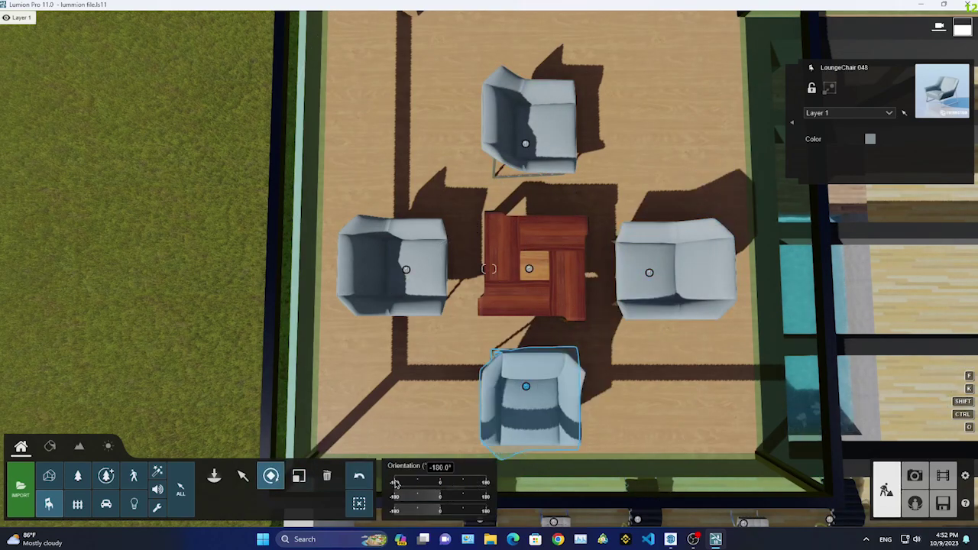
left_click_drag(395, 483, 447, 486)
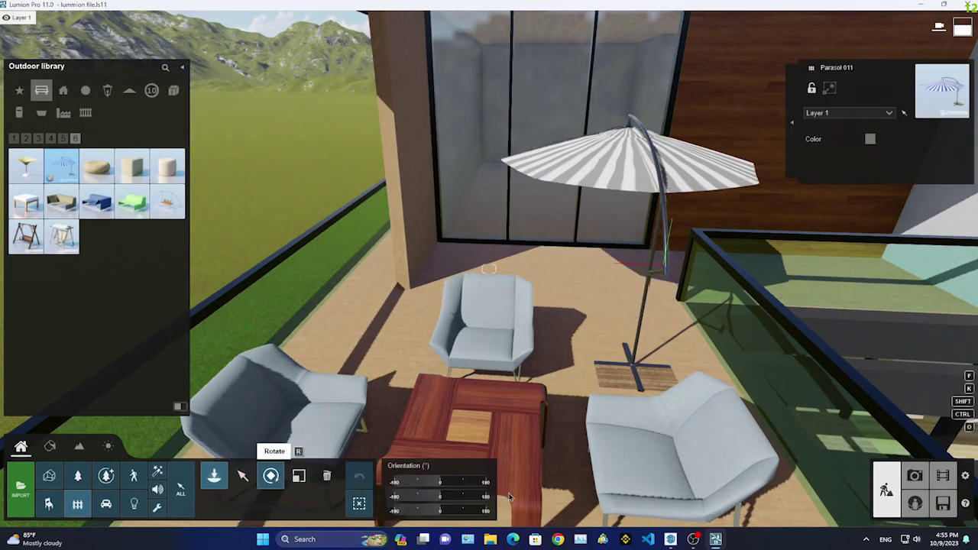
Place Parasol 011 and rotate it to about 28° so its canopy shades the chairs
left_click_drag(440, 483, 472, 486)
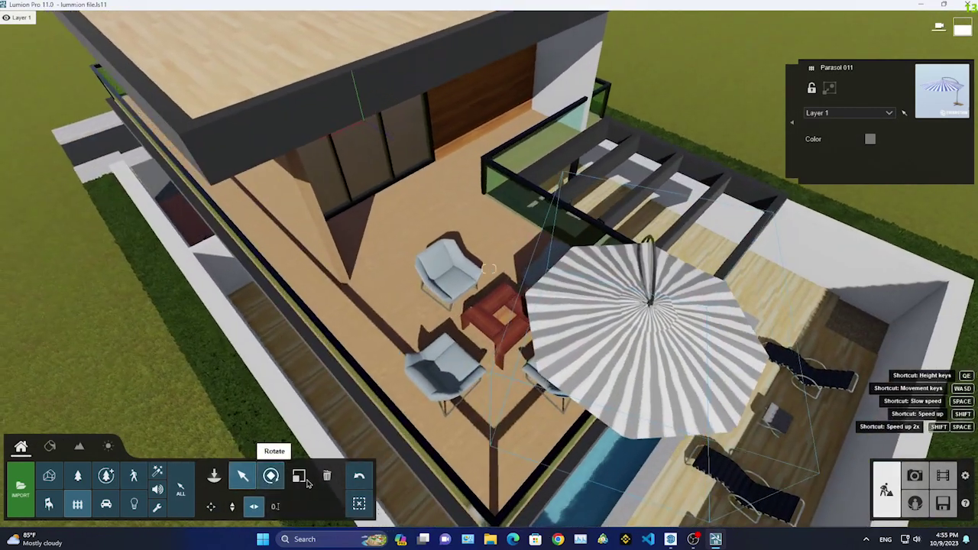
left_click(271, 475)
left_click_drag(440, 483, 446, 486)
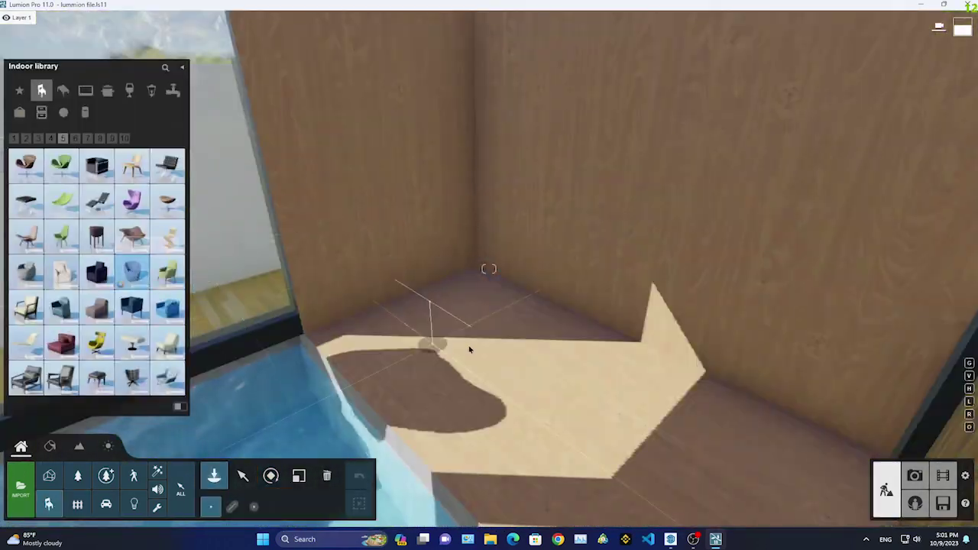
Place a lounge chair in the room corner and turn it to face the room
left_click(469, 349)
left_click(271, 476)
left_click_drag(440, 482, 417, 487)
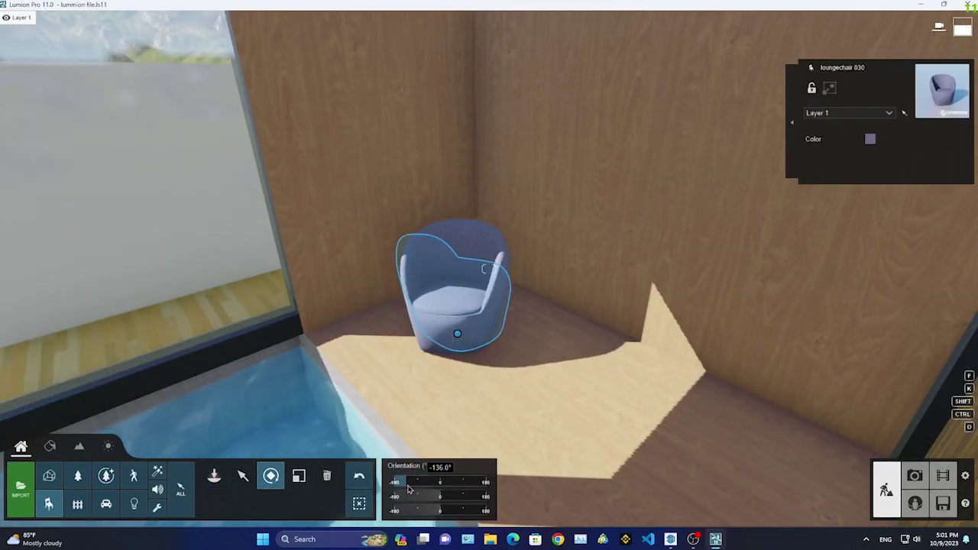
Add coffeetable 049 from the tables category beside the chair, then select the chair for scaling
left_click(214, 475)
left_click(62, 91)
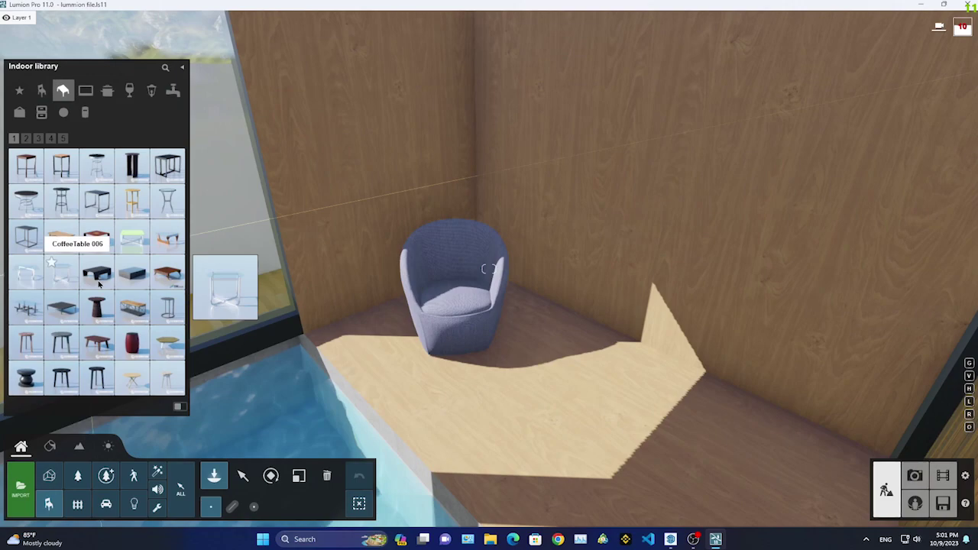
left_click(96, 165)
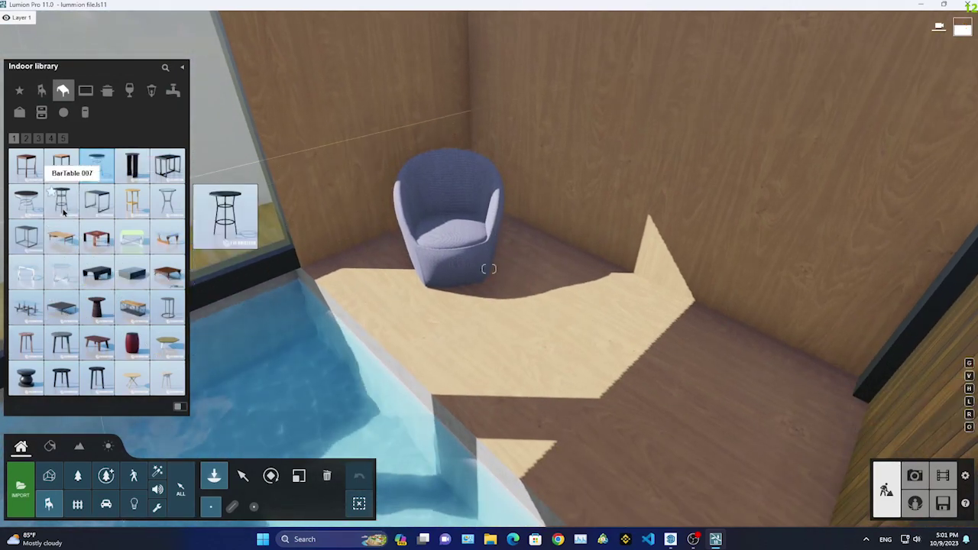
left_click(26, 201)
mouse_move(167, 378)
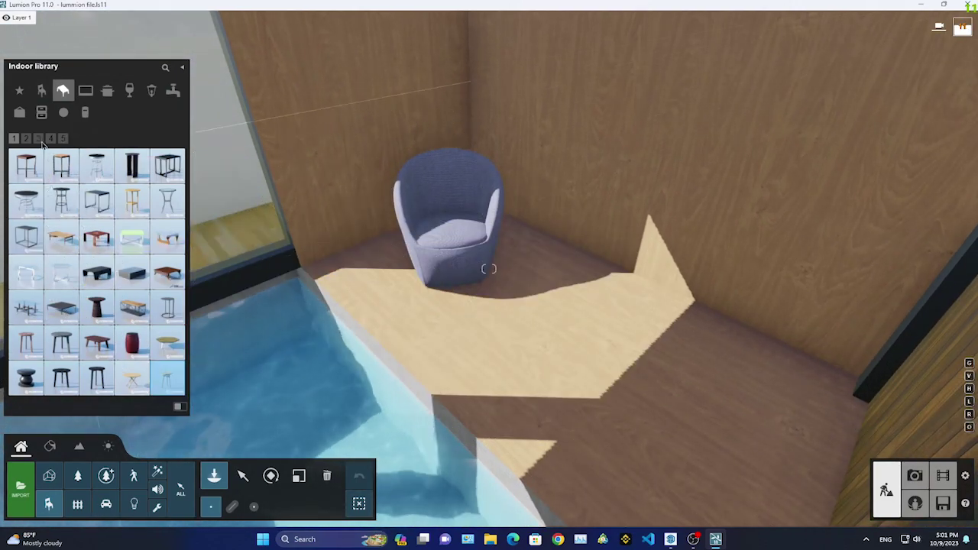
left_click(51, 138)
left_click(62, 138)
left_click(38, 138)
left_click(26, 138)
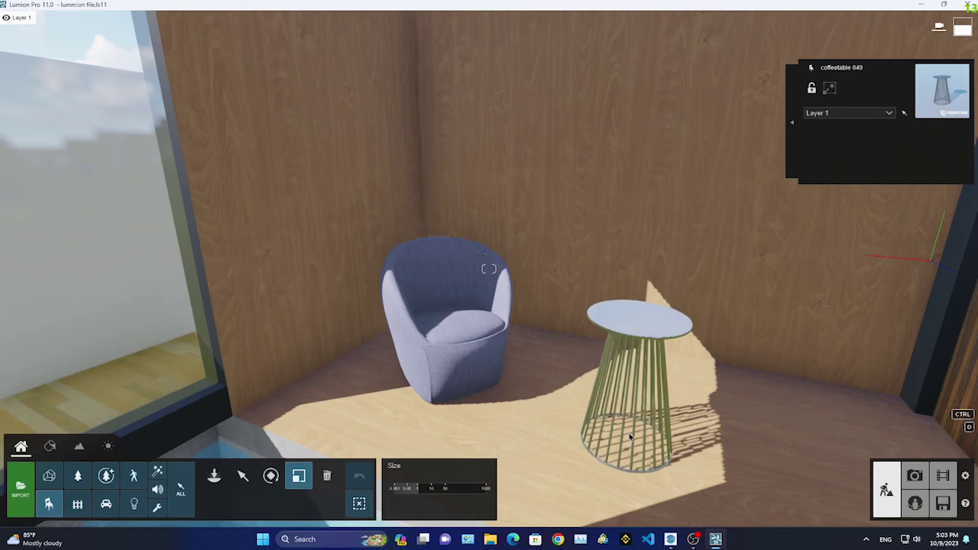
left_click(630, 436)
left_click(450, 375)
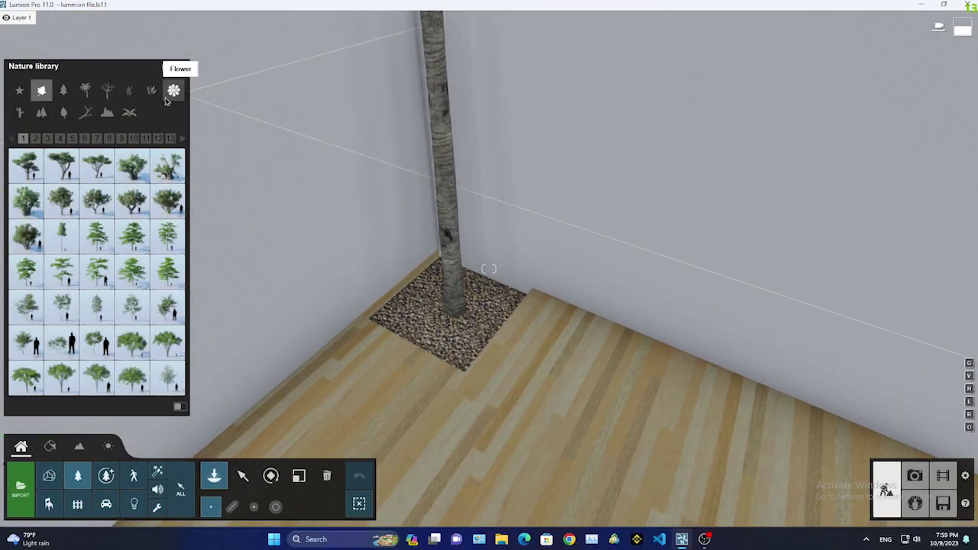
Place a Wood Spurge 01 cluster at the tree trunk's gravel bed, then pick Japanese Forest Grass
left_click(151, 90)
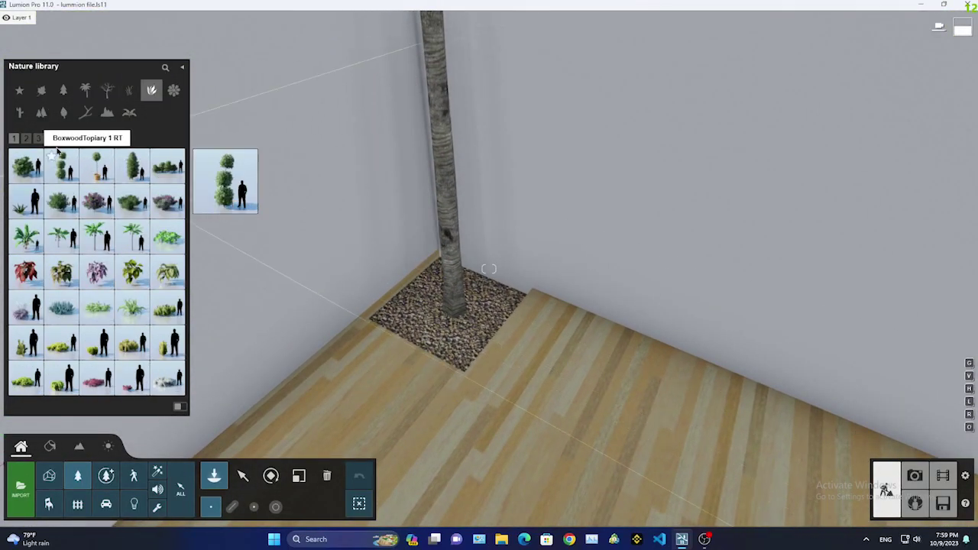
left_click(74, 181)
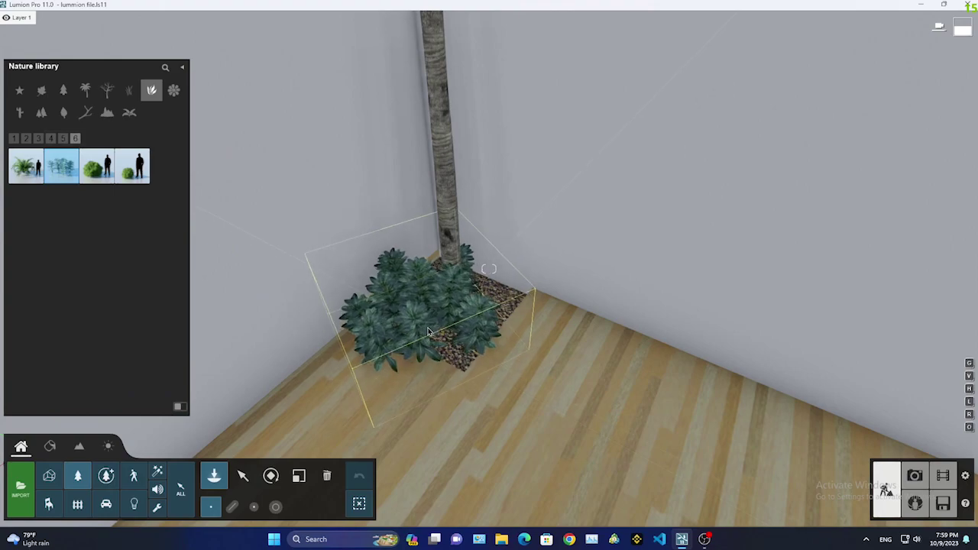
left_click(105, 91)
left_click(128, 91)
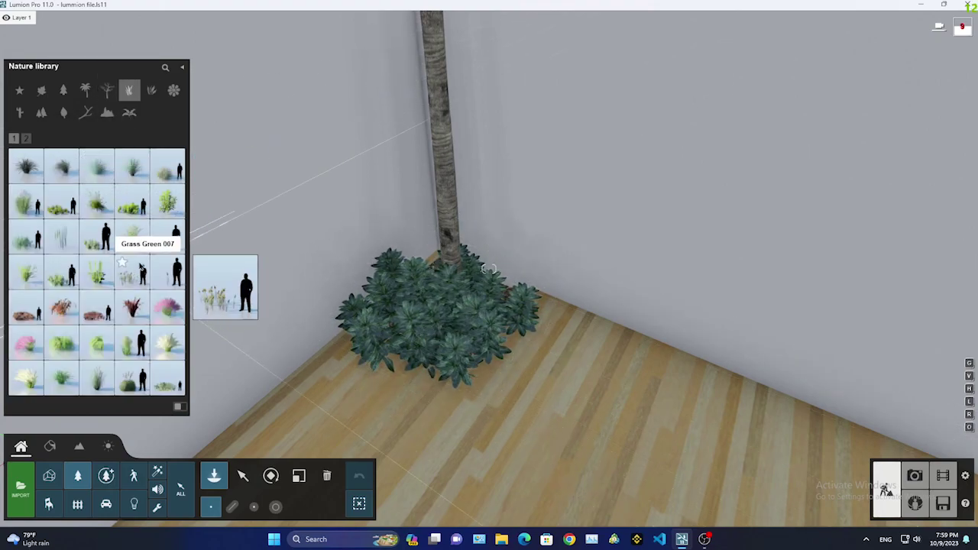
left_click(243, 476)
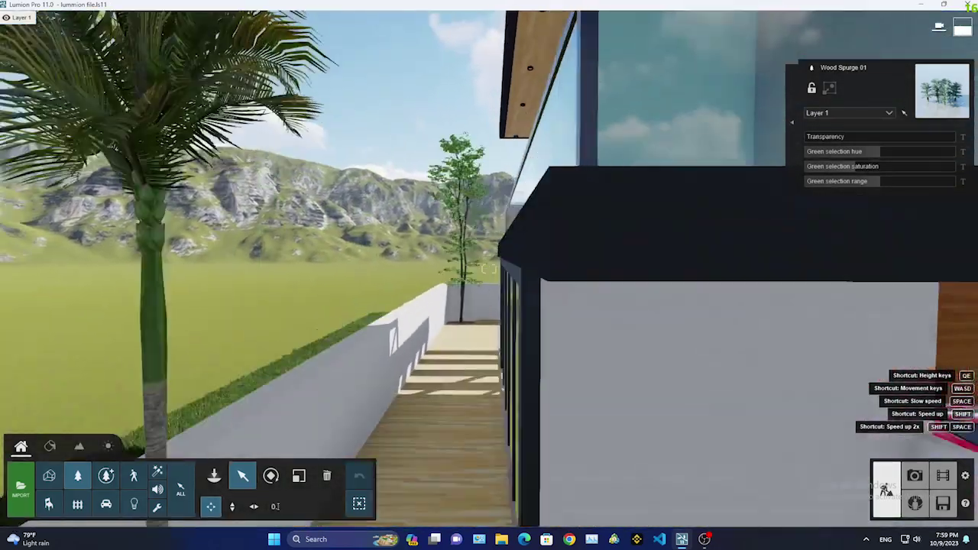
left_click(214, 476)
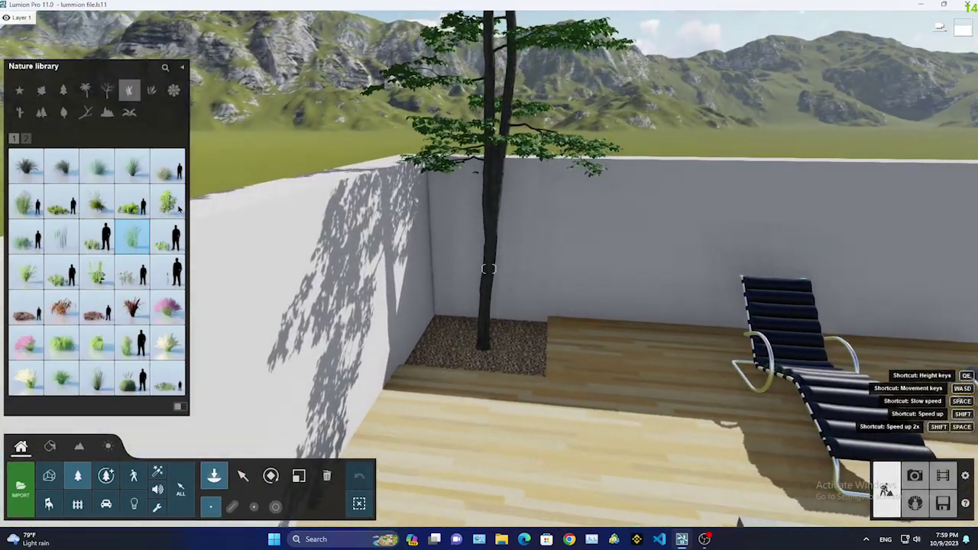
left_click(98, 343)
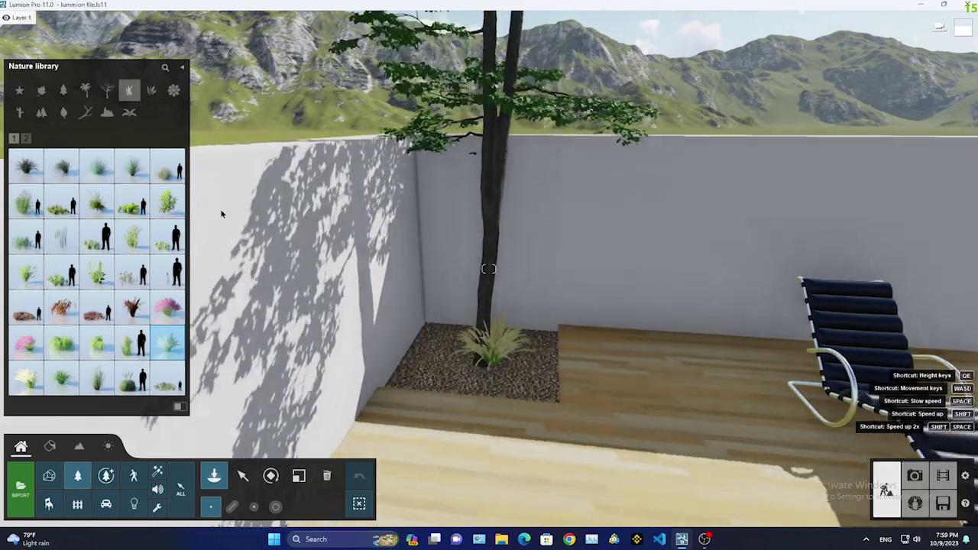
Place a Yaupon Holly 01 bush from plants page 6 beside the courtyard tree
left_click(151, 90)
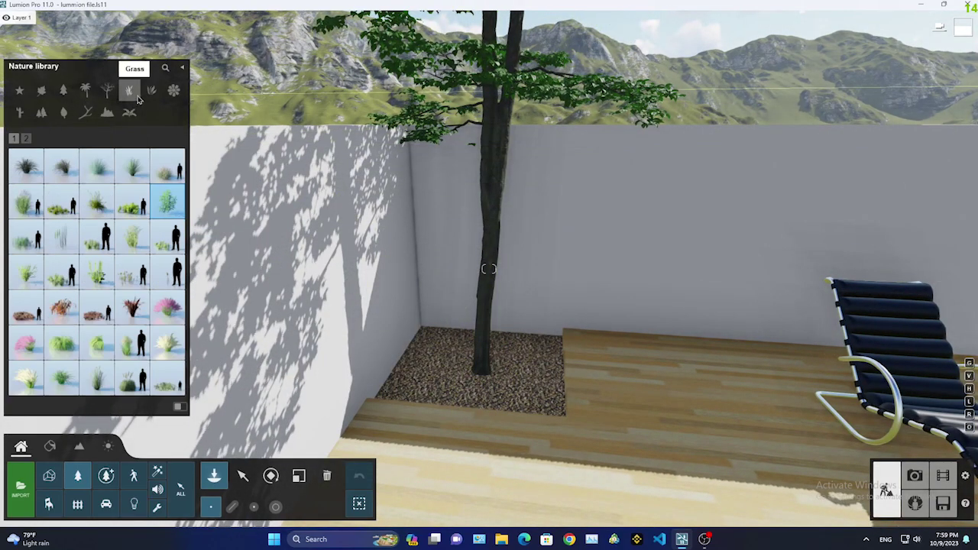
left_click(75, 138)
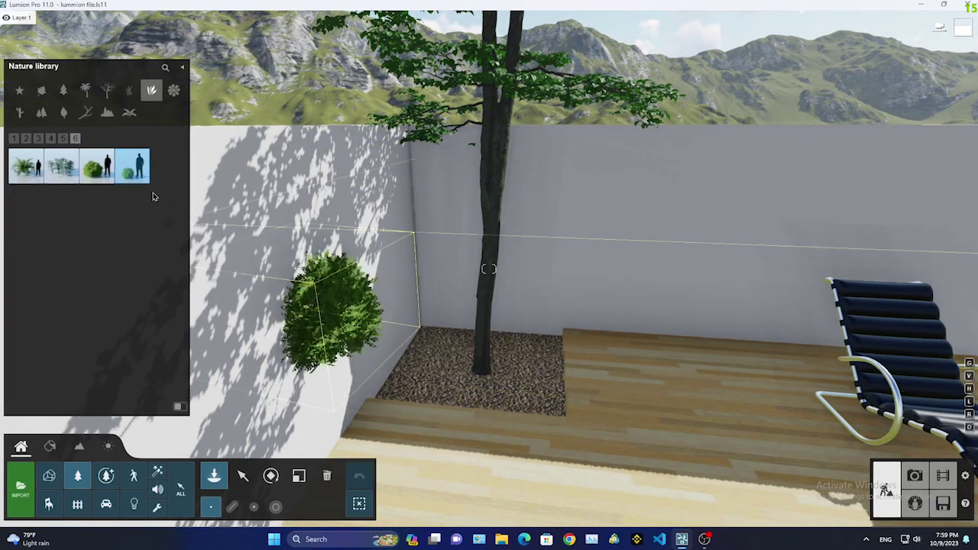
left_click(98, 166)
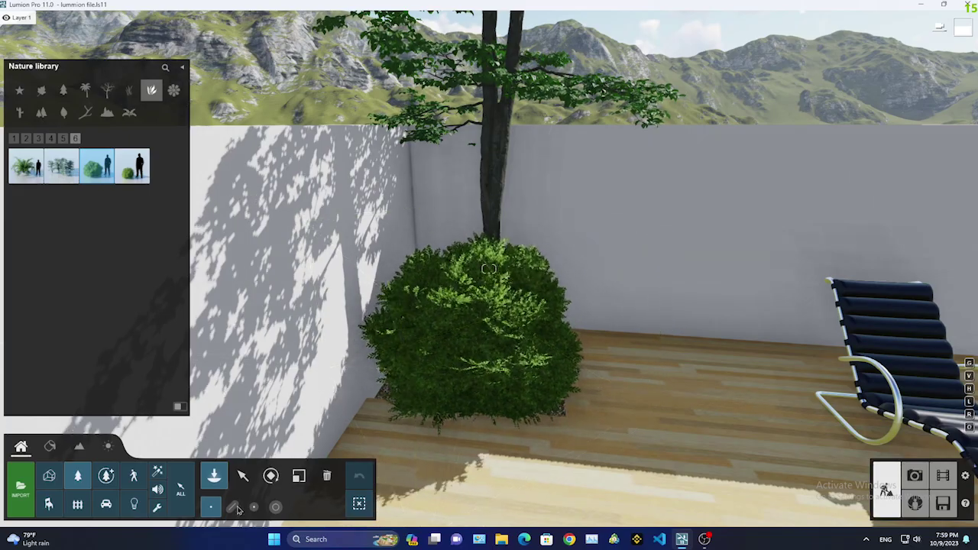
left_click(242, 476)
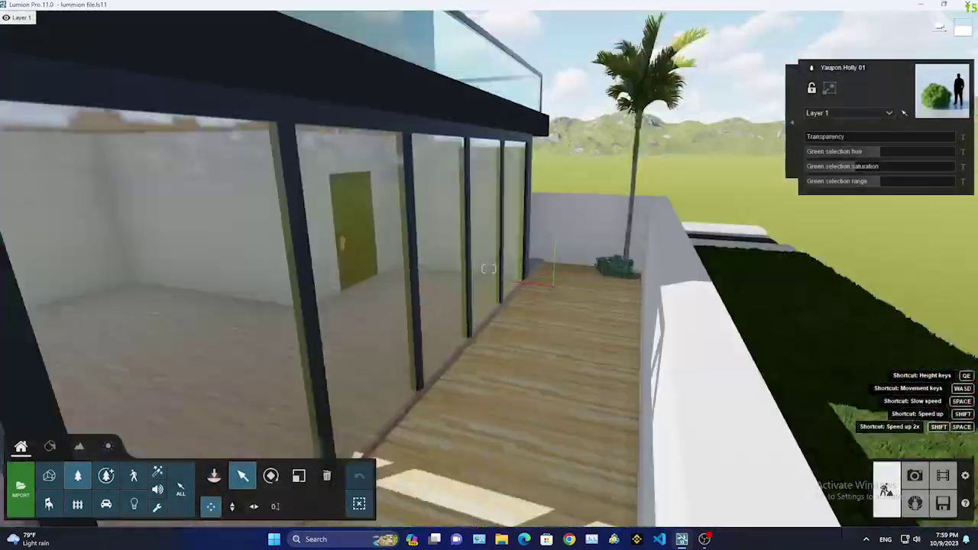
right_click_drag(488, 269, 233, 382)
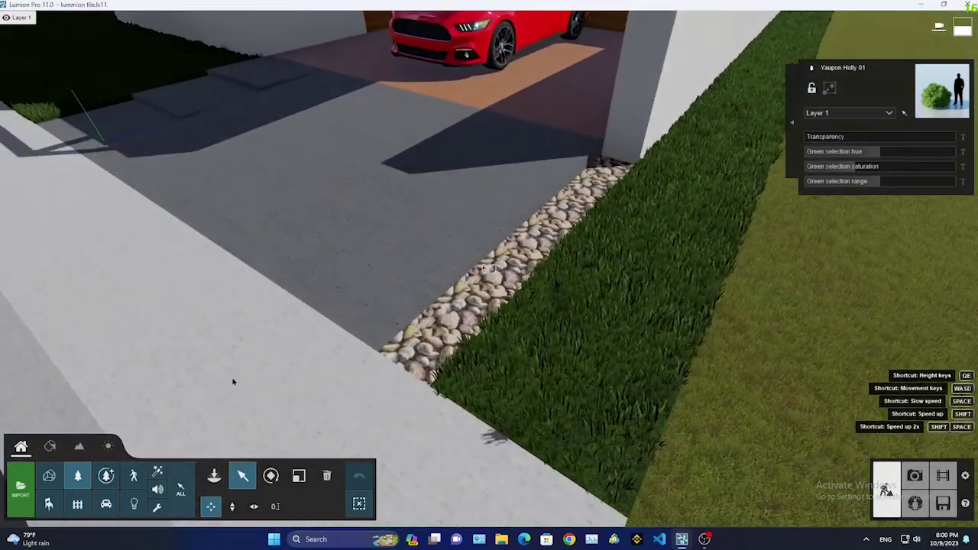
Select the river-rock strip and try grey-white rock materials from Various > Rock
key("m")
left_click(473, 290)
left_click(21, 183)
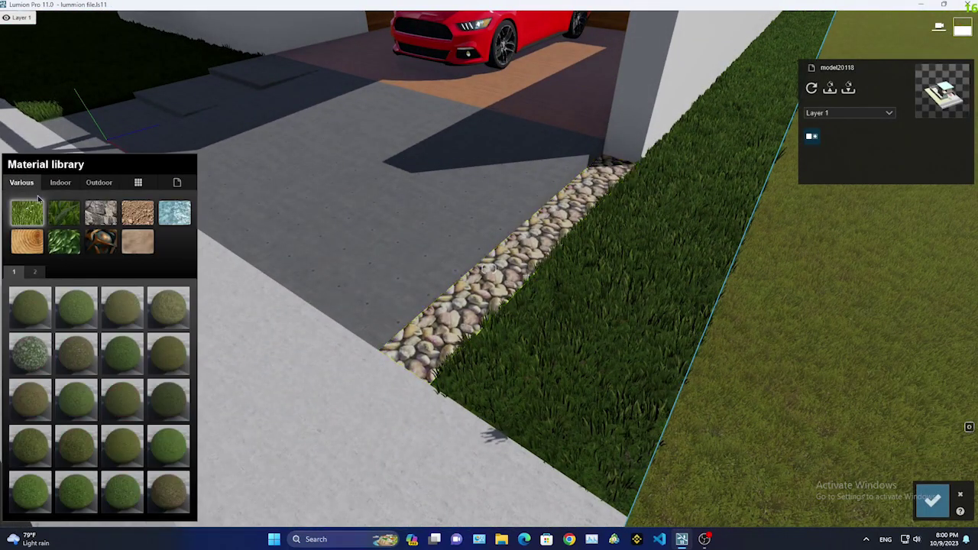
left_click(109, 218)
key("w")
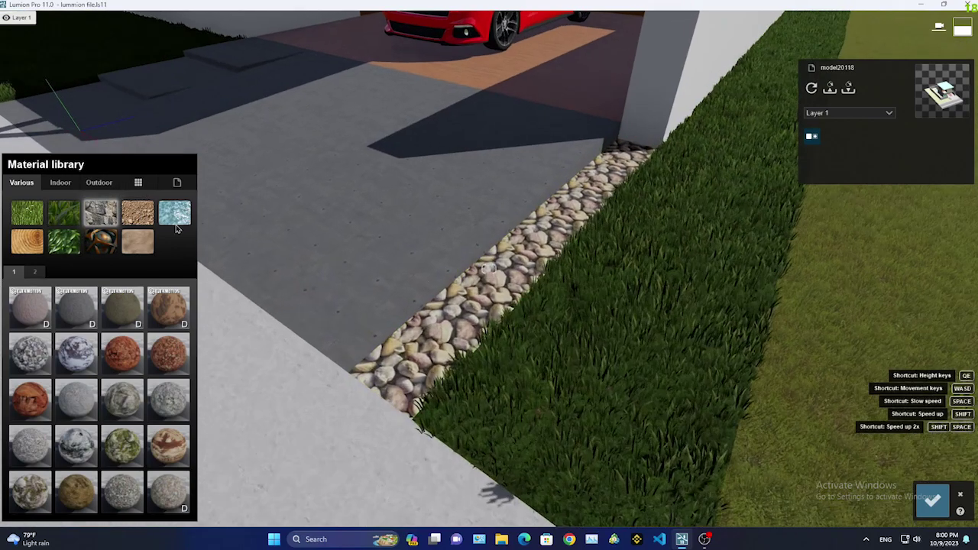
left_click(38, 274)
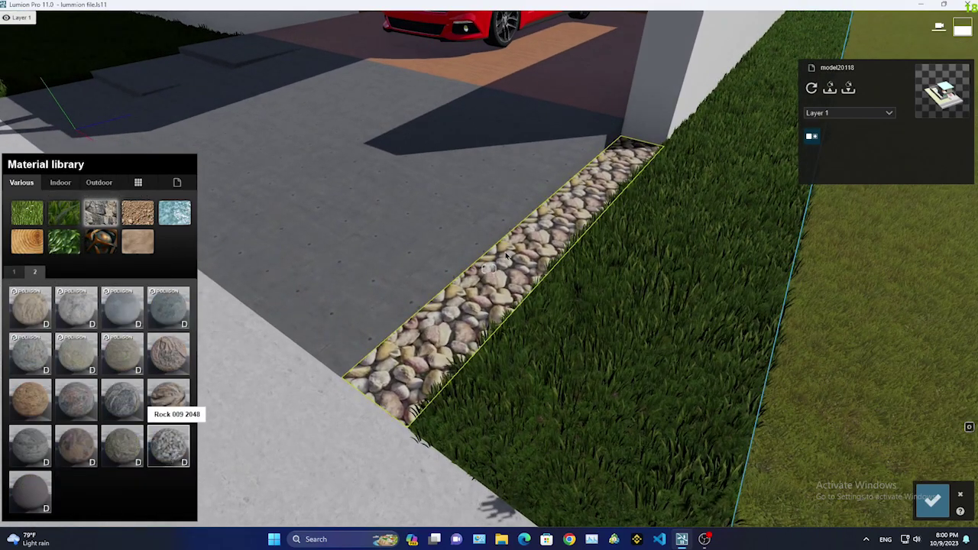
left_click(166, 402)
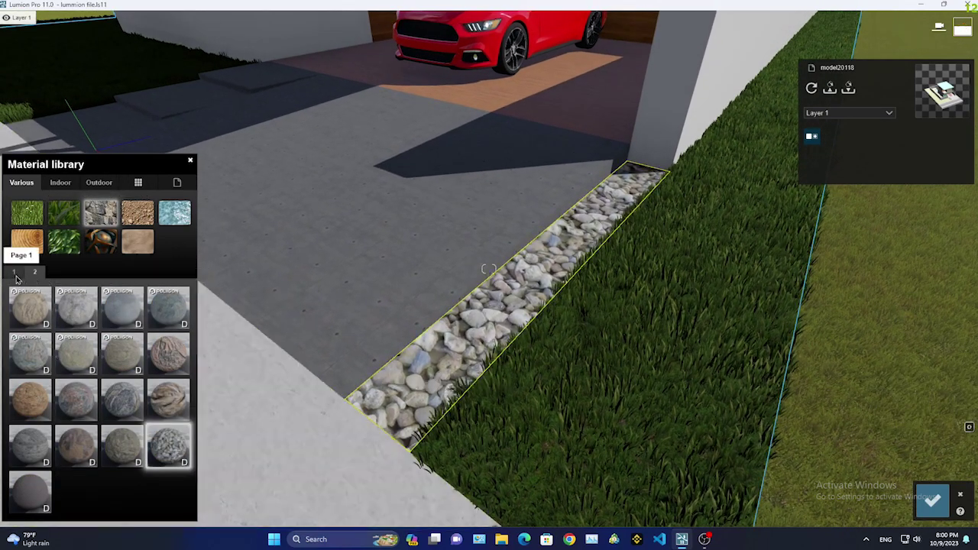
left_click(98, 243)
Apply a stone-wall material from Outdoor page 4 to the strip
left_click(70, 186)
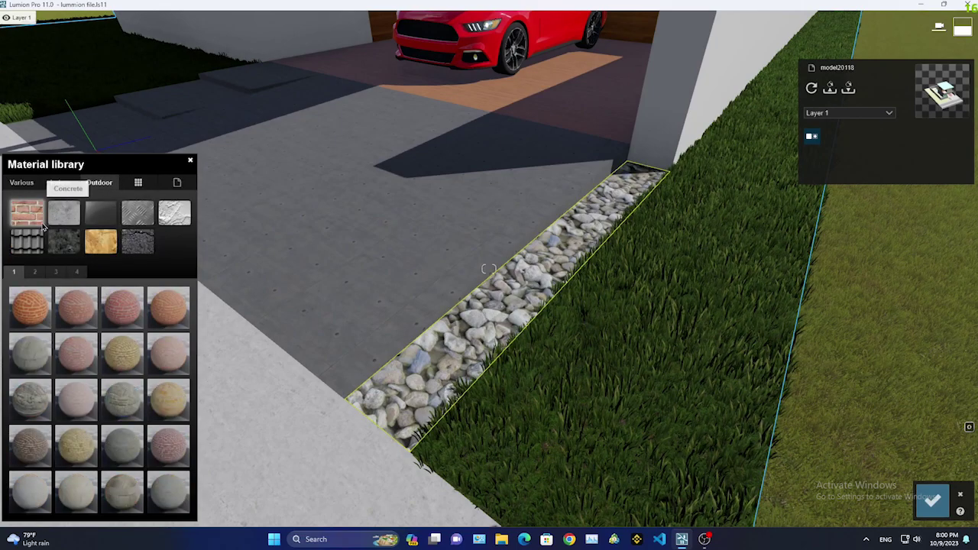
left_click(76, 272)
left_click(123, 399)
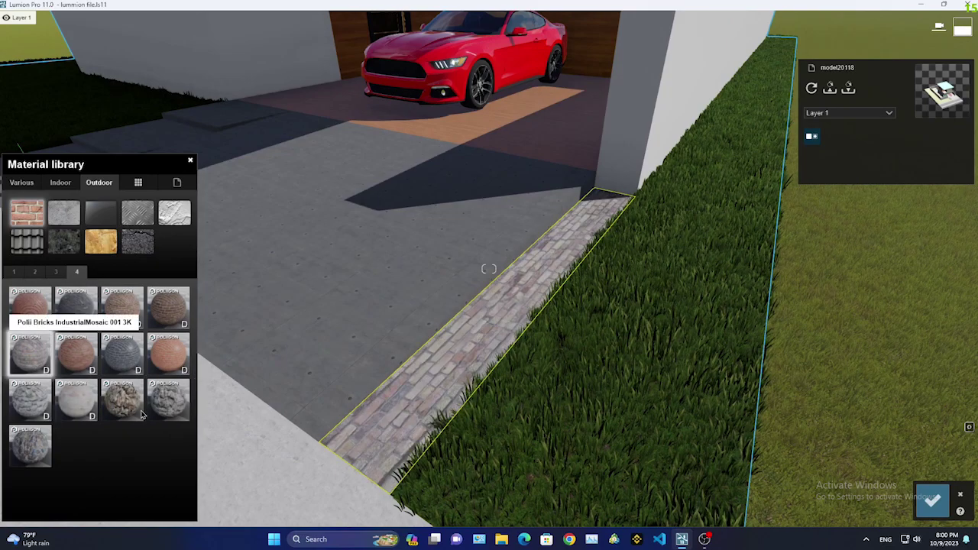
right_click_drag(382, 321, 417, 321)
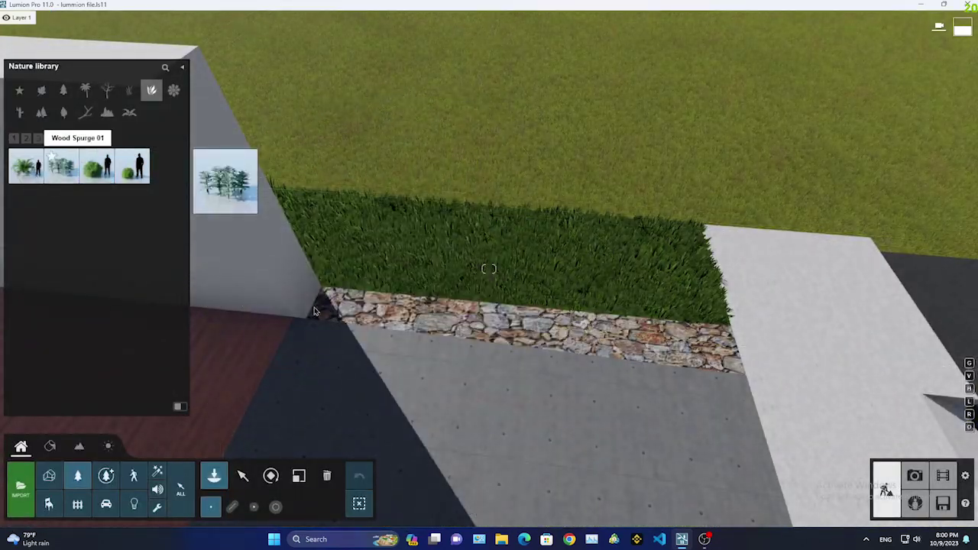
Plant a row of Chinese Mahonia S 04 shrubs from plants page 2 along the stone strip
left_click(59, 141)
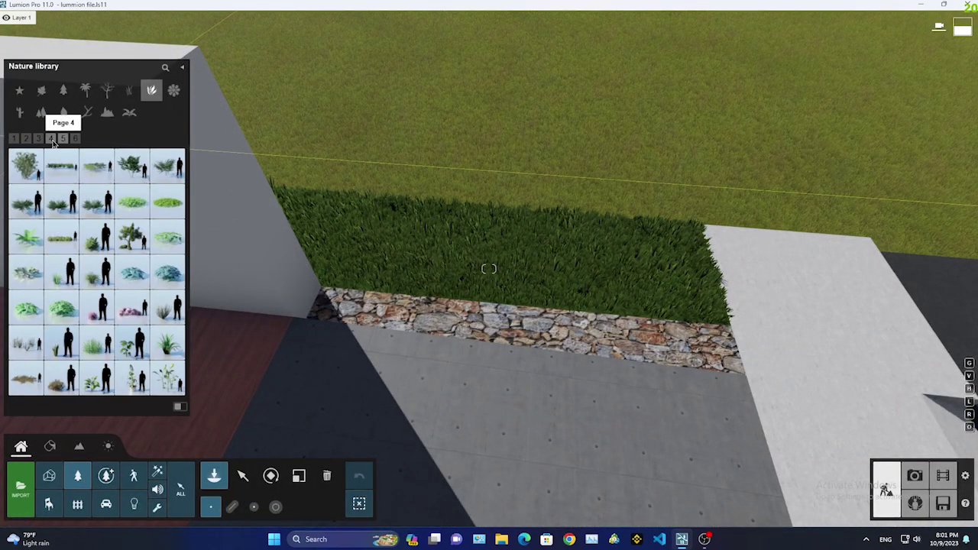
left_click(51, 140)
mouse_move(61, 201)
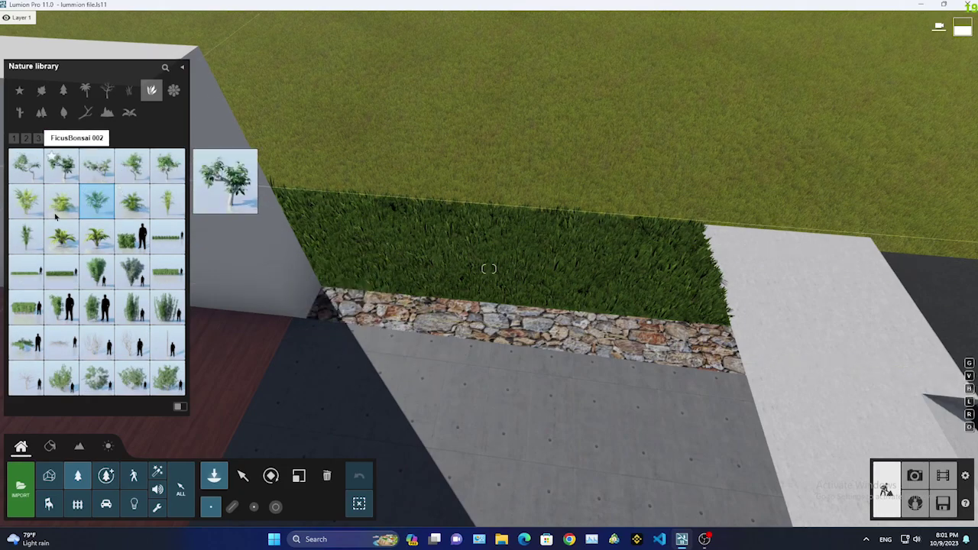
left_click(25, 139)
left_click(132, 166)
left_click(397, 325)
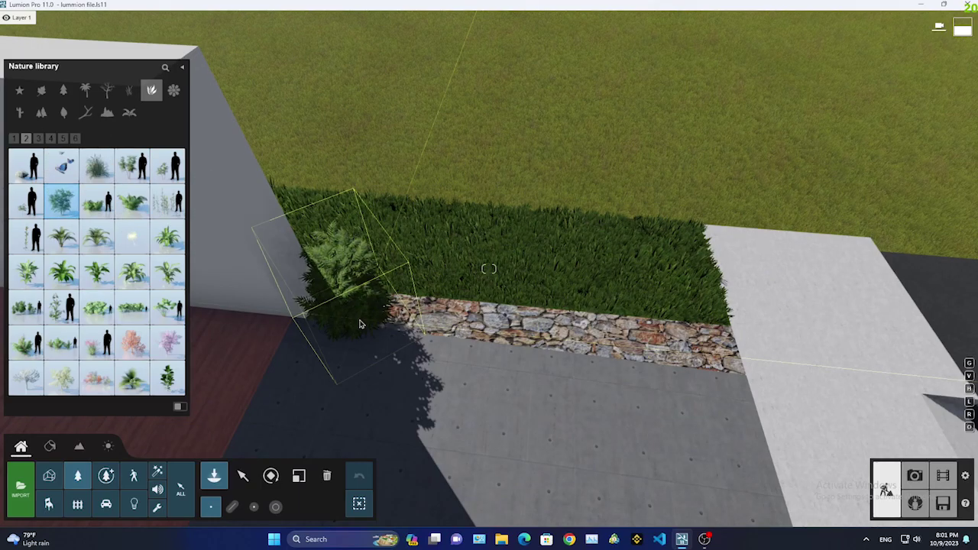
left_click(521, 338)
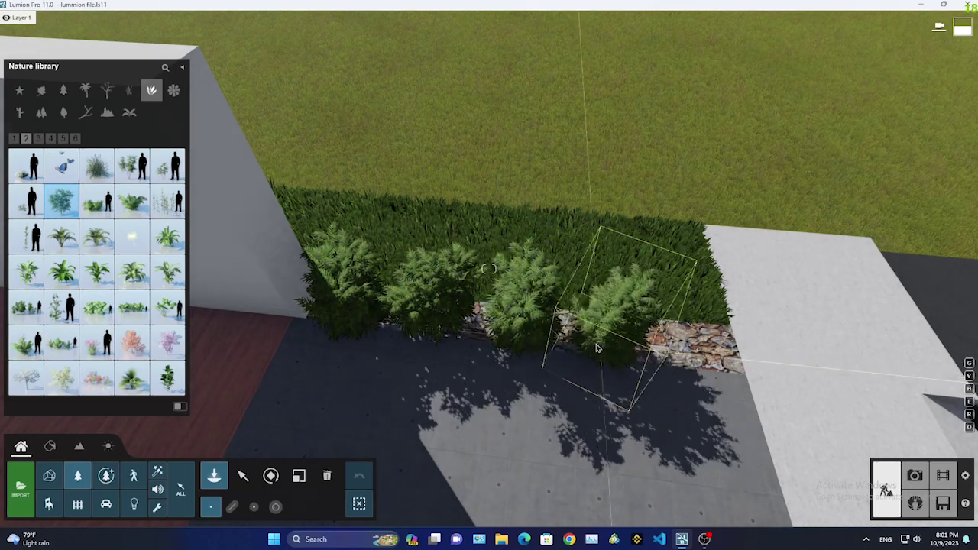
left_click(608, 353)
left_click(243, 476)
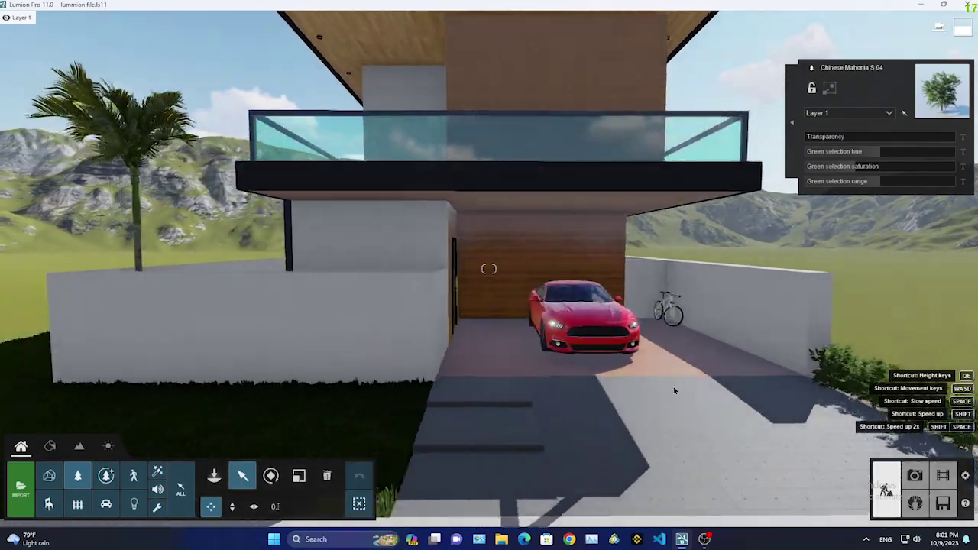
Fly over the house to a front-right overview, then bring up the Fine-detail Nature tree catalogue
right_click_drag(674, 391, 589, 384)
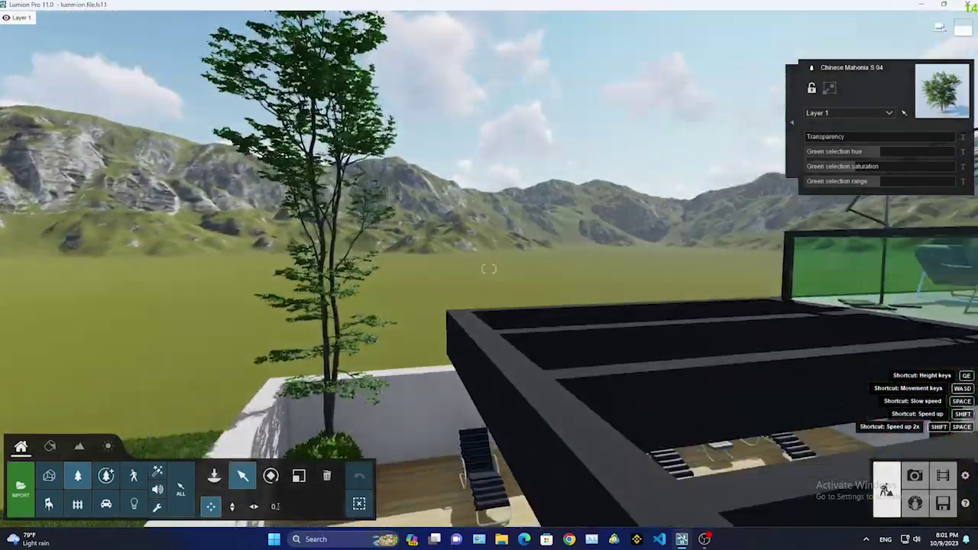
mouse_move(489, 269)
right_mouse_down()
mouse_move(438, 257)
mouse_move(524, 373)
right_mouse_up()
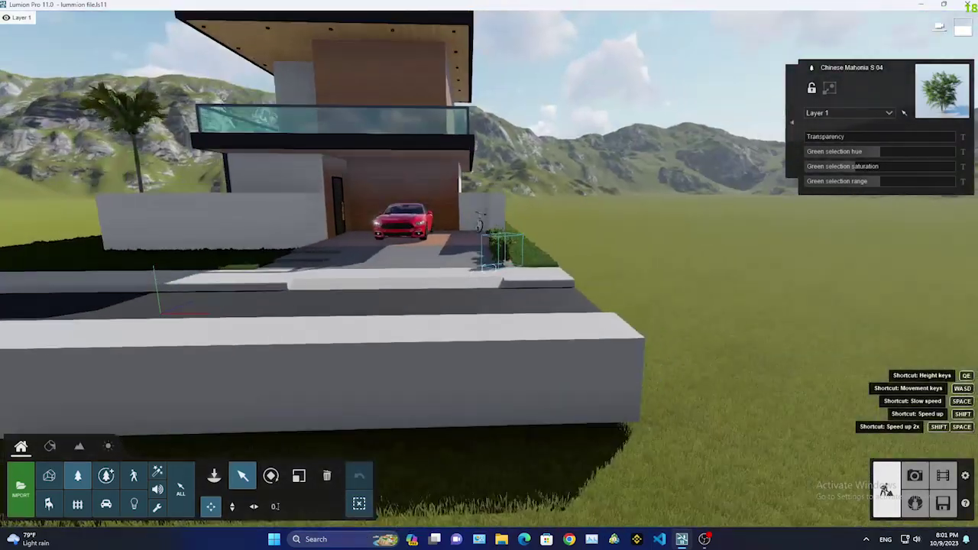
key("d")
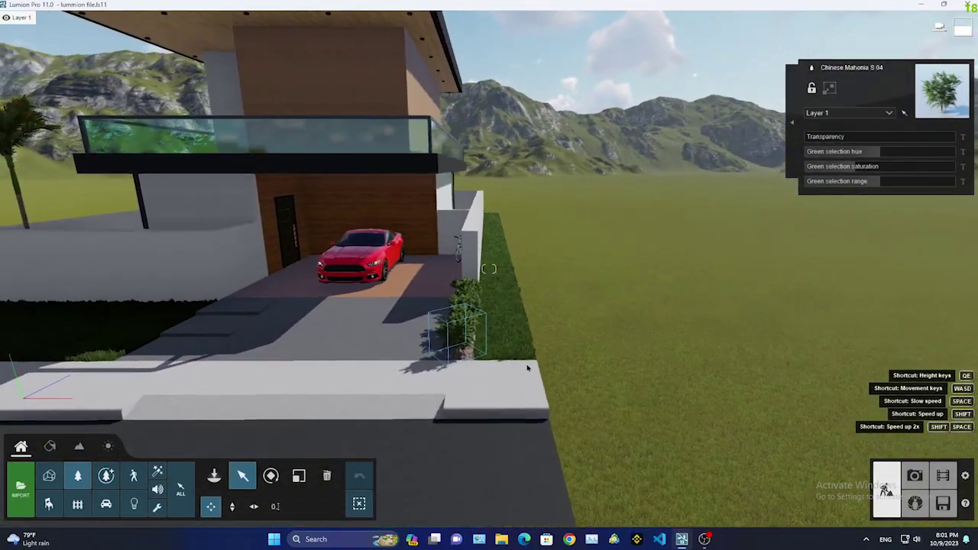
right_click_drag(527, 369, 221, 481)
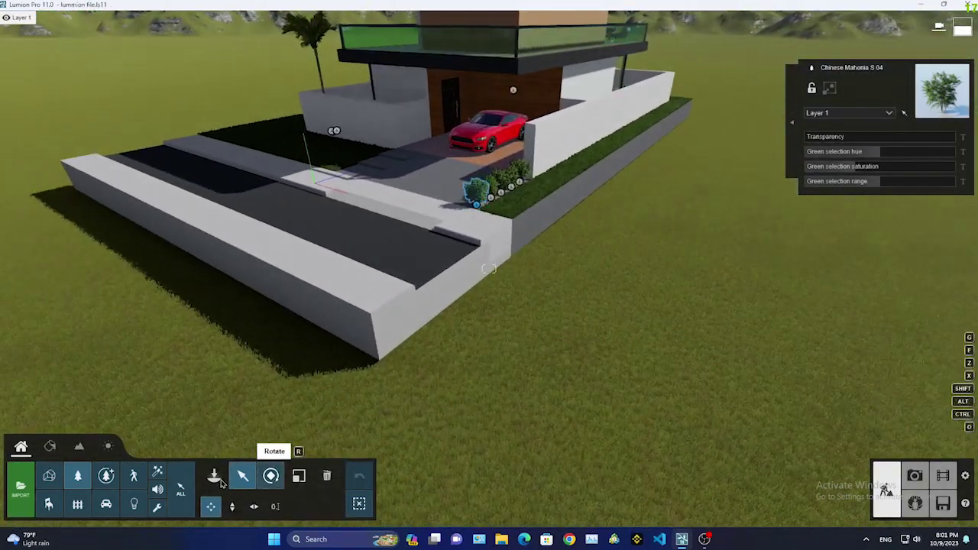
left_click(80, 447)
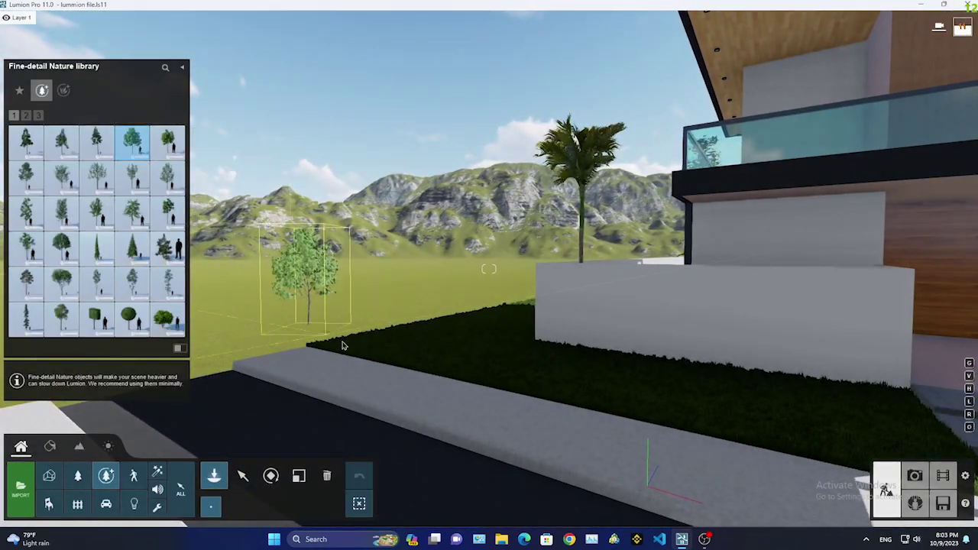
Plant a sweet chestnut, then two broadleaf trees on the lawns around and behind the house
left_click(38, 117)
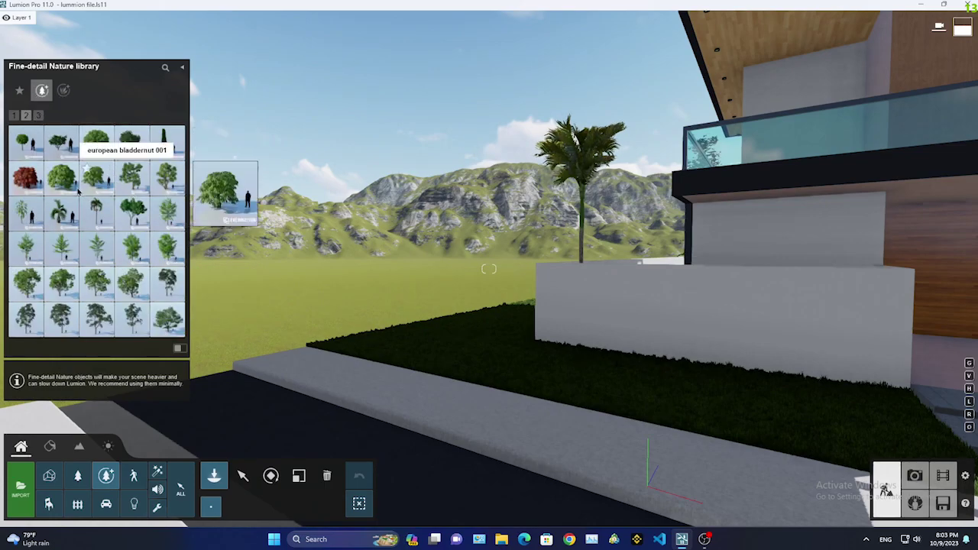
left_click(311, 344)
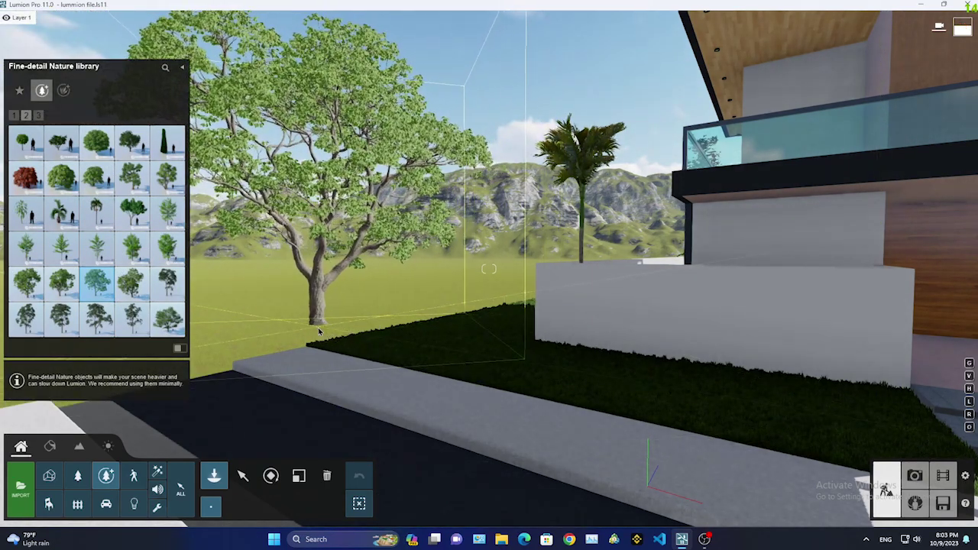
left_click(77, 475)
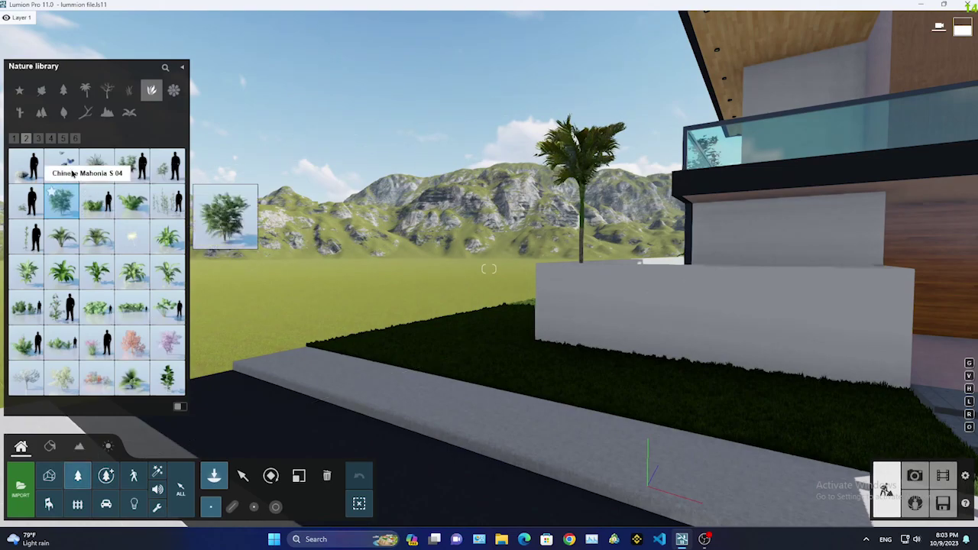
left_click(84, 90)
left_click(41, 90)
scroll(59, 168, "down", 1)
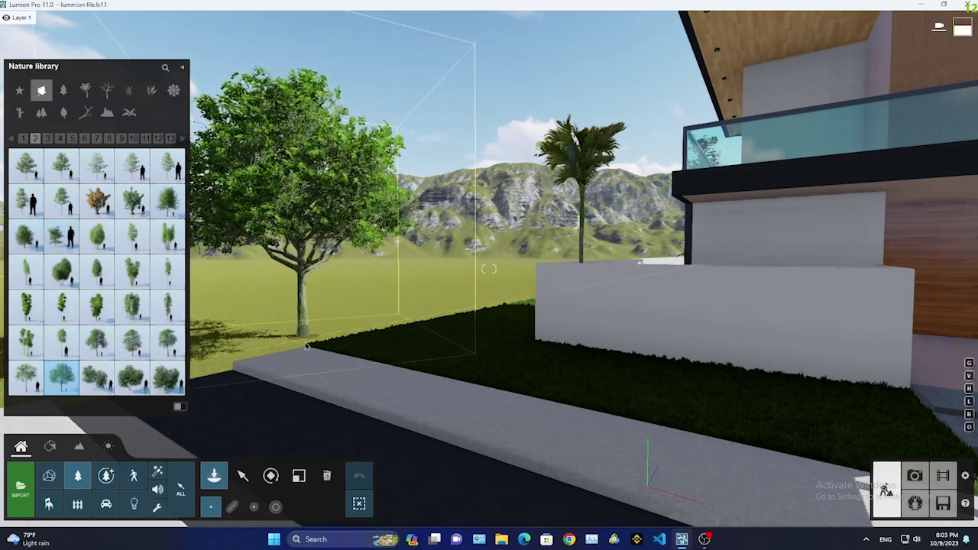
right_click_drag(449, 300, 741, 345)
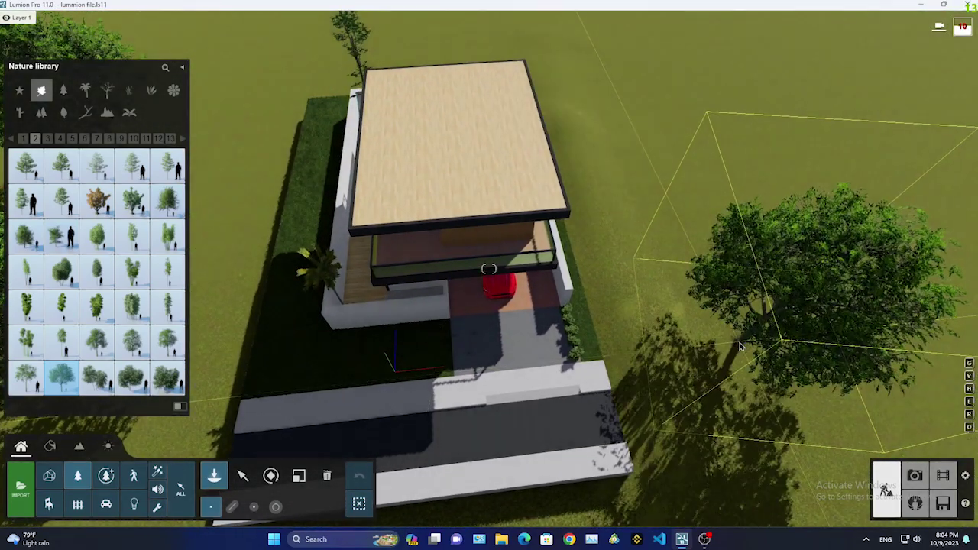
left_click(810, 367)
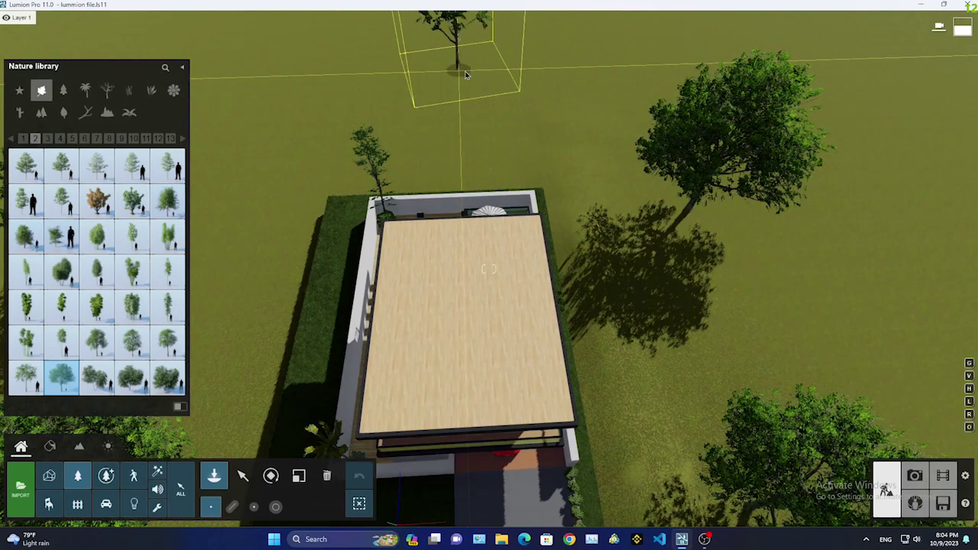
left_click(458, 68)
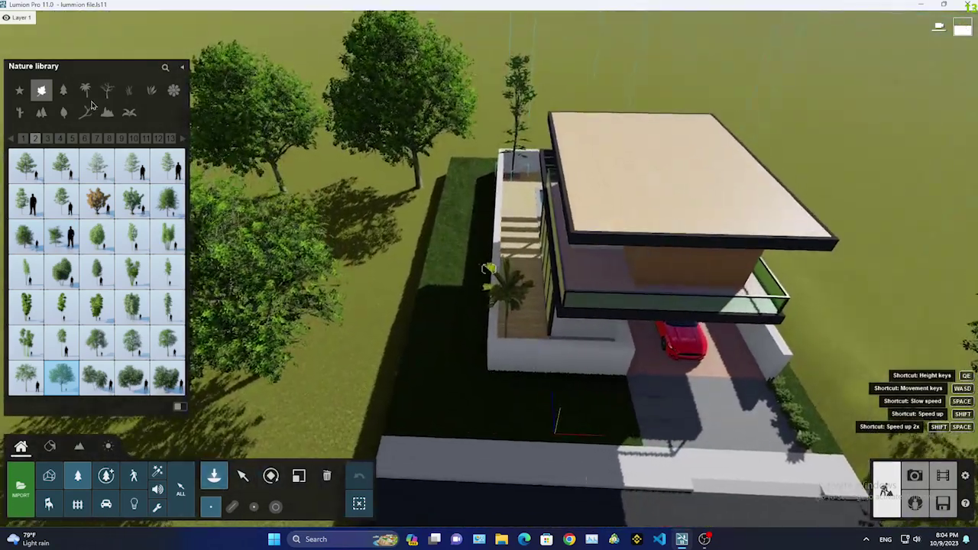
Plant an Alexandra Palm Extra Large on the back lawn and select it
left_click(84, 90)
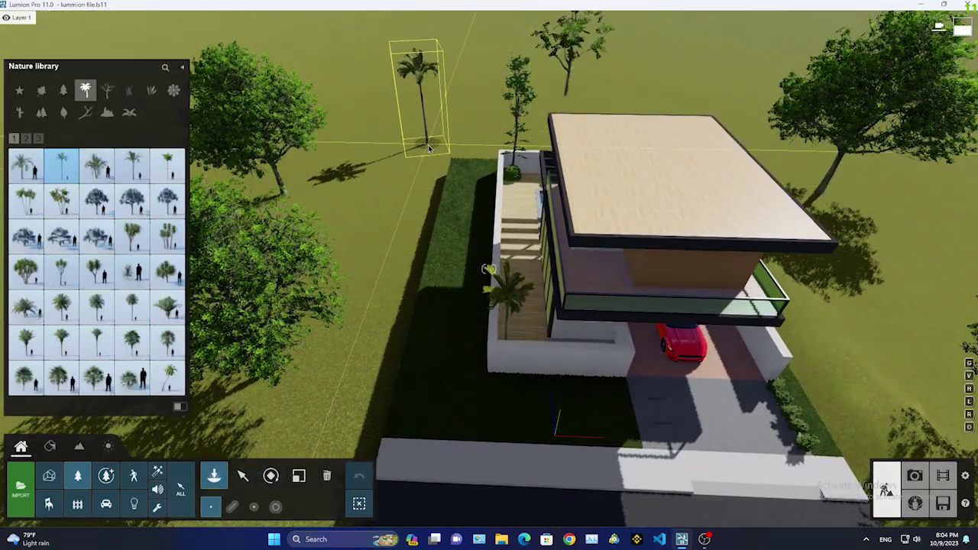
left_click(25, 139)
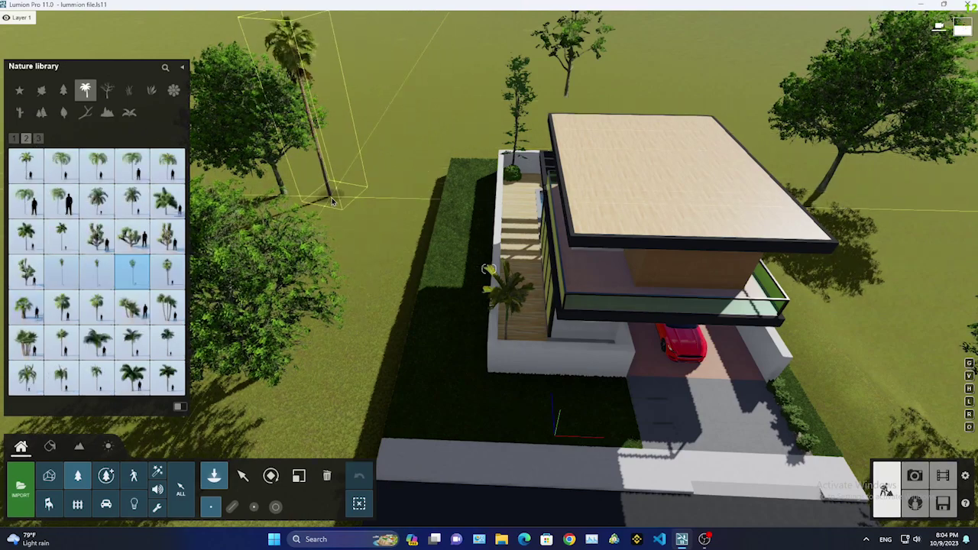
left_click(20, 140)
mouse_move(61, 165)
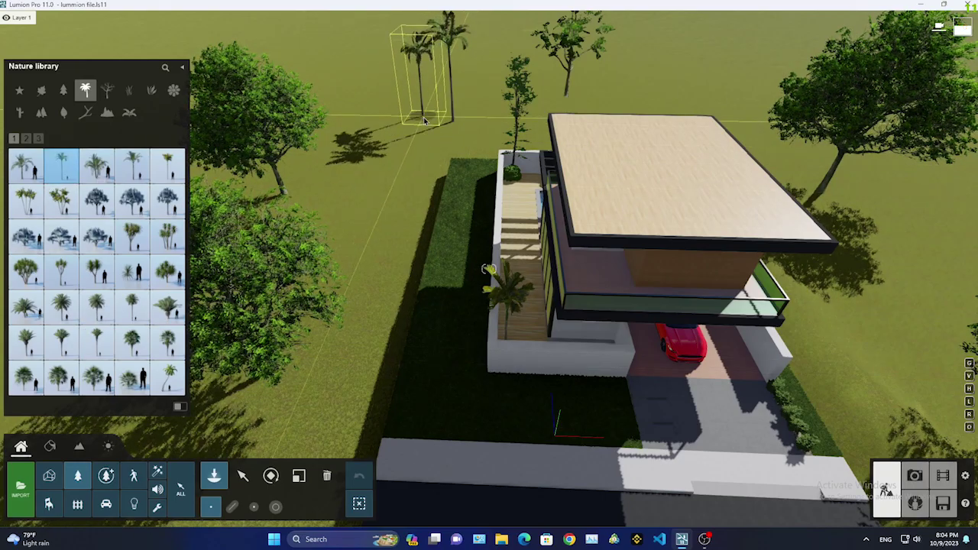
left_click(243, 476)
key("e")
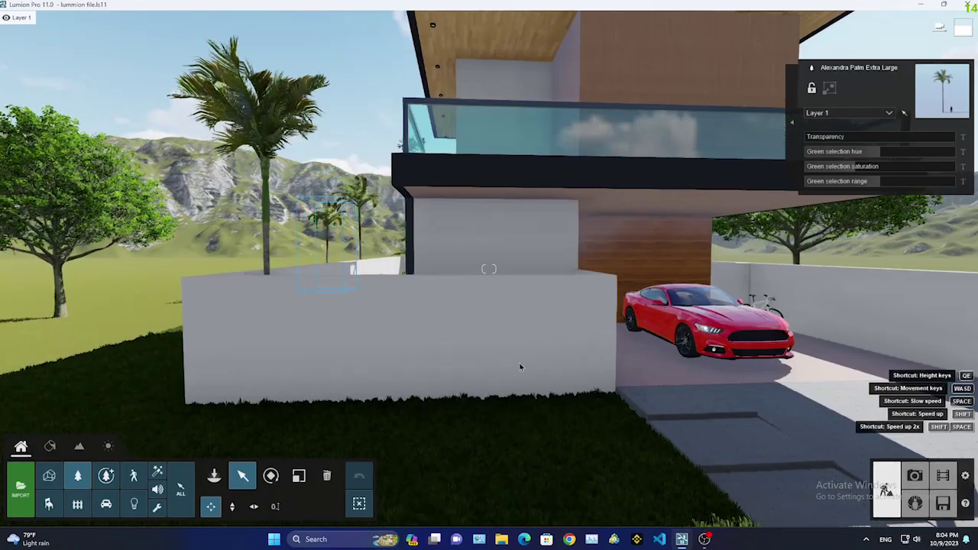
Plant two broadleaf trees, including a GreyGum L RT, on the back lawn
right_click_drag(489, 269, 489, 269)
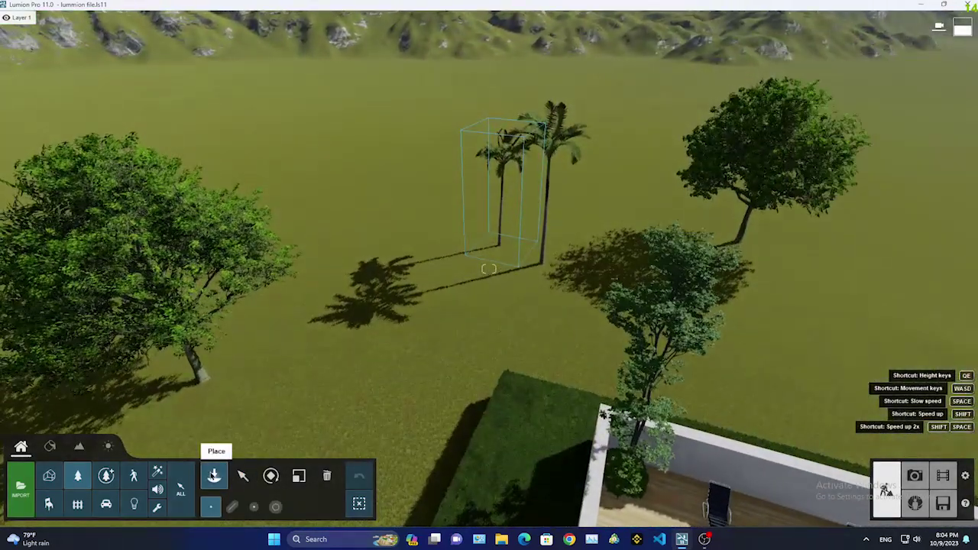
left_click(214, 476)
left_click(41, 90)
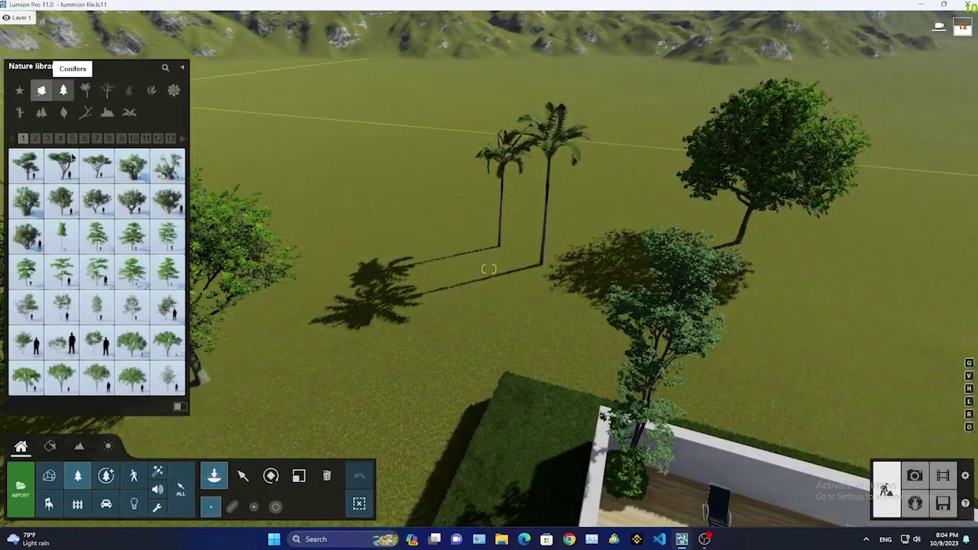
left_click(182, 140)
left_click(183, 140)
left_click(183, 140)
left_click(183, 140)
left_click(183, 140)
left_click(183, 140)
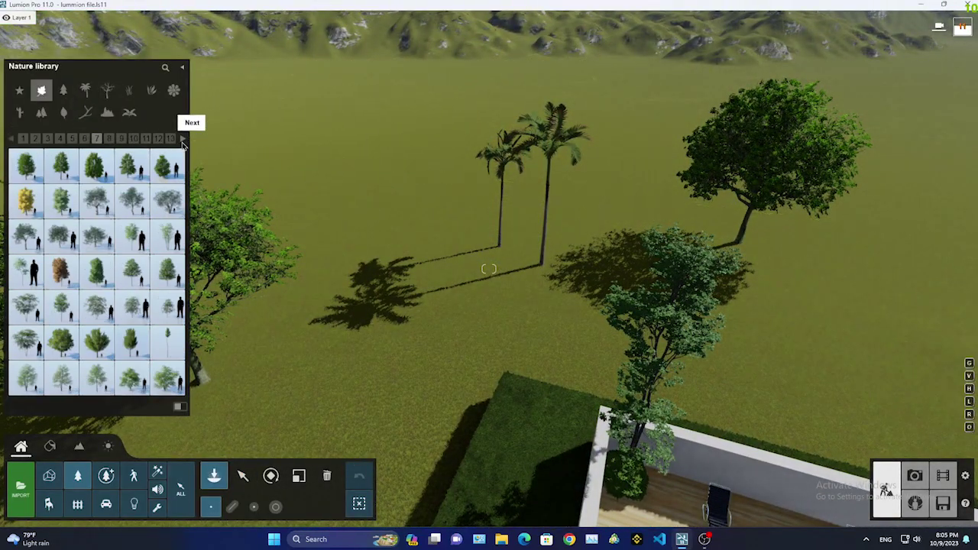
left_click(183, 140)
left_click(183, 140)
left_click(183, 139)
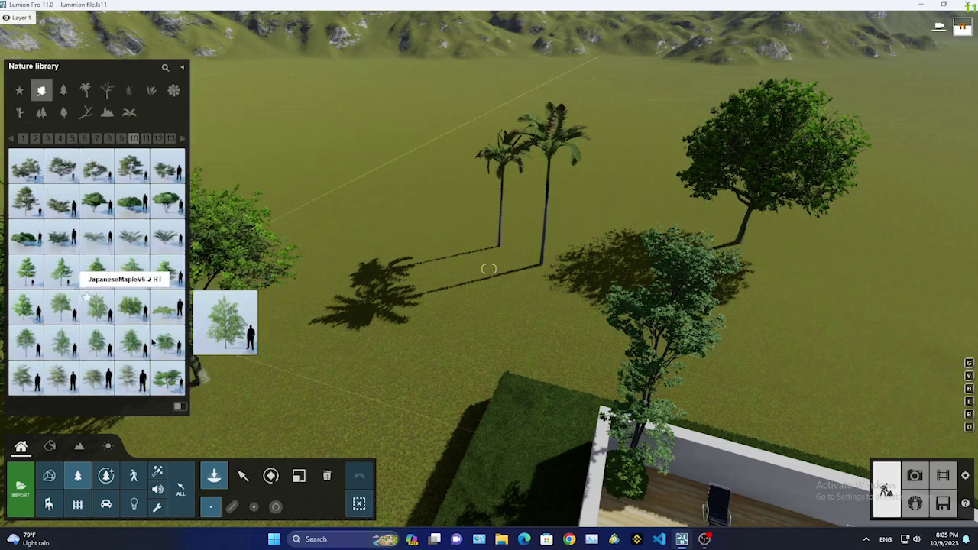
left_click(14, 140)
left_click(415, 339)
left_click(641, 183)
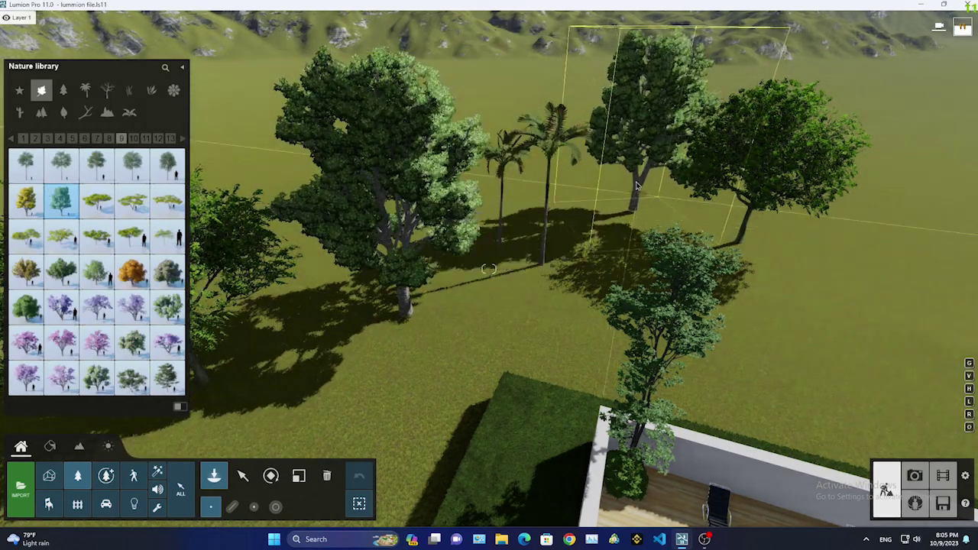
Plant two more leafy trees side by side on the lawn beside the house
mouse_move(642, 183)
right_mouse_down()
mouse_move(703, 230)
mouse_move(653, 306)
right_mouse_up()
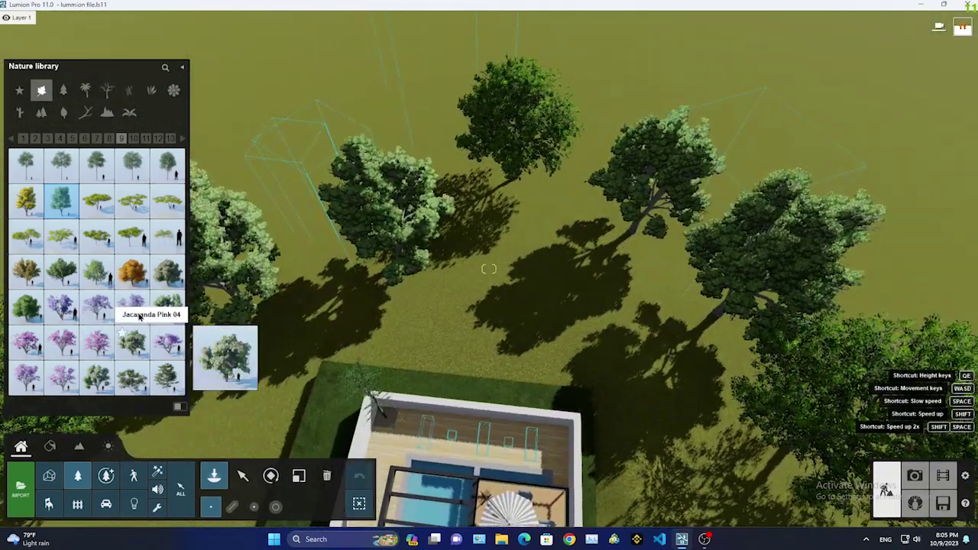
left_click(132, 271)
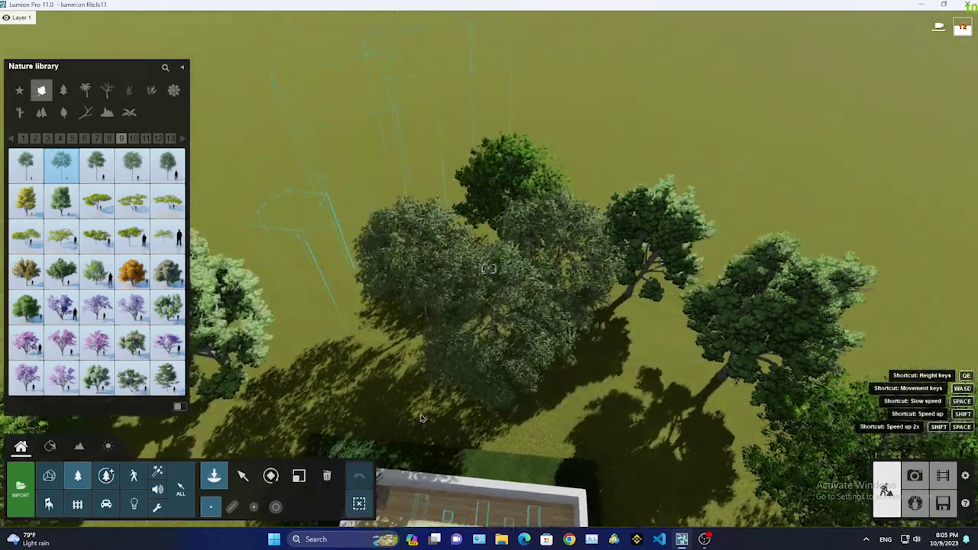
left_click(242, 475)
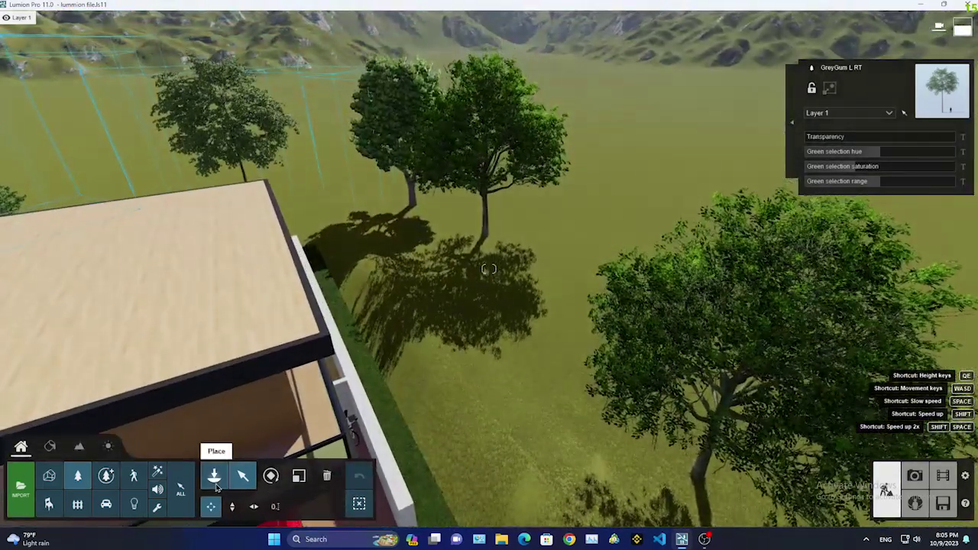
left_click(214, 476)
left_click(169, 382)
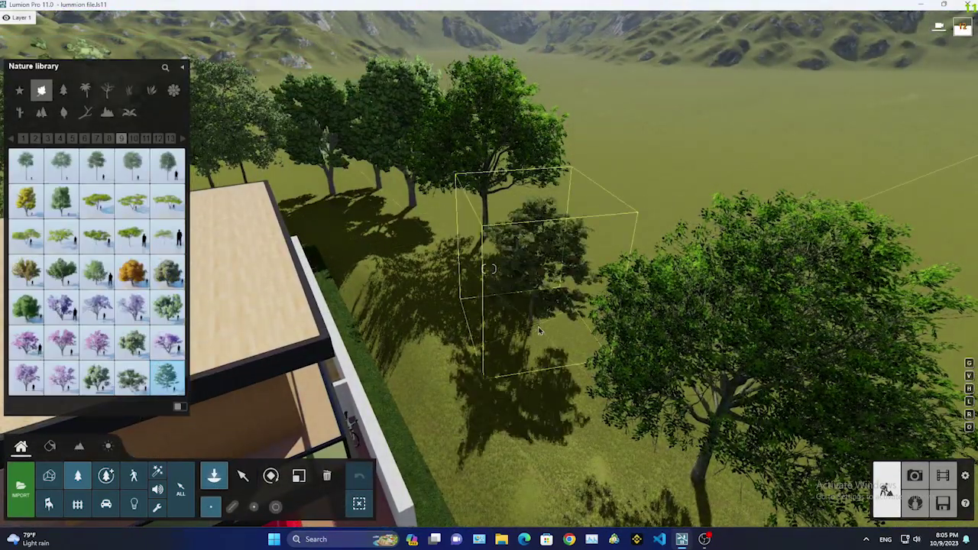
left_click(182, 139)
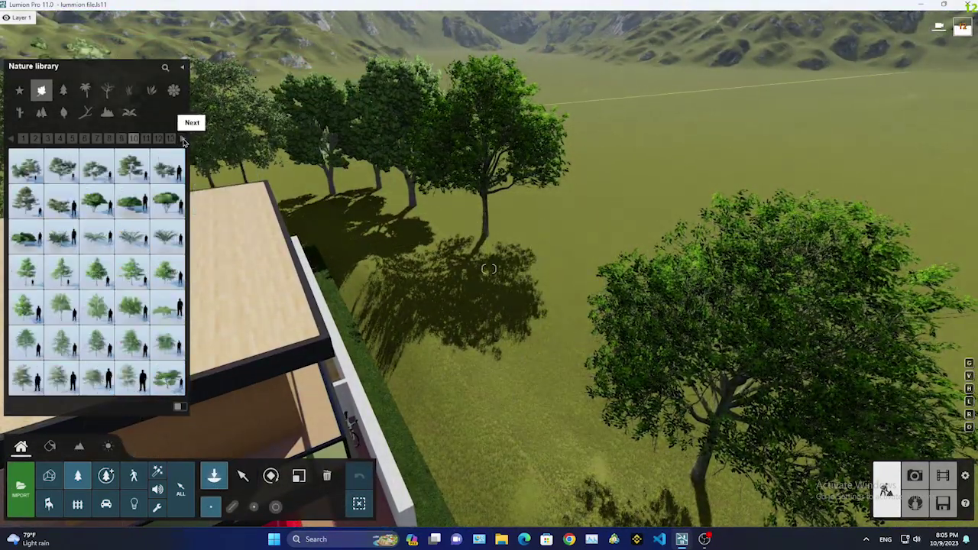
left_click(182, 141)
left_click(184, 141)
mouse_move(167, 165)
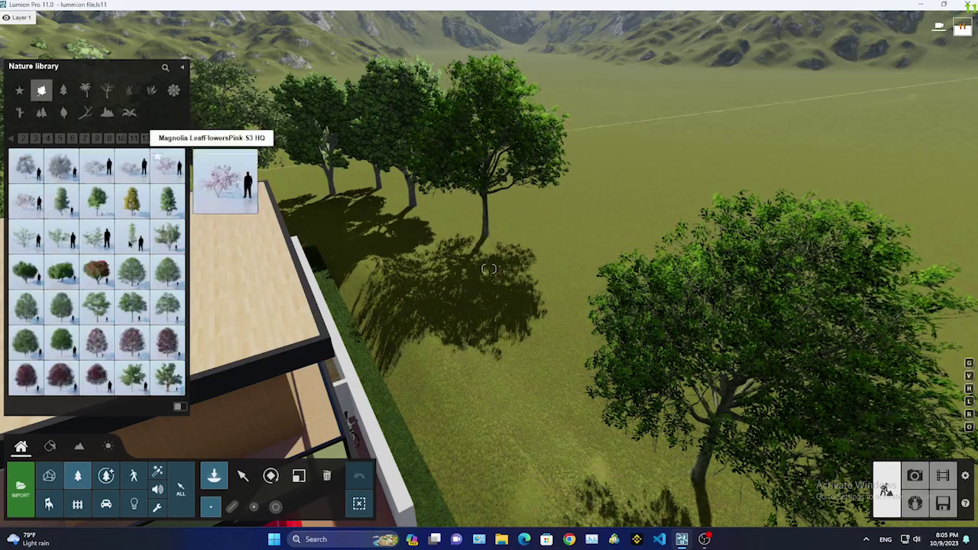
left_click(183, 141)
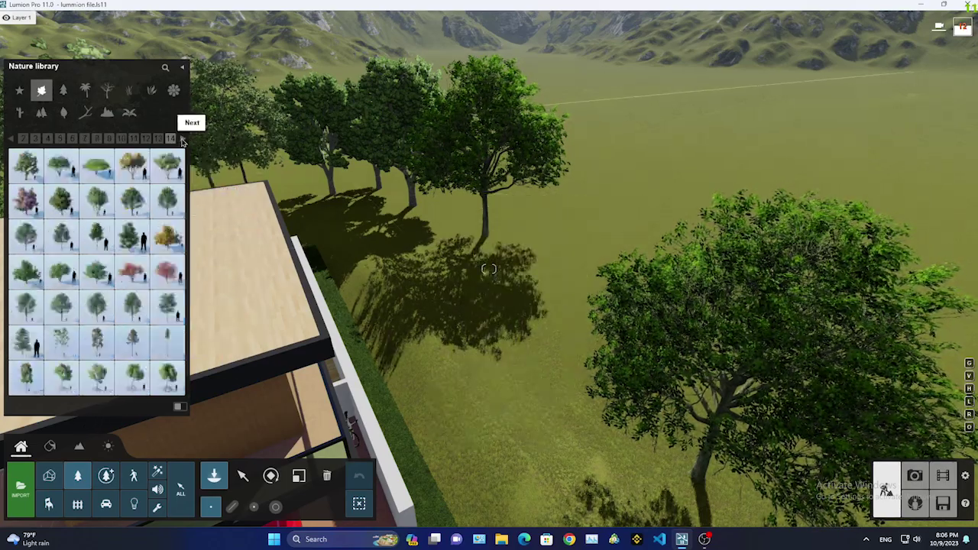
left_click(581, 317)
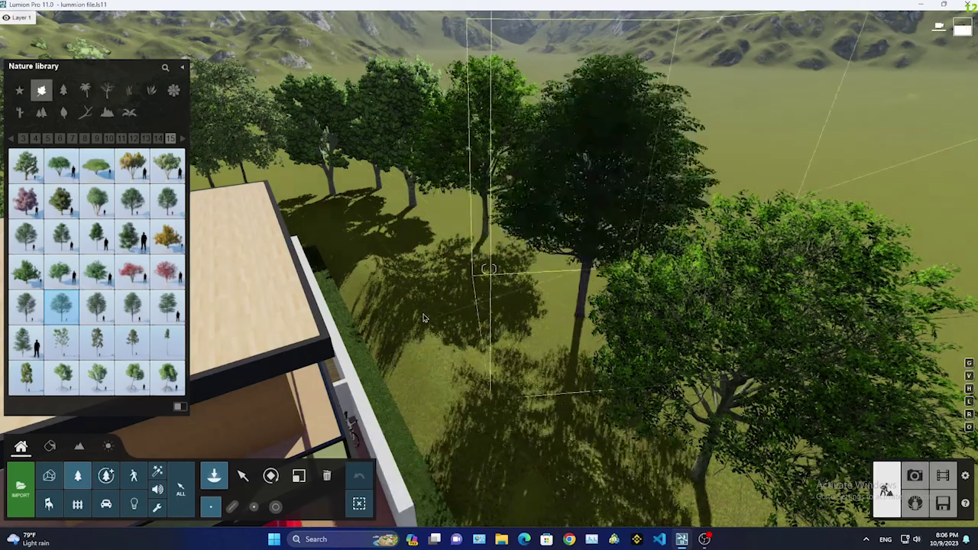
left_click(419, 301)
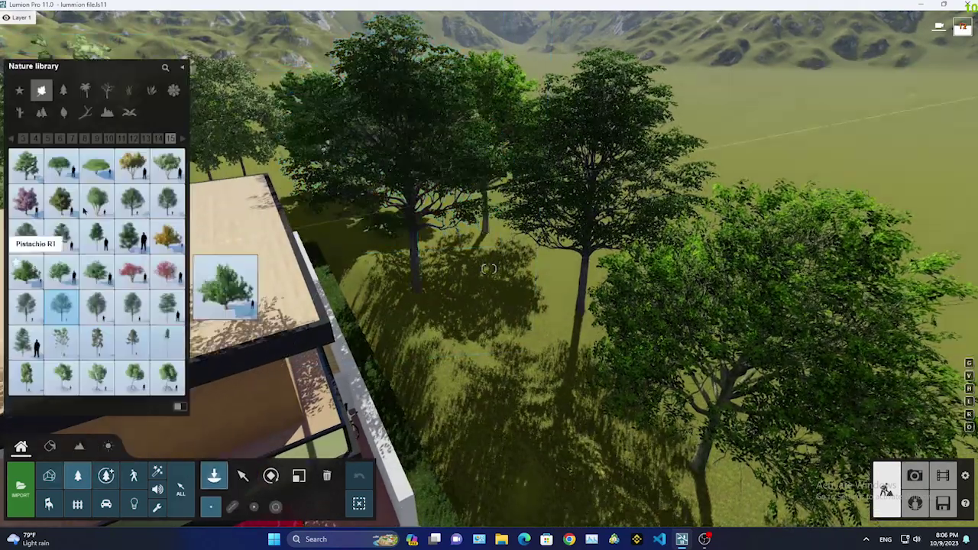
left_click(85, 89)
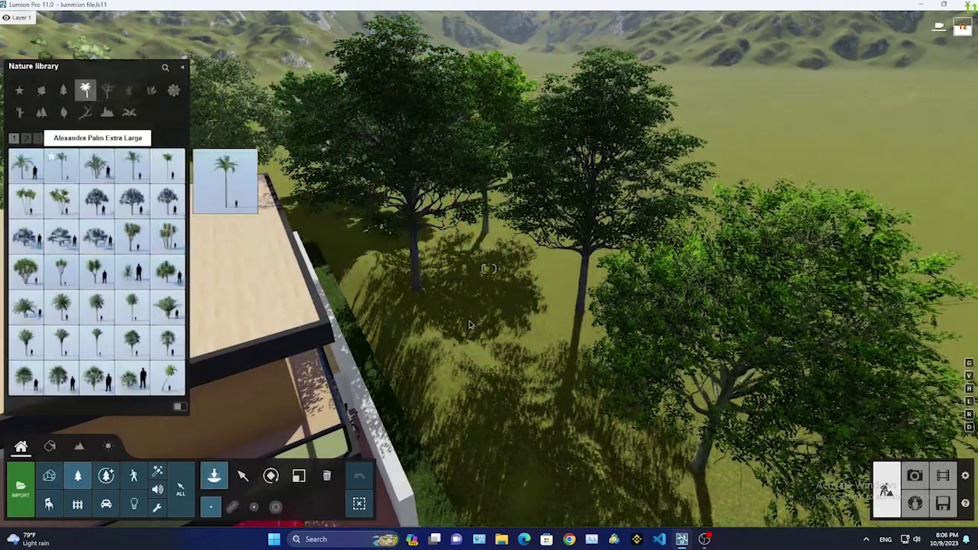
Place an Alexandra Palm Extra Large among the broadleaf trees and check it from front and raised views
left_click(62, 165)
left_click(299, 475)
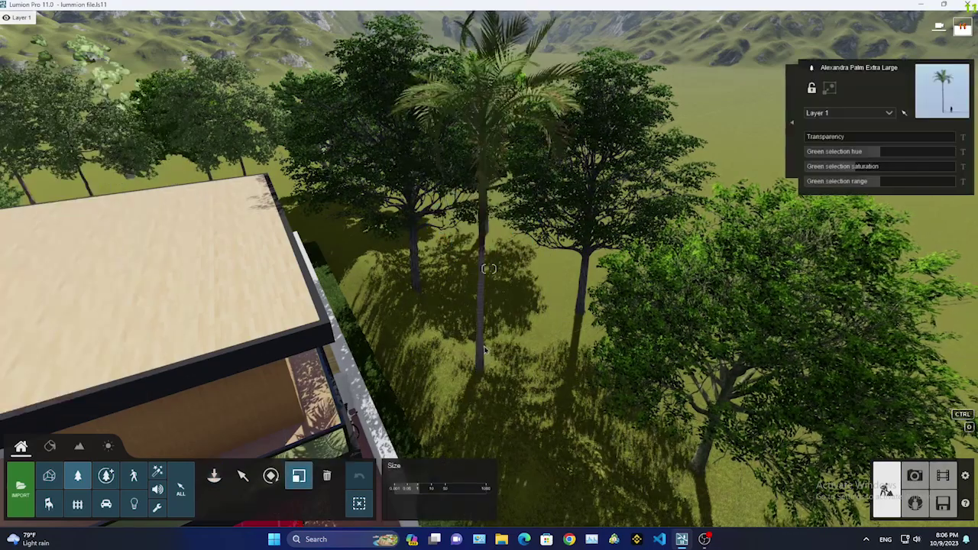
mouse_move(489, 305)
right_mouse_down()
mouse_move(413, 377)
mouse_move(452, 273)
right_mouse_up()
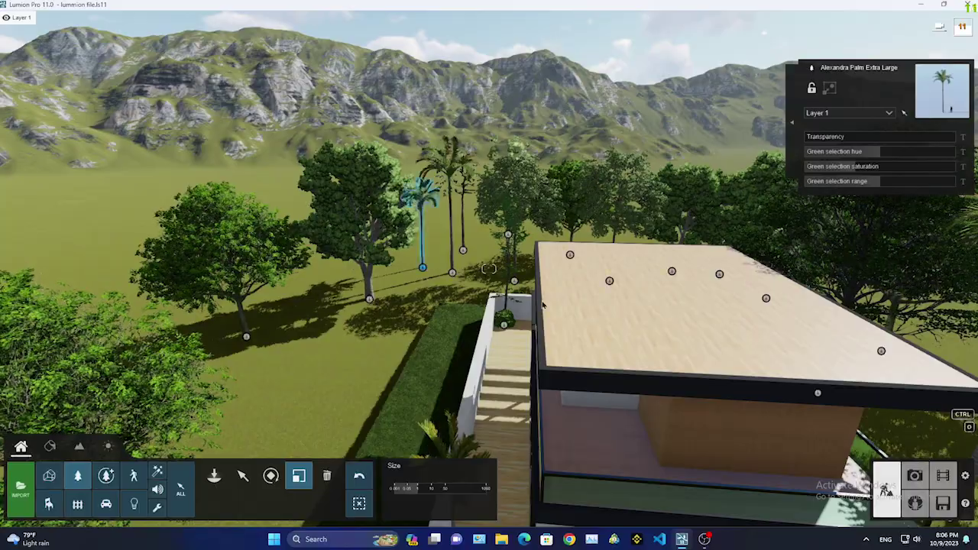
key("ctrl+1")
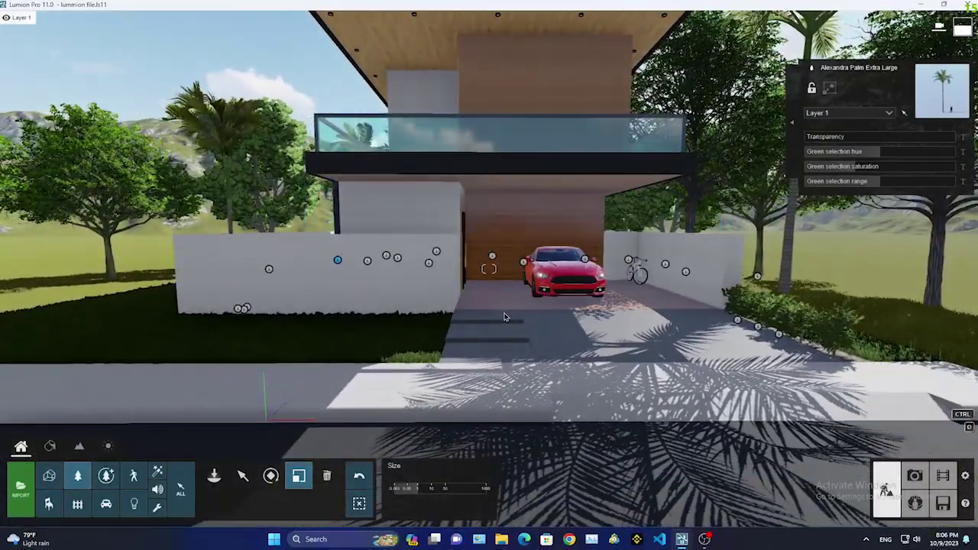
key("ctrl+2")
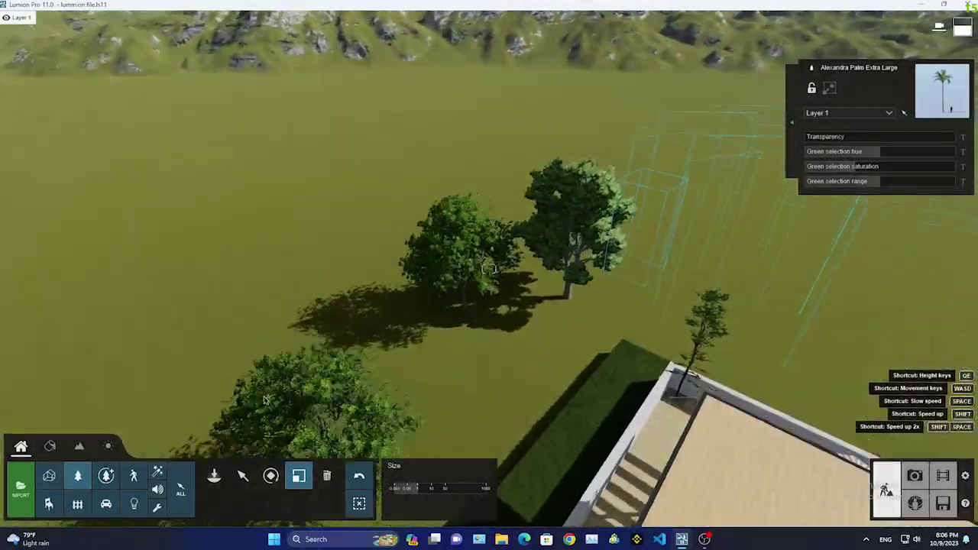
Lay curving CanopyCluster bush bands from the Clusters category along the field behind the house
left_click(215, 460)
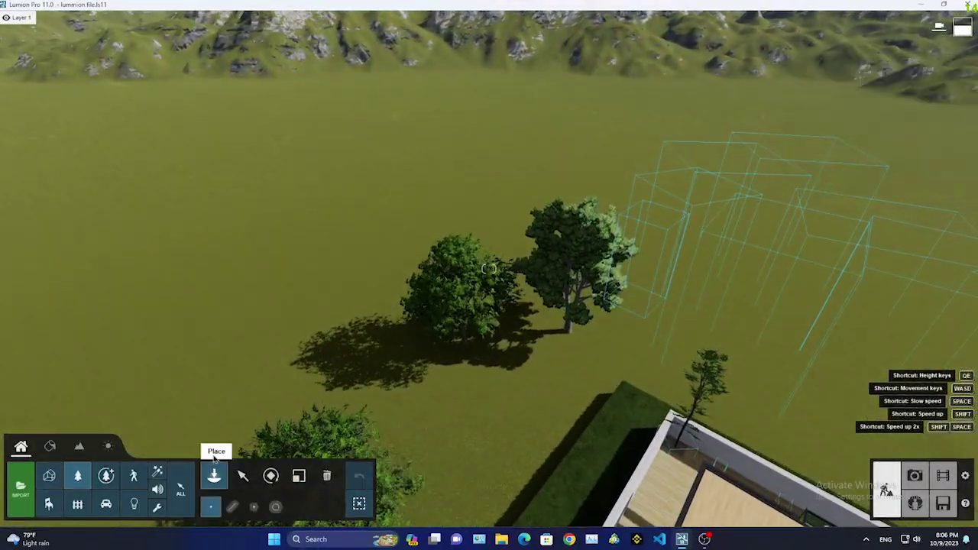
left_click(215, 459)
left_click(129, 112)
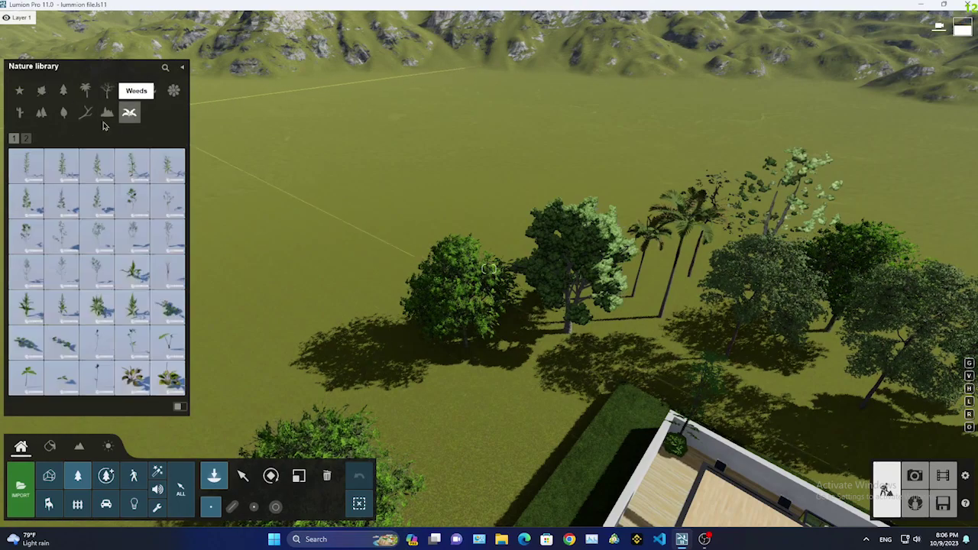
left_click(41, 112)
right_click_drag(264, 239, 255, 178)
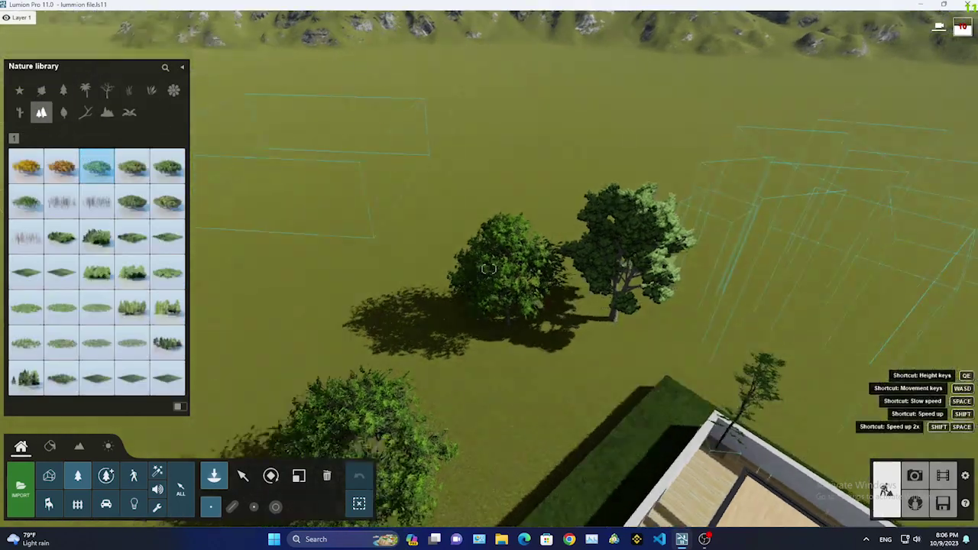
right_click_drag(656, 168, 656, 306)
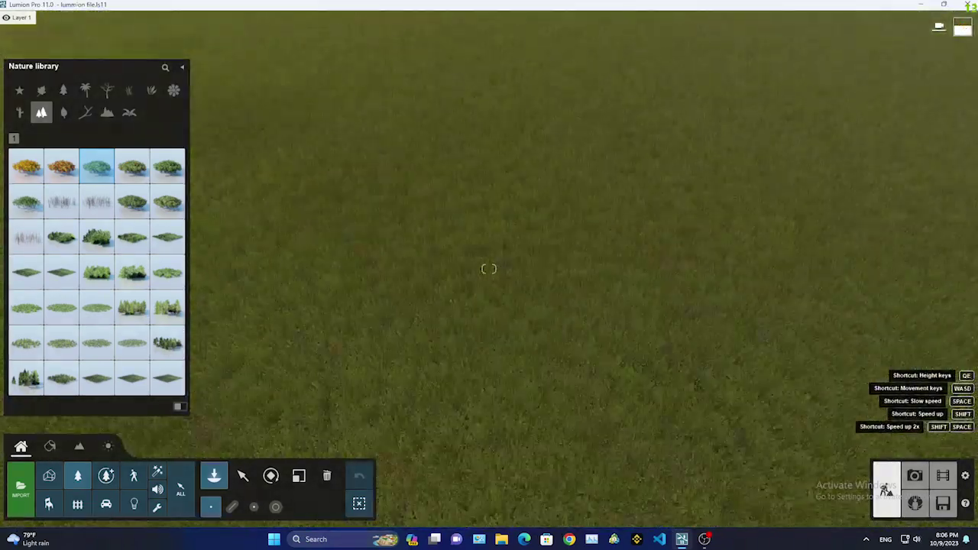
mouse_move(489, 269)
right_mouse_down()
mouse_move(574, 142)
mouse_move(498, 59)
right_mouse_up()
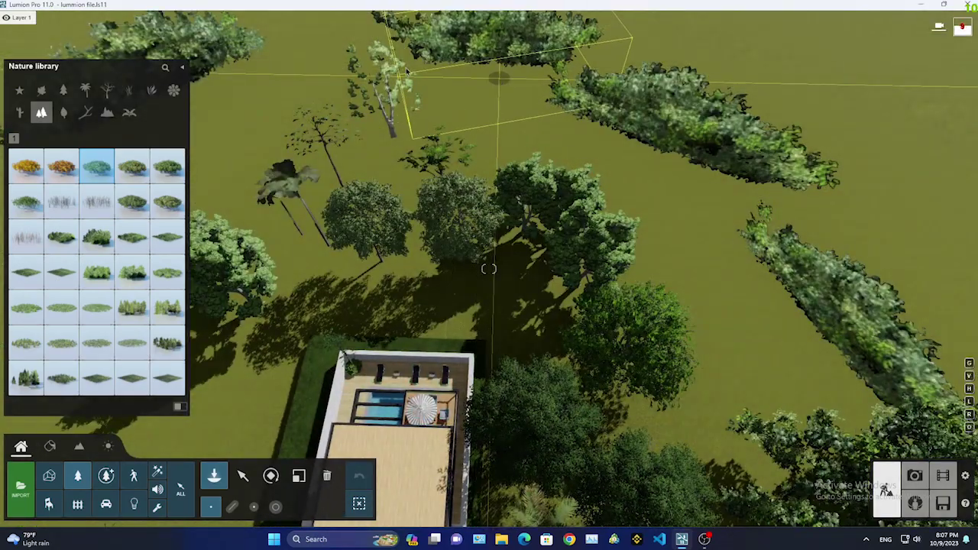
mouse_move(498, 59)
right_mouse_down()
mouse_move(339, 160)
mouse_move(336, 61)
right_mouse_up()
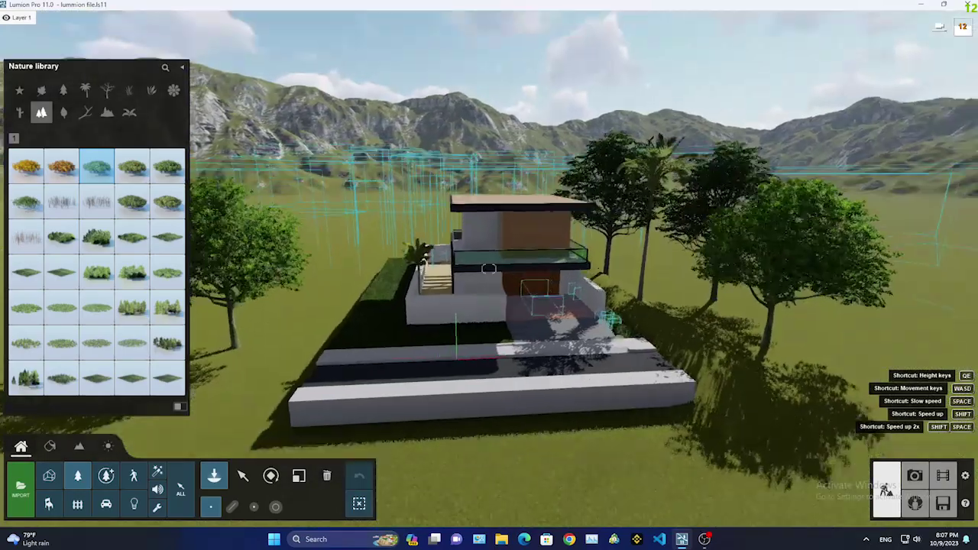
key("w")
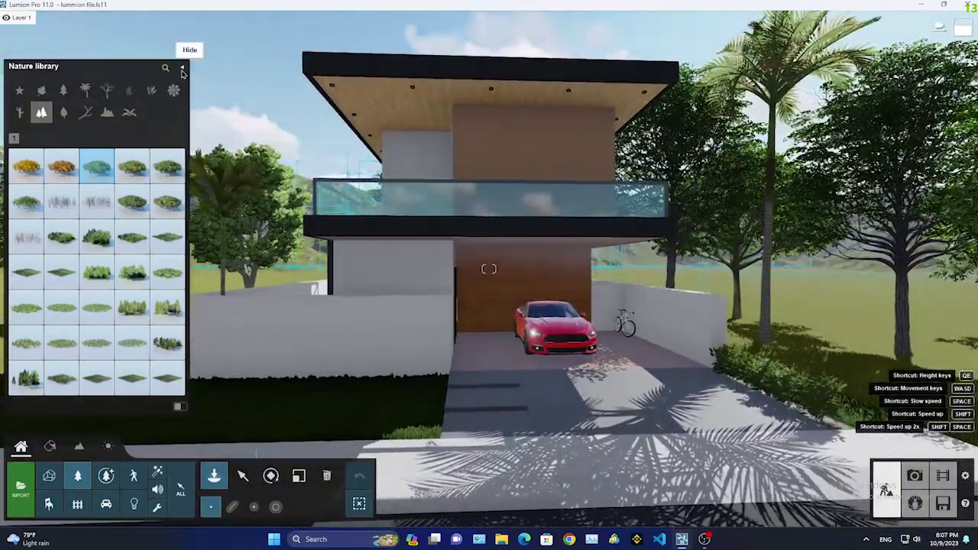
left_click(182, 71)
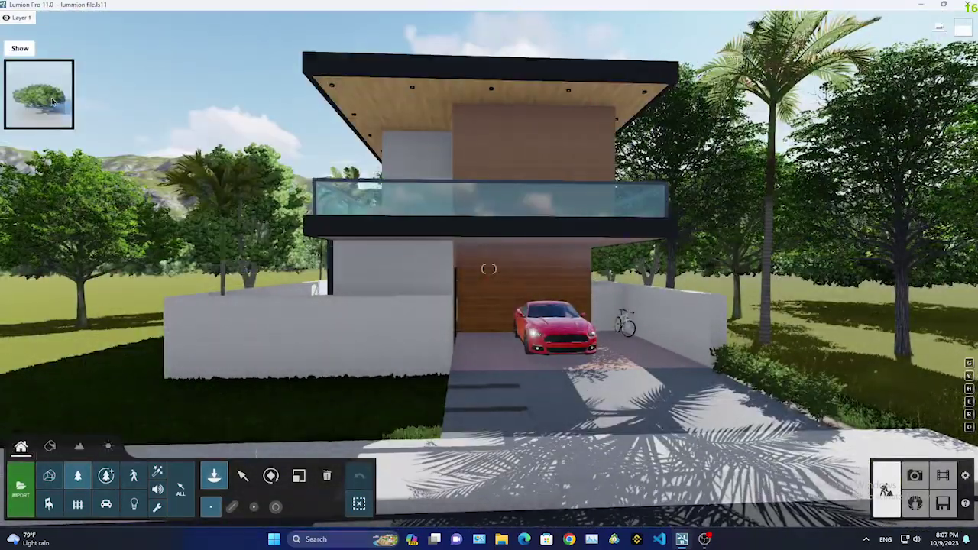
left_click(52, 102)
Place an ArecaPalm 001 on the front lawn beside the low wall
key("a")
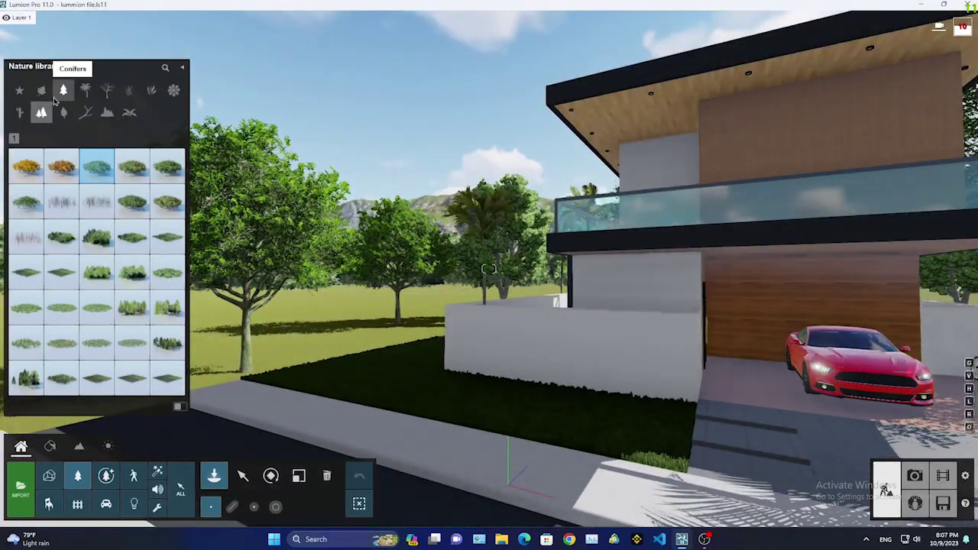
left_click(41, 90)
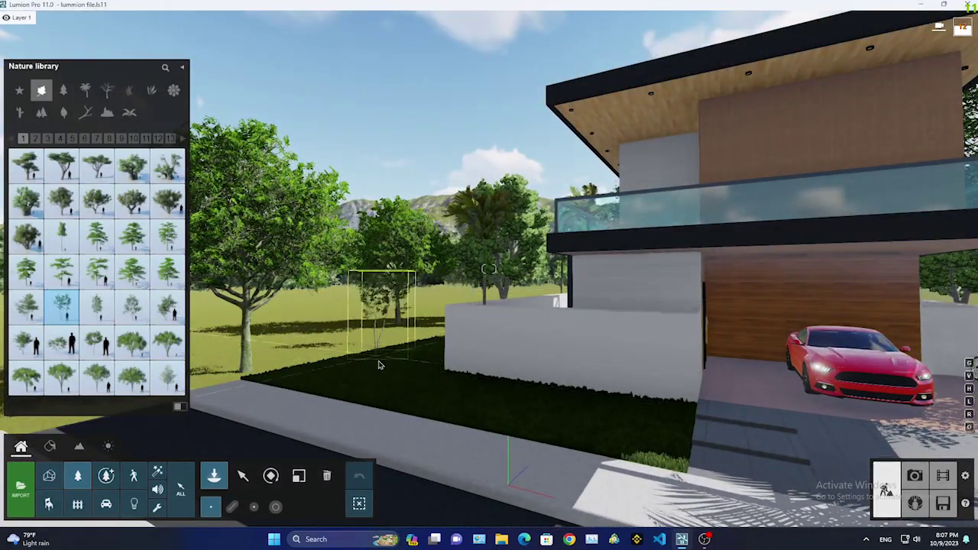
left_click(434, 375)
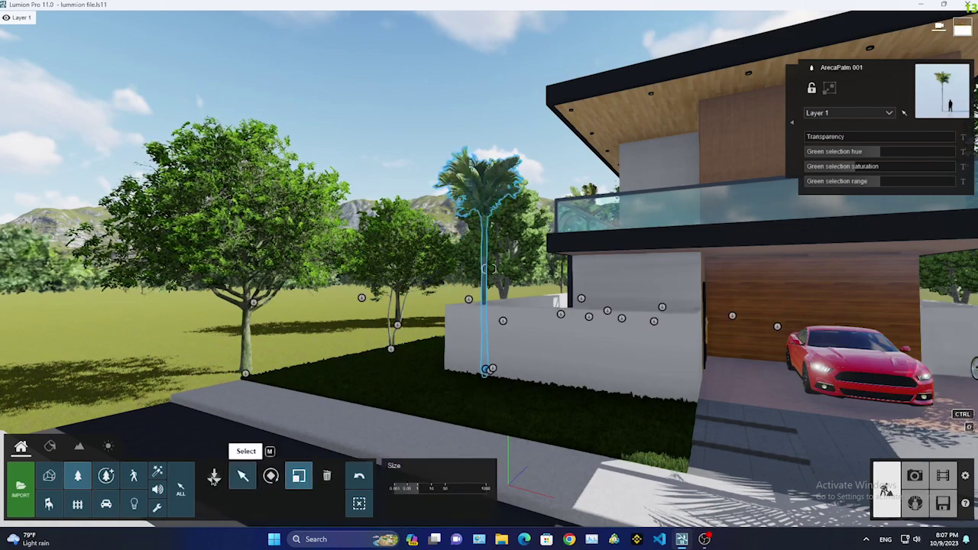
Add an AmericanBoxwood RT shrub by the wall from the Plants category
left_click(213, 475)
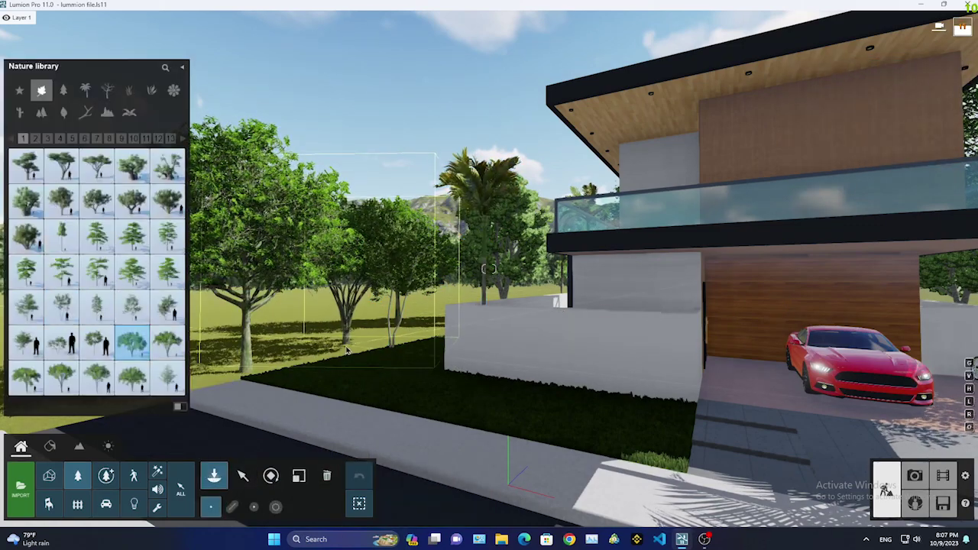
left_click(151, 90)
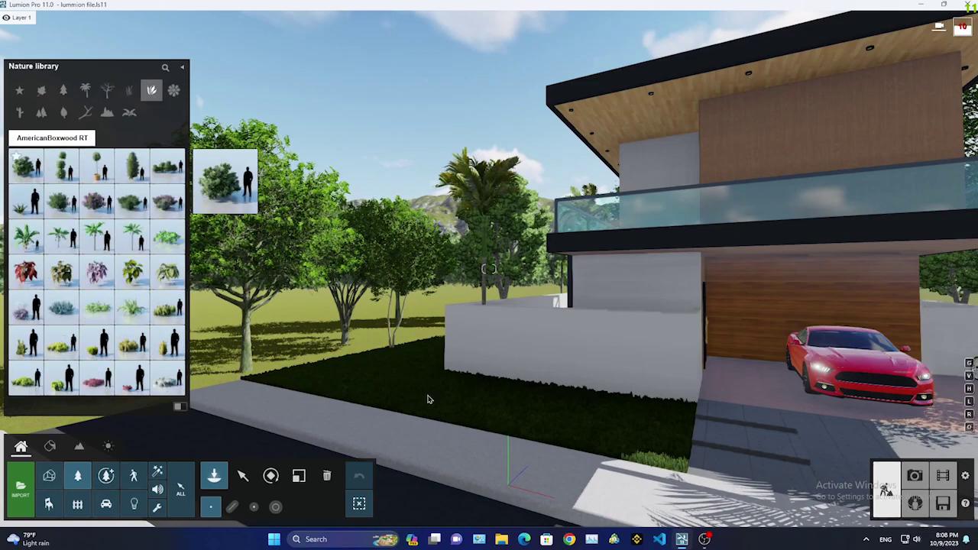
left_click(364, 355)
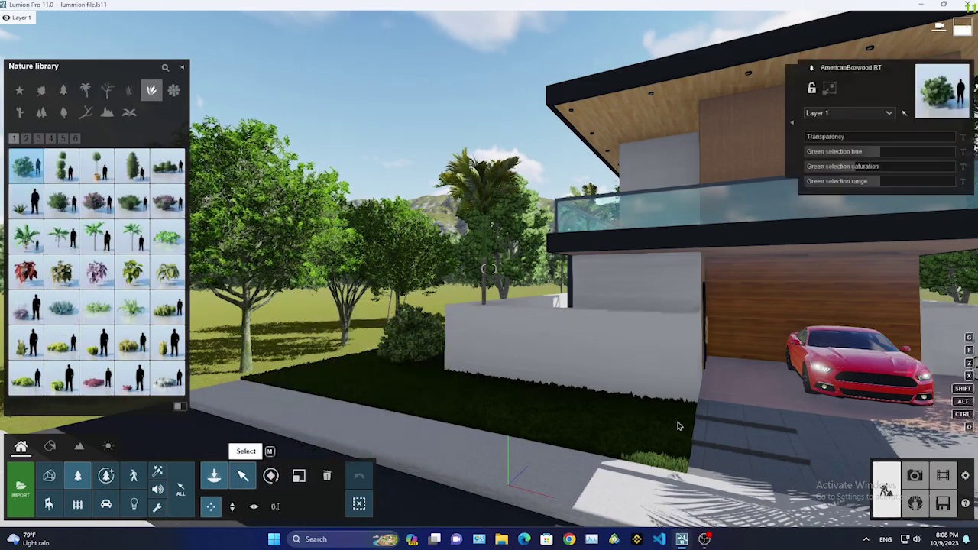
right_click_drag(364, 355, 699, 424)
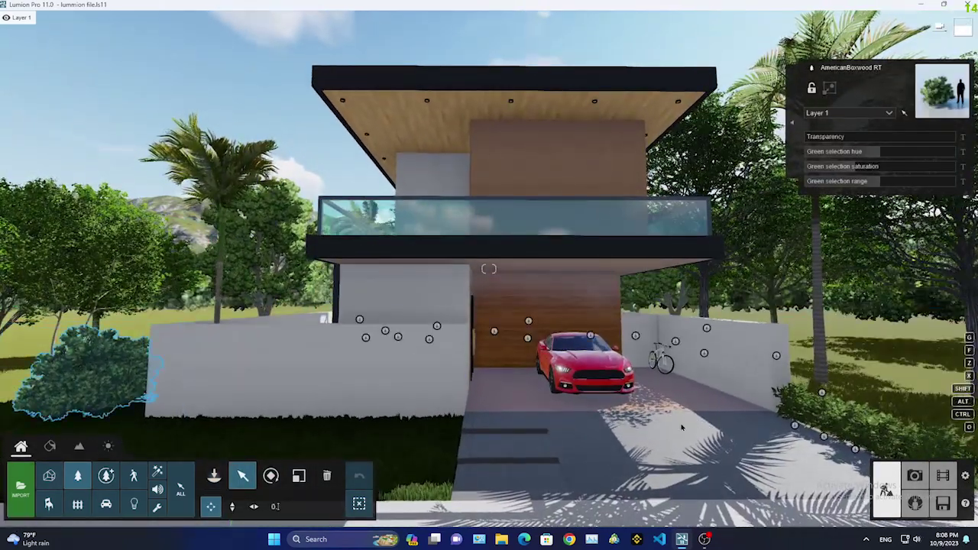
left_click(214, 475)
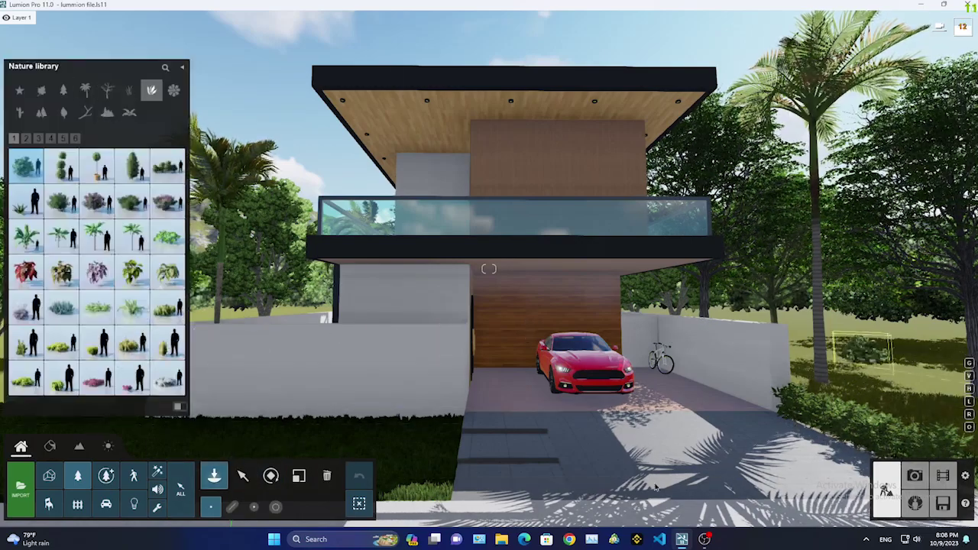
left_click(107, 113)
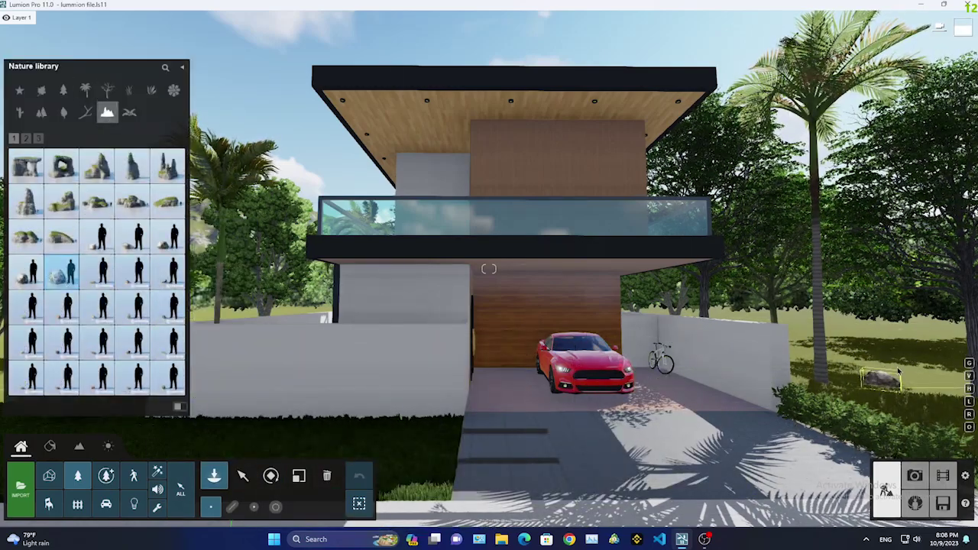
Plant two Azalea RT Patch bushes among the trees near the Stone 016 boulder
key("d")
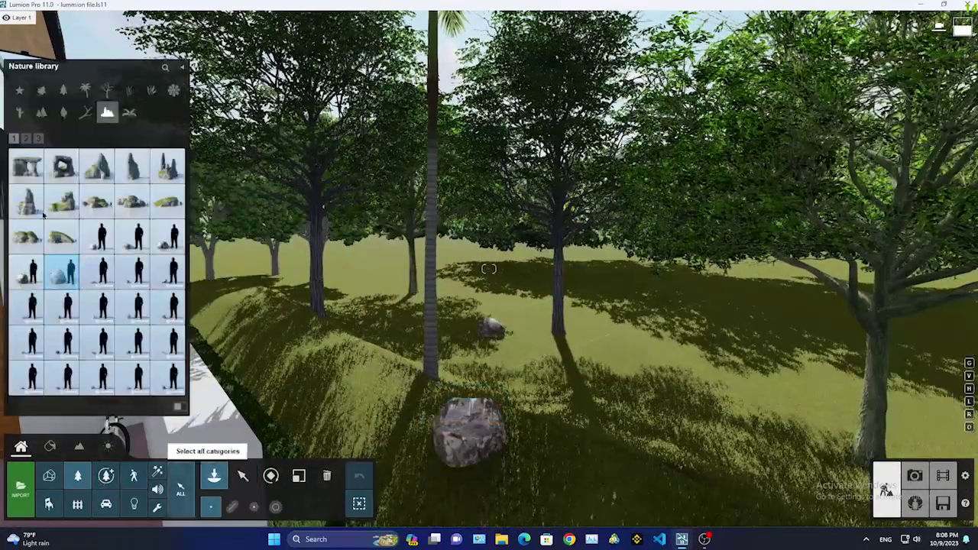
left_click(84, 90)
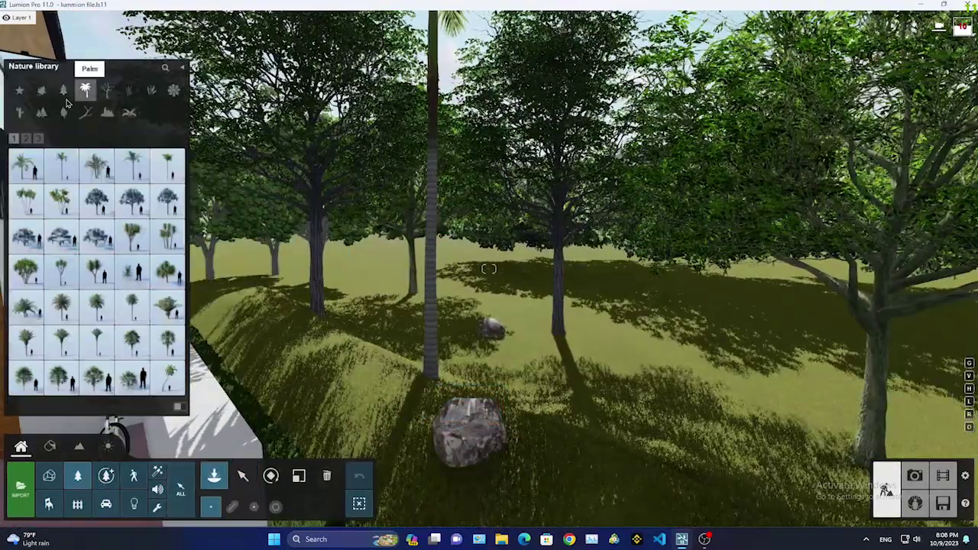
left_click(107, 90)
left_click(129, 90)
left_click(151, 90)
left_click(133, 202)
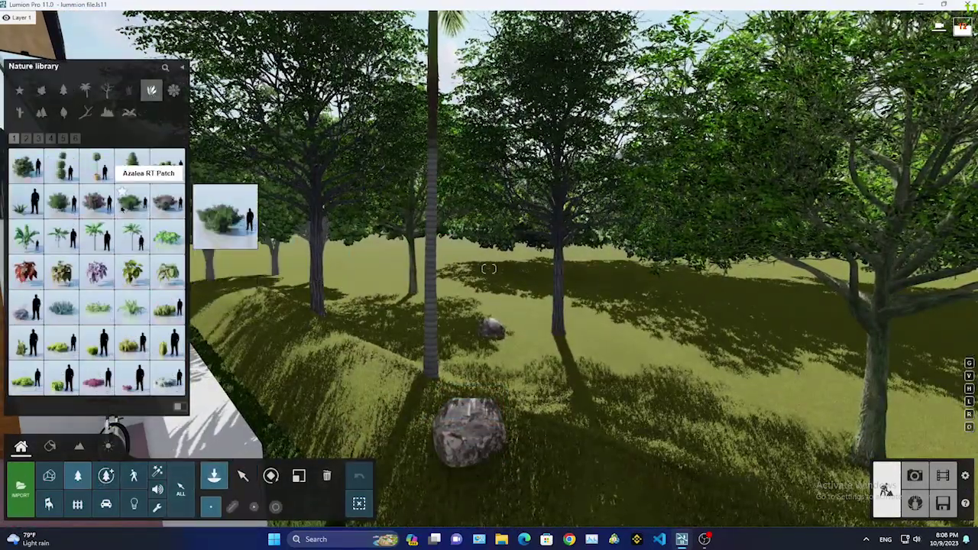
left_click(642, 367)
left_click(497, 321)
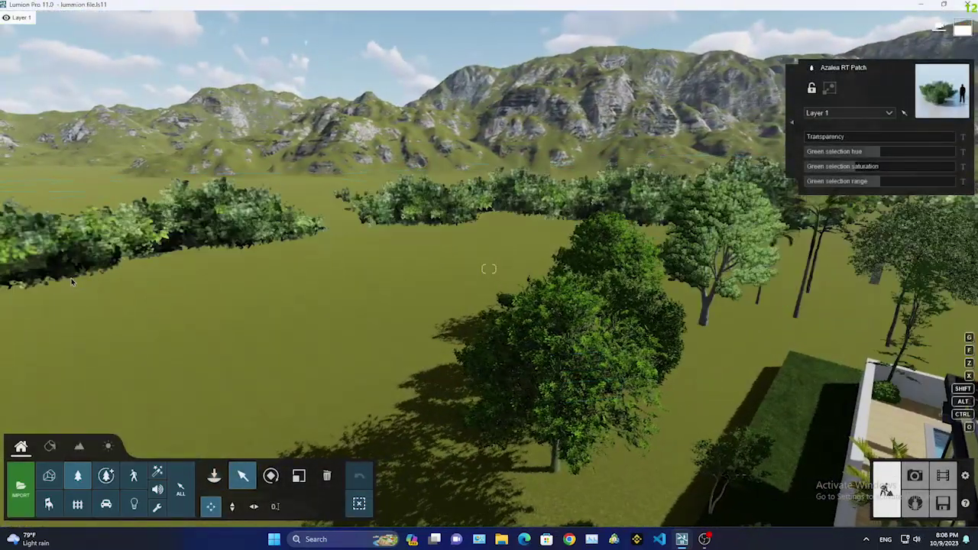
Multi-select the CanopyCluster1 RT hedge bands and background trees, then adjust their height with Move Up
left_click(415, 207, "ctrl")
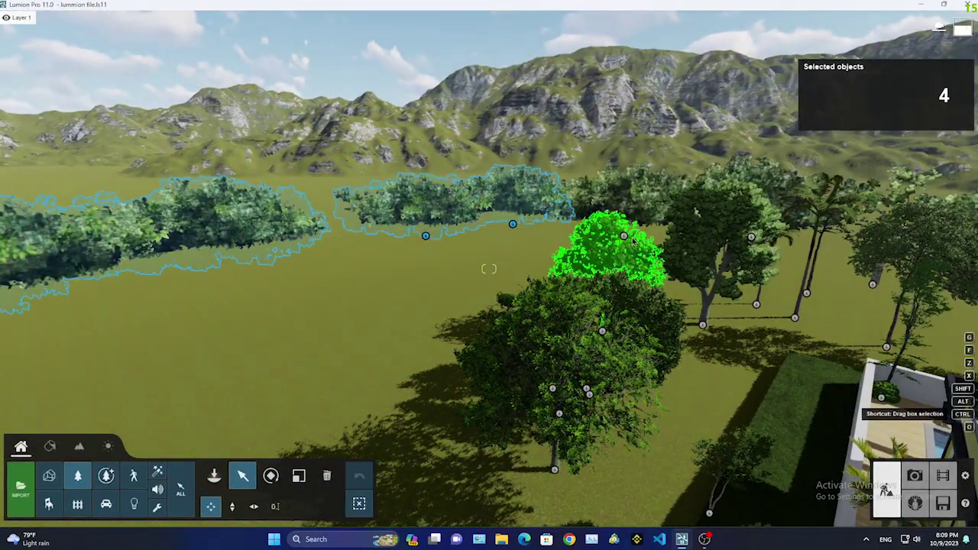
left_click(611, 272, "ctrl")
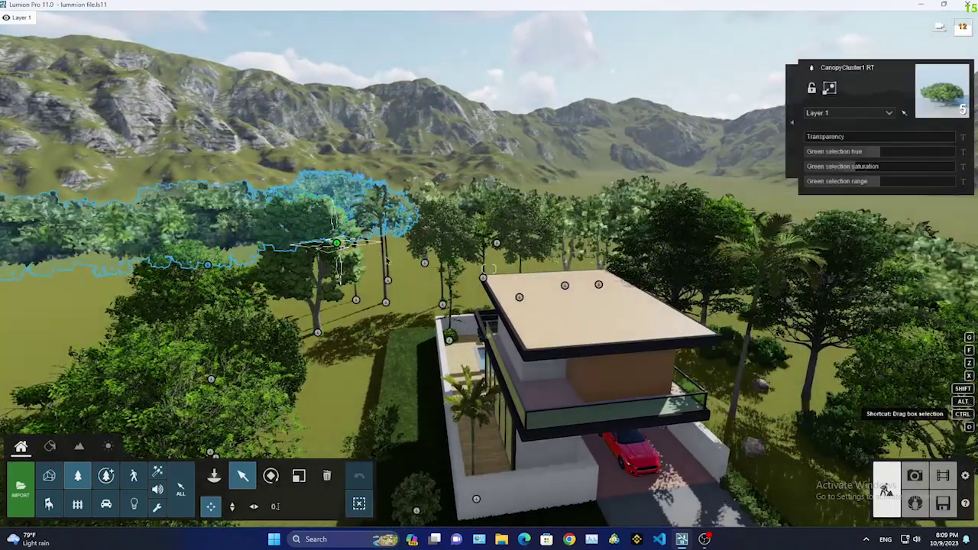
left_click(655, 221, "ctrl")
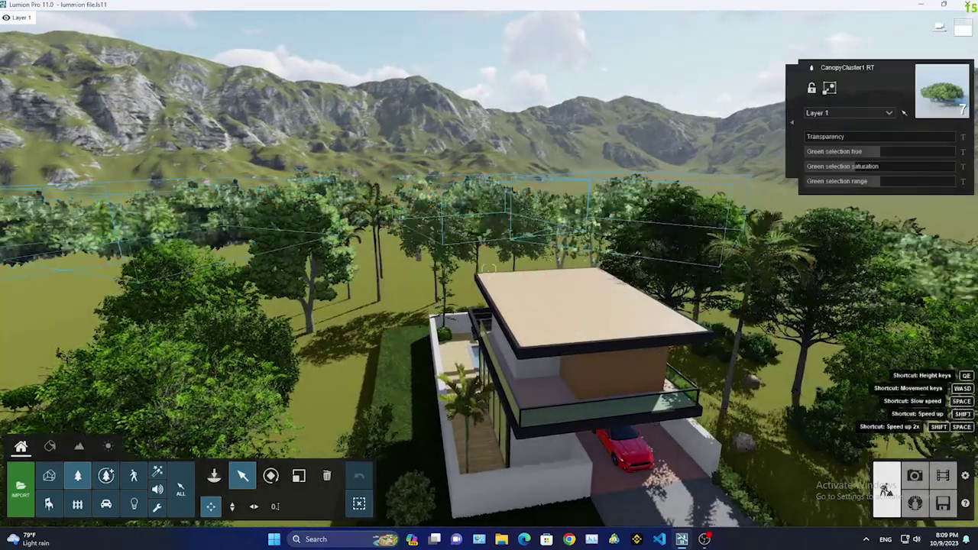
left_click(619, 256, "ctrl")
left_click(618, 257, "ctrl")
right_click_drag(618, 257, 555, 251)
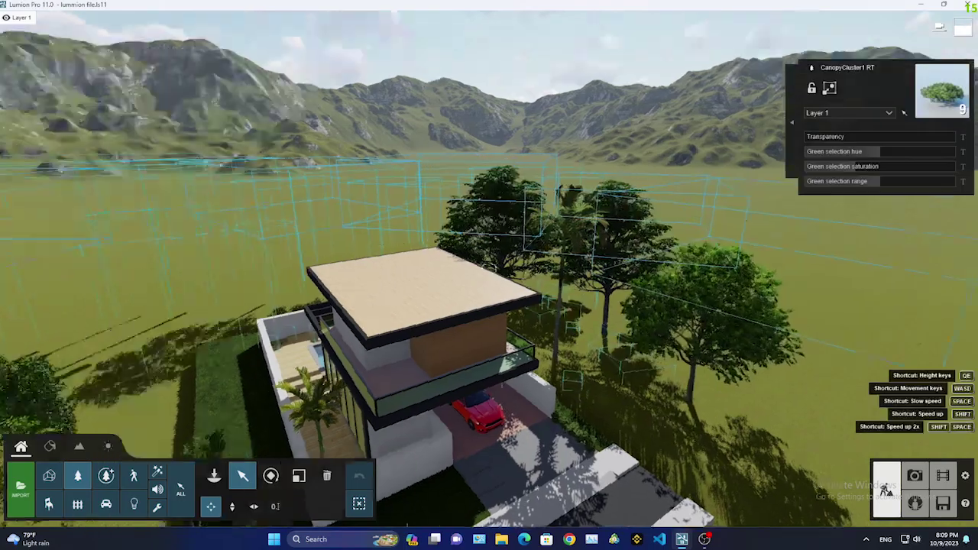
left_click(355, 229, "ctrl")
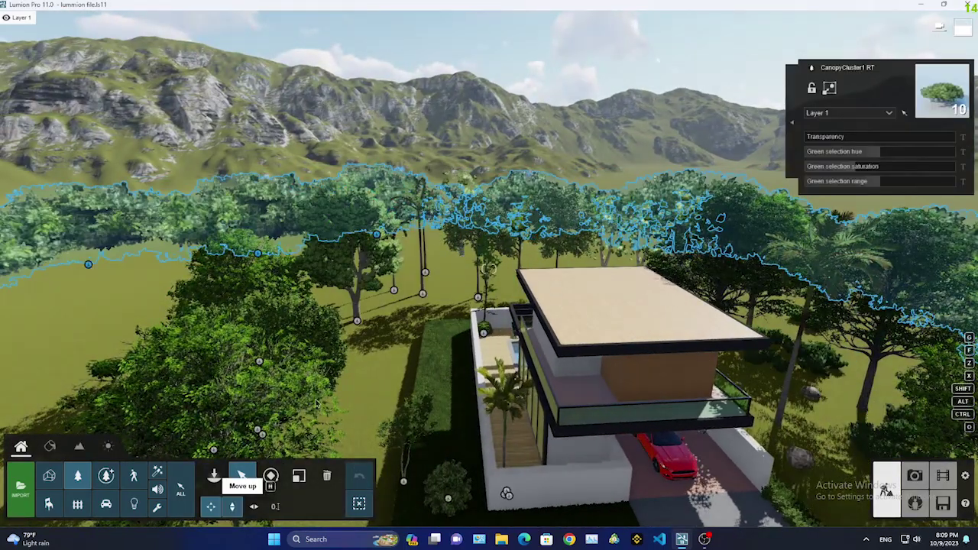
left_click(241, 475)
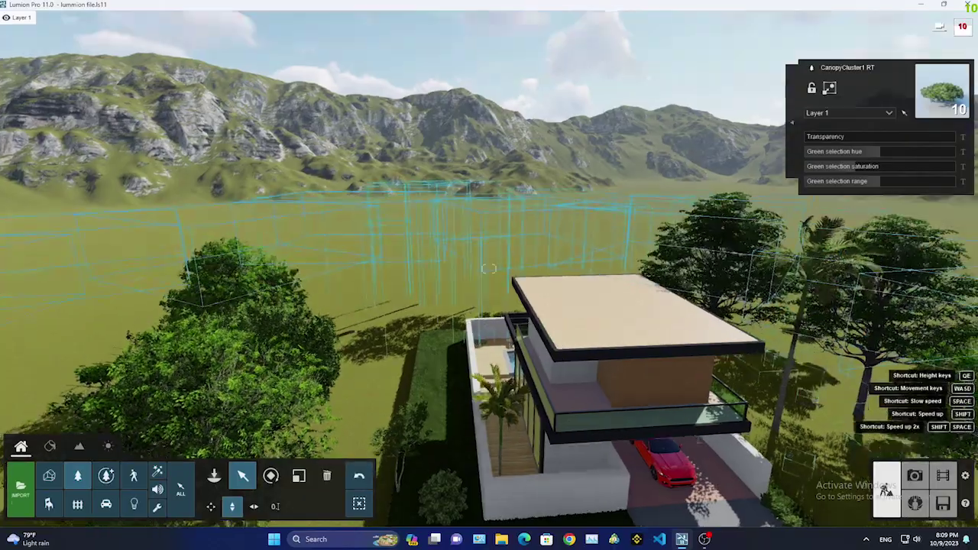
right_click_drag(624, 461, 623, 428)
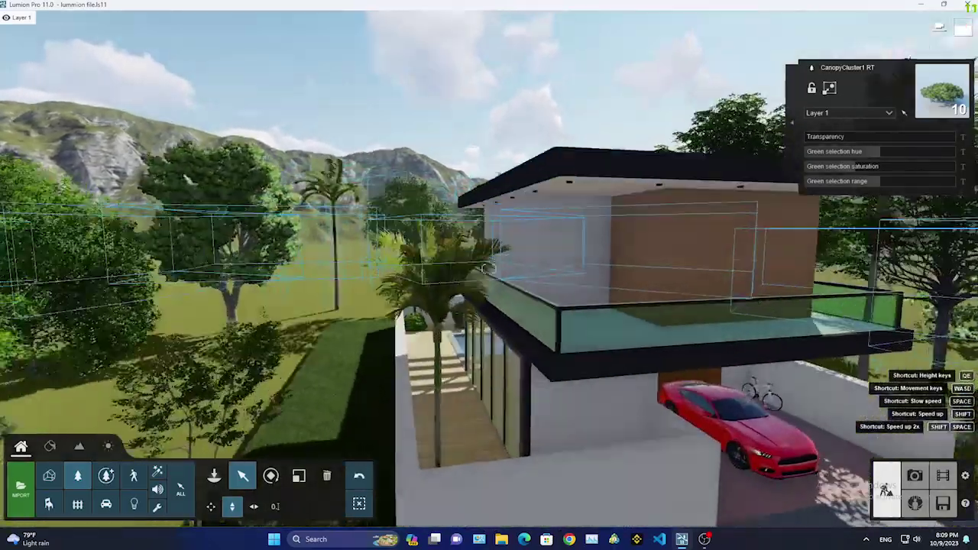
right_click_drag(489, 269, 218, 489)
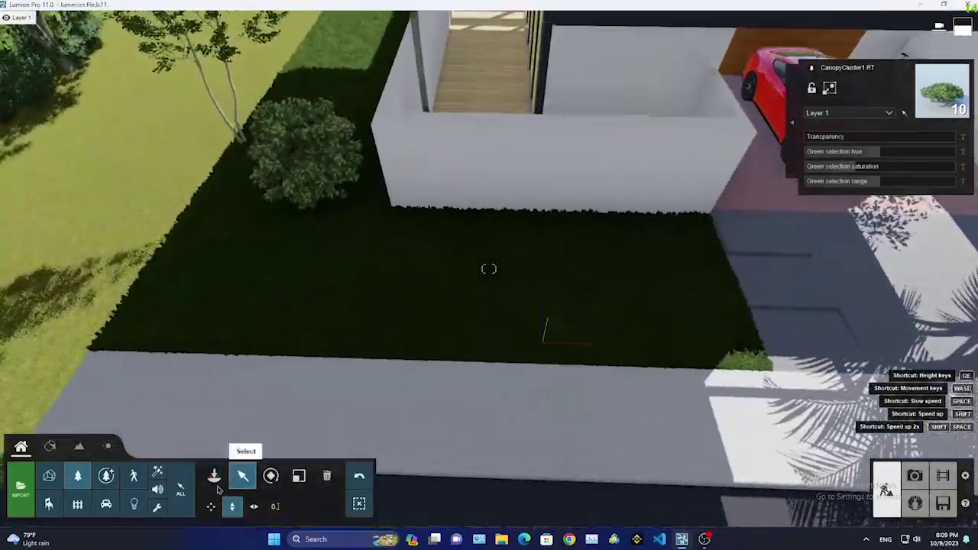
Plant a Mexican Feathergrass Round clump from the grass category by the left wall
left_click(214, 475)
left_click(129, 112)
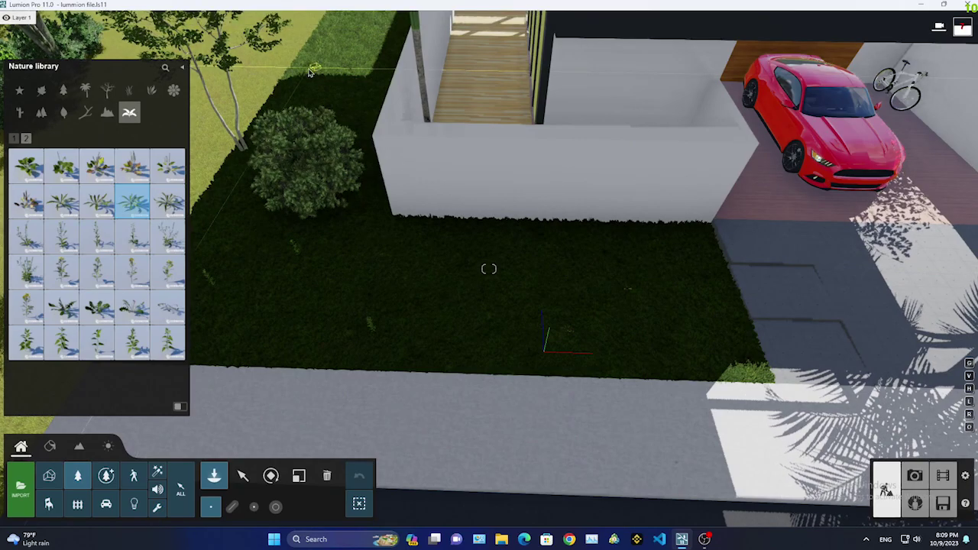
right_click_drag(309, 424, 613, 350)
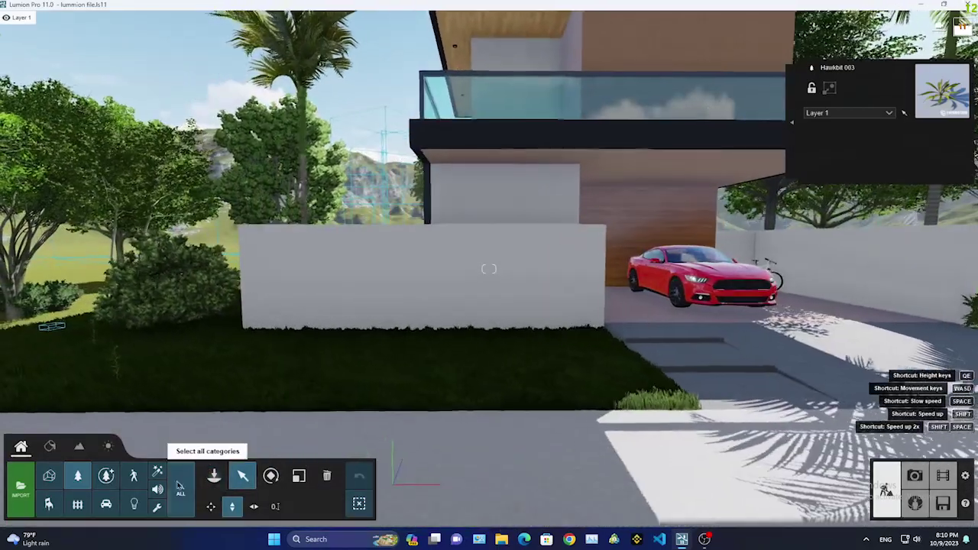
left_click(214, 475)
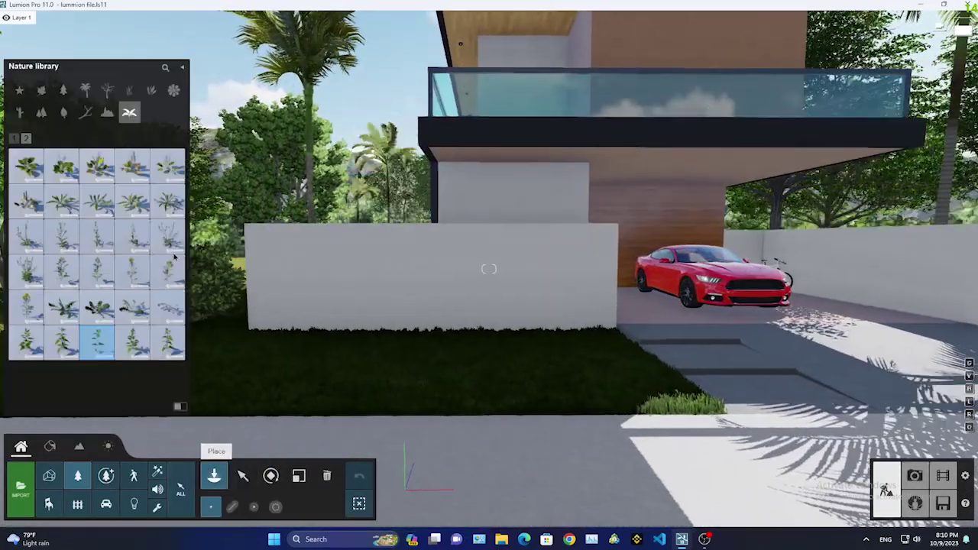
left_click(129, 90)
left_click(169, 349)
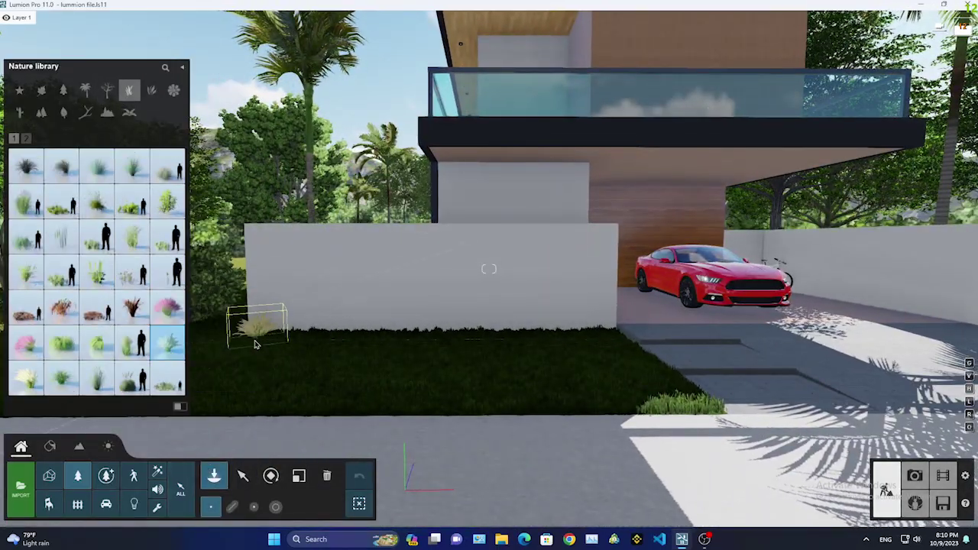
left_click(233, 345)
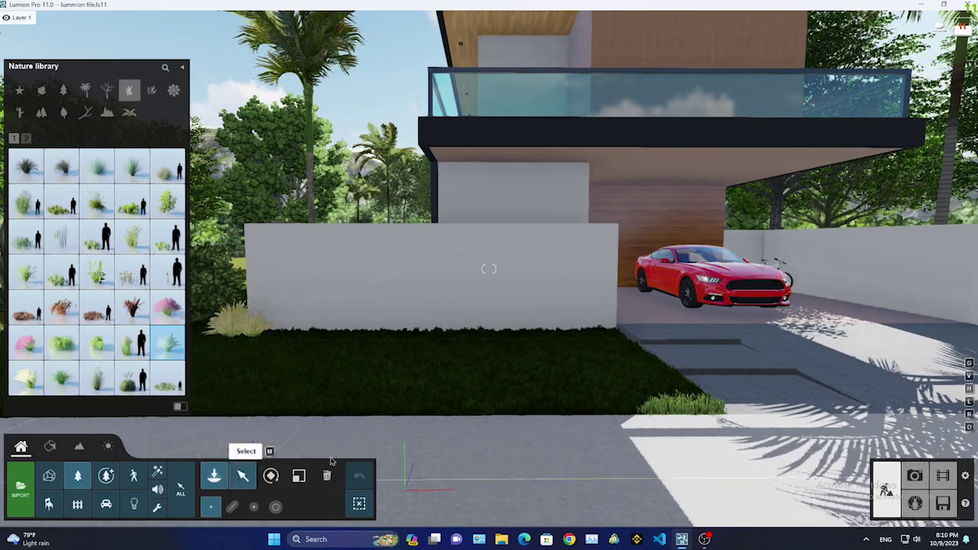
left_click(243, 475)
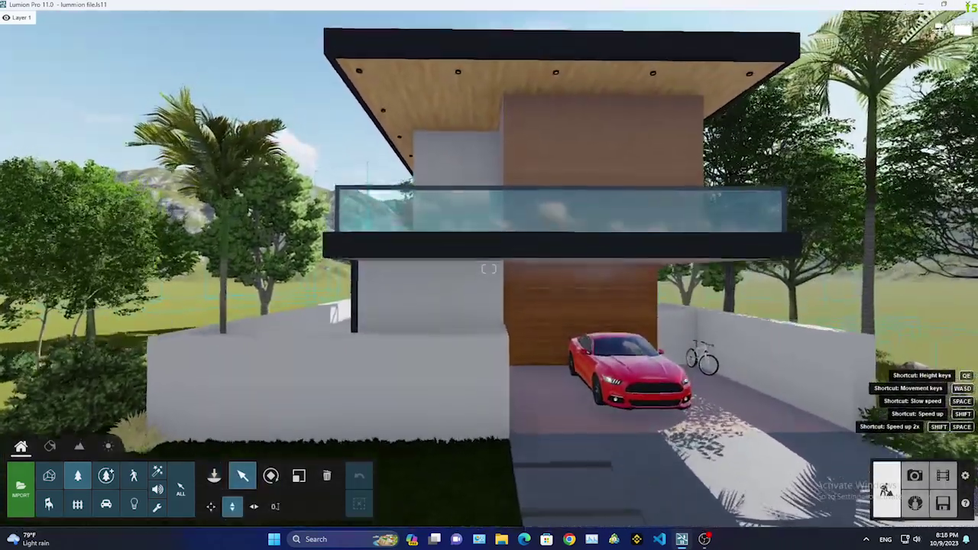
Place a Lamp03 spotlight in the ceiling downlight with a warm white colour and high shadows
right_click_drag(450, 428, 451, 344)
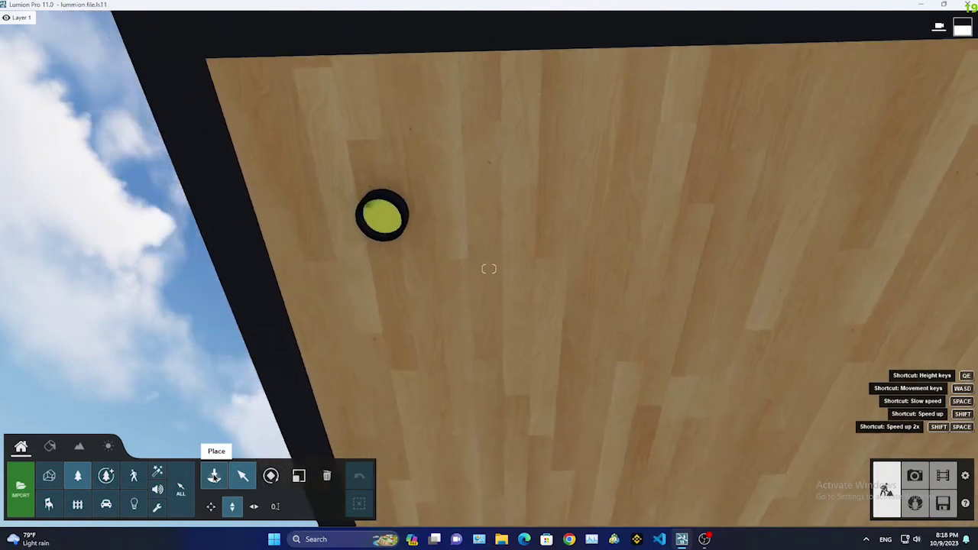
left_click(214, 476)
left_click(134, 505)
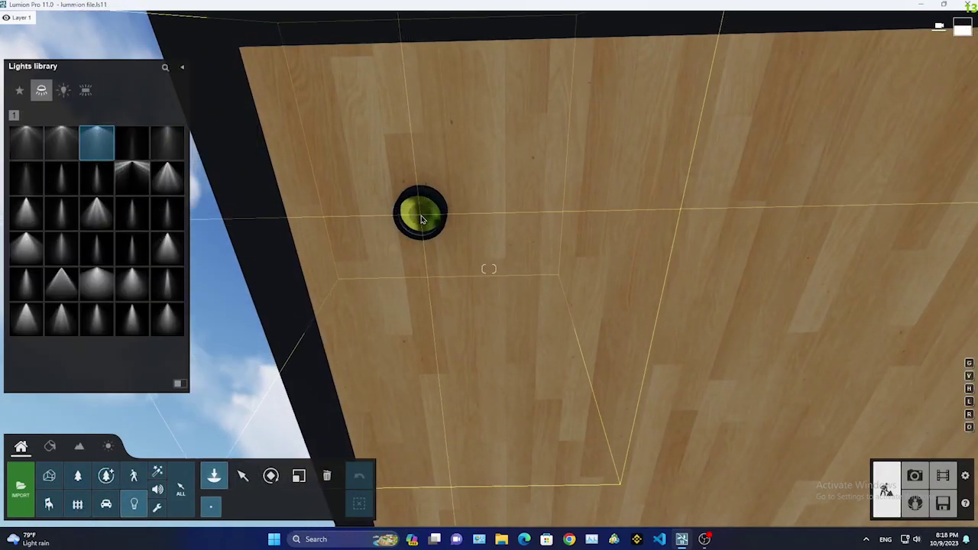
left_click(241, 481)
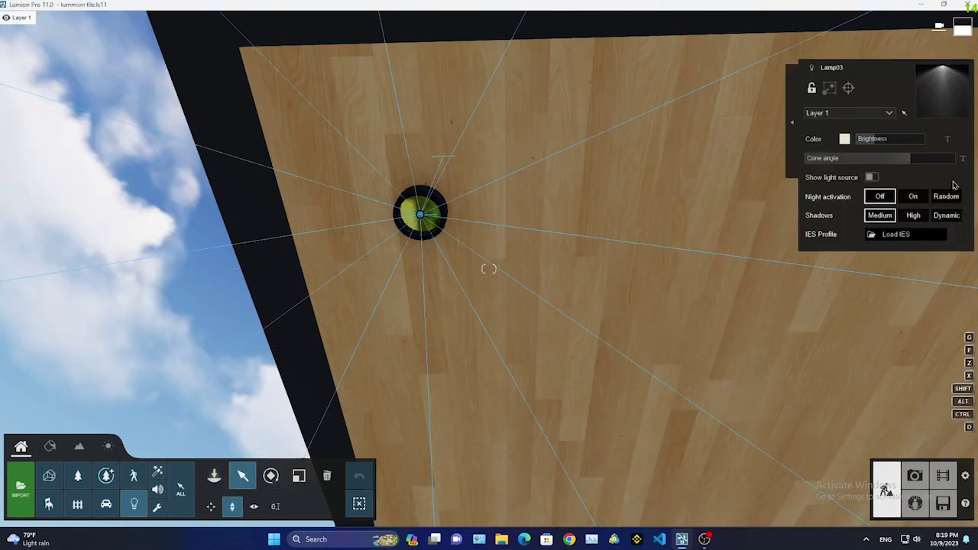
left_click(844, 138)
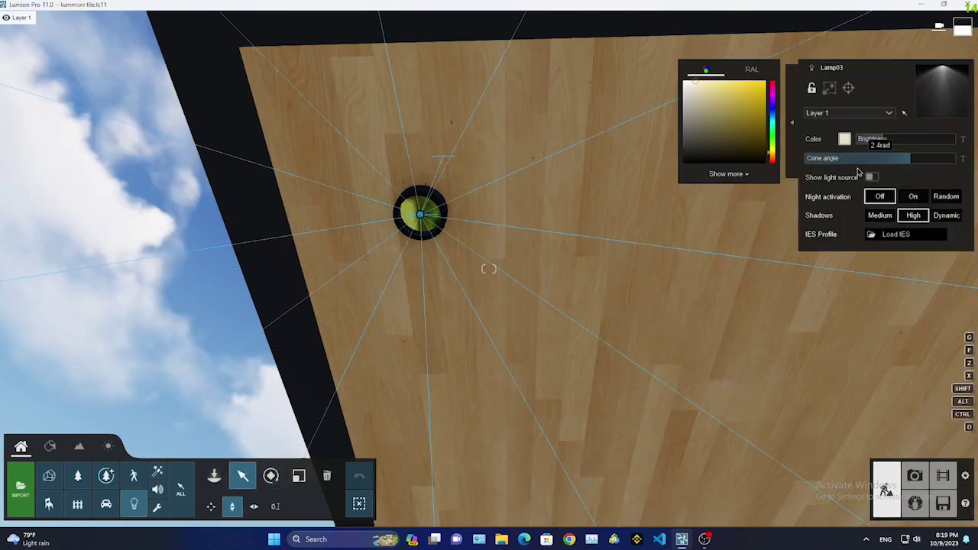
left_click(927, 177)
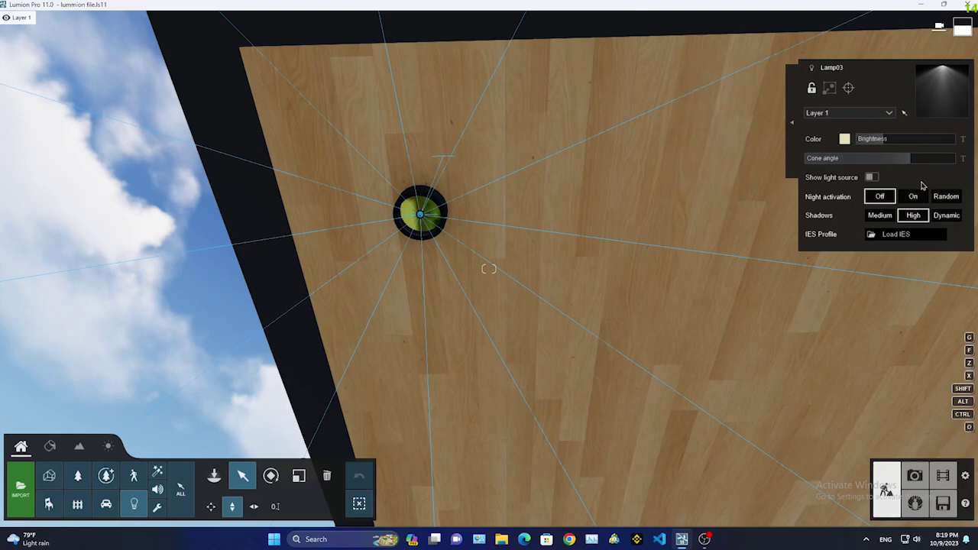
right_click_drag(924, 188, 234, 435)
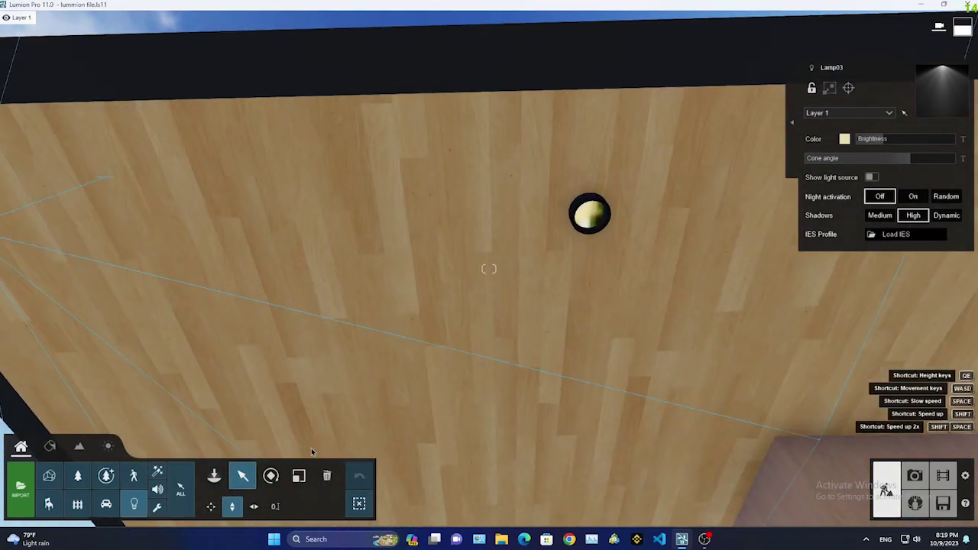
left_click(213, 476)
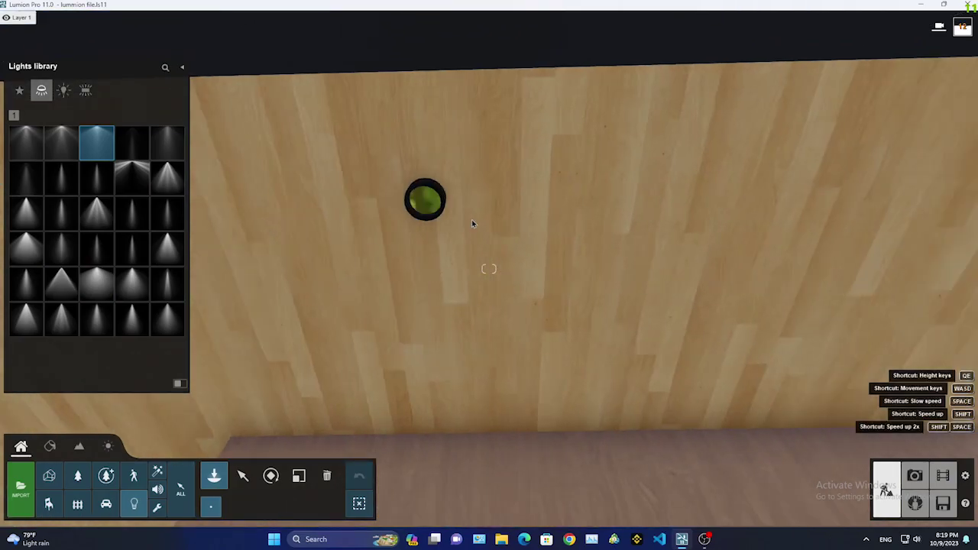
Pan along the wooden roof soffit to the remaining ceiling fixtures, then return to the wide exterior view
mouse_move(471, 216)
right_mouse_down()
mouse_move(582, 226)
mouse_move(476, 172)
mouse_move(477, 74)
mouse_move(523, 311)
mouse_move(287, 245)
right_mouse_up()
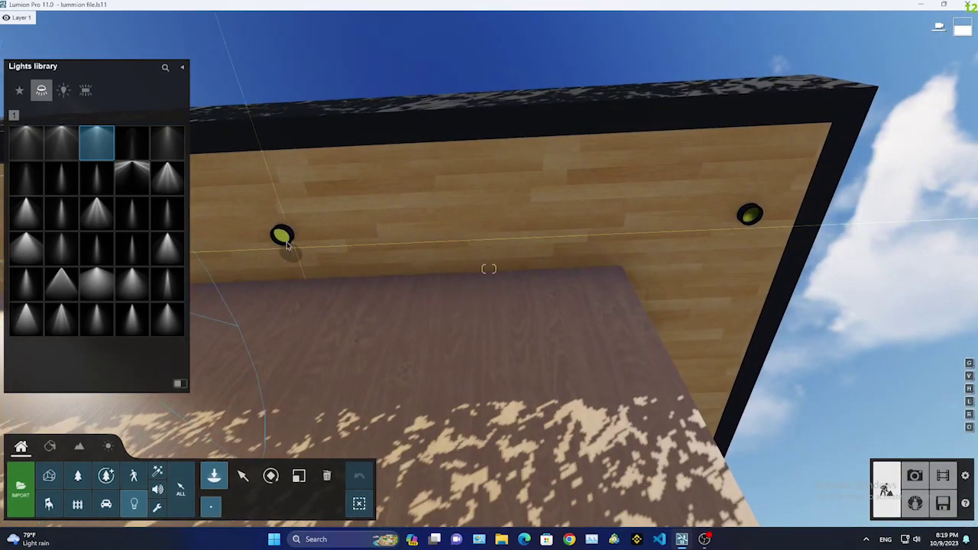
mouse_move(287, 245)
right_mouse_down()
mouse_move(252, 320)
mouse_move(359, 229)
mouse_move(364, 241)
mouse_move(344, 191)
mouse_move(349, 243)
right_mouse_up()
scroll(364, 241, "down", 3)
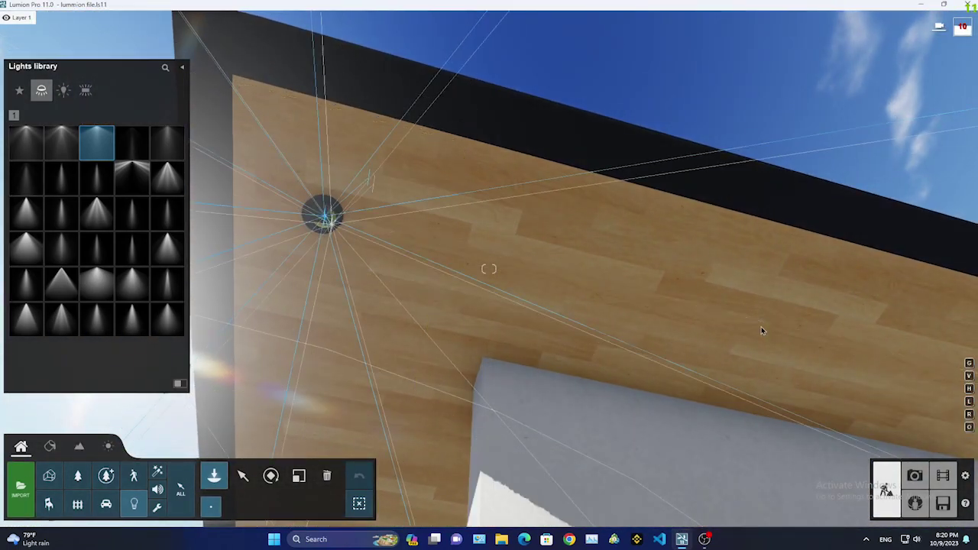
right_click_drag(761, 330, 162, 372)
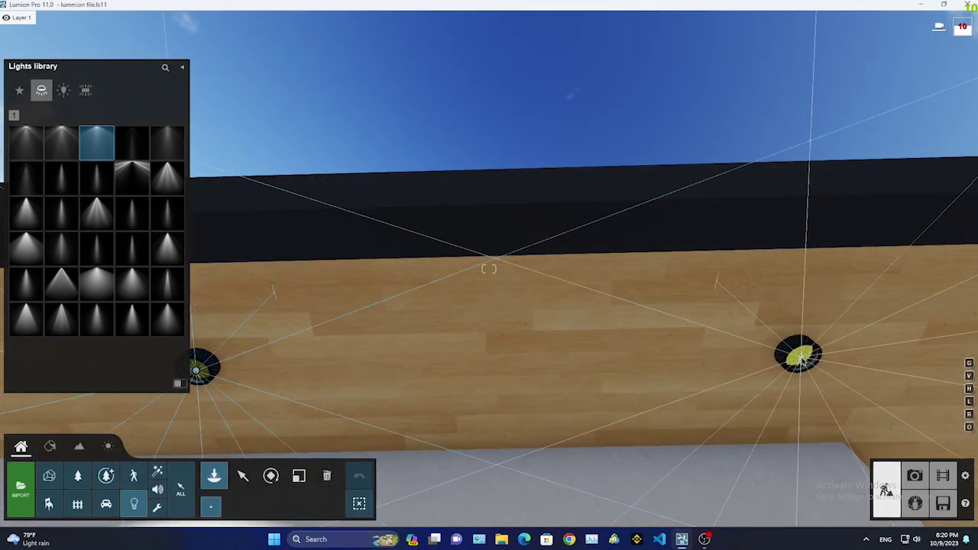
right_click_drag(800, 359, 800, 357)
right_click_drag(729, 308, 729, 310)
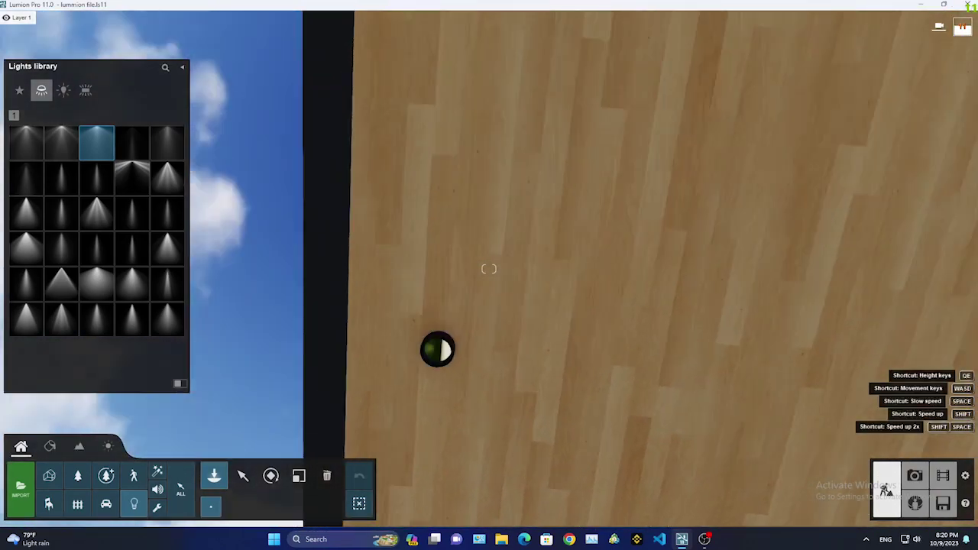
key("shift+s")
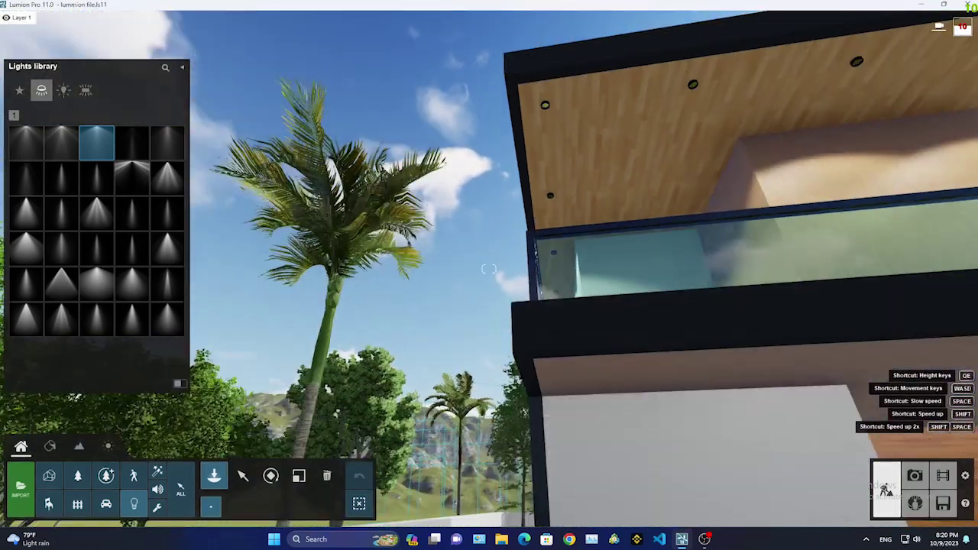
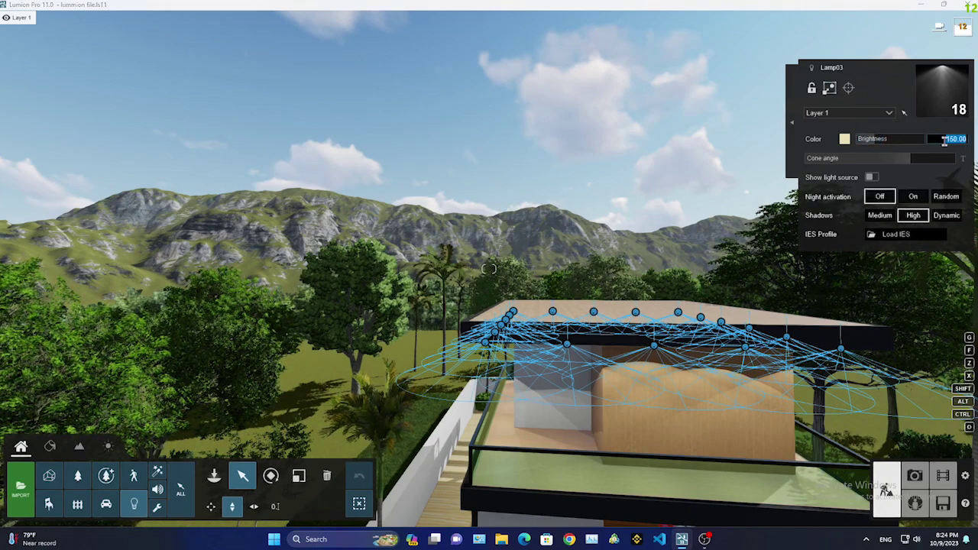
Set the selected lamps' brightness to 20 and narrow their cone angle
type("2020")
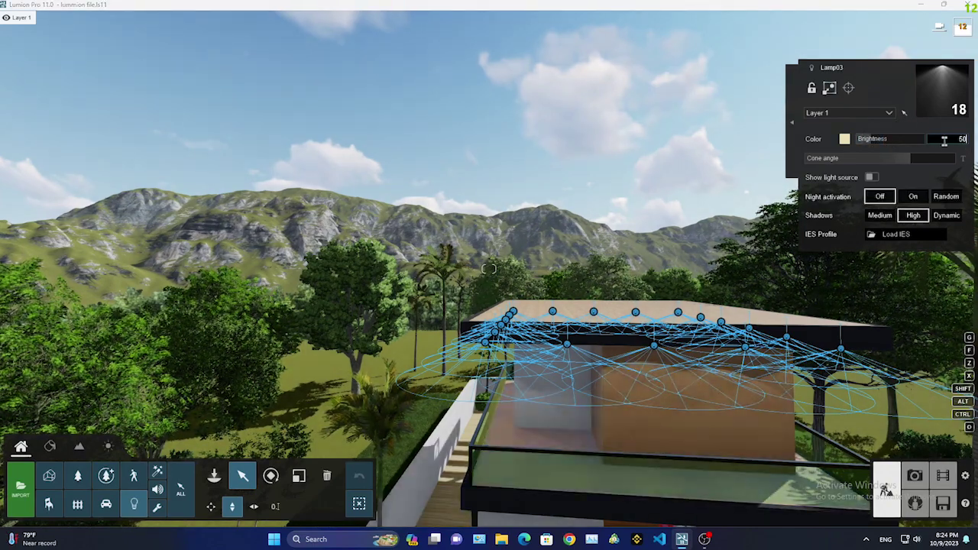
left_click(845, 139)
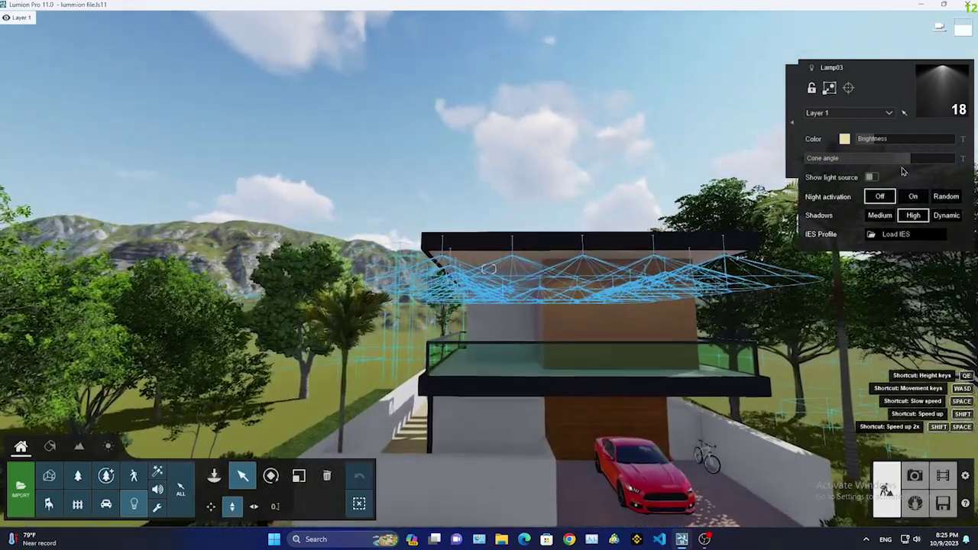
left_click_drag(908, 159, 888, 162)
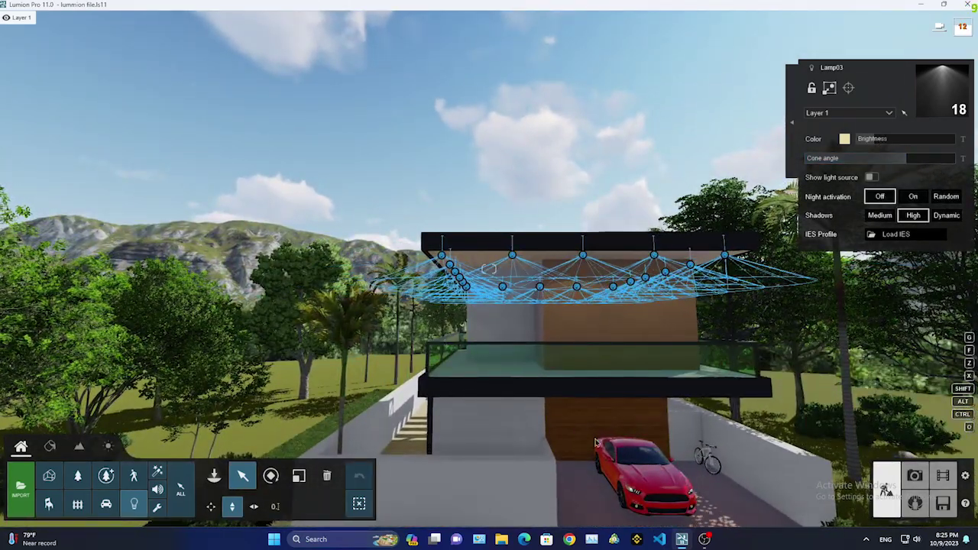
Pull the camera back and reselect all 18 ceiling lamps from the Lights category
key("s")
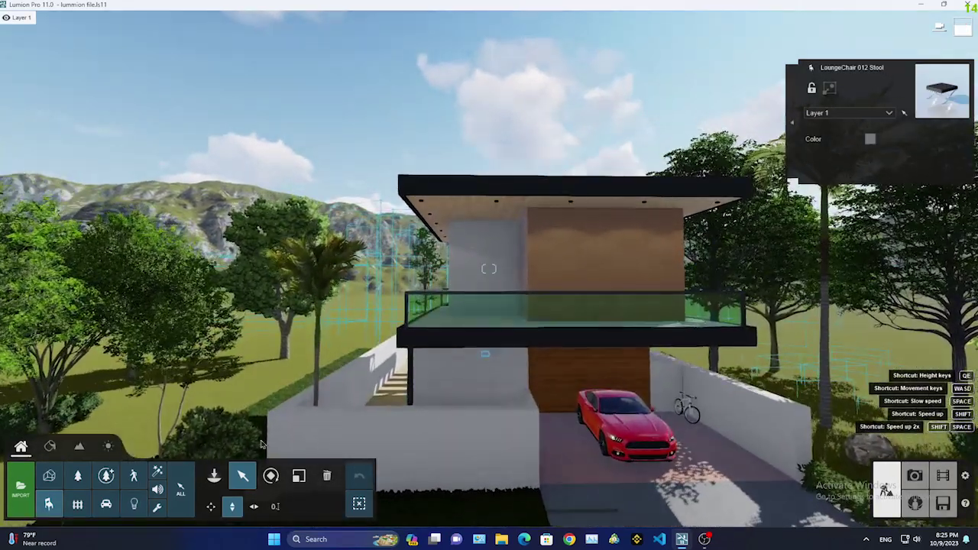
left_click(134, 504)
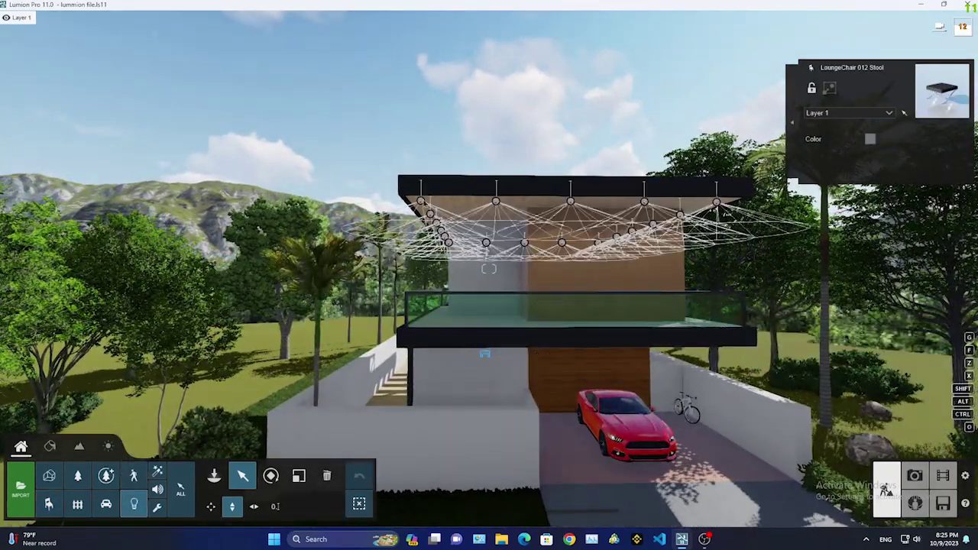
left_click_drag(359, 267, 810, 184, "ctrl")
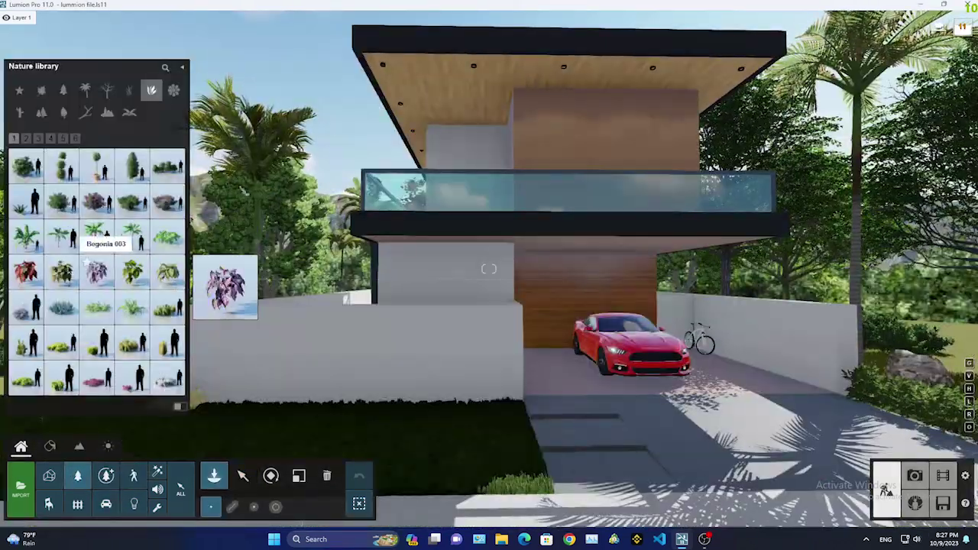
Place a Chinese Mahonia S 01 shrub from Nature page 2 beside the driveway wall
left_click(25, 139)
left_click(62, 201)
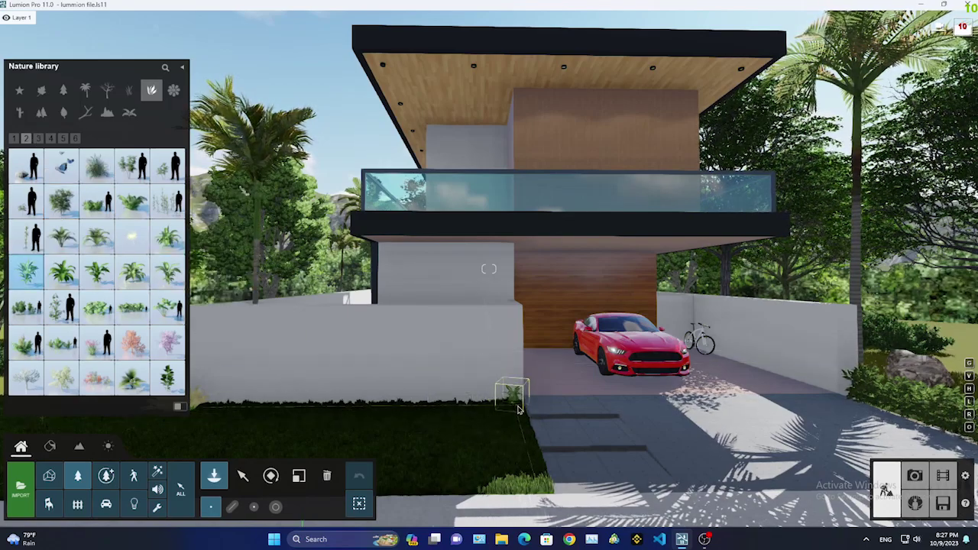
left_click(131, 165)
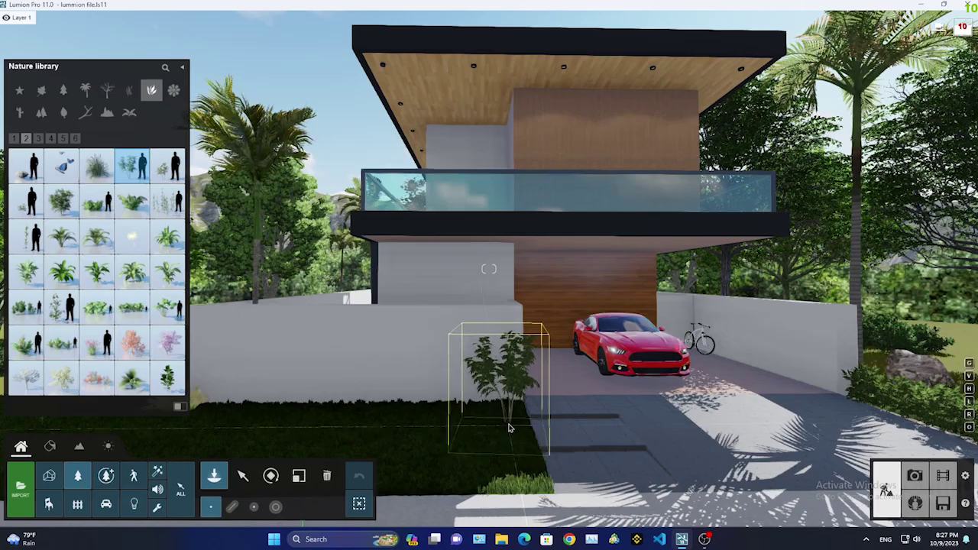
left_click(514, 418)
left_click(298, 476)
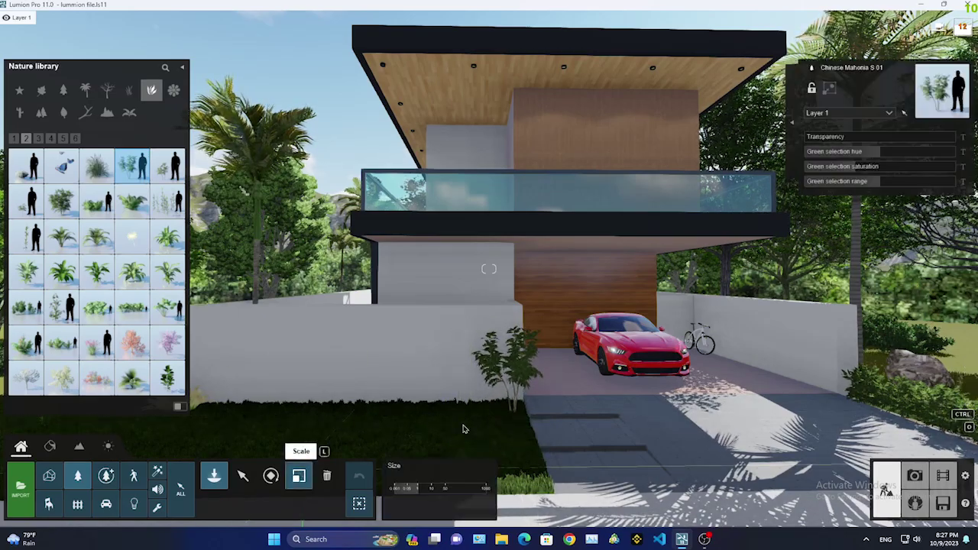
scroll(465, 445, "down", 3)
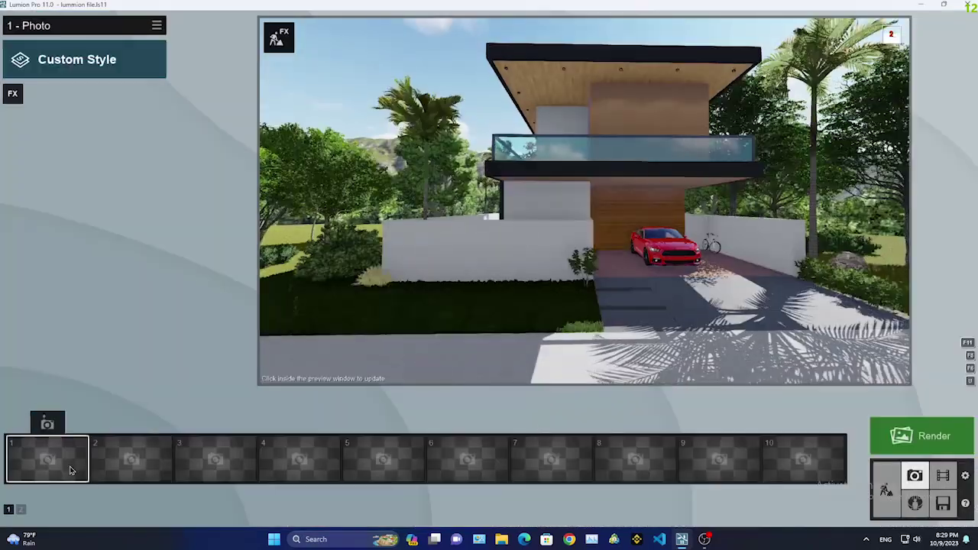
Reset to standard eye height and move the camera up toward the house front
left_click(480, 361)
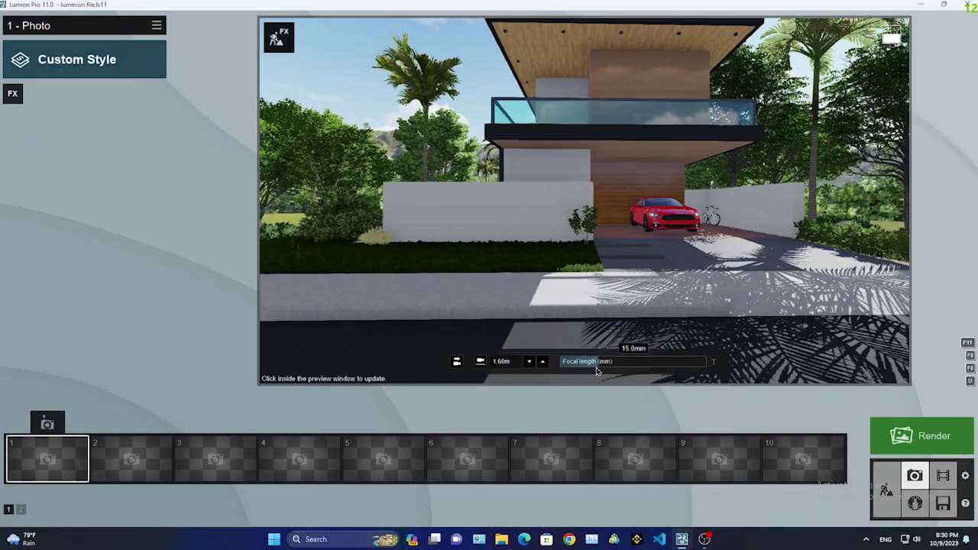
left_click_drag(636, 362, 594, 364)
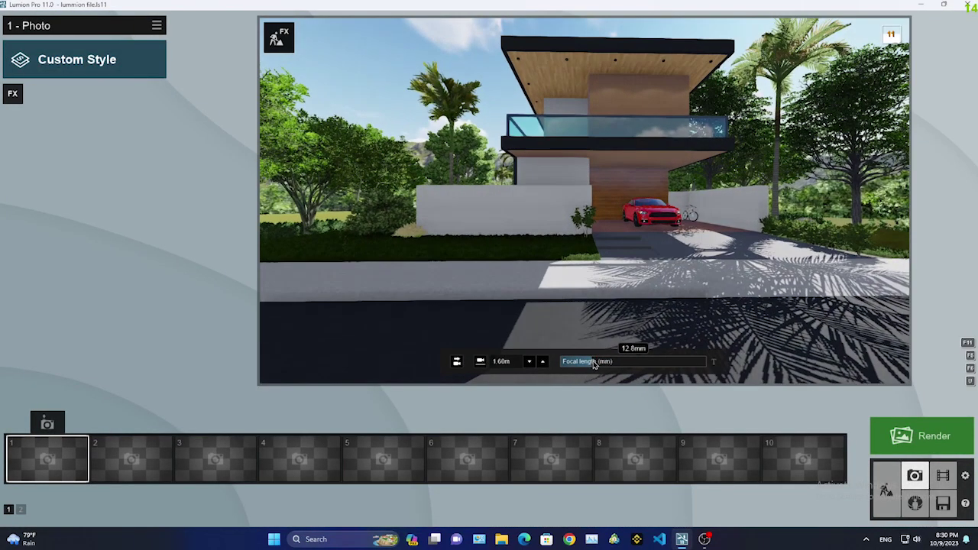
key("w")
key("q")
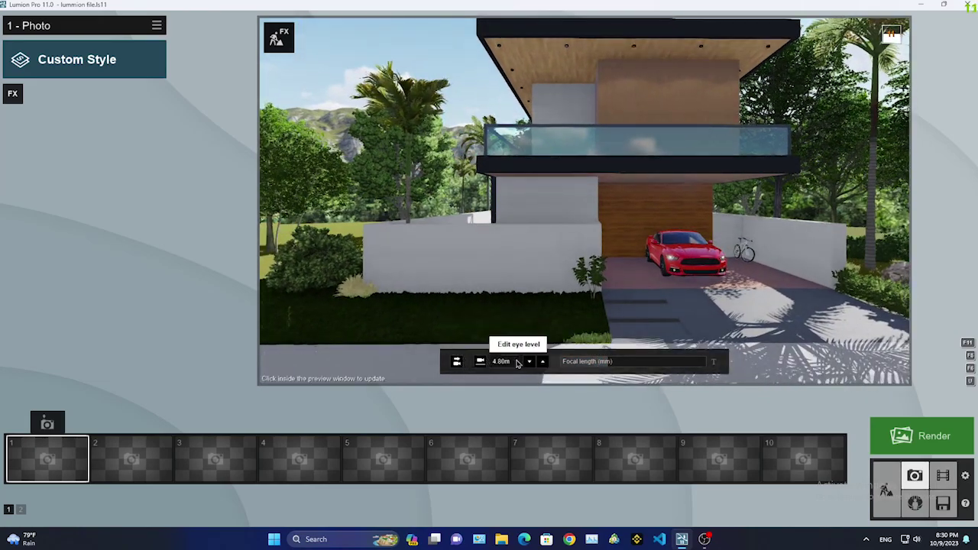
left_click(543, 362)
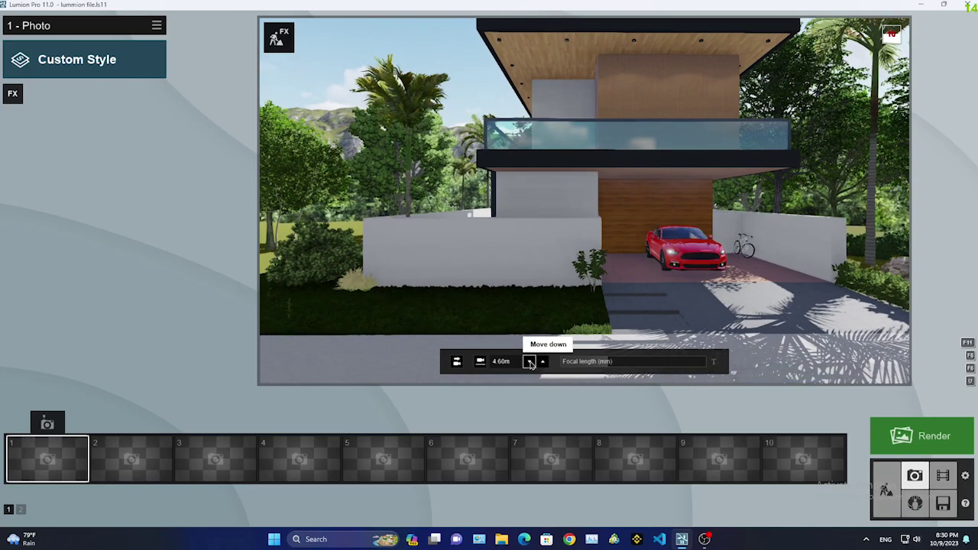
left_click(544, 359)
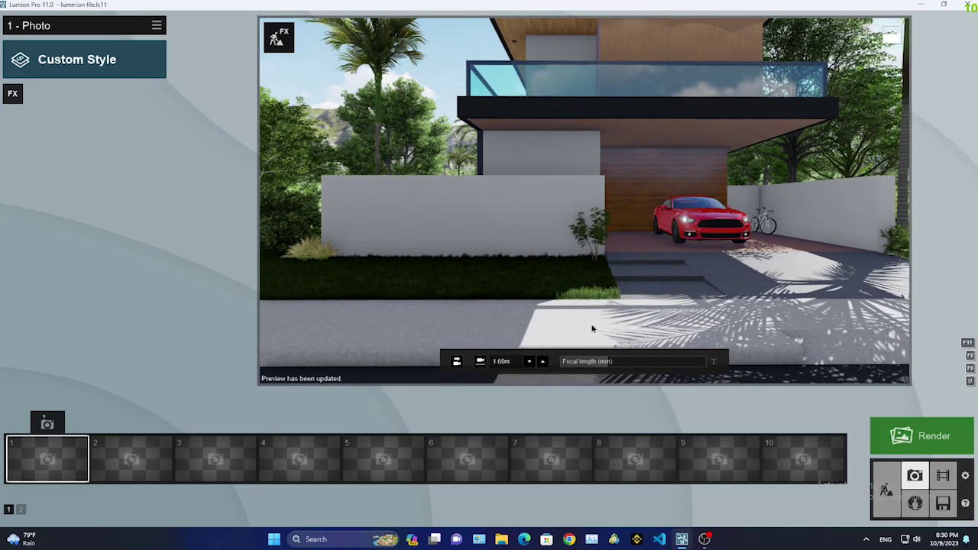
Set a 20 mm focal length, refresh the preview, and store the view as photo 1
left_click(589, 365)
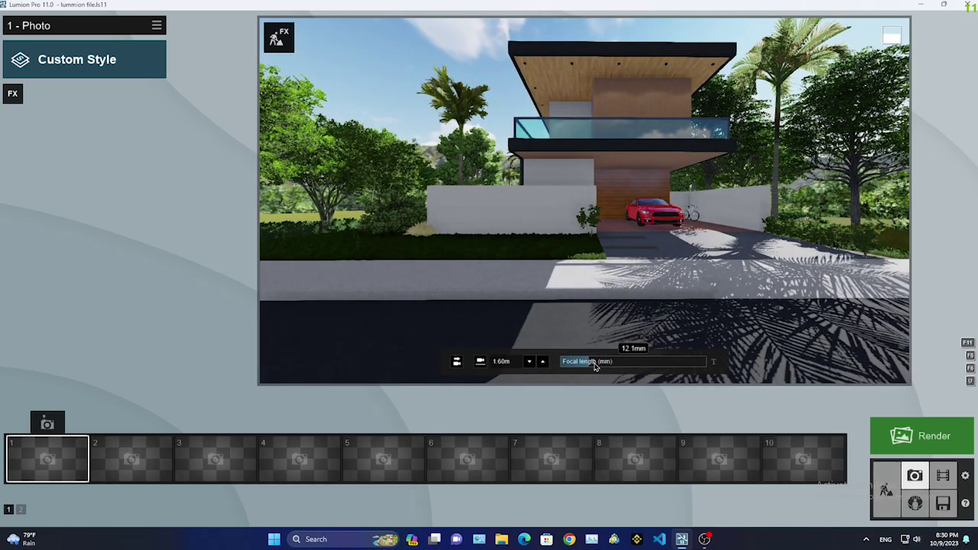
left_click_drag(595, 365, 611, 364)
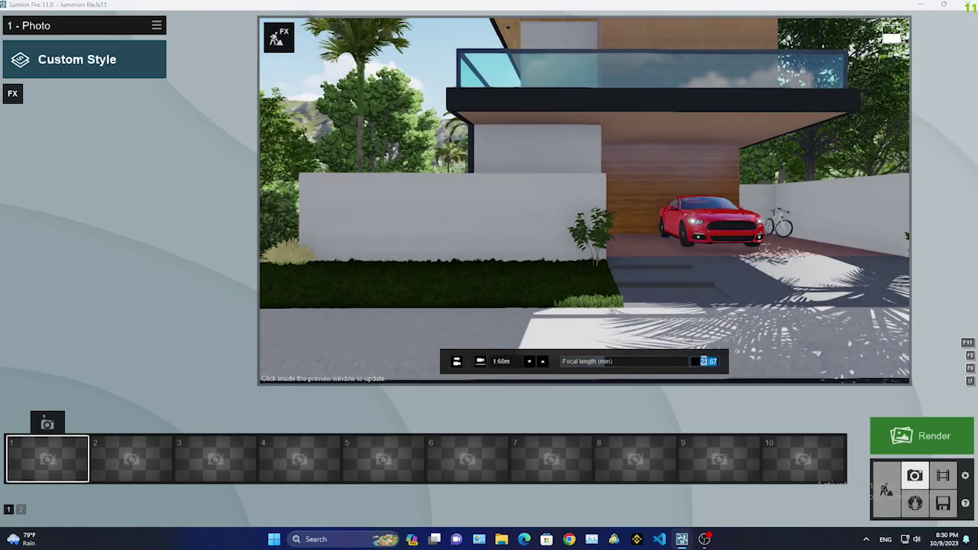
type("20e")
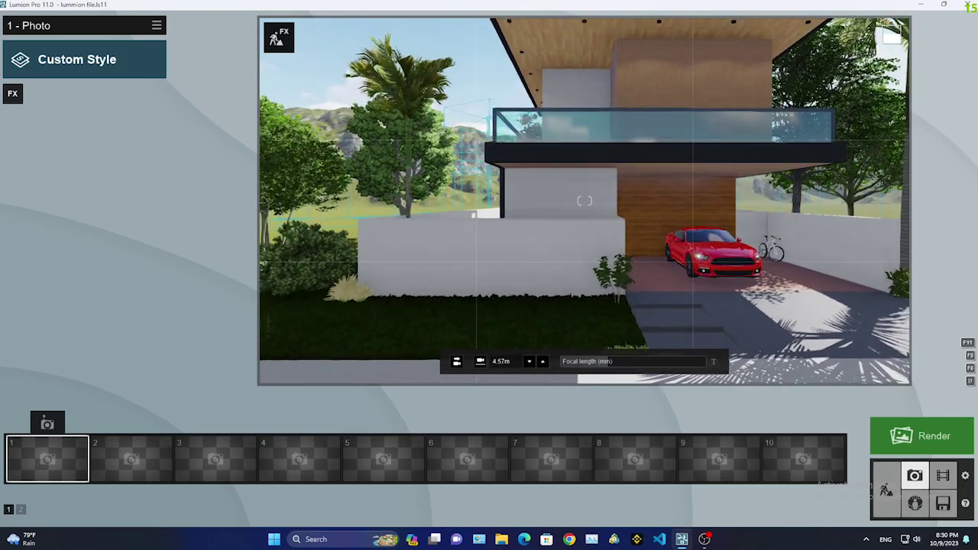
type("s")
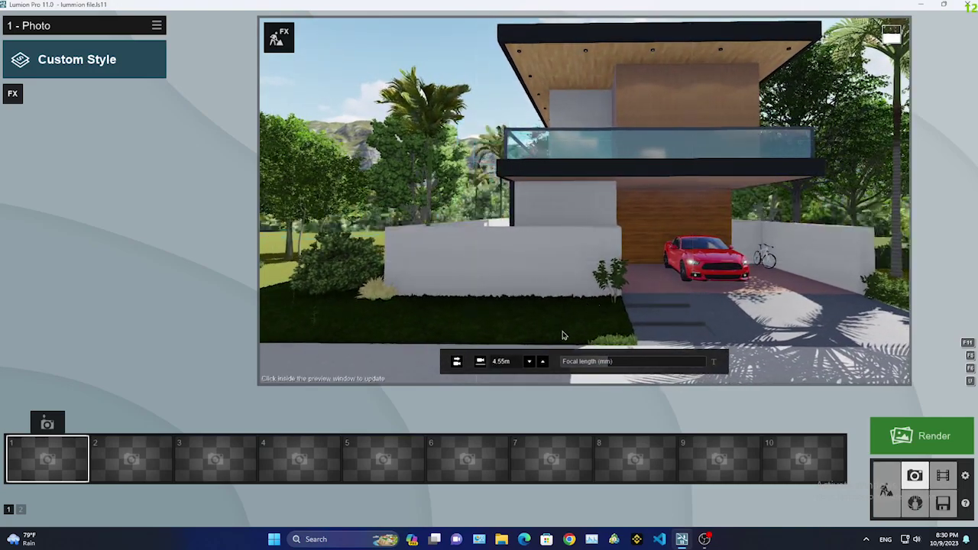
left_click(562, 336)
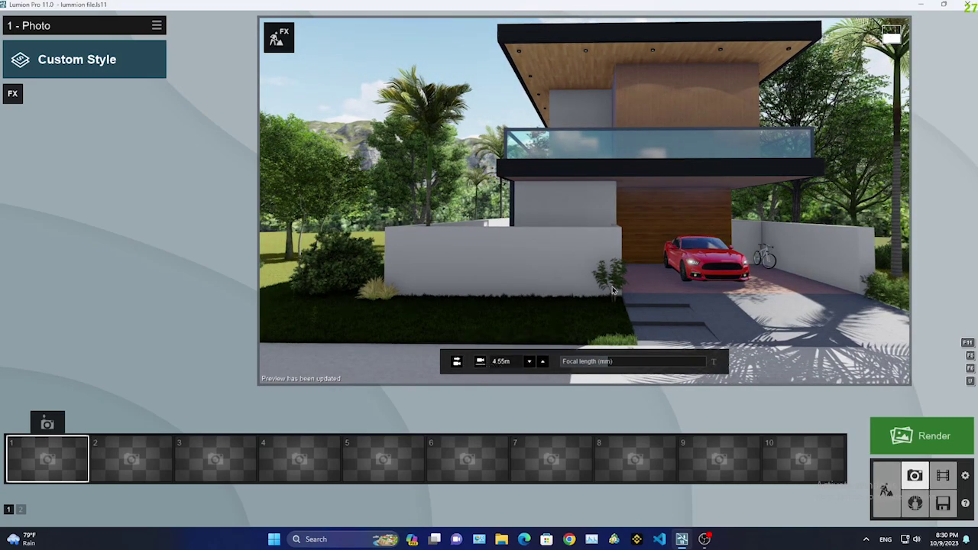
left_click(457, 362)
Reframe the house front at standard eye height and save it as photo 2
left_click(47, 423)
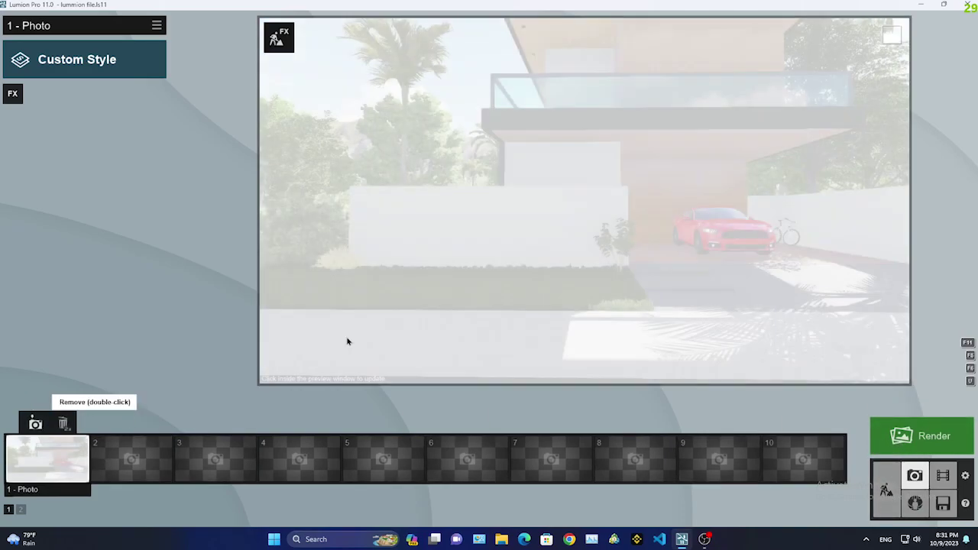
key("q")
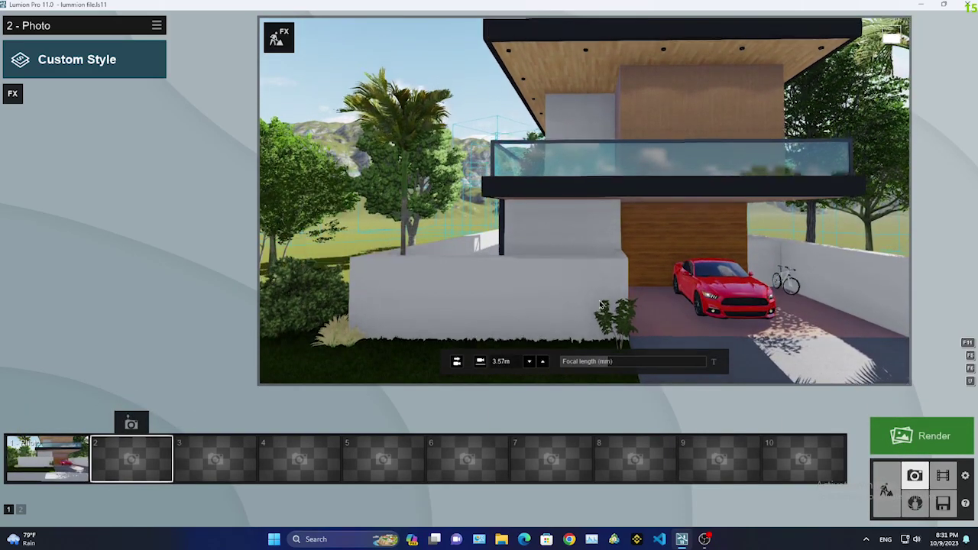
key("e")
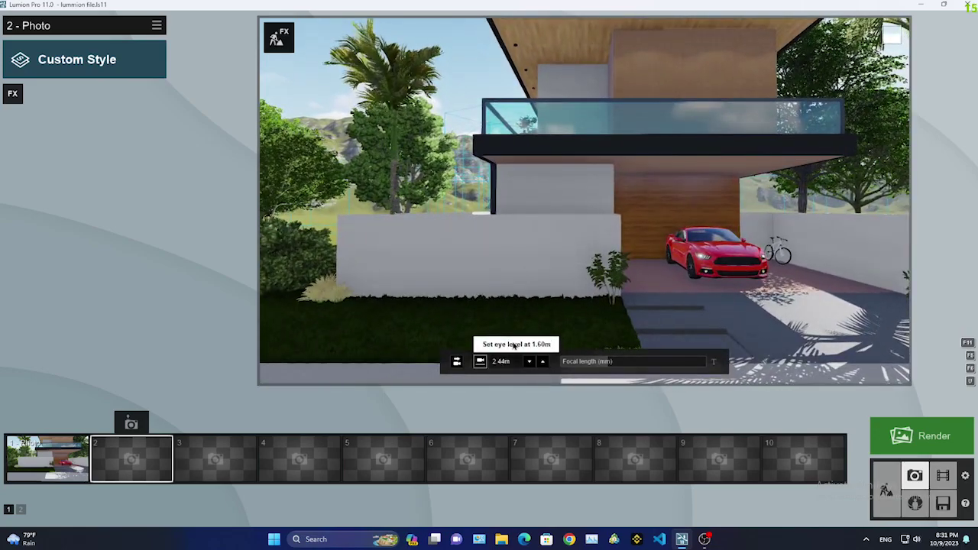
left_click(514, 345)
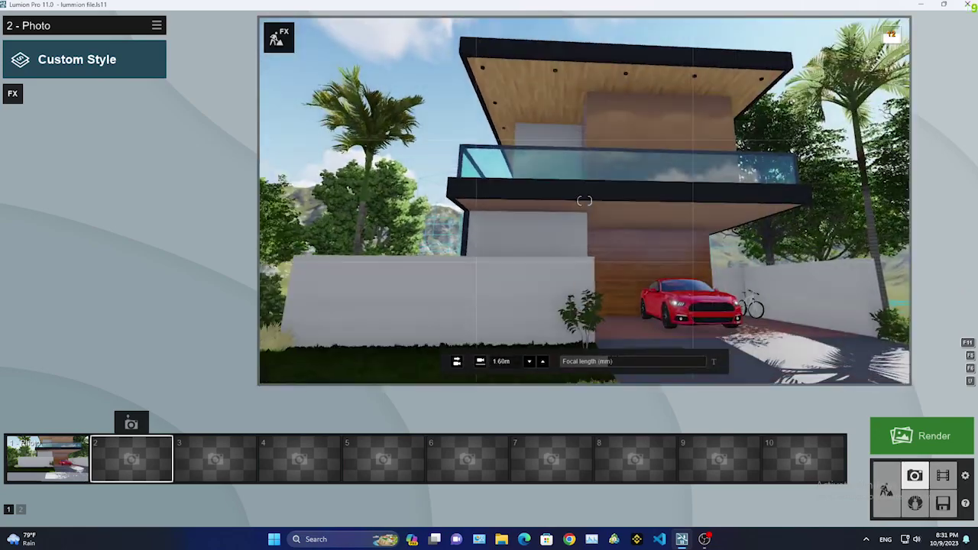
right_click_drag(584, 200, 622, 289)
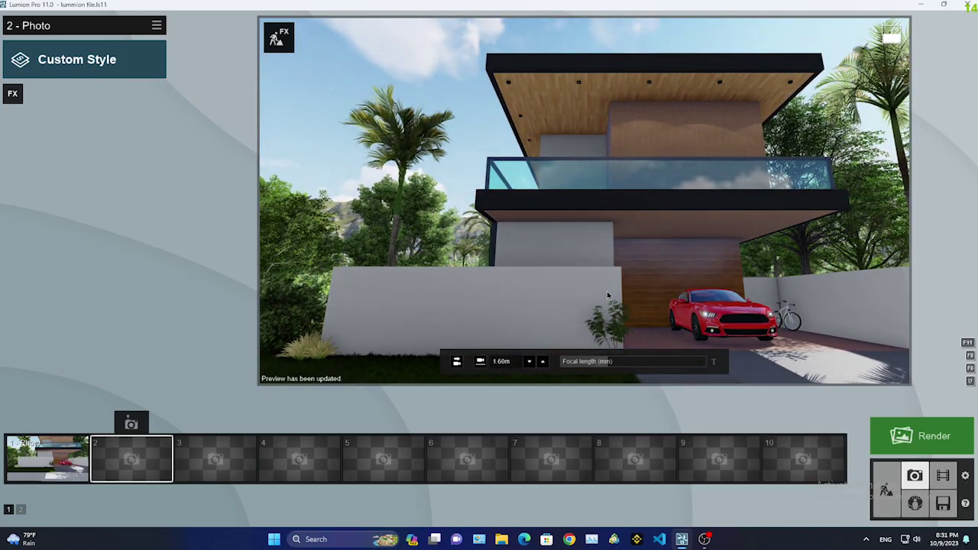
left_click(120, 424)
Raise the camera, level it to a horizontal eye line, and save as photo 3
right_click_drag(584, 200, 477, 367)
left_click(461, 366)
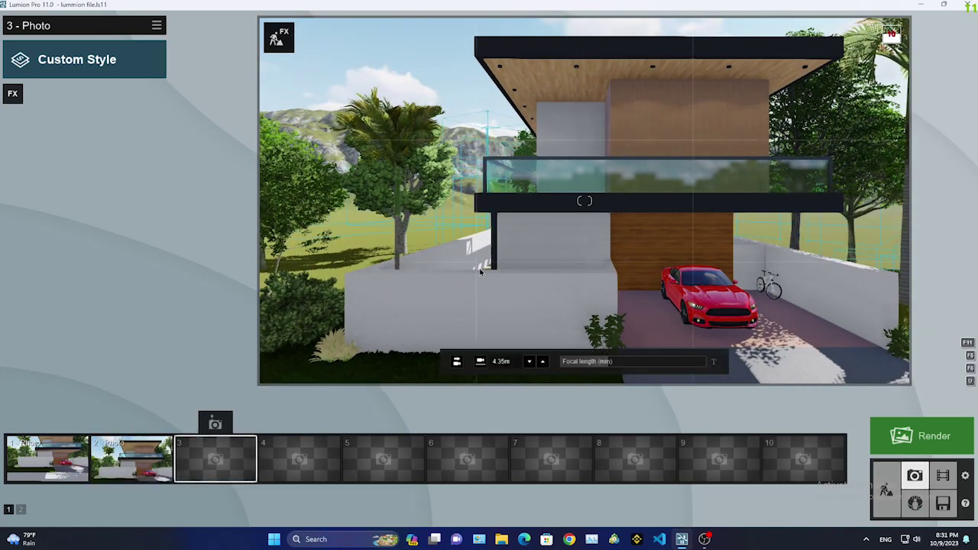
key("w")
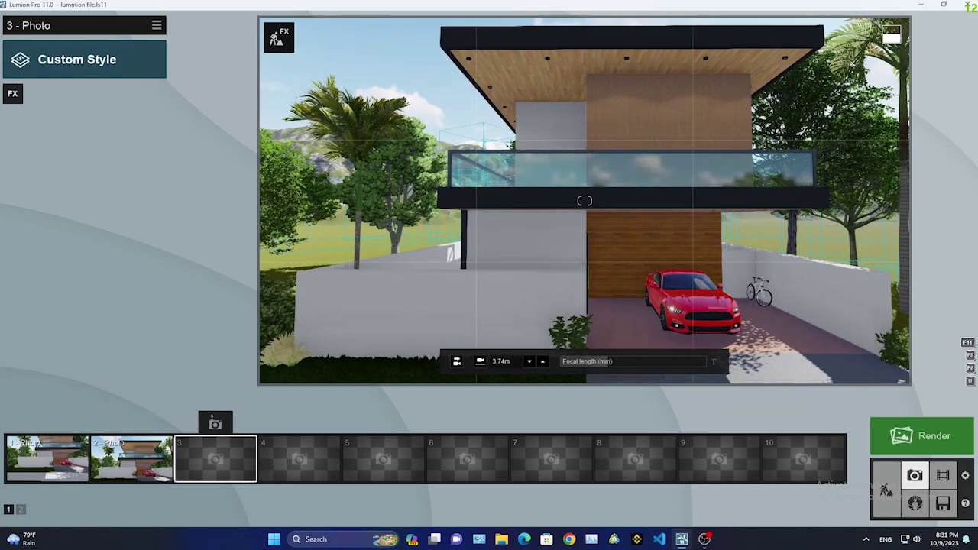
left_click(457, 364)
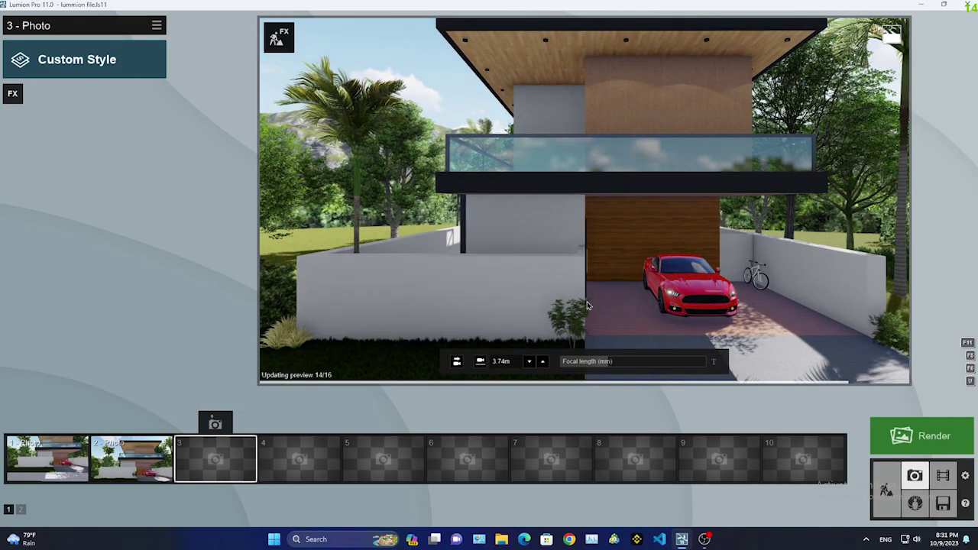
left_click(215, 423)
Move the camera into the carport and set a 30 mm focal length
key("w")
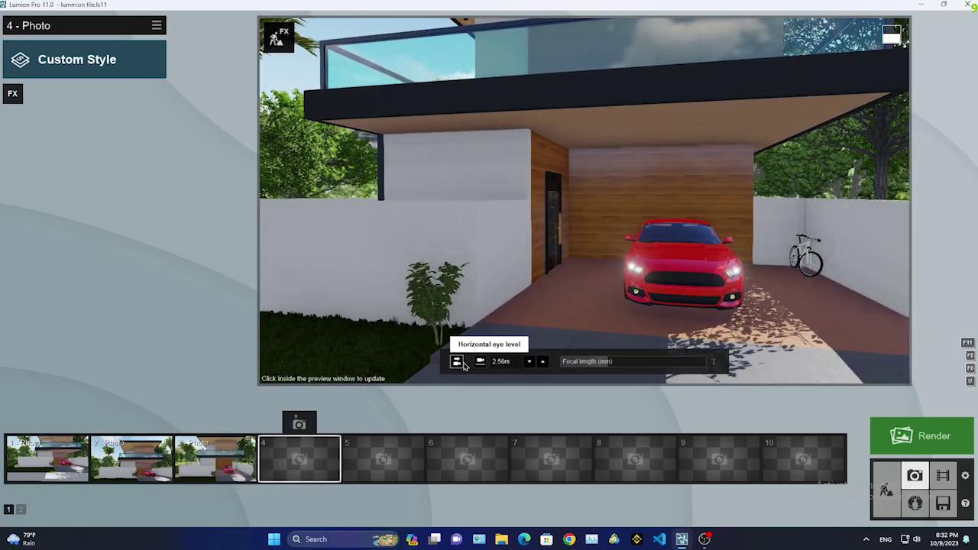
key("w")
key("e")
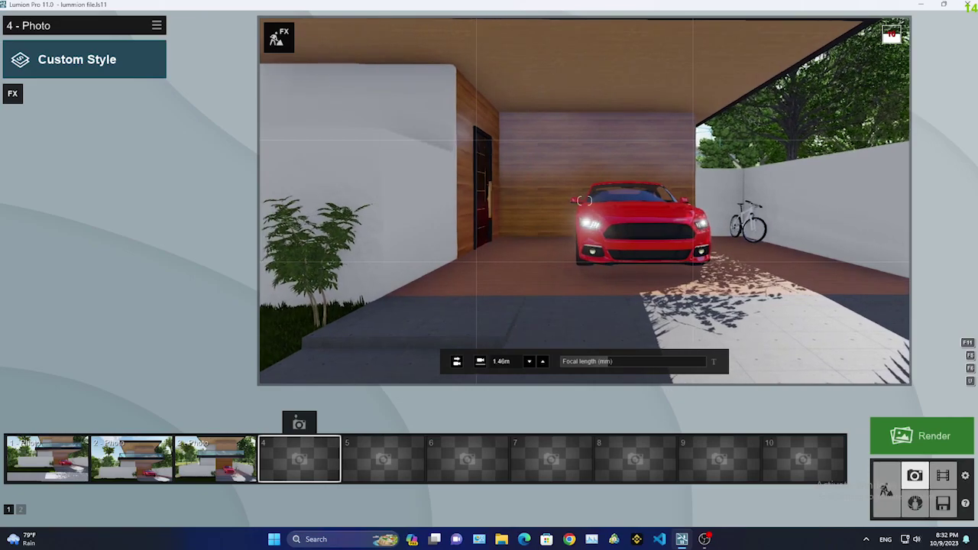
right_click_drag(583, 200, 613, 264)
left_click_drag(569, 361, 603, 362)
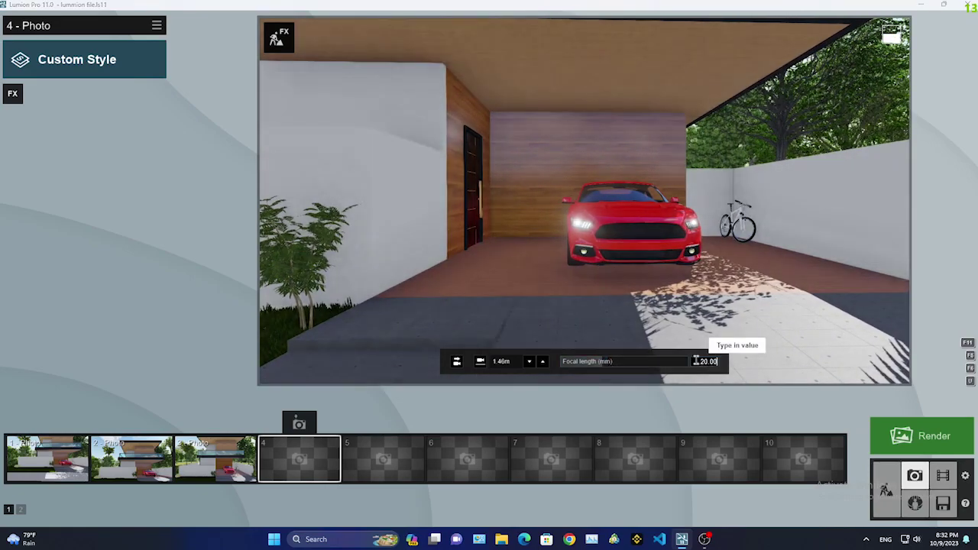
left_click(710, 361)
type("30")
key("Return")
Bring the camera to 1.60 m, centre the red car, and store it as photo 4
key("s")
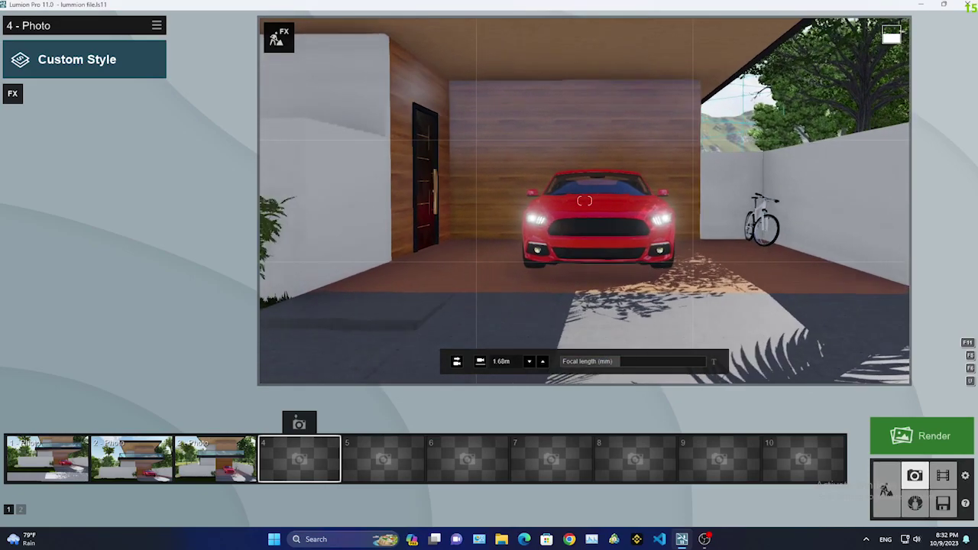
right_click_drag(466, 344, 497, 329)
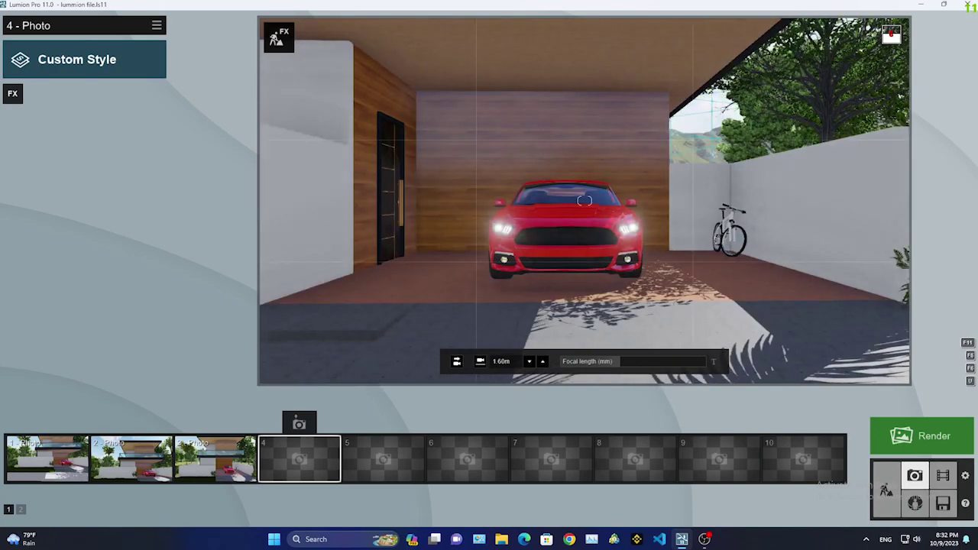
right_click_drag(509, 265, 509, 265)
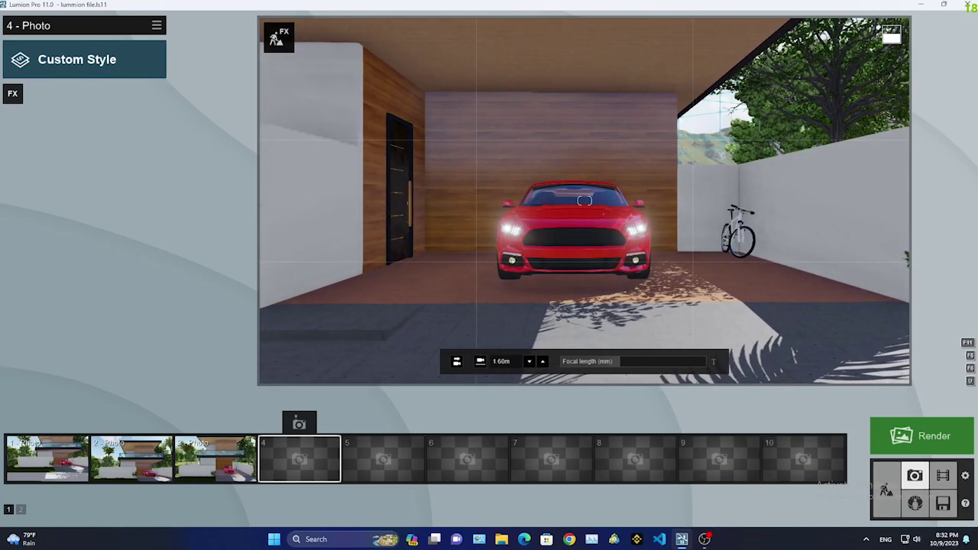
key("a")
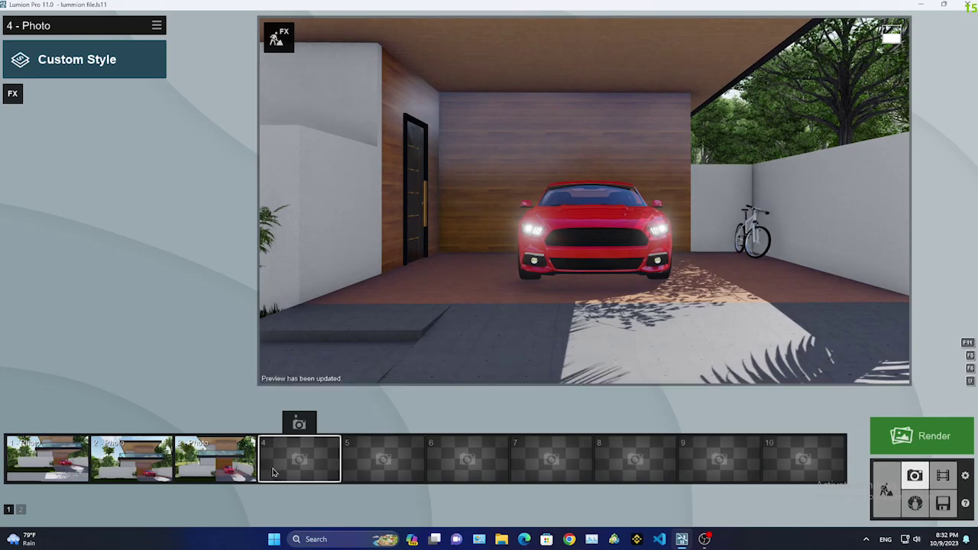
left_click(298, 423)
right_click_drag(515, 310, 710, 368)
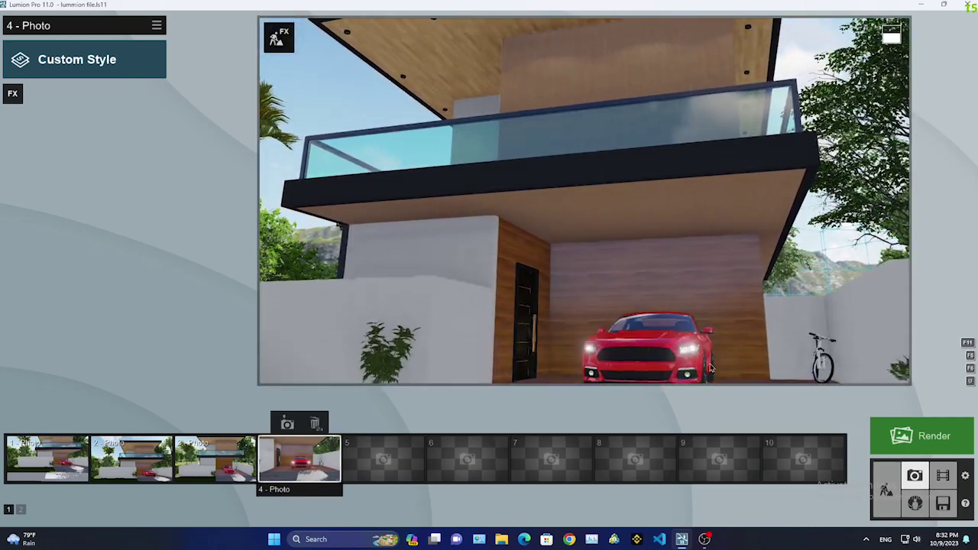
key("Return")
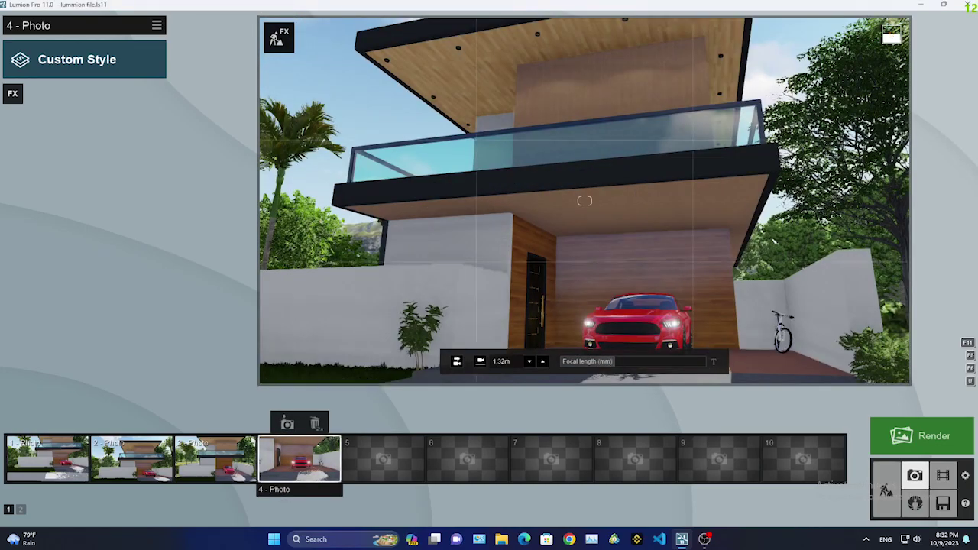
left_click(382, 459)
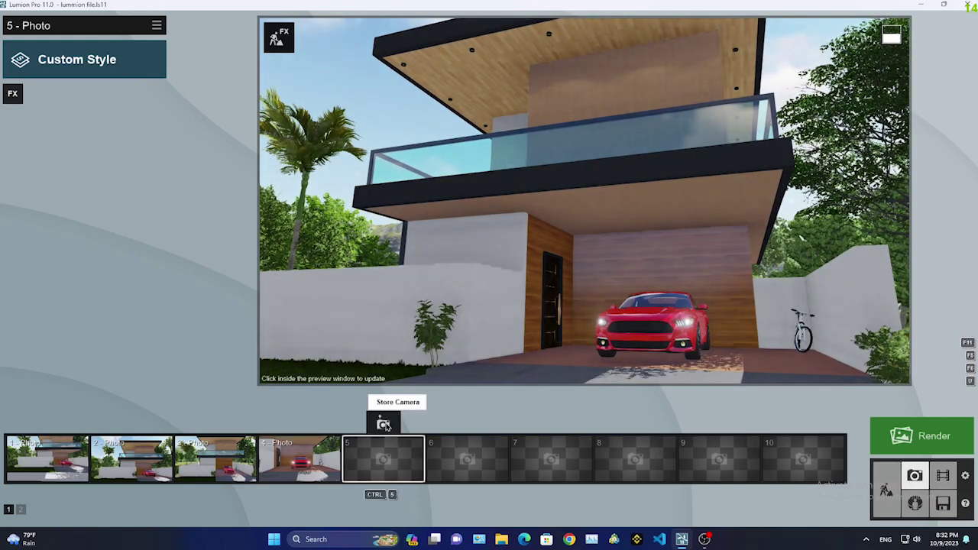
Save the front facade, side walkway and wider low corner views as photos 5, 6 and 8
left_click(384, 424)
mouse_move(534, 229)
right_mouse_down()
mouse_move(584, 201)
mouse_move(535, 340)
right_mouse_up()
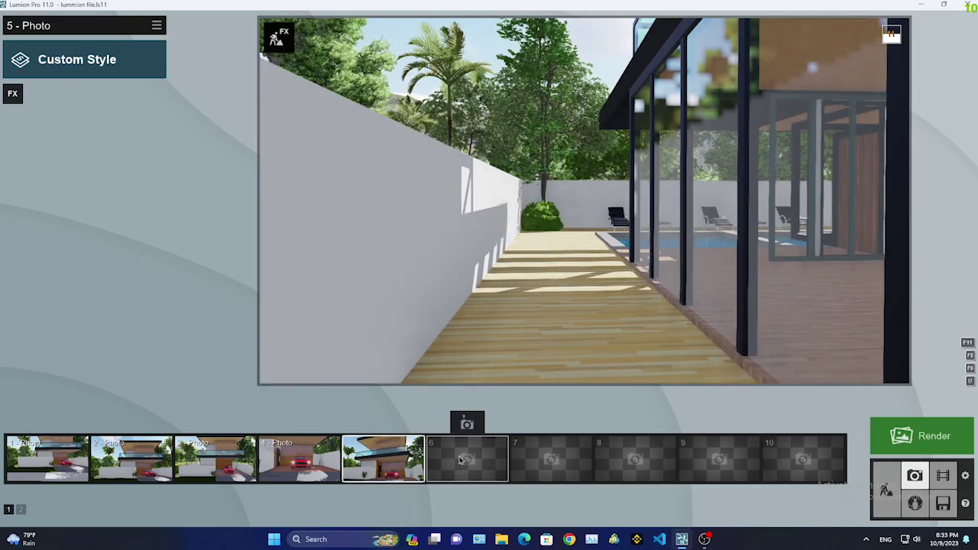
left_click(467, 424)
right_click_drag(578, 246, 584, 201)
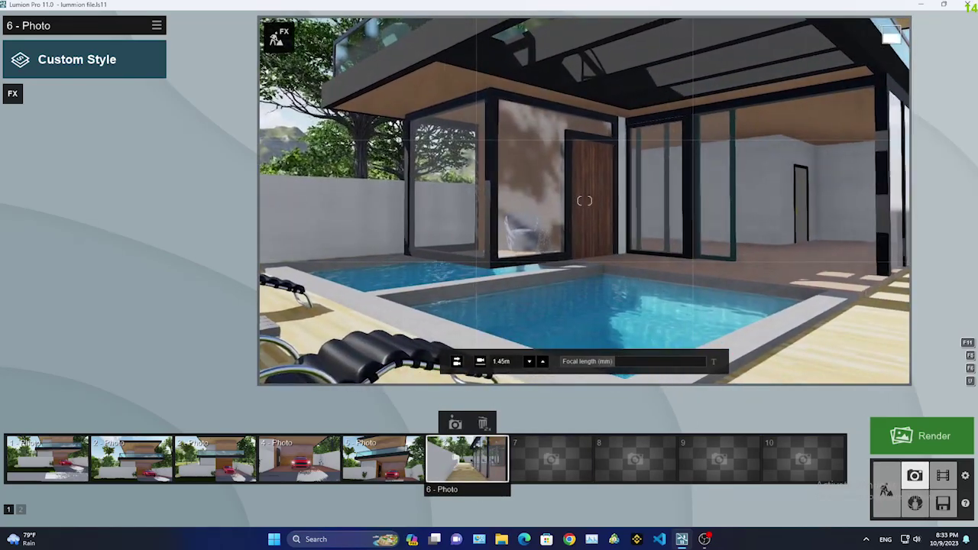
key("BackSpace")
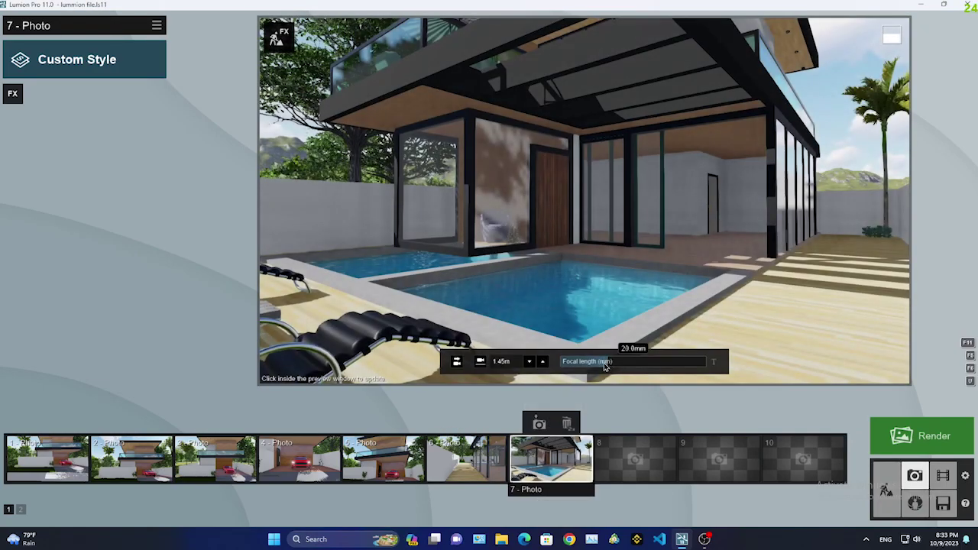
key("BackSpace")
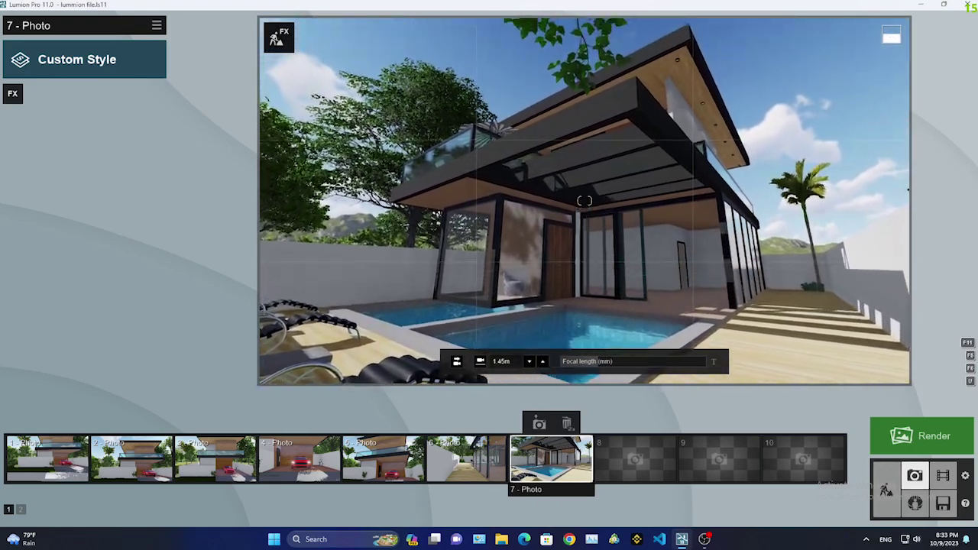
mouse_move(635, 459)
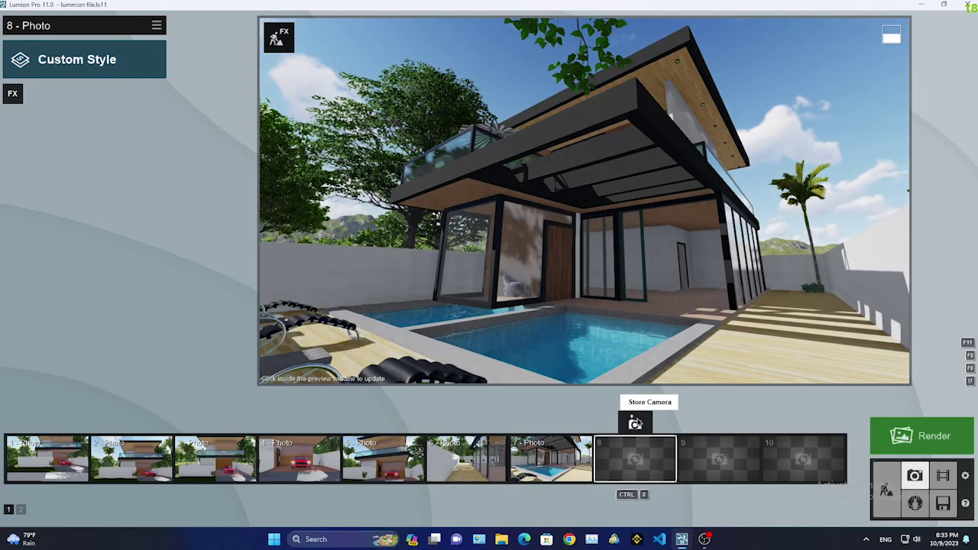
left_click(635, 423)
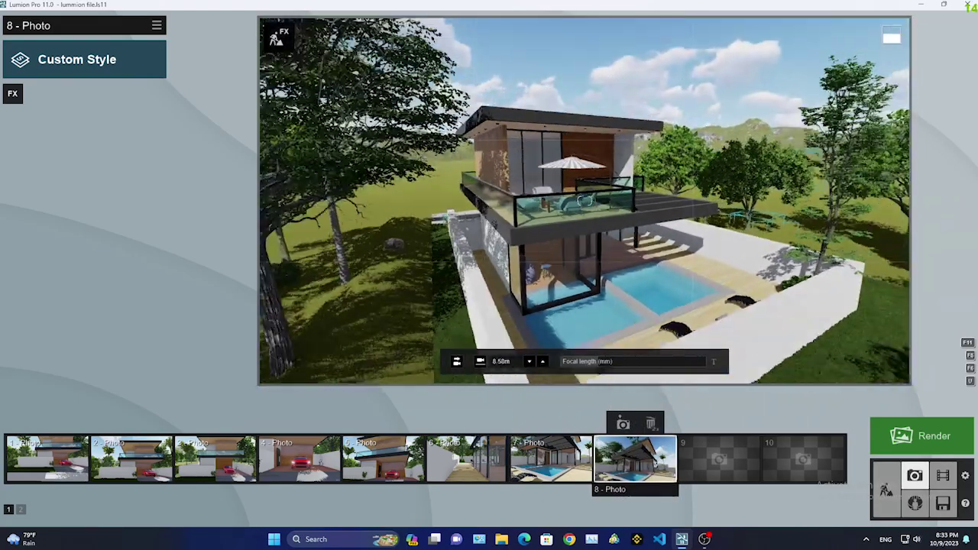
Fly down to the pool area and store the pavilion corner view as photo 9
key("w")
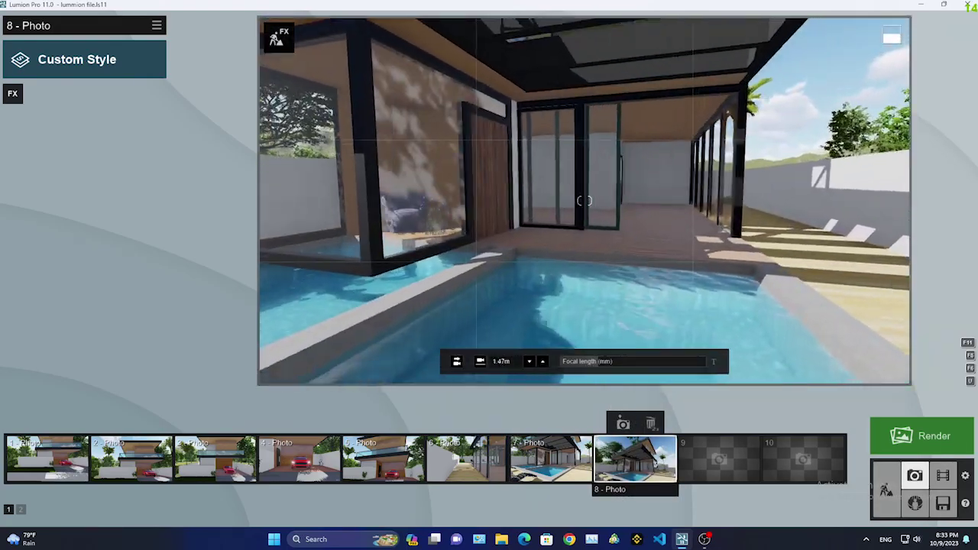
right_click_drag(584, 200, 583, 200)
key("w")
key("q")
key("q")
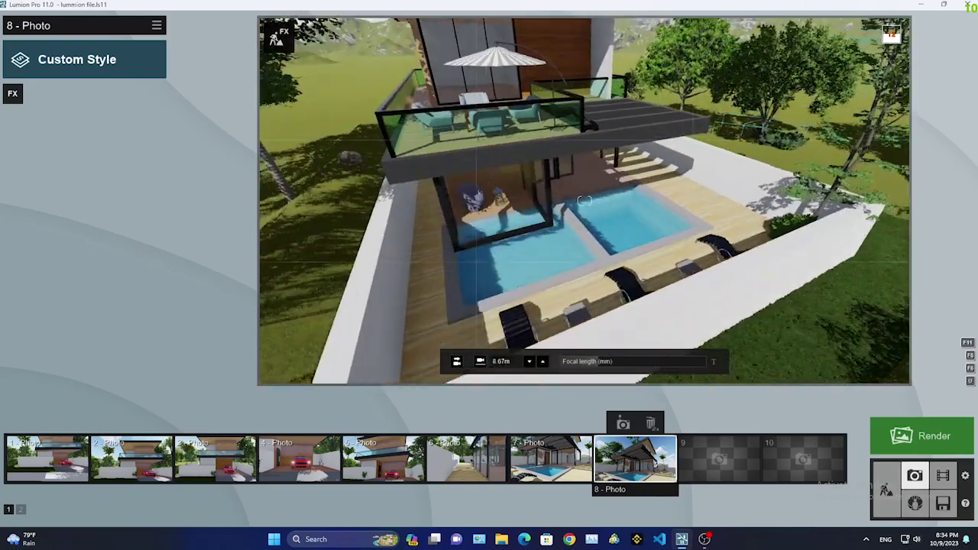
right_click_drag(595, 316, 584, 201)
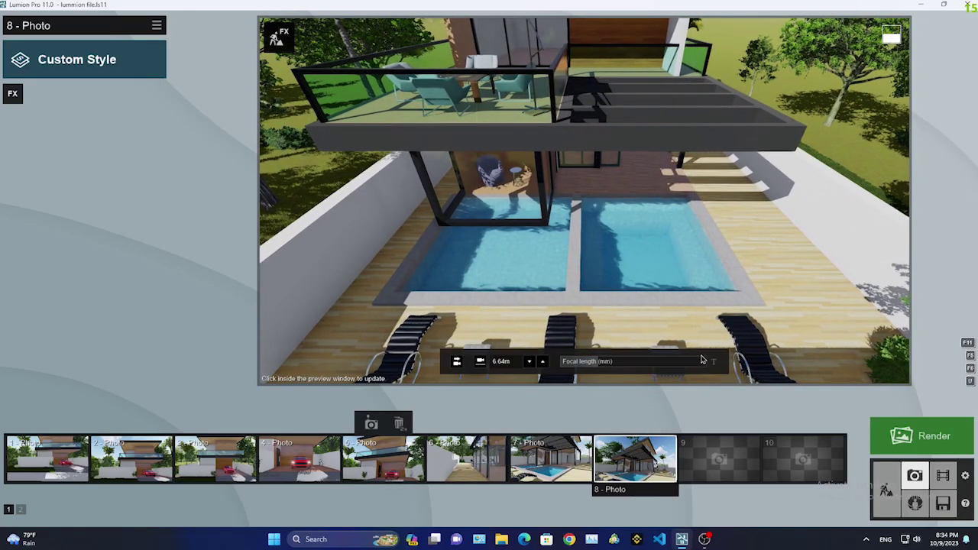
key("e")
right_click_drag(670, 270, 584, 200)
key("q")
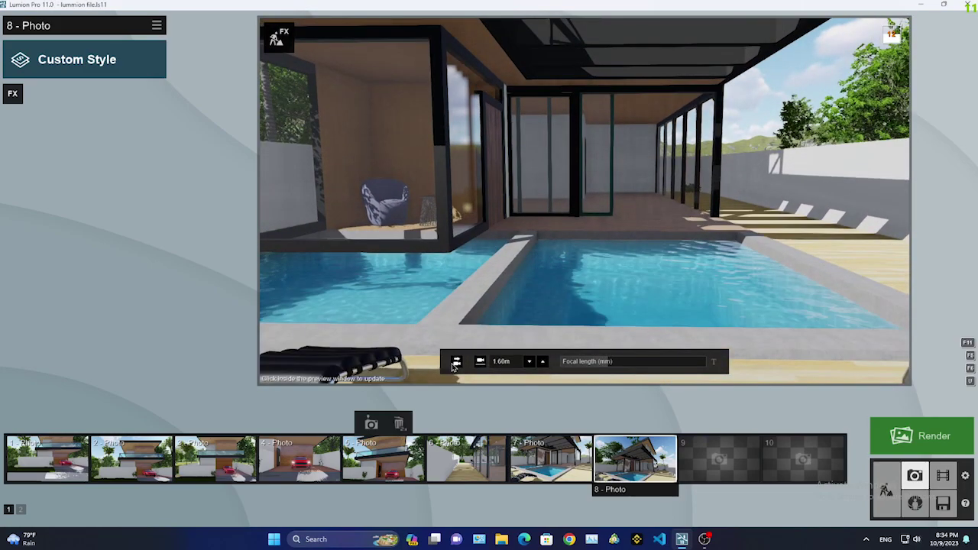
key("s")
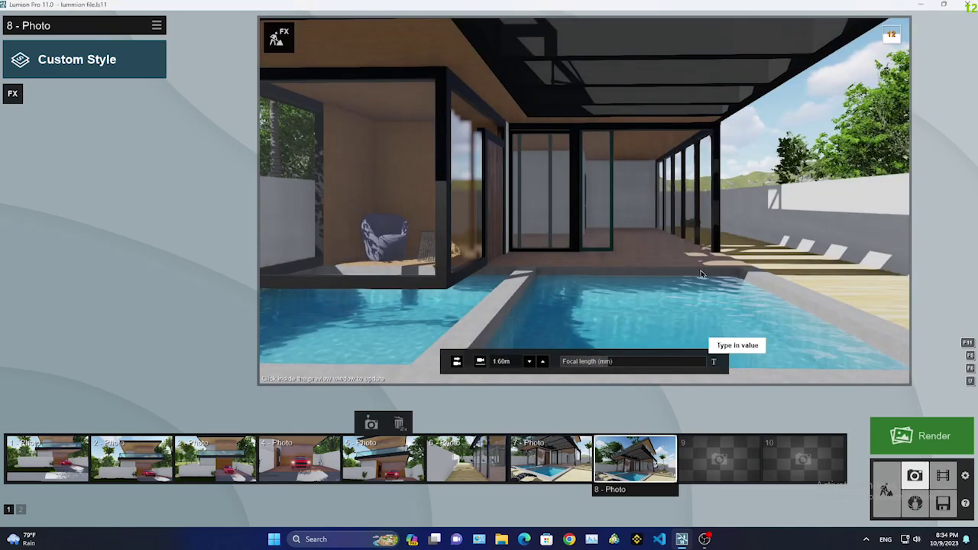
right_click_drag(733, 368, 584, 200)
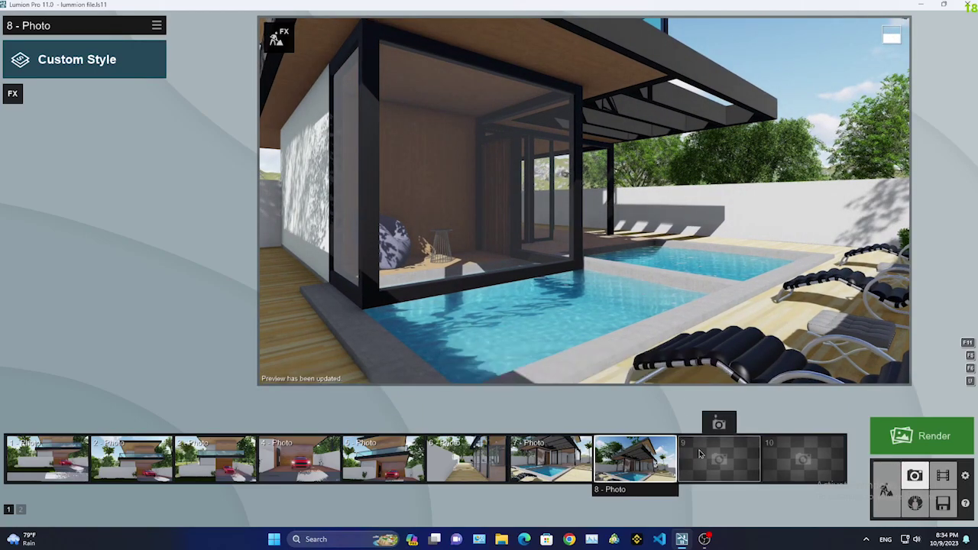
left_click(718, 425)
right_click_drag(595, 299, 583, 200)
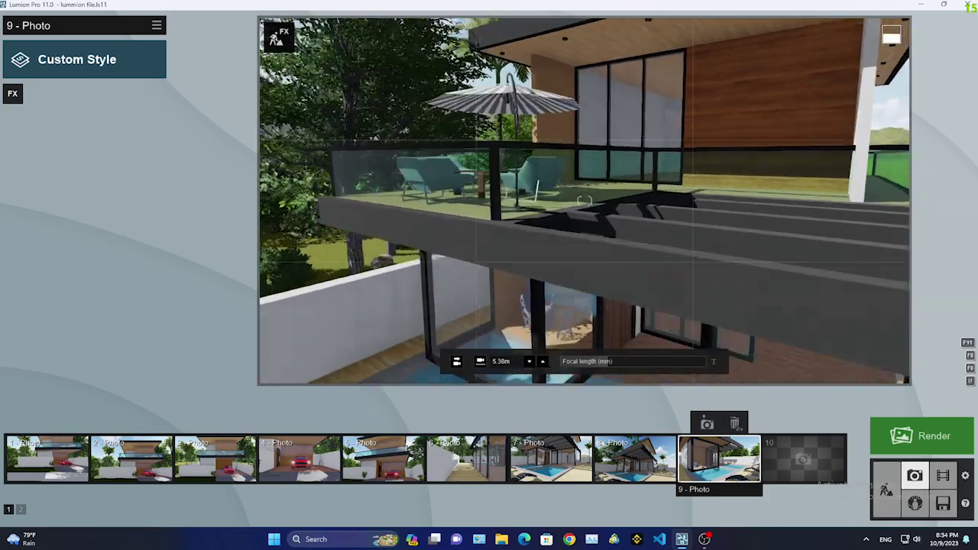
Recall photos 7 and 8, then frame the glass pavilion beside the pool
left_click(718, 458)
left_click(550, 459)
left_click(634, 458)
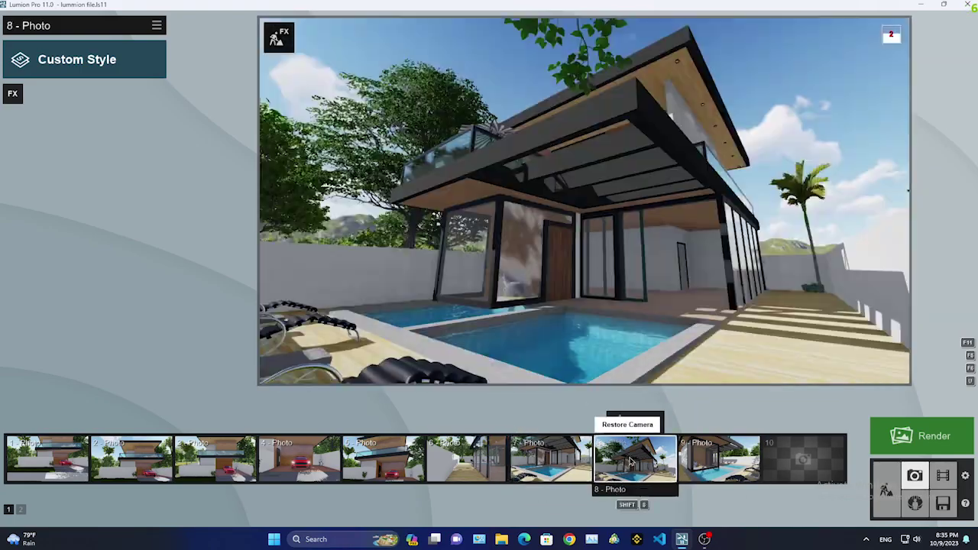
right_click_drag(584, 201, 584, 200)
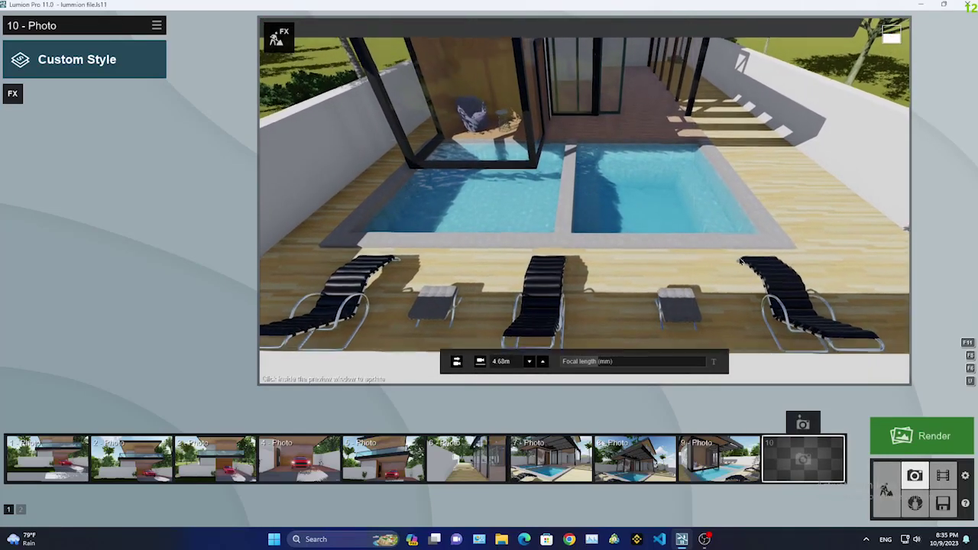
right_click_drag(740, 261, 583, 200)
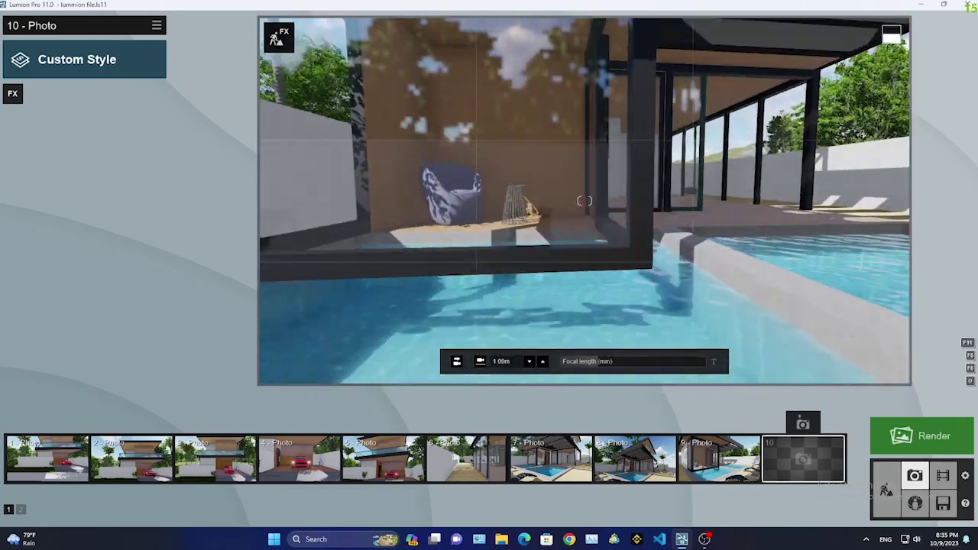
right_click_drag(480, 362, 583, 200)
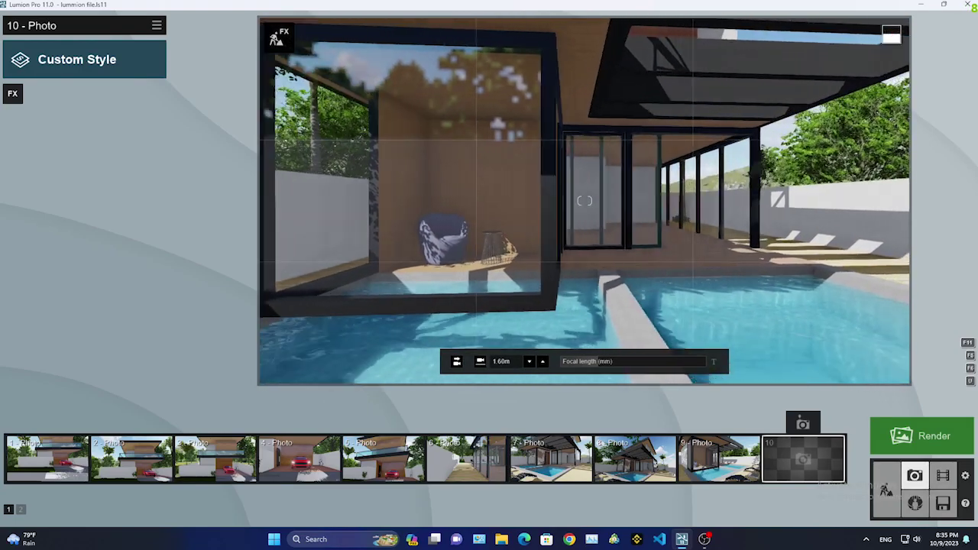
right_click_drag(568, 302, 584, 200)
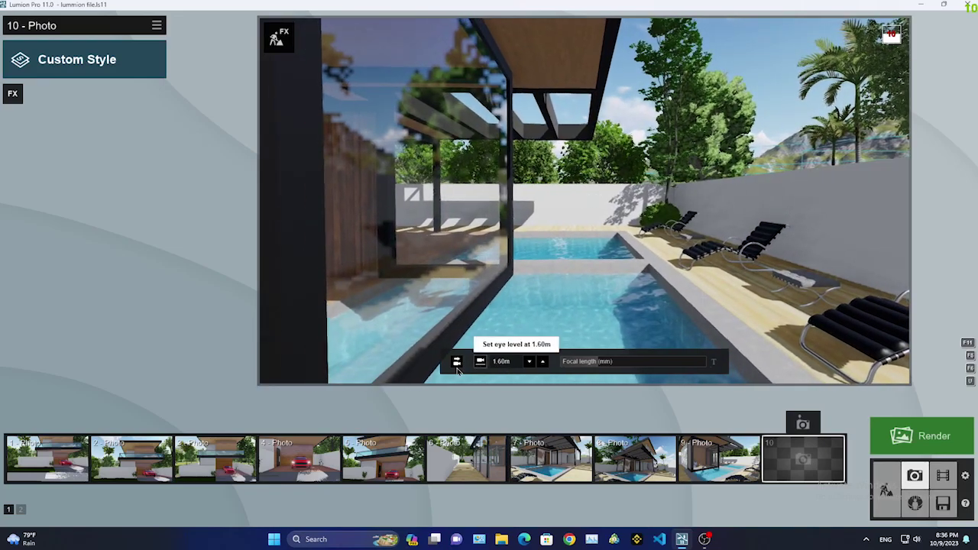
right_click_drag(583, 200, 584, 201)
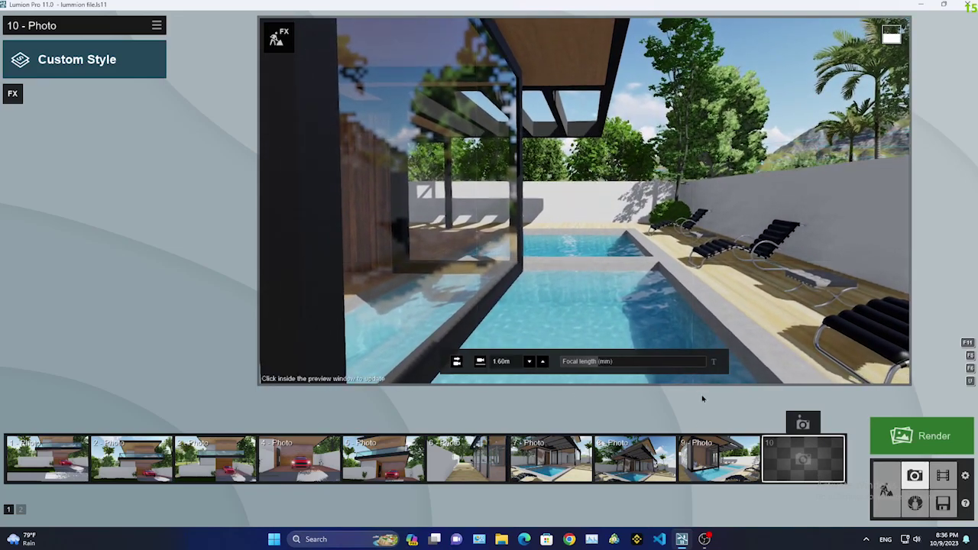
Set 1.60 m eye level and 20 mm focal length, then store it as photo 10
left_click(479, 363)
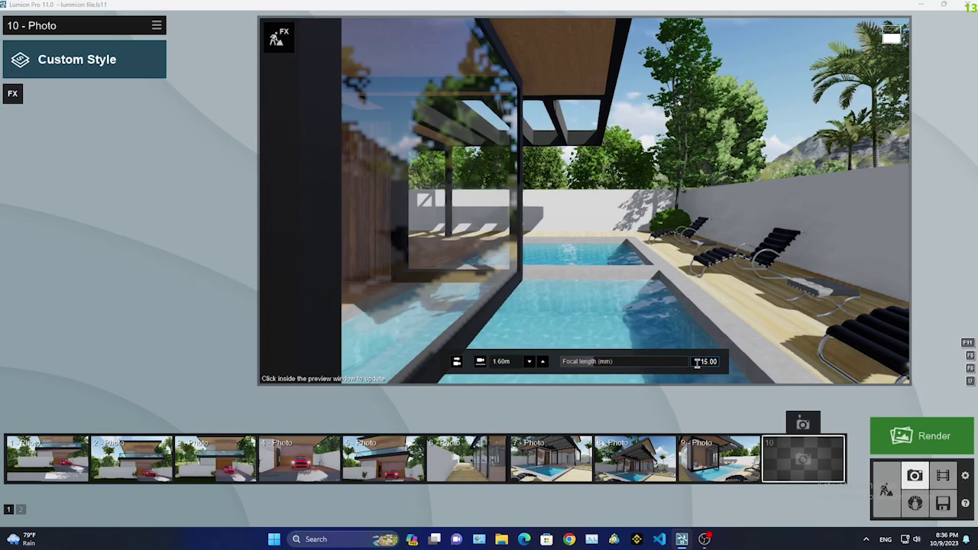
left_click(697, 361)
type("20")
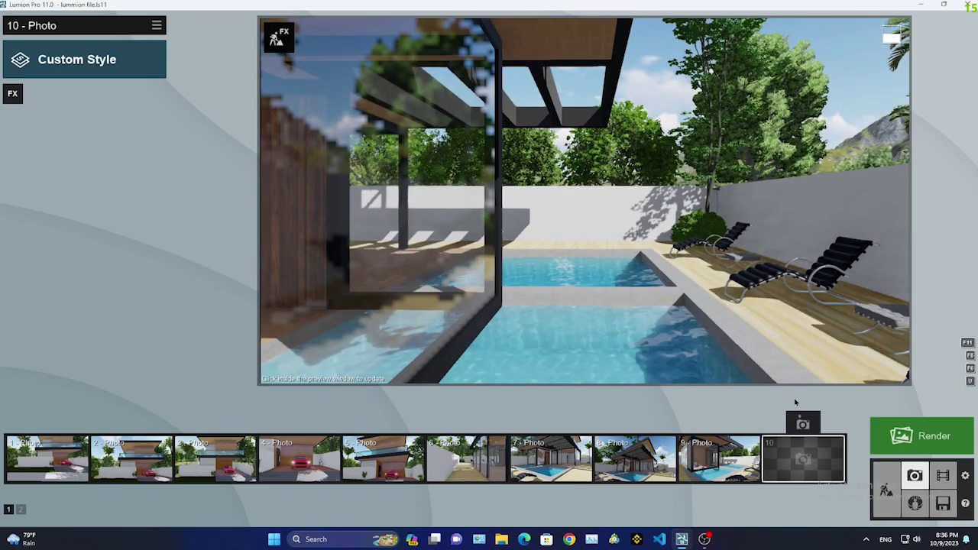
left_click(803, 423)
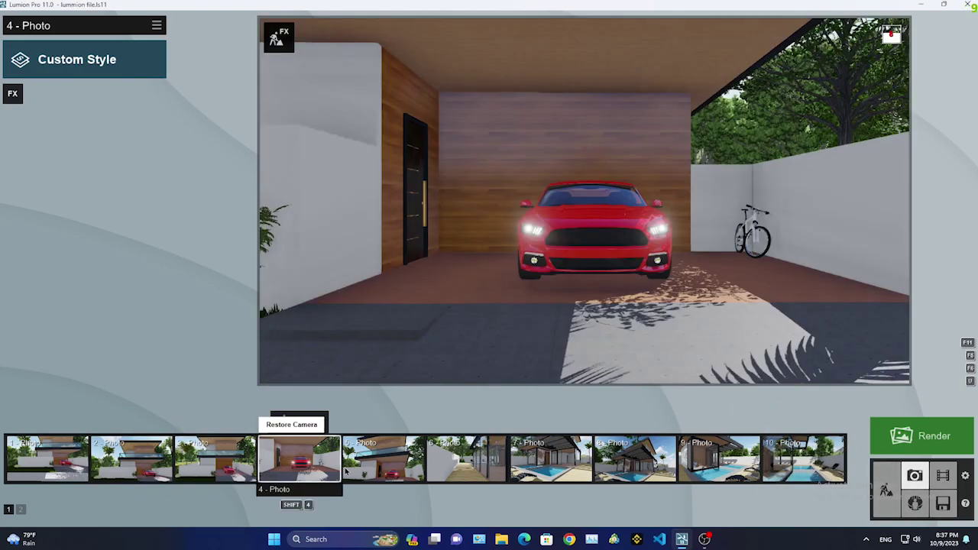
Review photos 4, 5, 10 and 9, and move photo 9 to the sixth position
left_click(322, 467)
right_click_drag(534, 200, 583, 200)
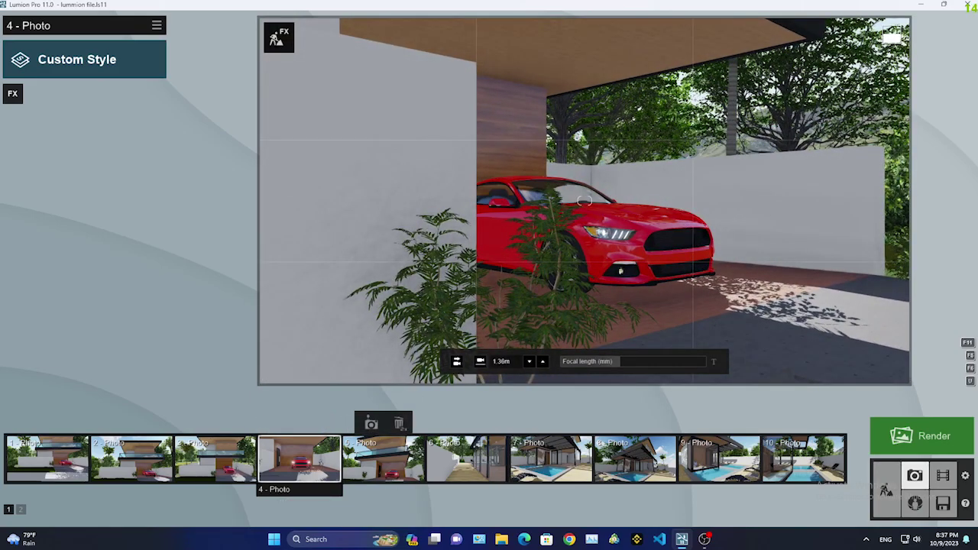
left_click(413, 467)
left_click(808, 480)
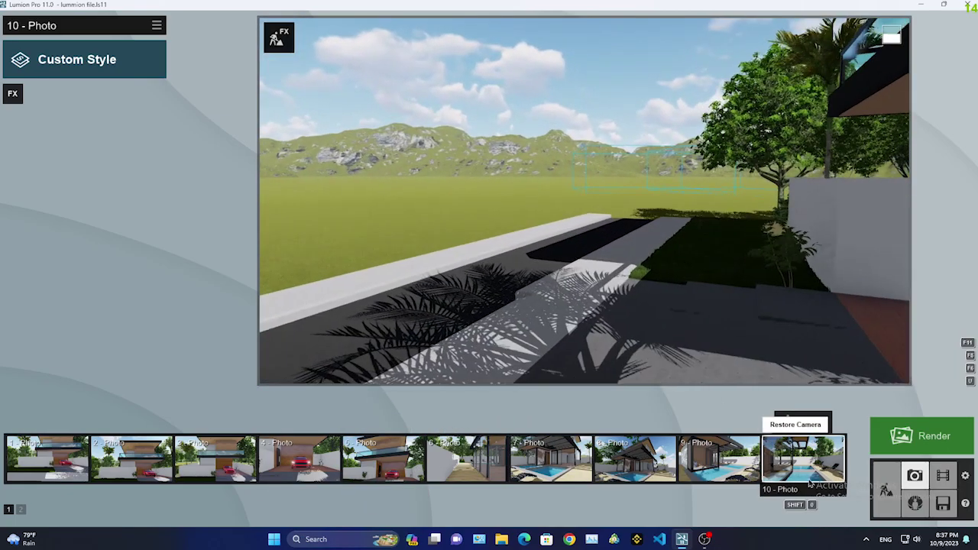
left_click(704, 478)
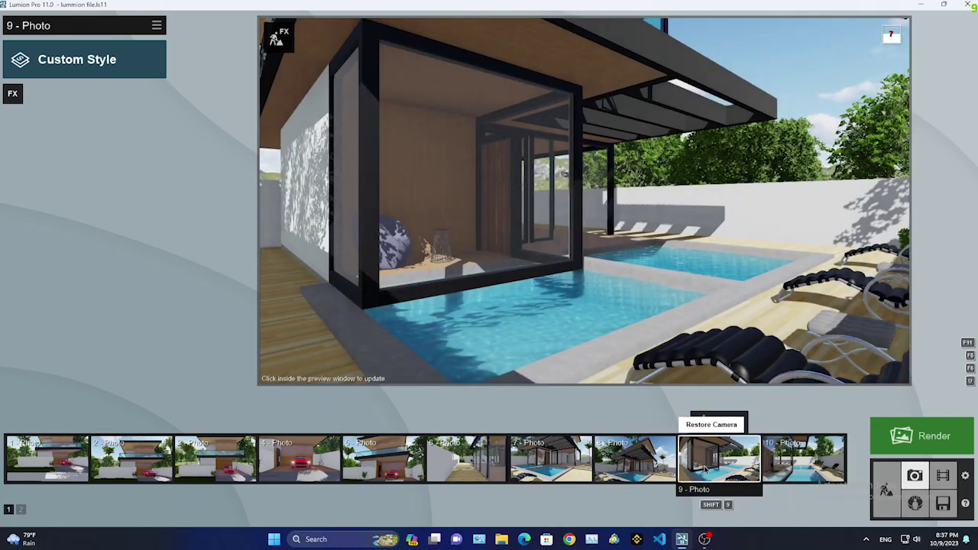
left_click_drag(662, 466, 466, 462)
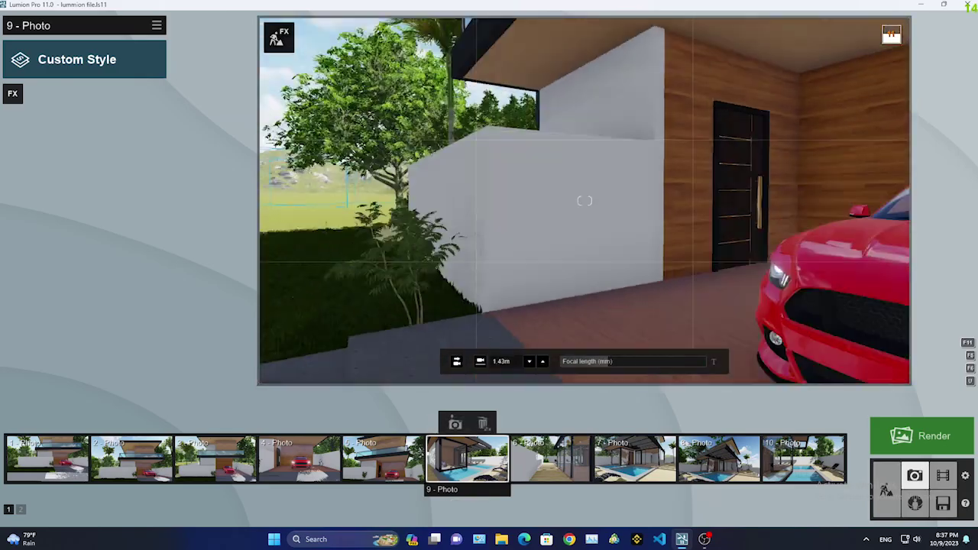
Move toward the red car at 1.30 m with a longer focal length and save as photo 9
key("w")
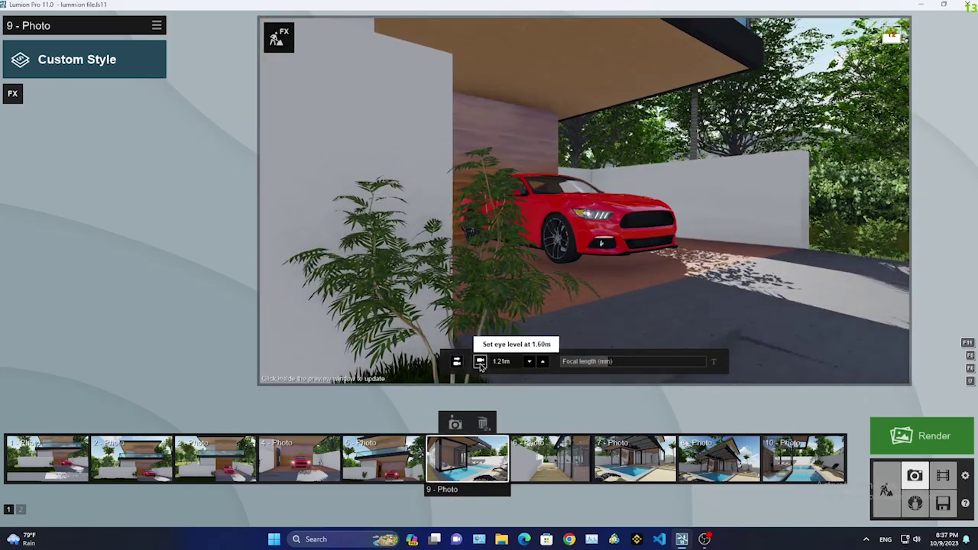
left_click(529, 361)
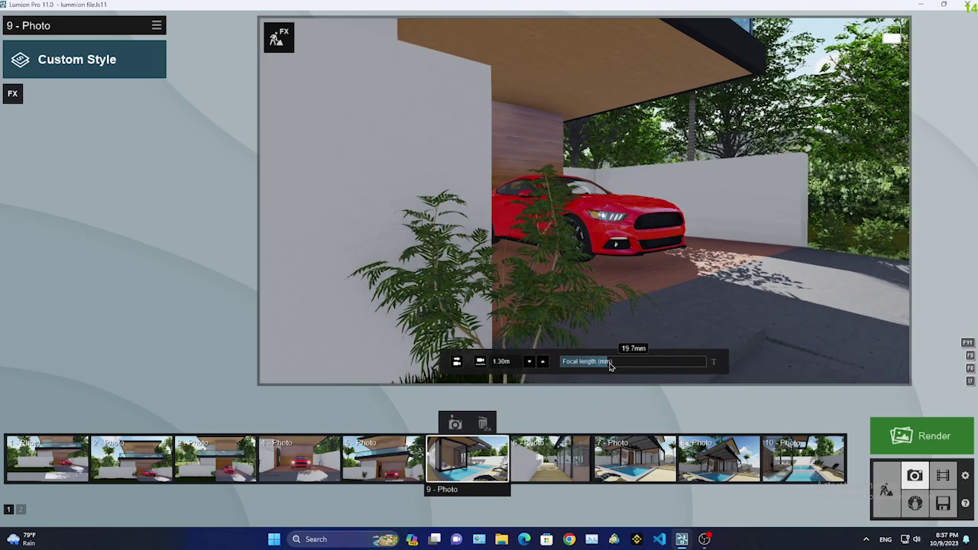
left_click_drag(609, 367, 619, 367)
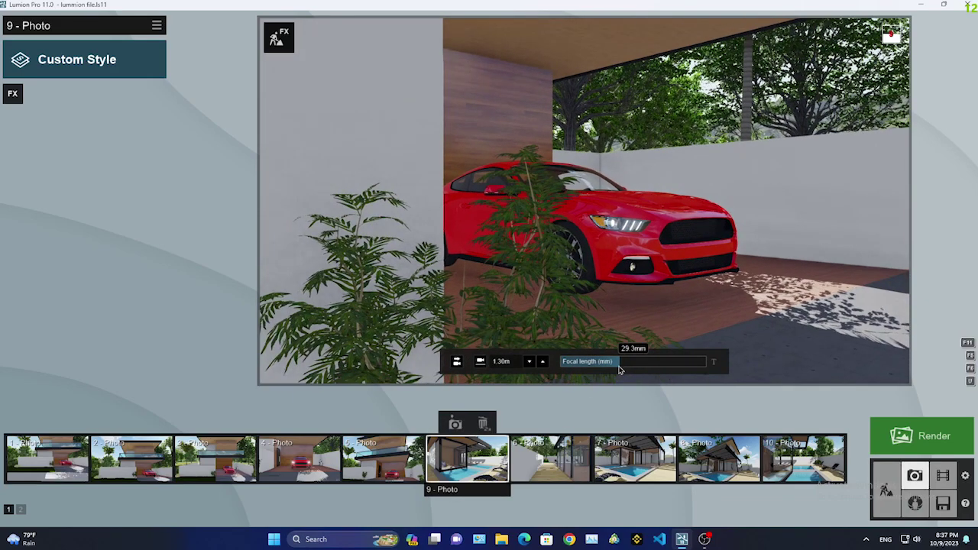
left_click(464, 430)
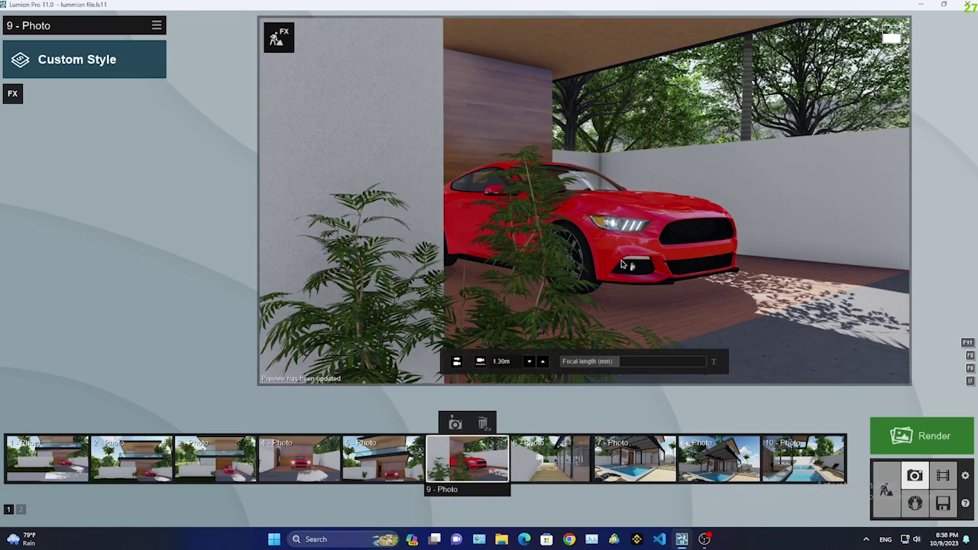
In Build mode, move the red car slightly toward the viewer, then return to Photo mode
left_click(886, 490)
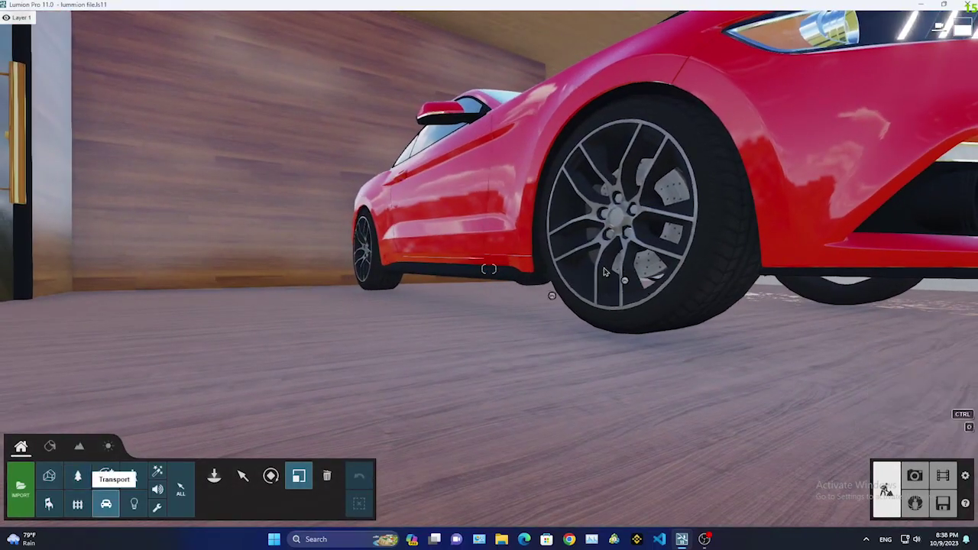
left_click(106, 503)
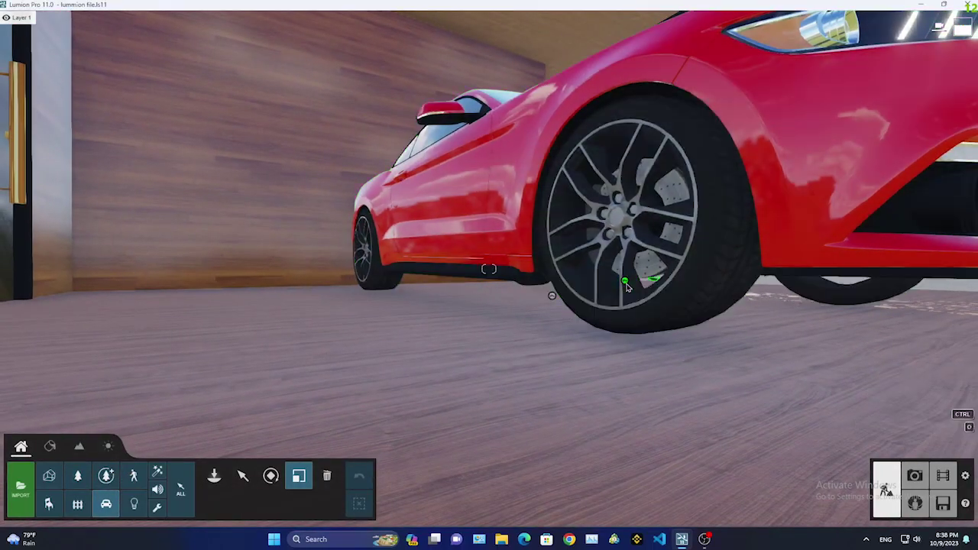
left_click(573, 234)
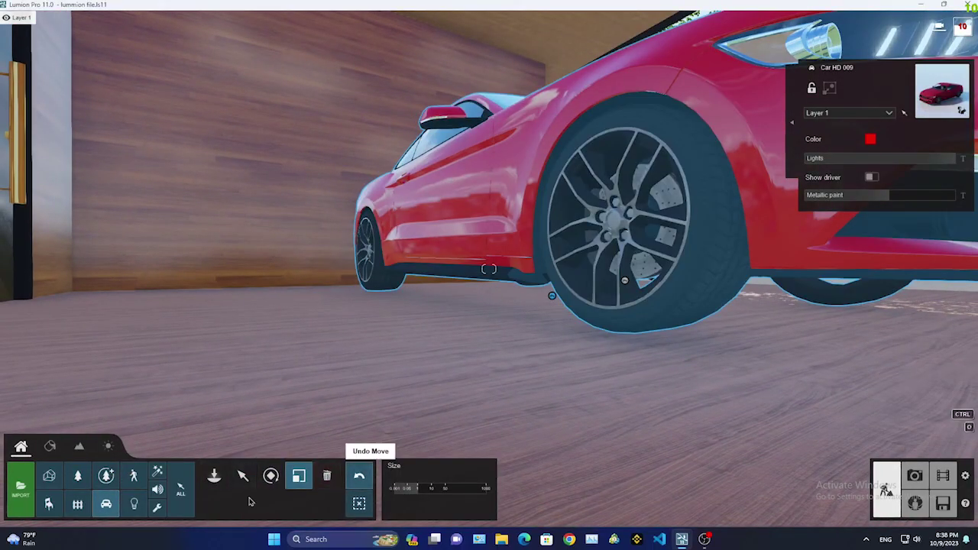
left_click(242, 475)
left_click_drag(554, 297, 563, 336)
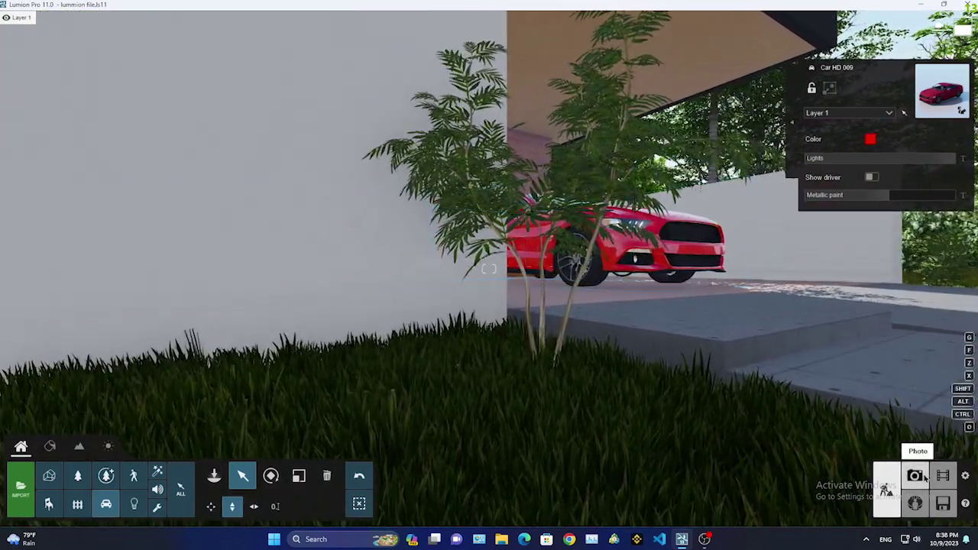
left_click(914, 475)
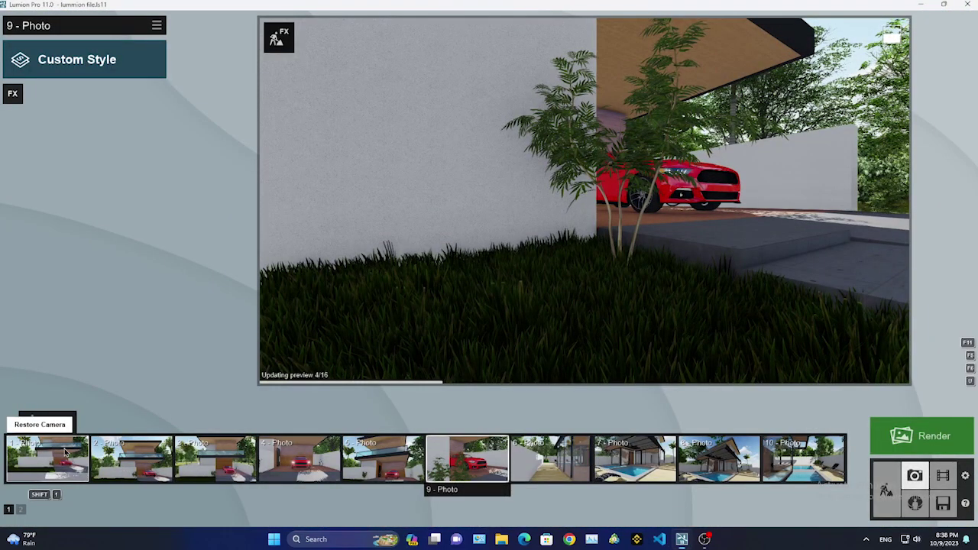
Preview the saved camera views of photos 1 through 5
left_click(64, 451)
left_click(130, 459)
left_click(214, 458)
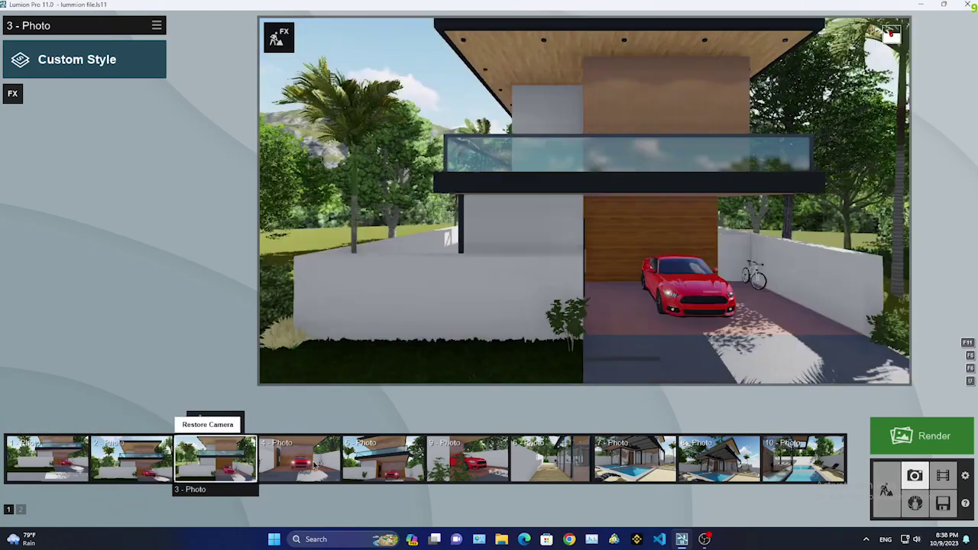
left_click(321, 464)
left_click(373, 468)
Restore photo 9's camera, lower it to 1.20 m, level it, and re-save
left_click(462, 462)
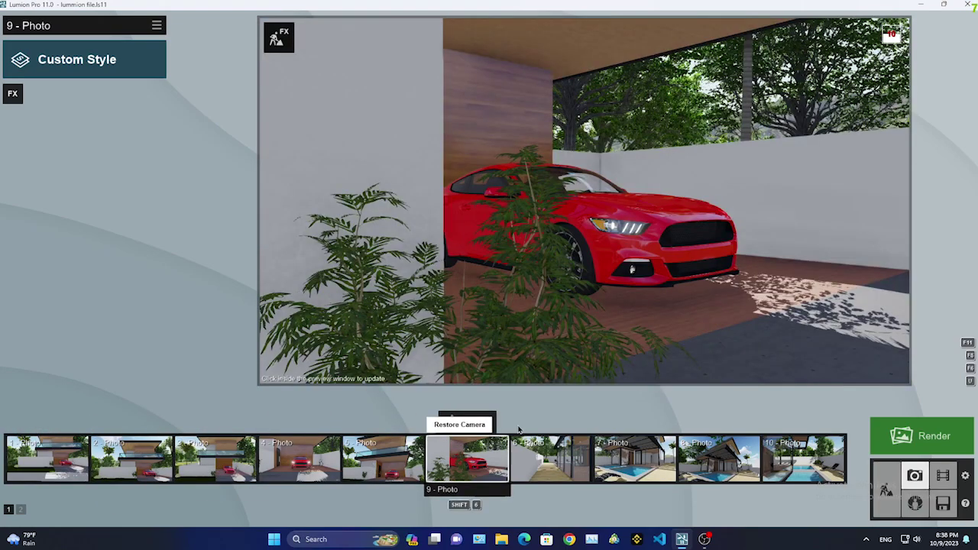
left_click(456, 424)
left_click(527, 363)
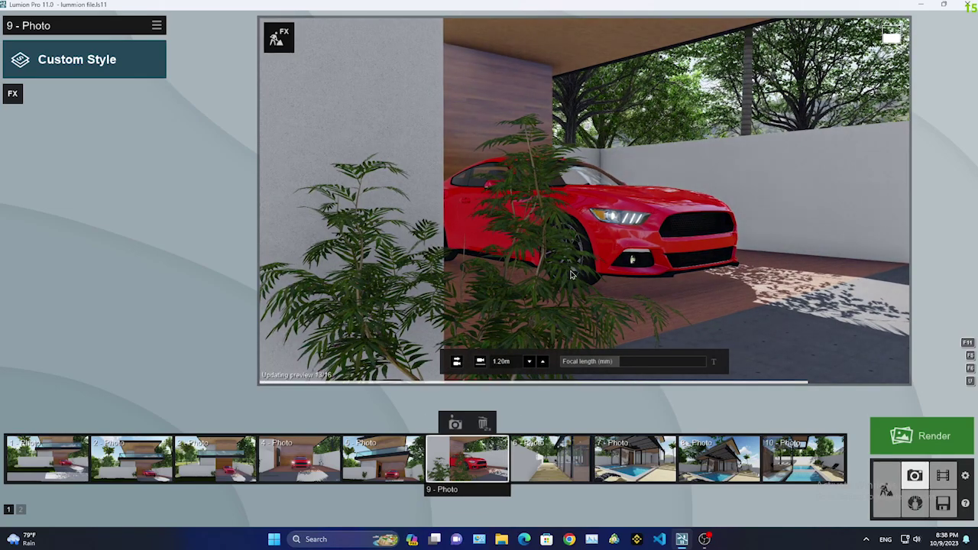
left_click(456, 362)
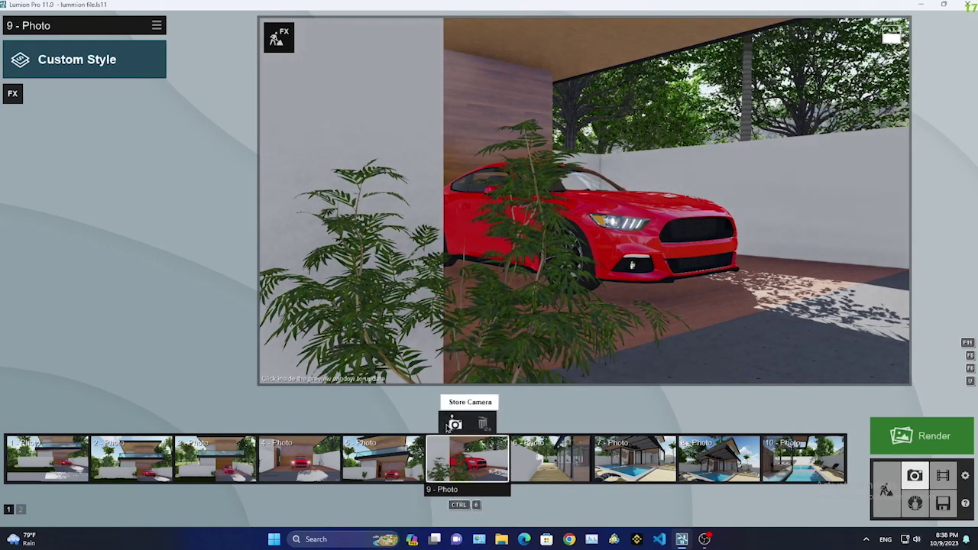
left_click(569, 258)
Preview the saved views of photos 6, 7, 8 and 10
left_click(544, 459)
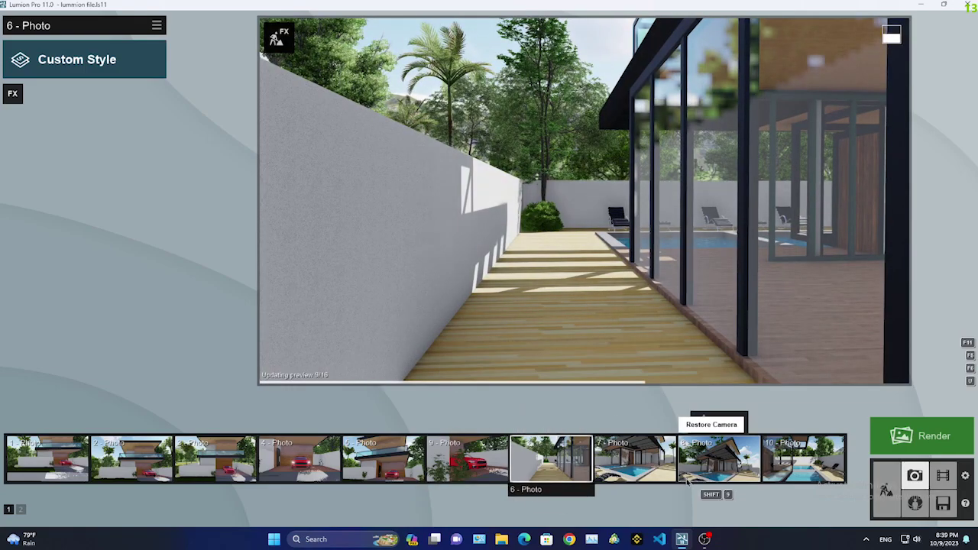
left_click(630, 458)
left_click(714, 463)
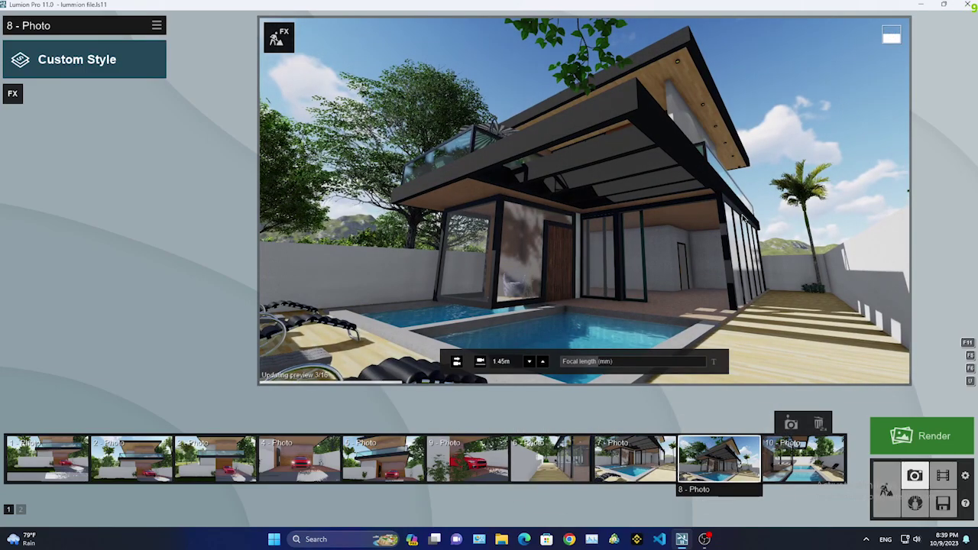
left_click(802, 458)
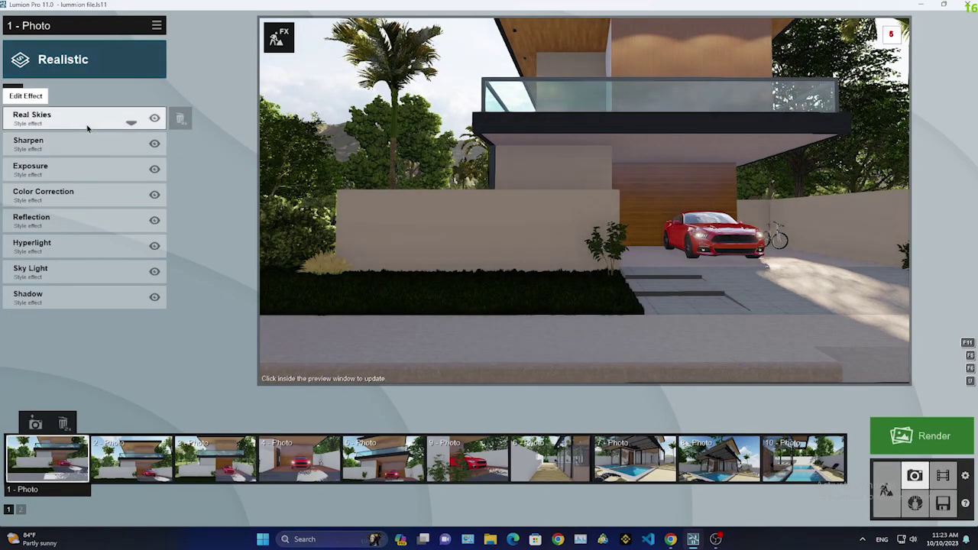
Apply a Clear Real Skies sky to photo 1 and rotate its heading
left_click(88, 122)
left_click(605, 107)
left_click(327, 179)
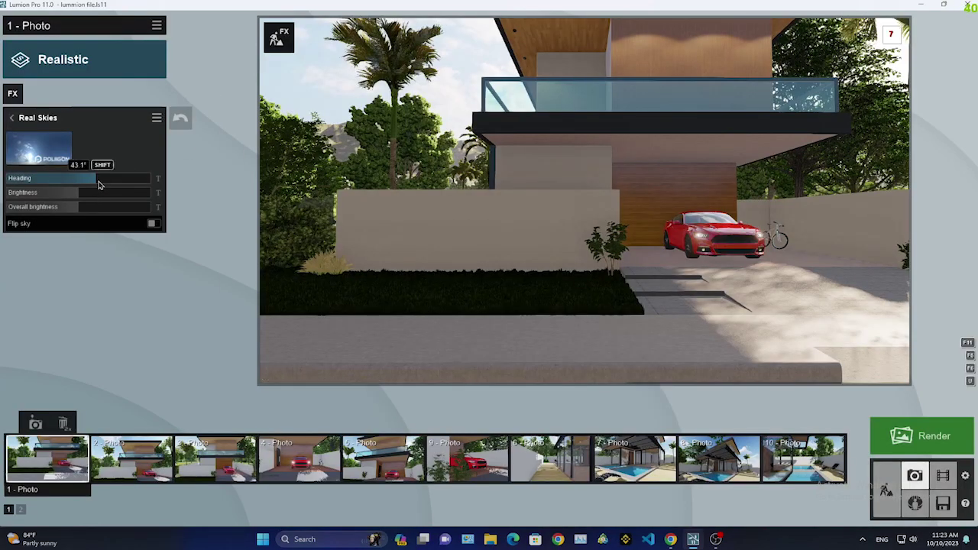
left_click_drag(96, 183, 79, 184)
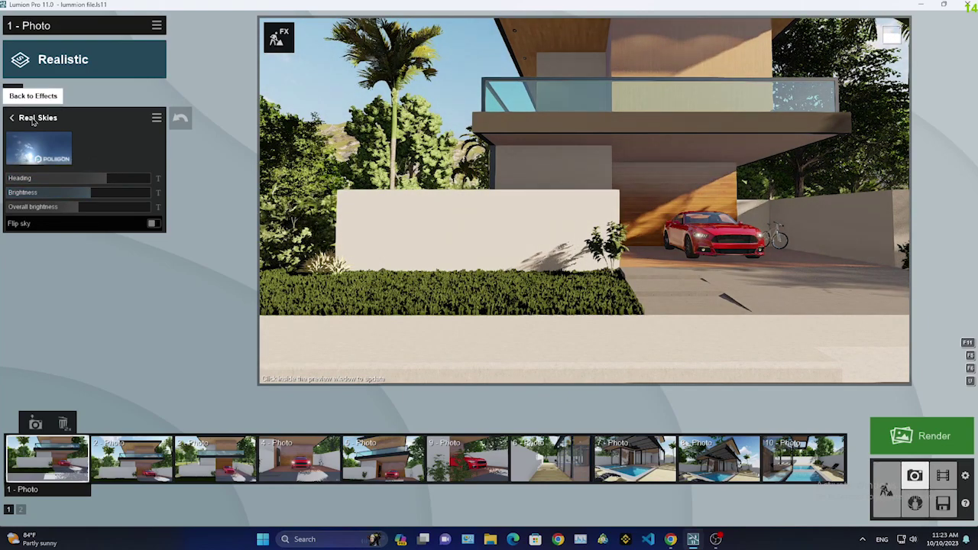
Adjust photo 1's Exposure, Color Correction, Reflection, Hyperlight and Sky Light settings
left_click(11, 117)
left_click(77, 166)
left_click(11, 118)
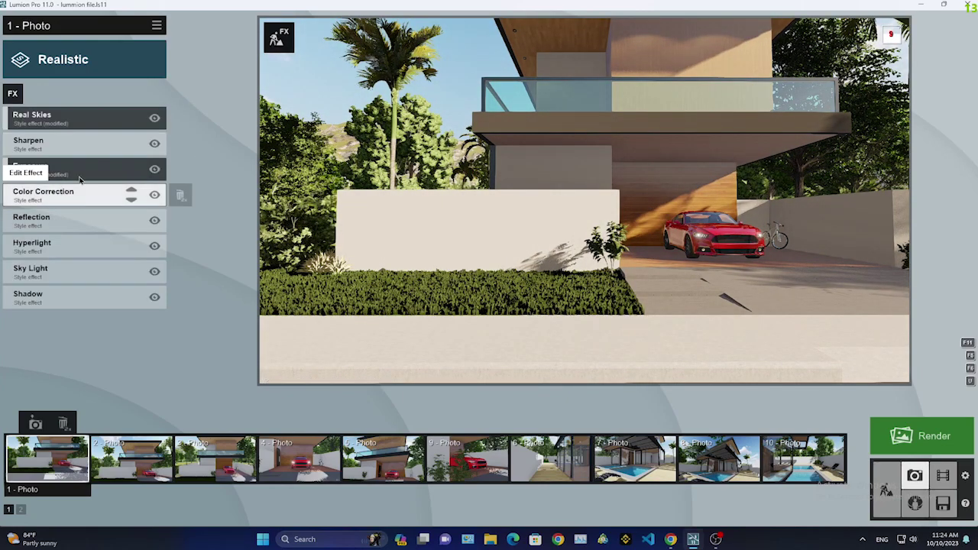
left_click(31, 192)
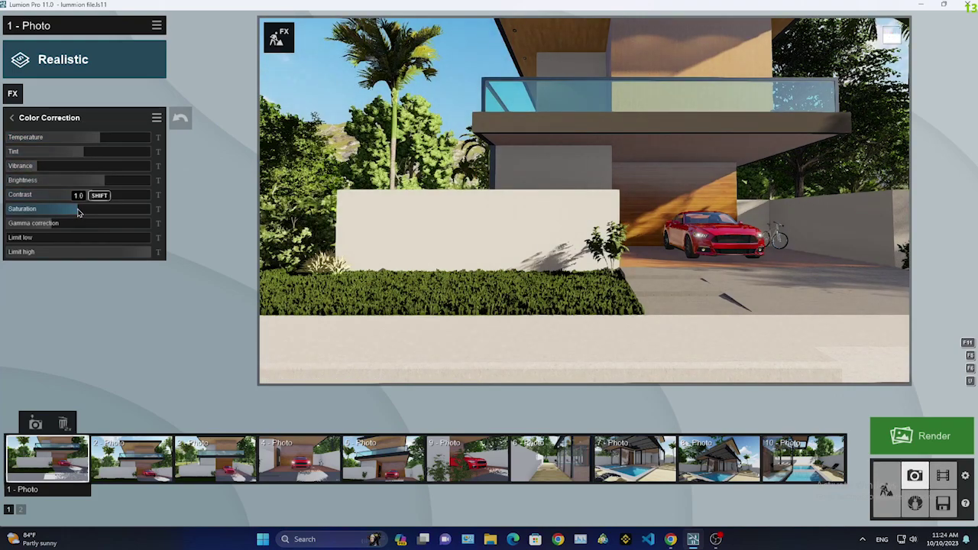
left_click(46, 123)
left_click(67, 223)
left_click(12, 118)
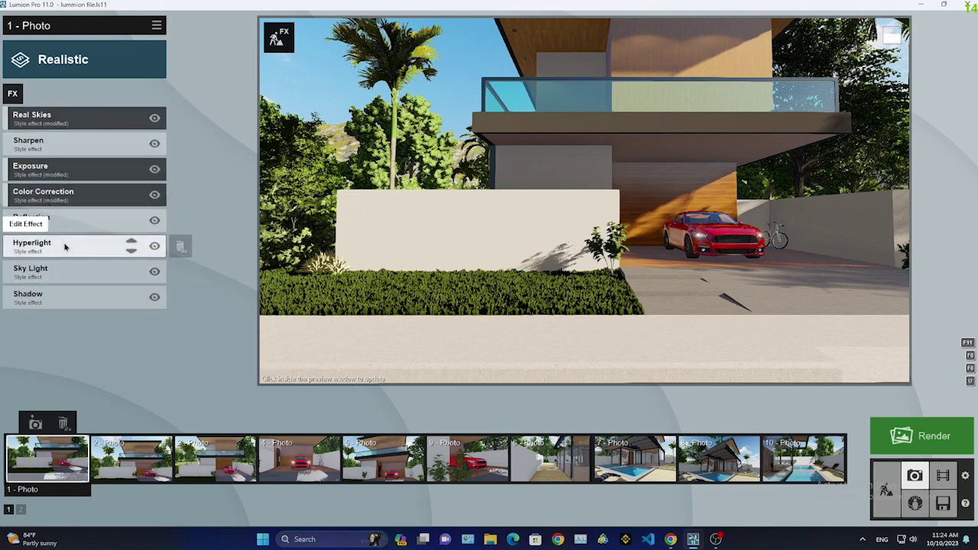
left_click(66, 243)
left_click(36, 125)
left_click(75, 157)
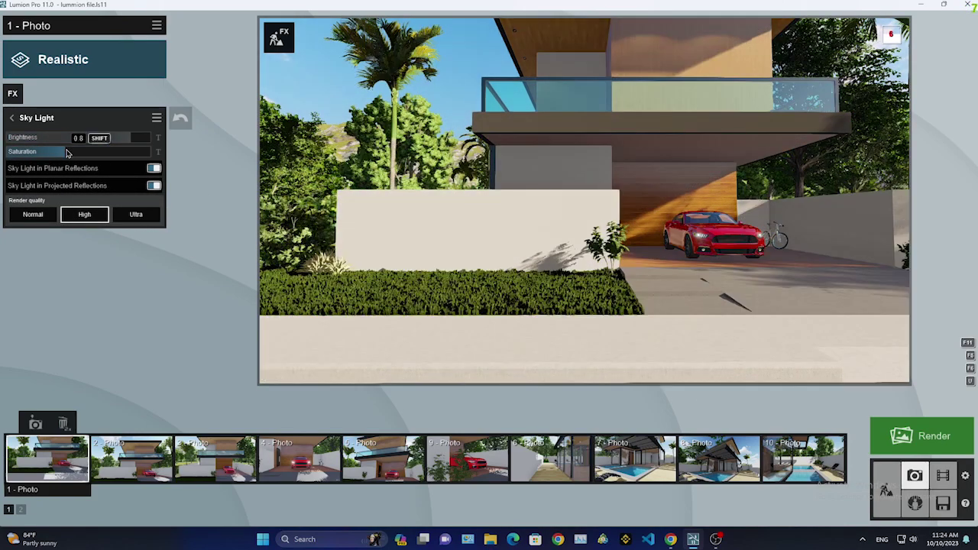
Raise Omnishadow from 0.5 to 2.5, then return to Build mode
left_click(12, 118)
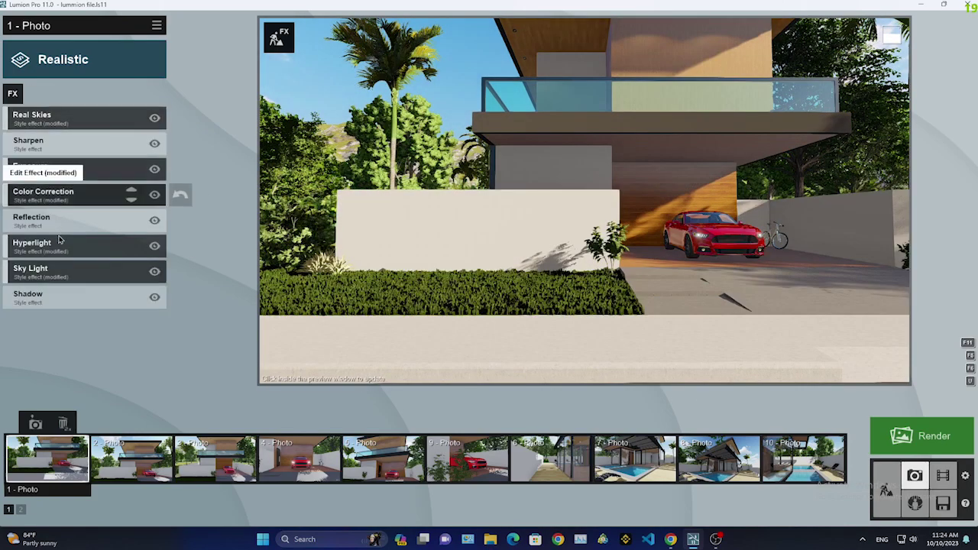
left_click(74, 297)
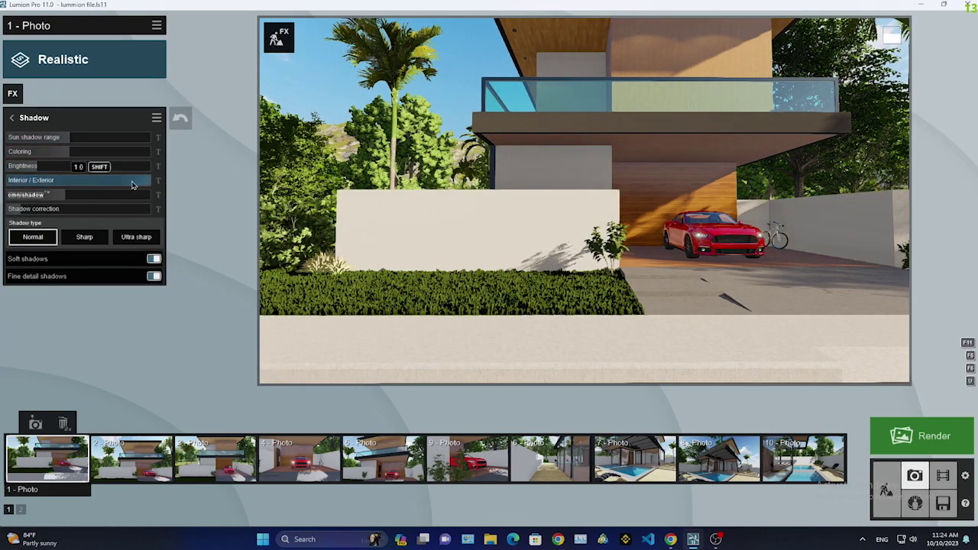
left_click_drag(96, 201, 140, 204)
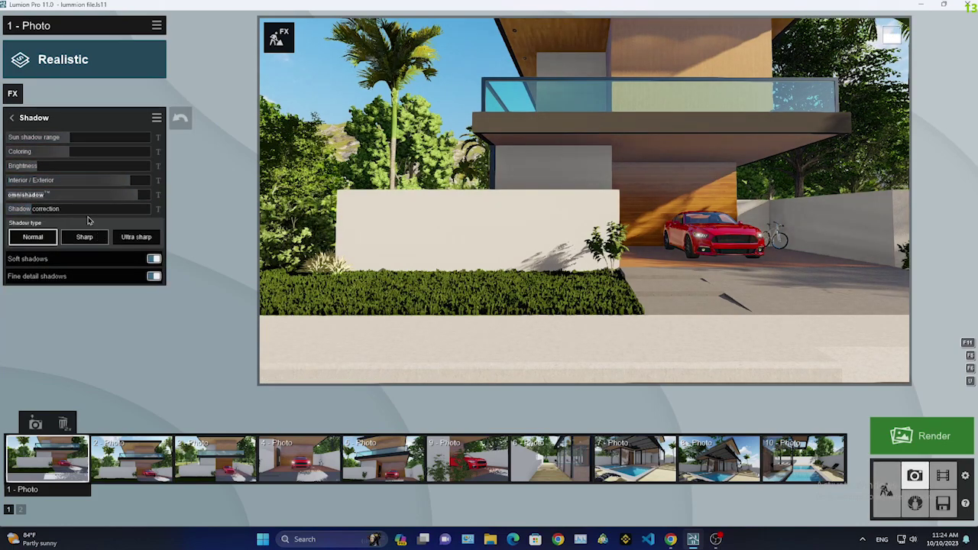
left_click(398, 262)
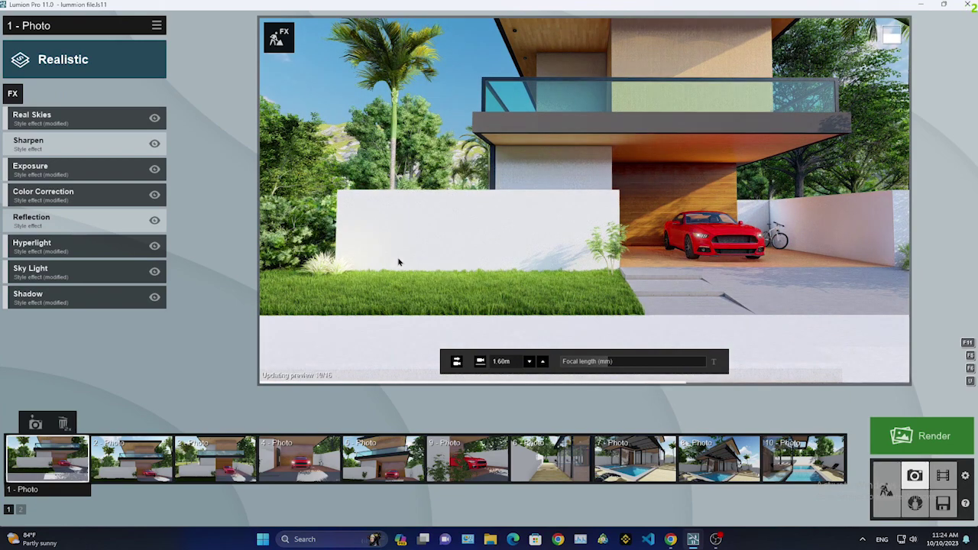
left_click(887, 490)
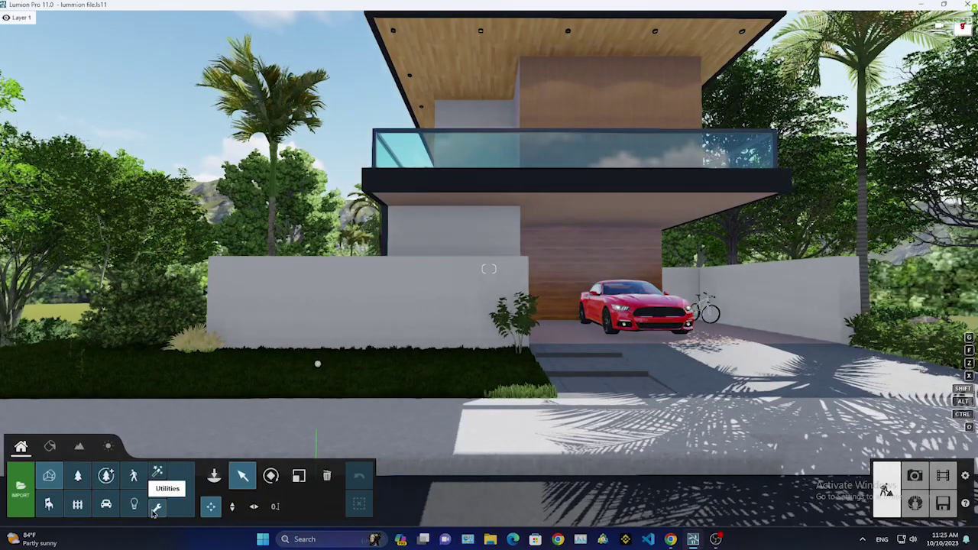
Pick the Reflection control from the Utilities library and look around the scene
left_click(214, 475)
left_click(167, 142)
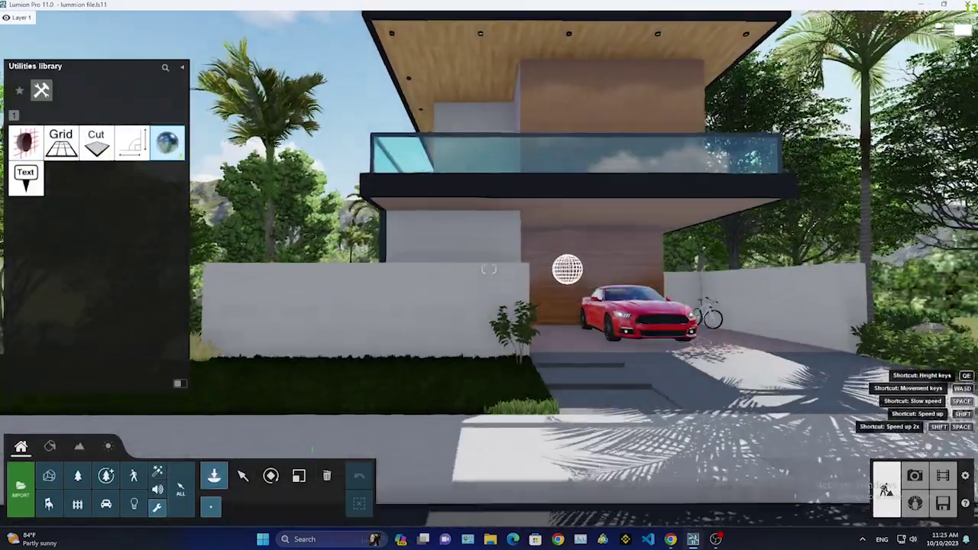
scroll(569, 268, "up", 3)
scroll(572, 245, "down", 5)
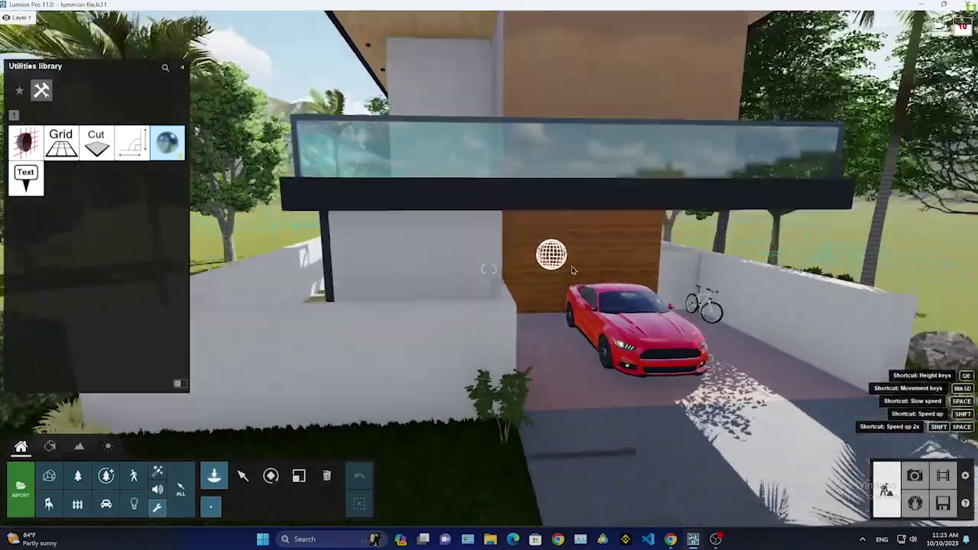
scroll(570, 267, "down", 5)
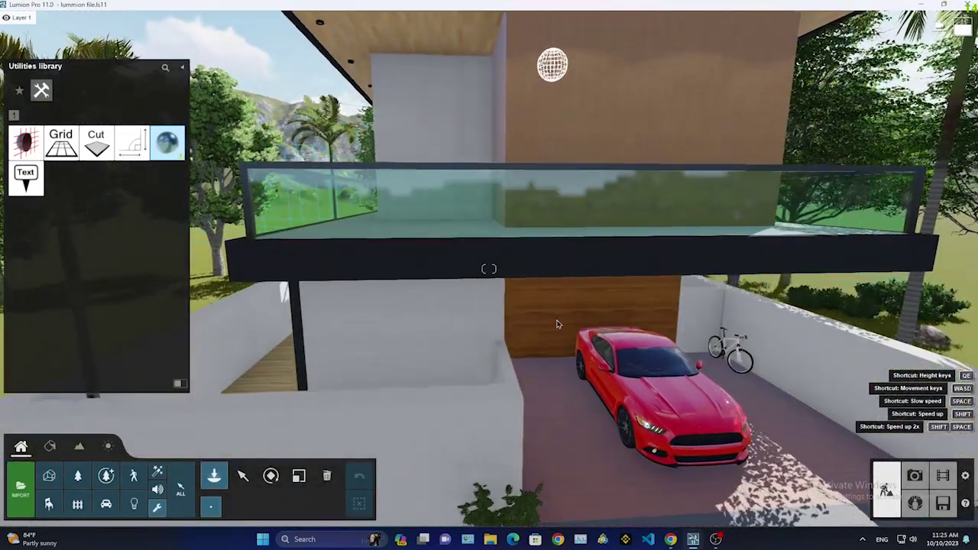
scroll(559, 308, "down", 3)
scroll(558, 308, "down", 3)
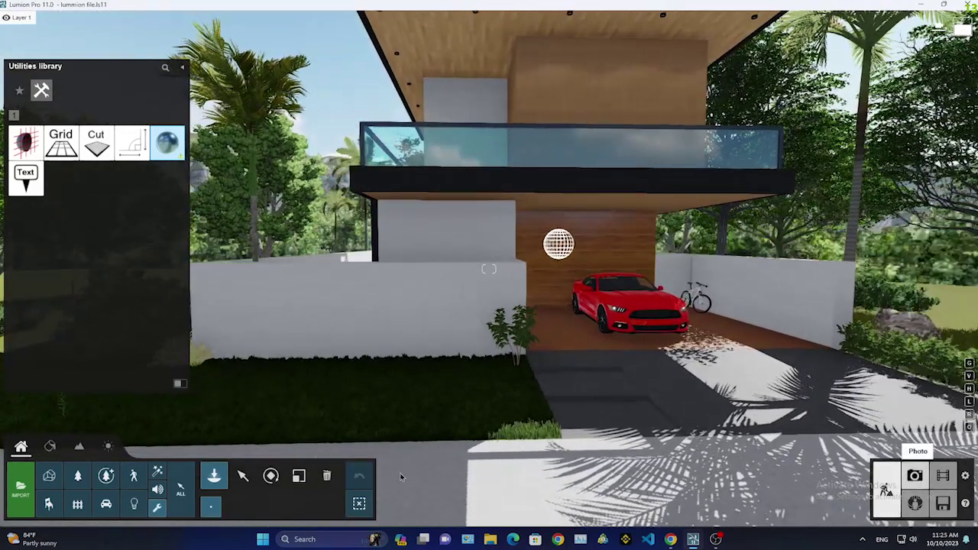
Return to Photo mode and restore photo 1's saved camera view
left_click(914, 475)
key("shift+1")
key("shift+2")
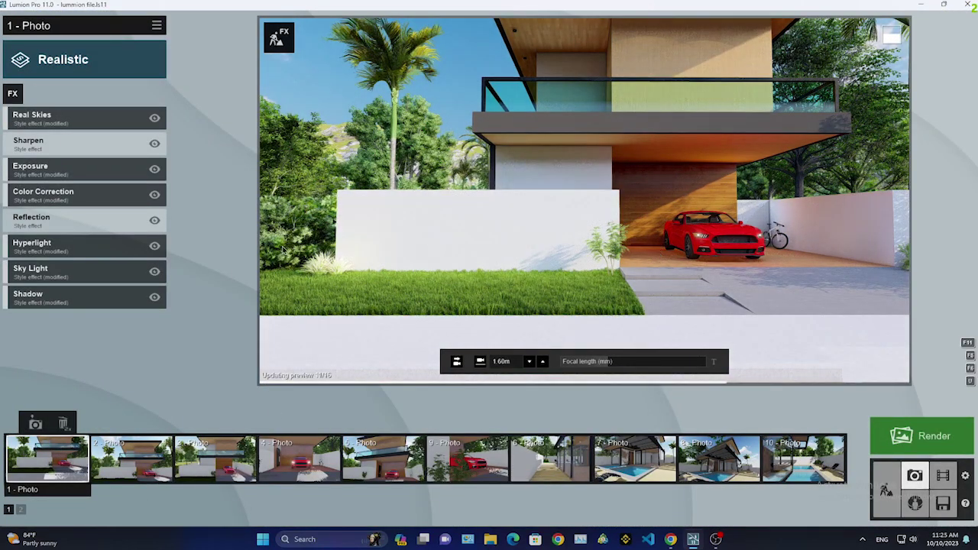
Add the 2-Point Perspective effect to Photo 1
left_click(84, 220)
left_click(12, 93)
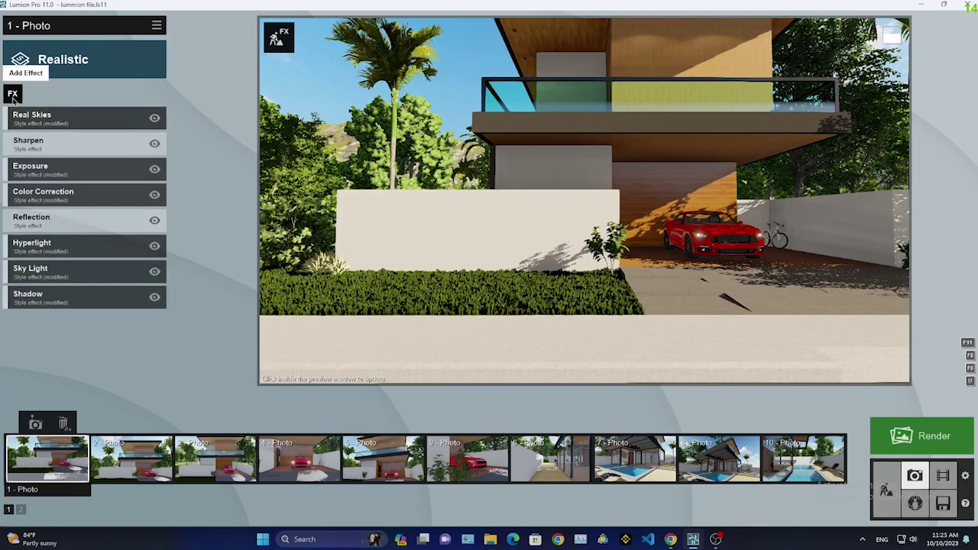
left_click(544, 207)
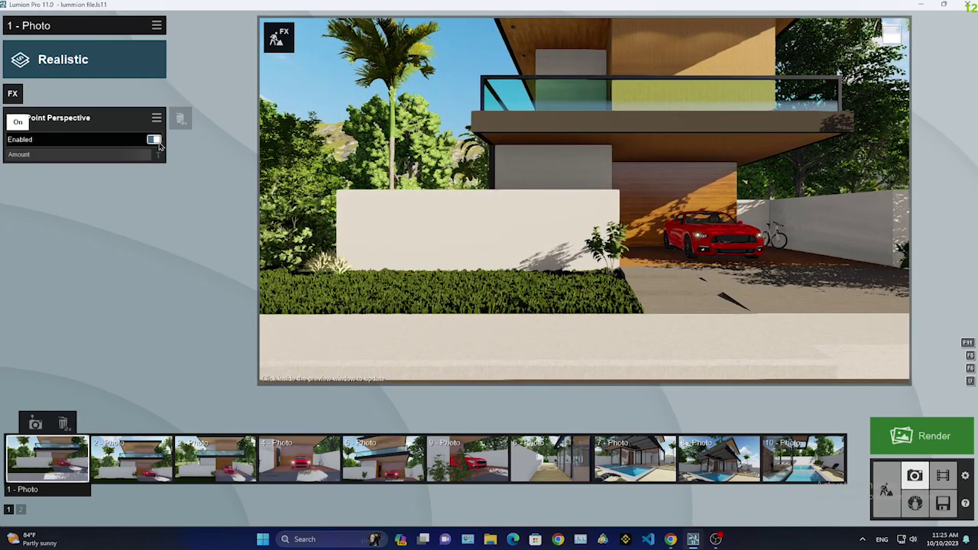
Add Depth of Field focused on the red car, lowering Amount and widening the sharp area
left_click(13, 93)
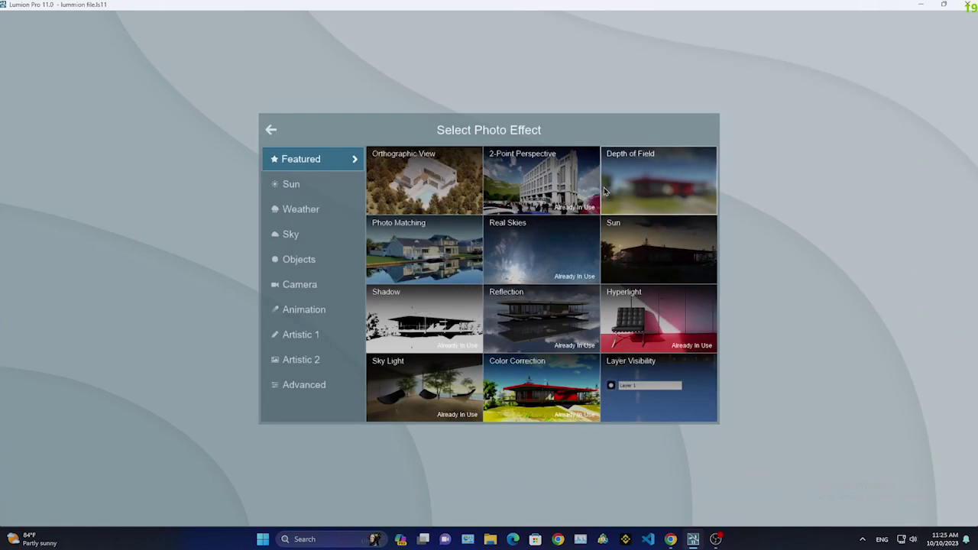
left_click(657, 179)
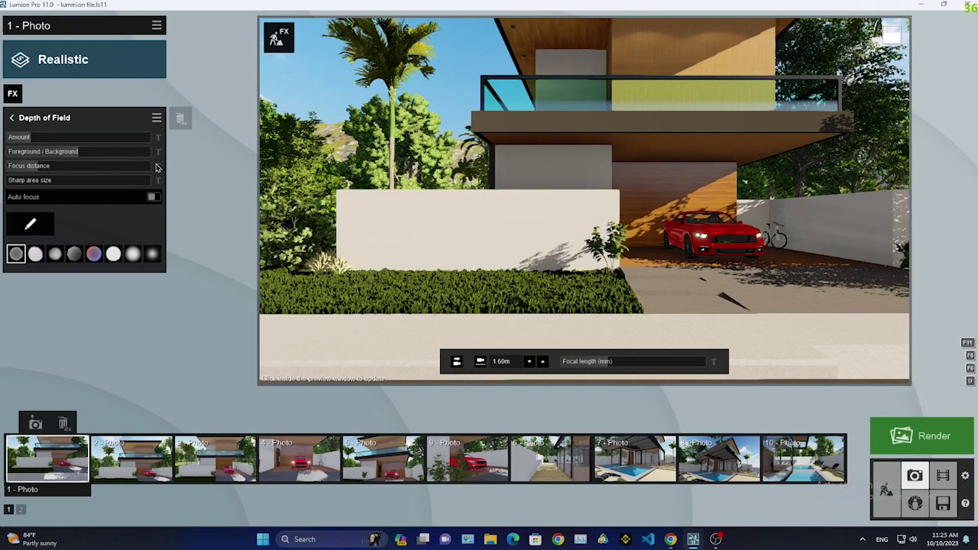
left_click(44, 281)
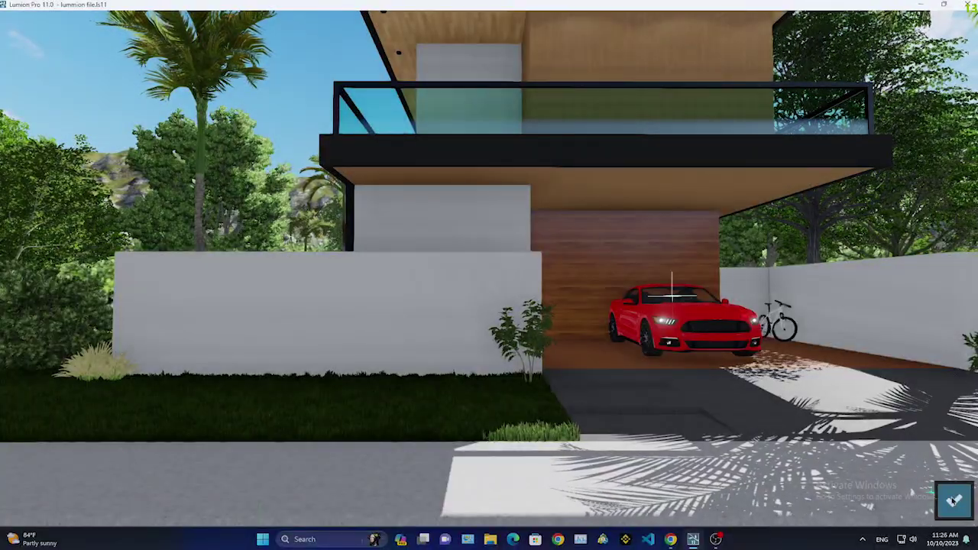
left_click(954, 501)
mouse_move(77, 136)
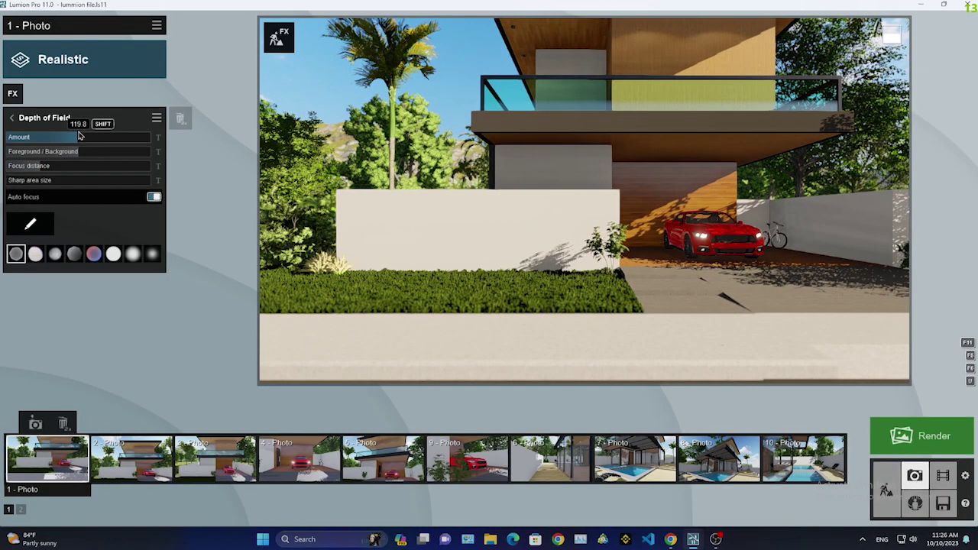
mouse_move(79, 136)
left_mouse_down()
mouse_move(103, 140)
mouse_move(2, 161)
mouse_move(130, 153)
left_mouse_up()
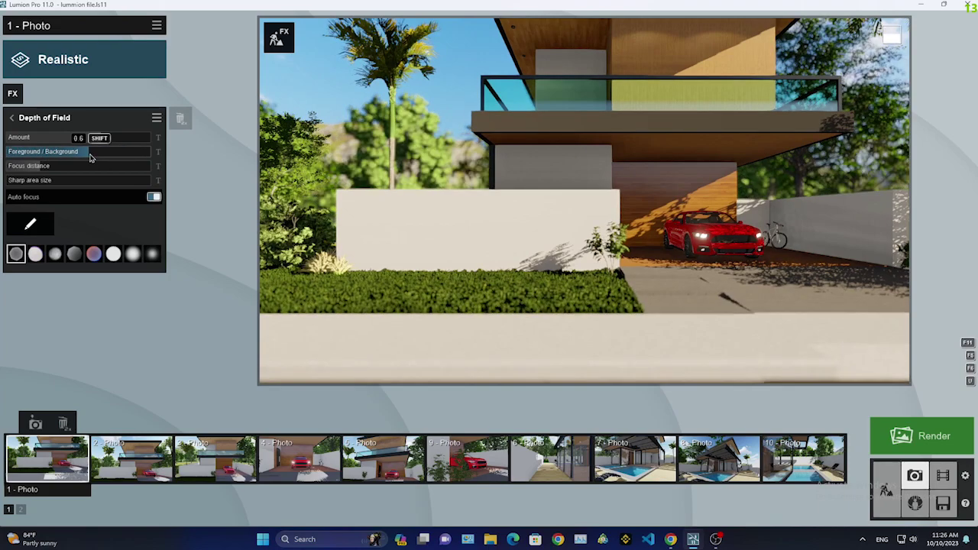
left_click_drag(55, 184, 85, 180)
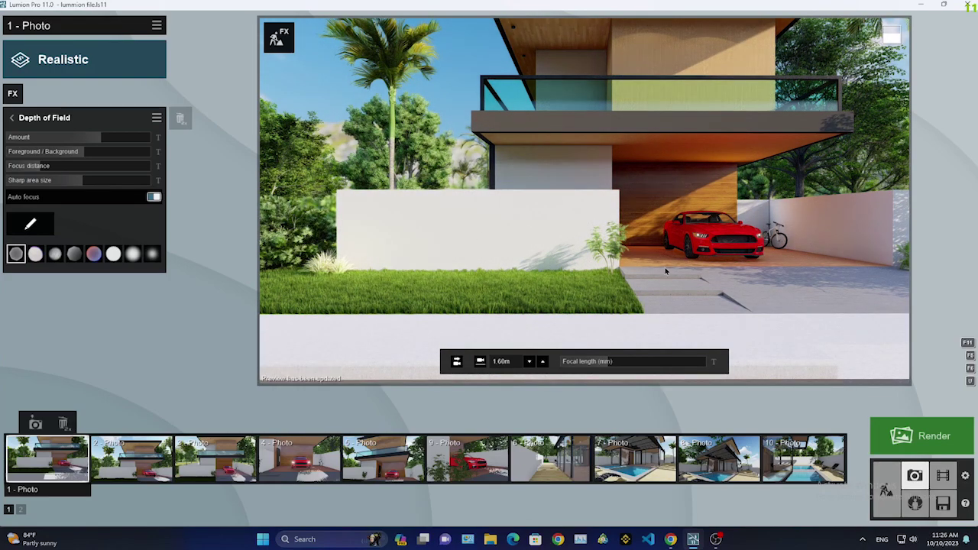
left_click(12, 118)
left_click(46, 127)
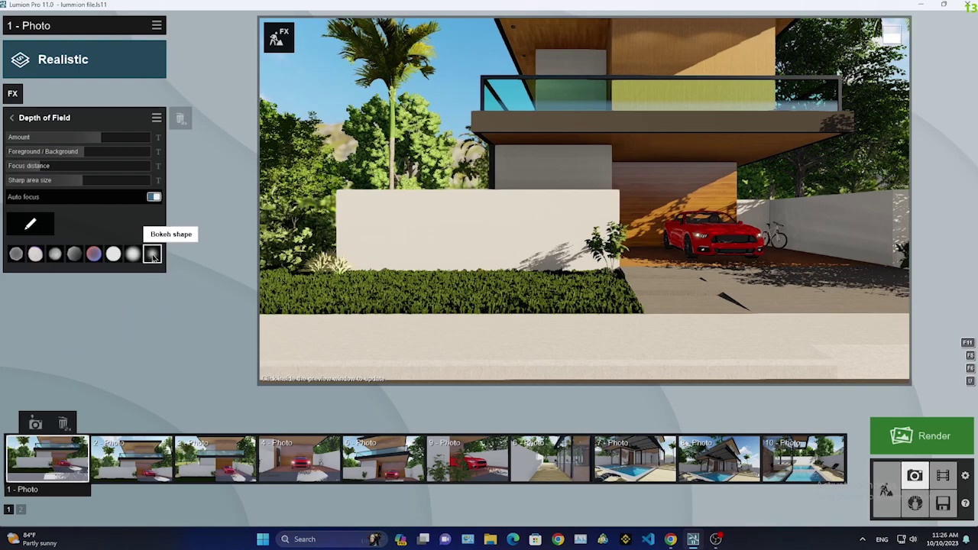
left_click(12, 93)
left_click(341, 184)
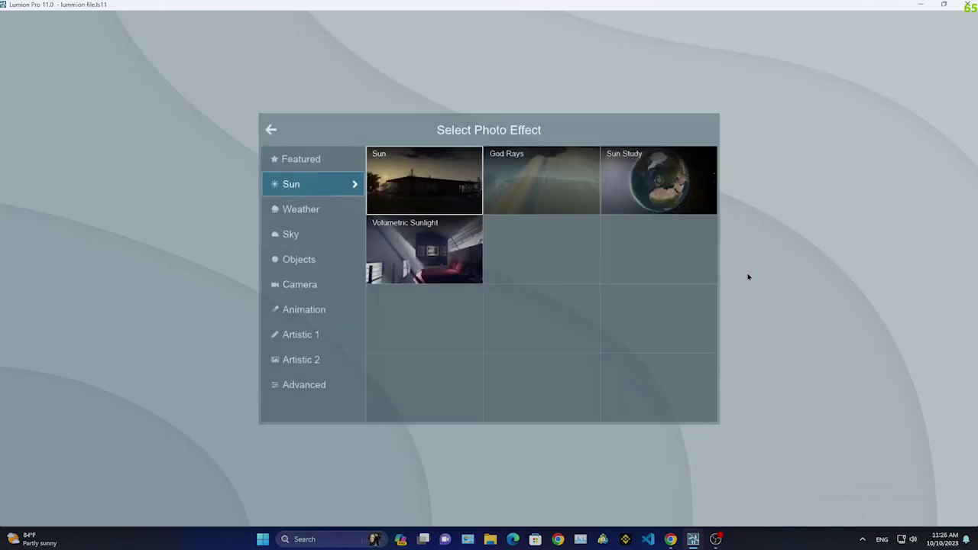
Add a Sun effect with its heading turned to shift the shadows
left_click(424, 180)
mouse_move(81, 151)
left_mouse_down()
mouse_move(117, 155)
mouse_move(103, 141)
left_mouse_up()
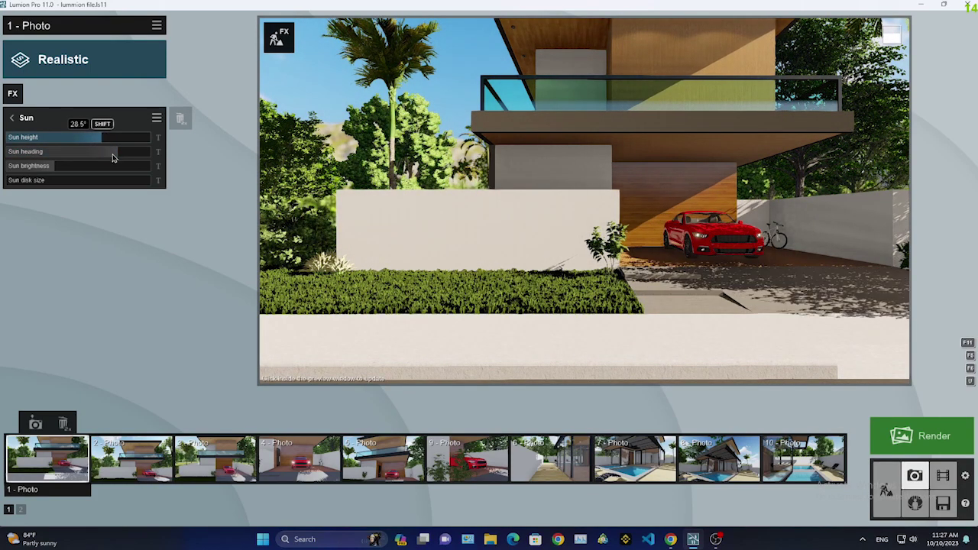
left_click(574, 246)
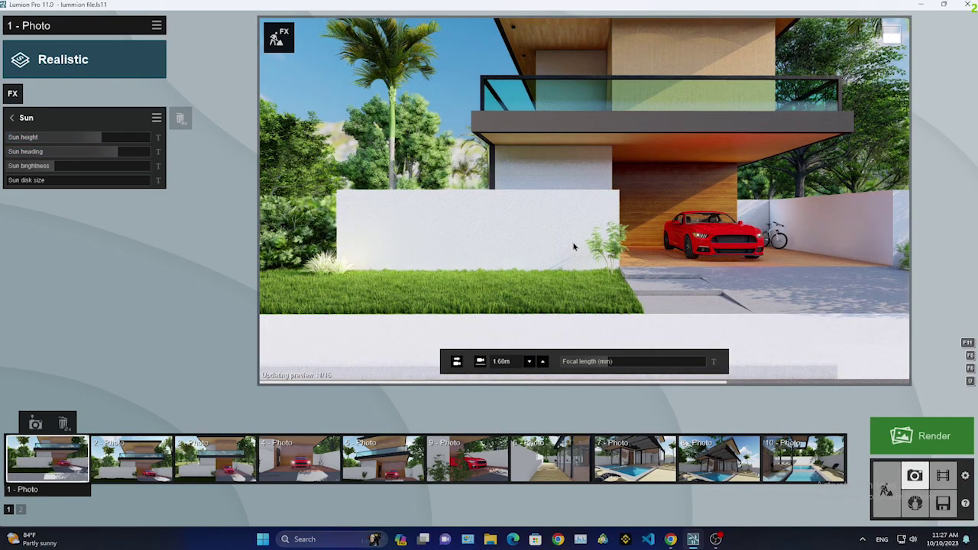
left_click(39, 123)
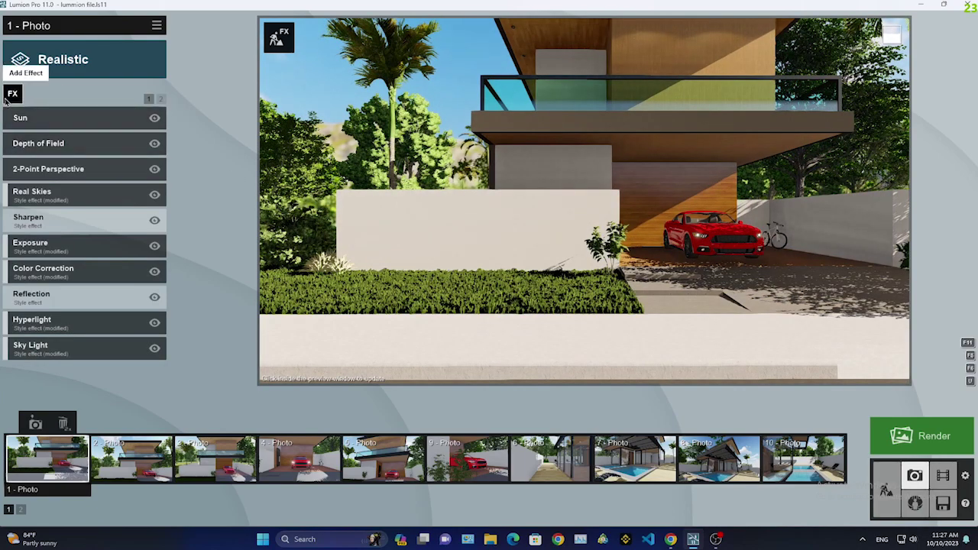
Add God Rays and a Fog effect with slightly raised density
left_click(13, 93)
left_click(539, 179)
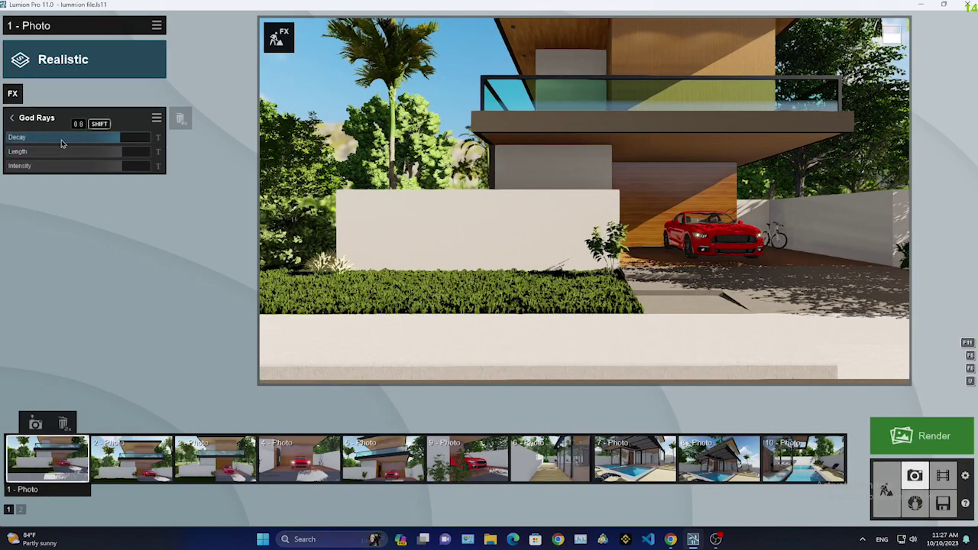
left_click(12, 93)
left_click(298, 209)
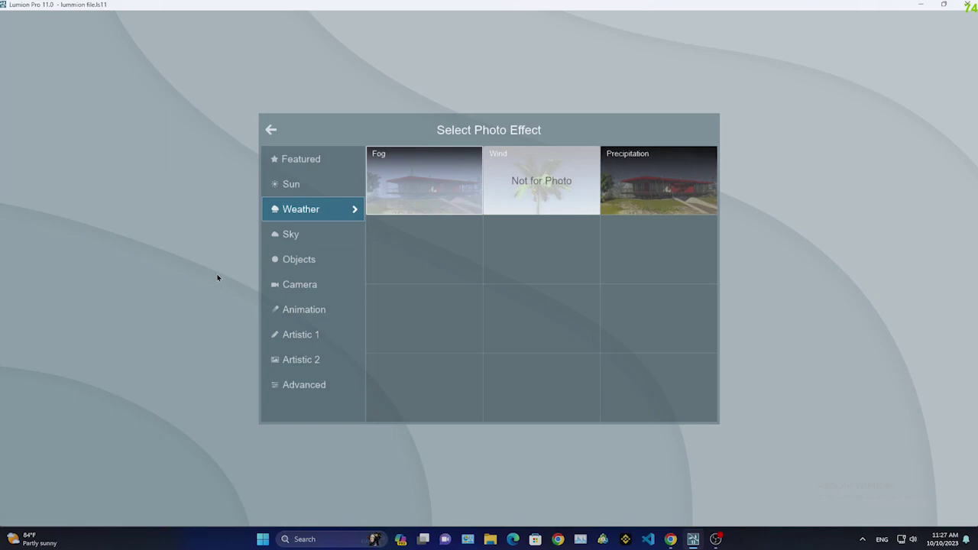
left_click(421, 180)
left_click_drag(77, 137, 59, 153)
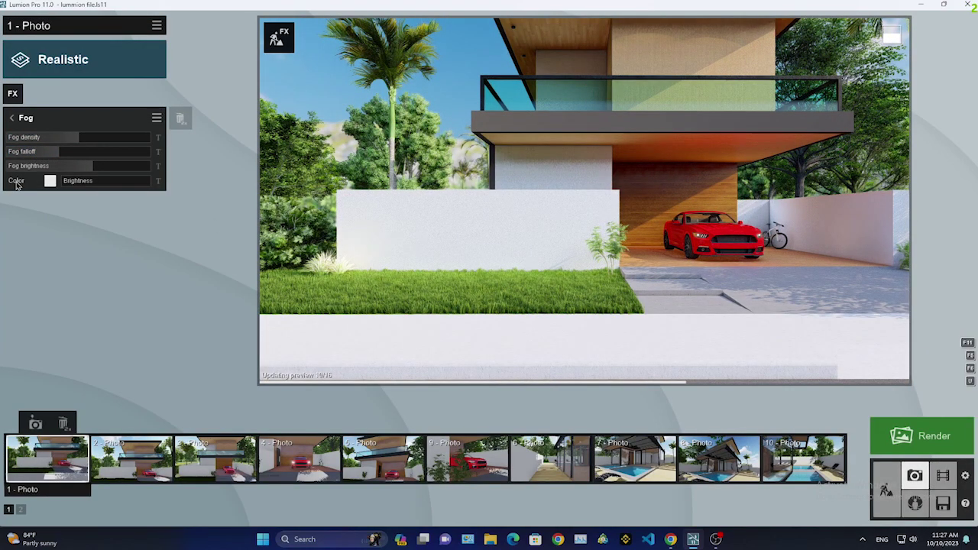
Browse the Sky, Camera, Animation, Artistic and Advanced effect categories without adding any
left_click(11, 118)
left_click(13, 95)
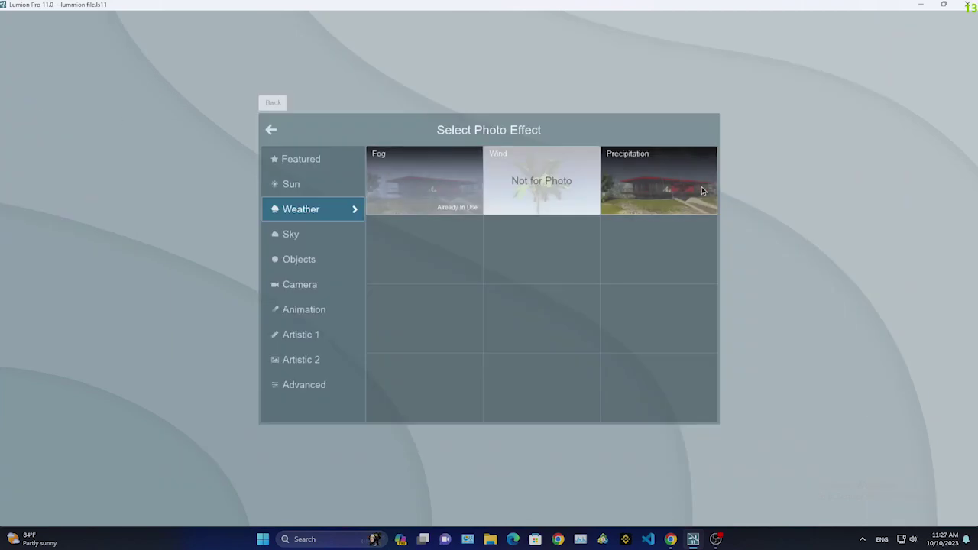
left_click(290, 234)
left_click(300, 284)
left_click(299, 310)
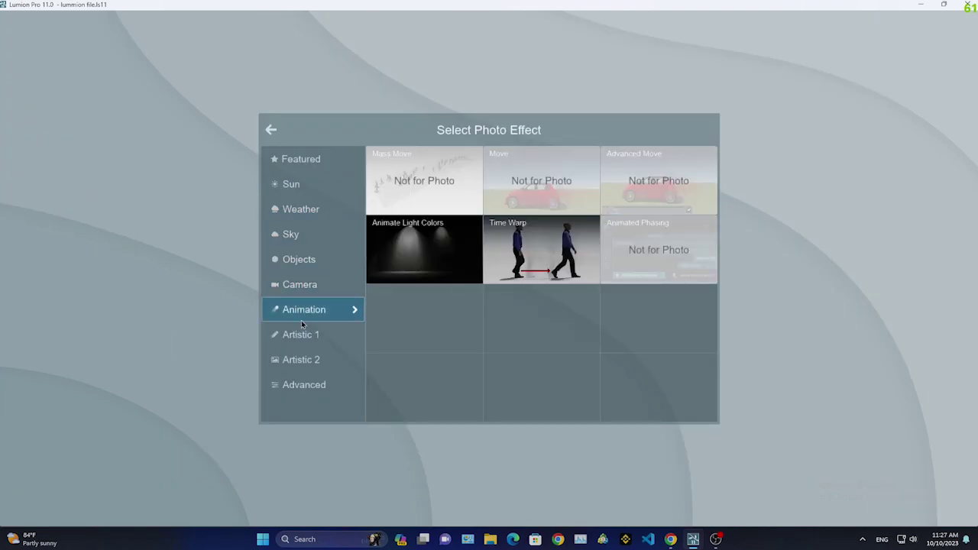
left_click(302, 334)
left_click(314, 374)
left_click(301, 359)
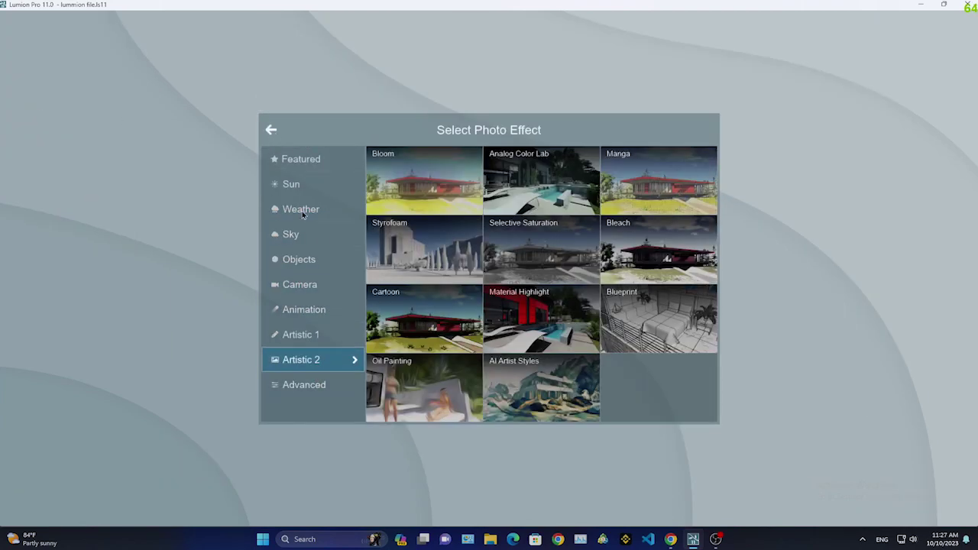
key("Escape")
left_click(31, 319)
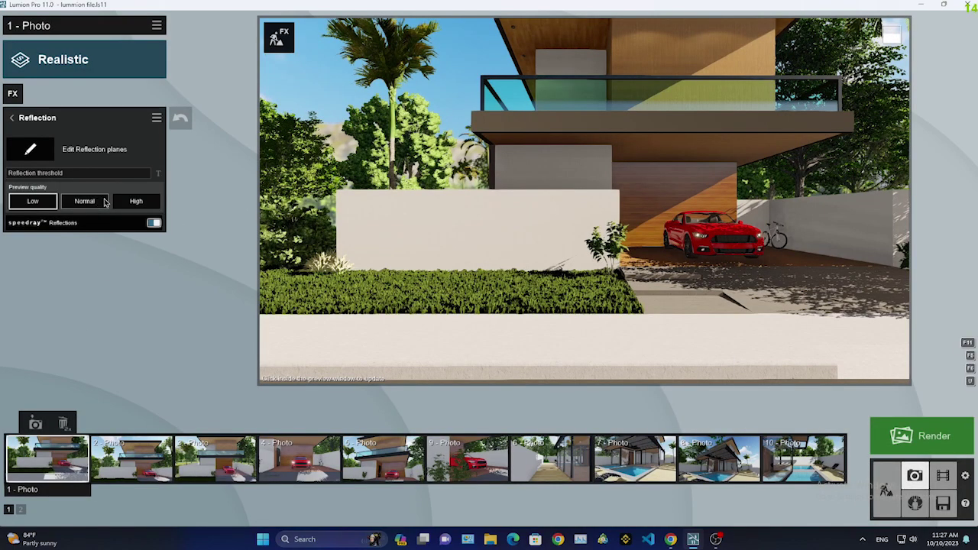
Add reflection planes on the glass railing, driveway and wooden wall
left_click(31, 149)
left_click(18, 501)
left_click(596, 111)
left_click(42, 502)
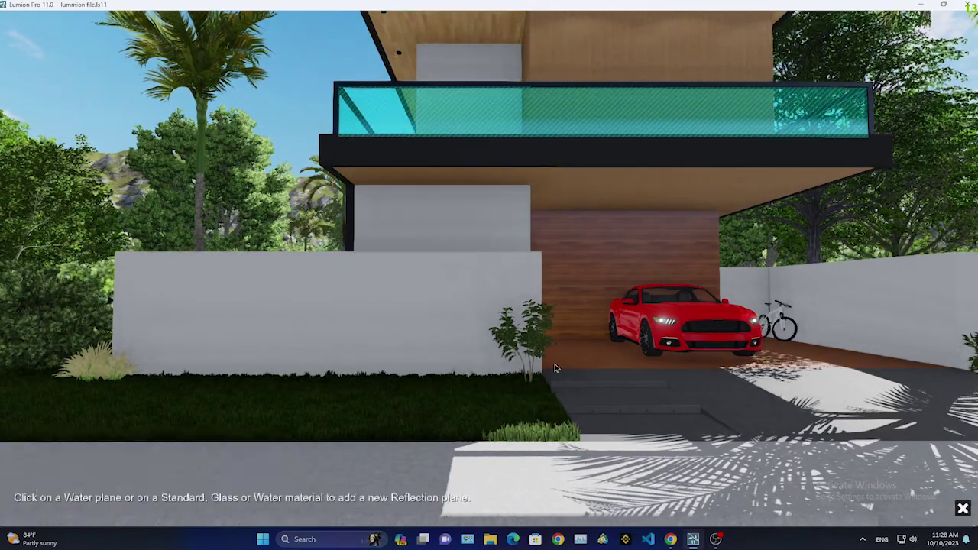
left_click(555, 368)
left_click(100, 504)
left_click(594, 278)
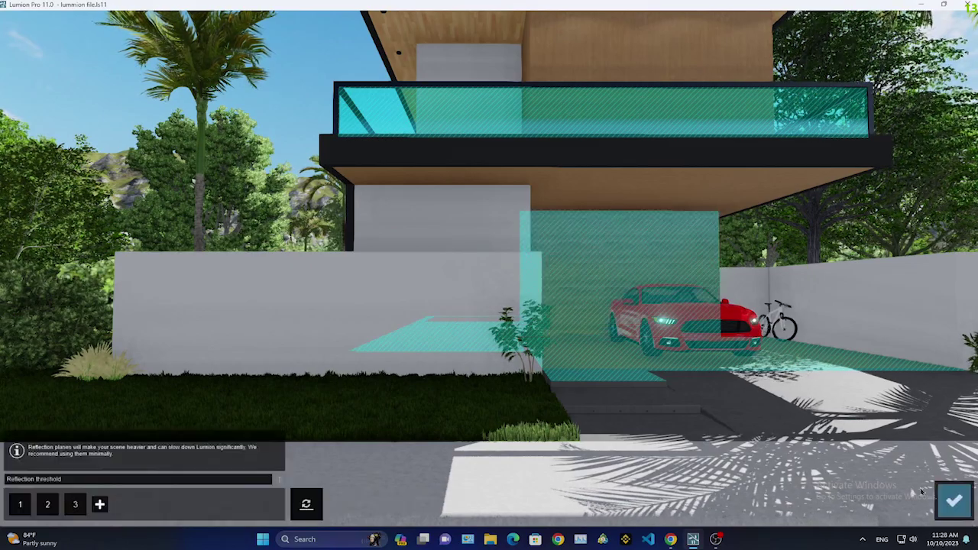
left_click(954, 500)
Recheck the Reflection settings and adjust Sharpen
left_click(30, 122)
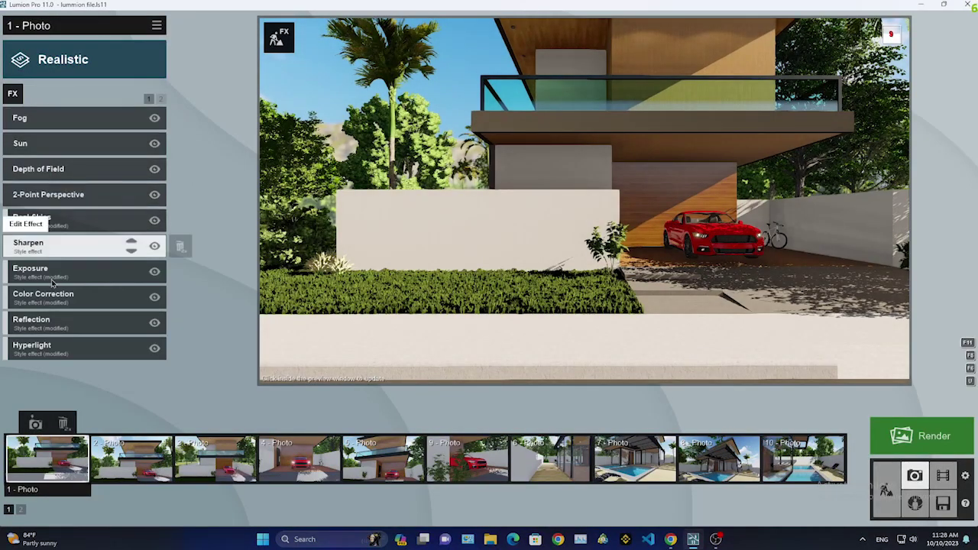
left_click(46, 321)
left_click(34, 119)
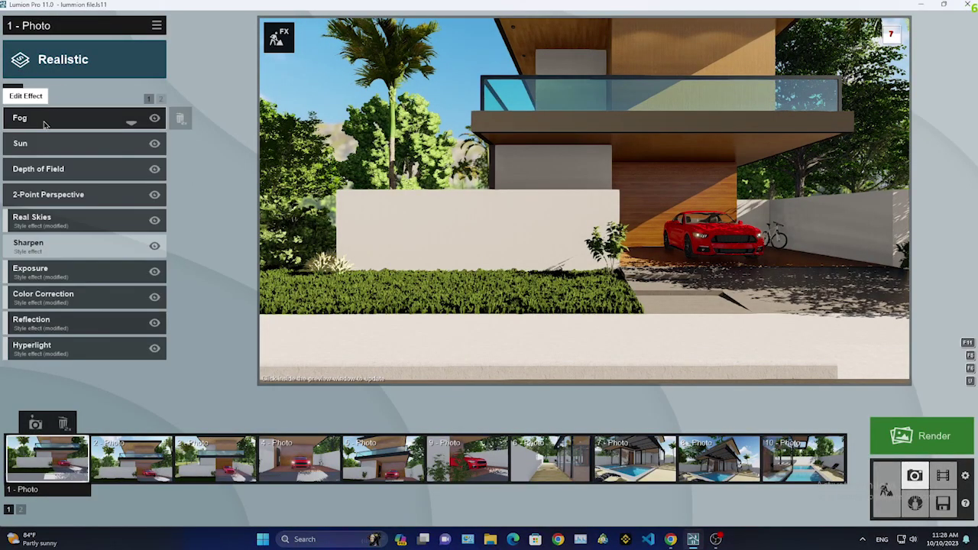
left_click(61, 249)
left_click(30, 119)
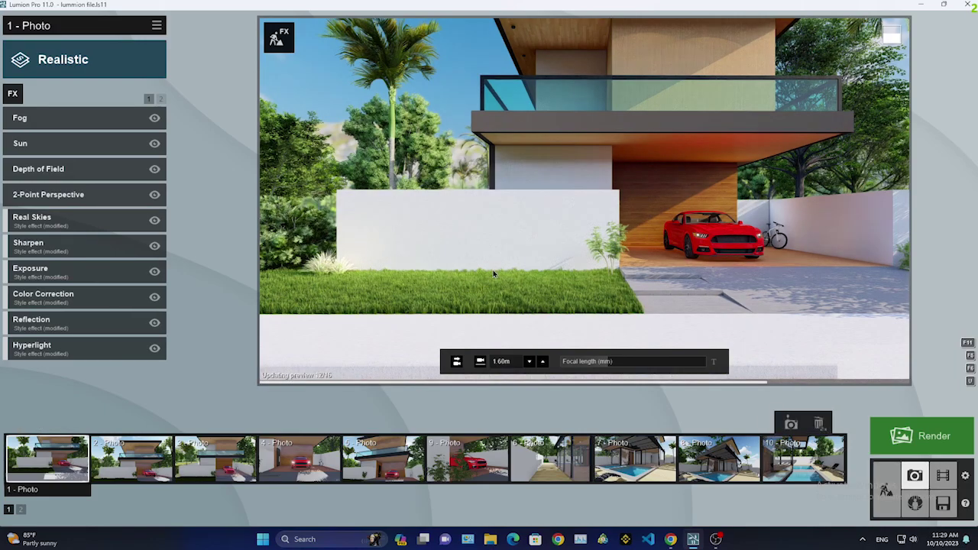
Copy Photo 1's effect stack
left_click(131, 458)
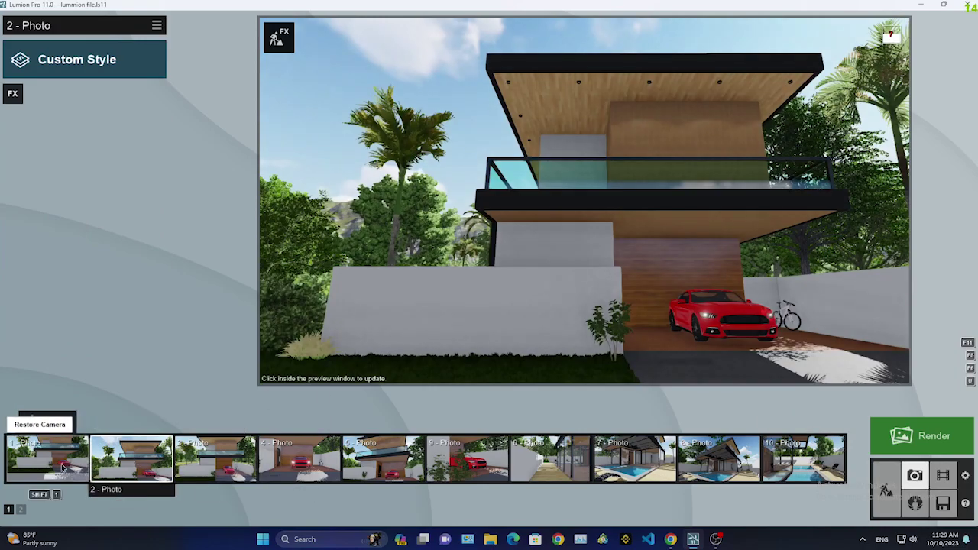
left_click(46, 457)
left_click(156, 25)
left_click(86, 43)
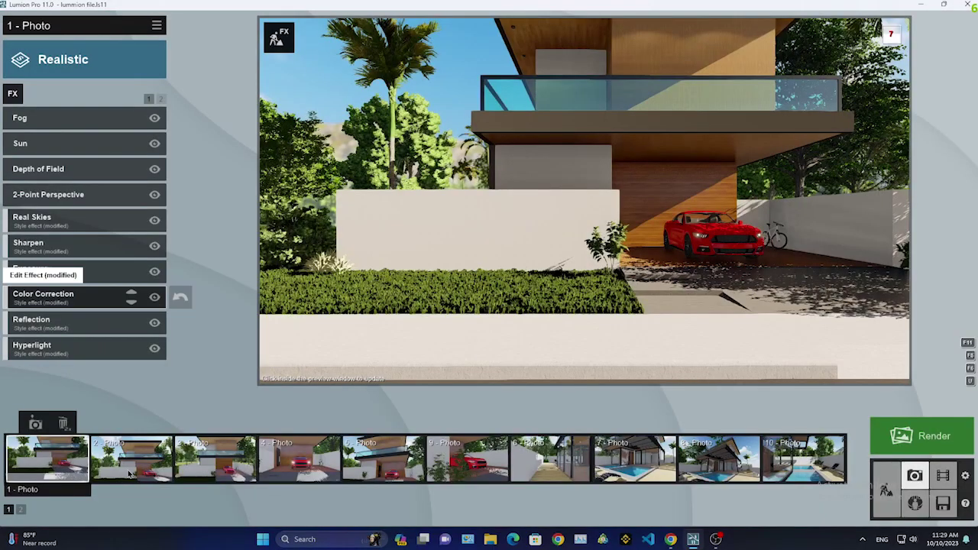
Paste the effects onto Photo 2 and toggle its 2-Point Perspective effect
left_click(131, 457)
left_click(156, 25)
left_click(190, 35)
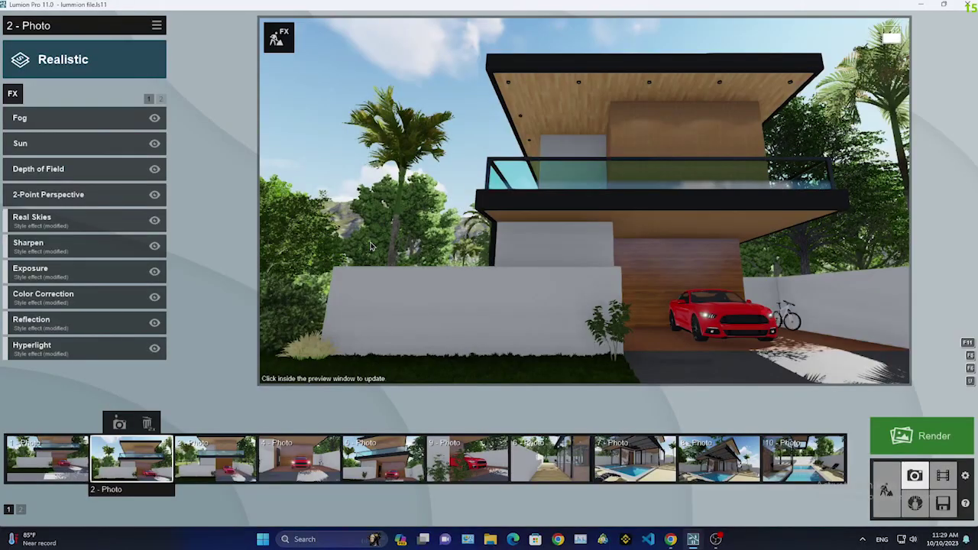
left_click(154, 195)
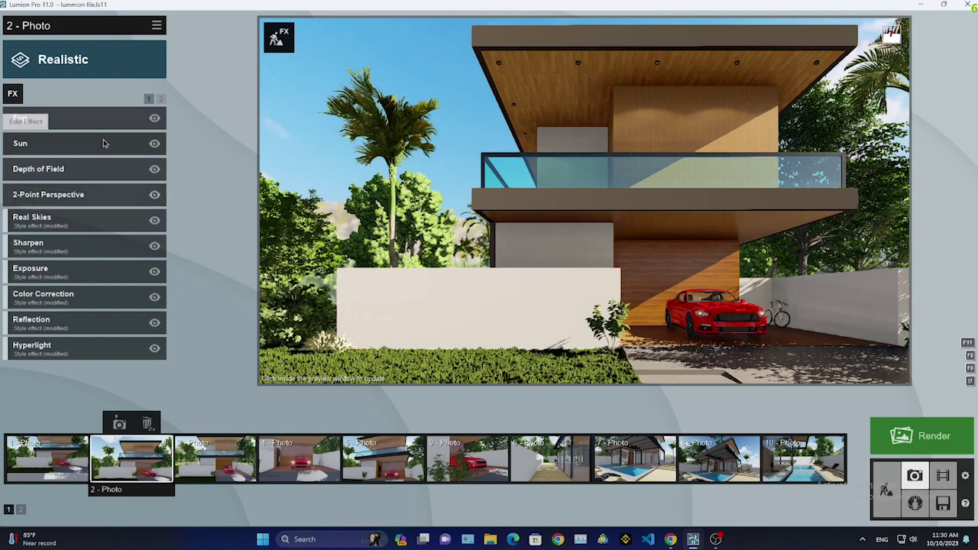
left_click(464, 197)
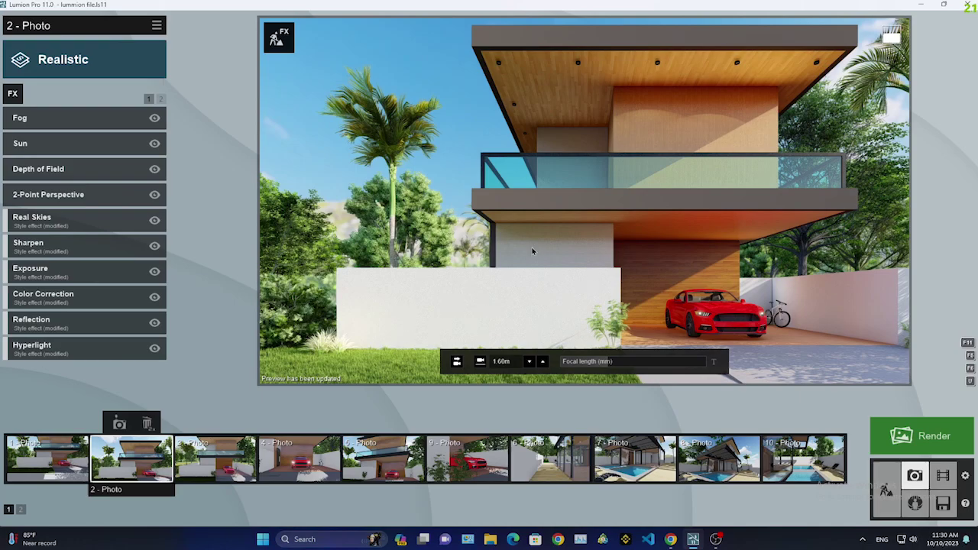
left_click(214, 458)
Paste the copied Realistic effects onto photo 3
left_click(156, 26)
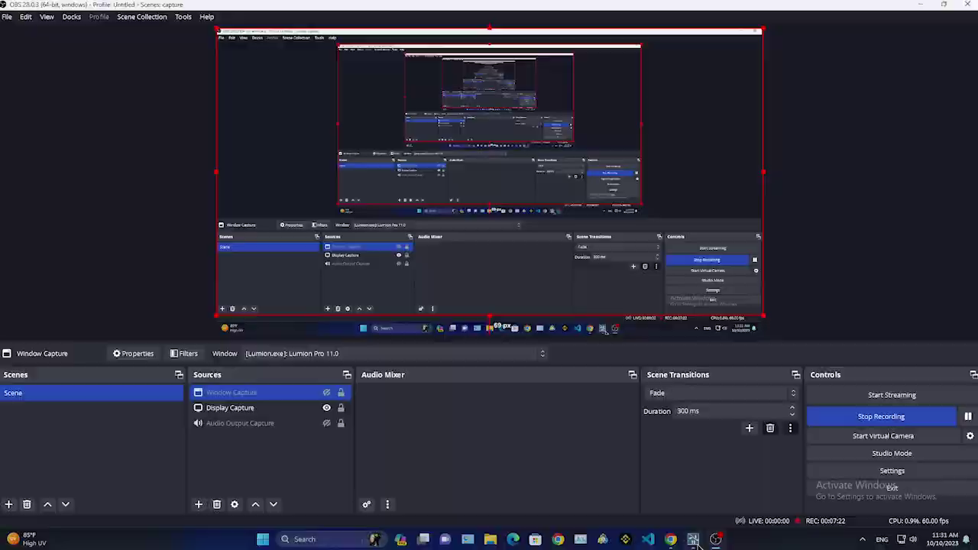
left_click(695, 541)
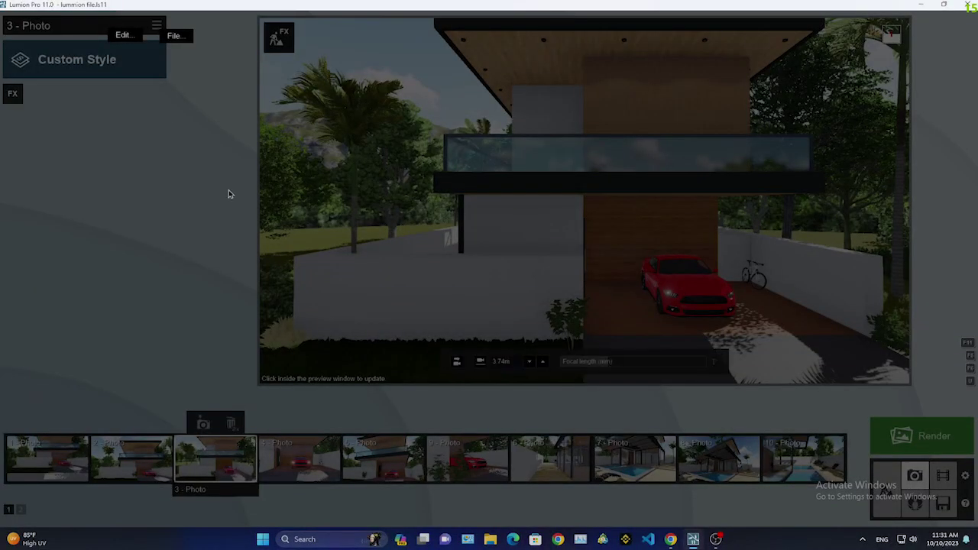
left_click(169, 35)
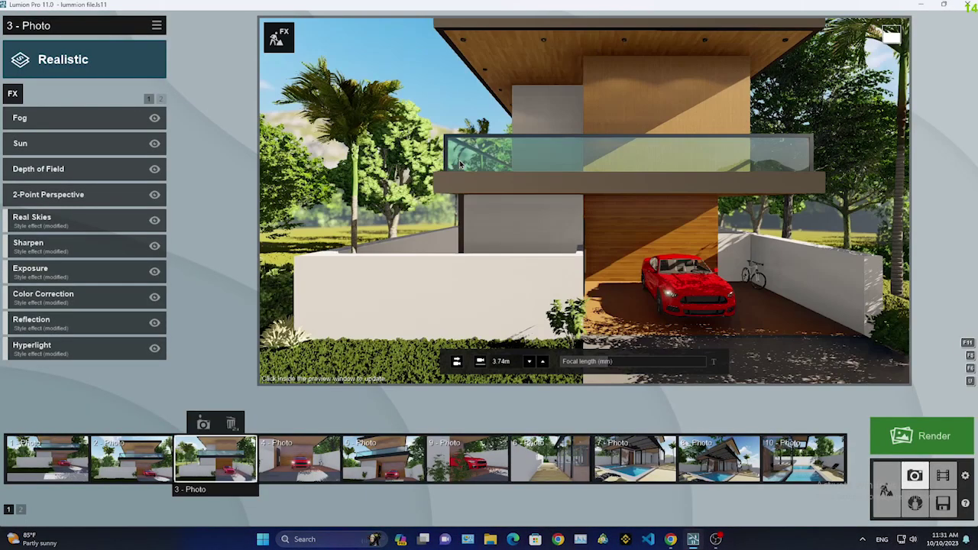
left_click(468, 212)
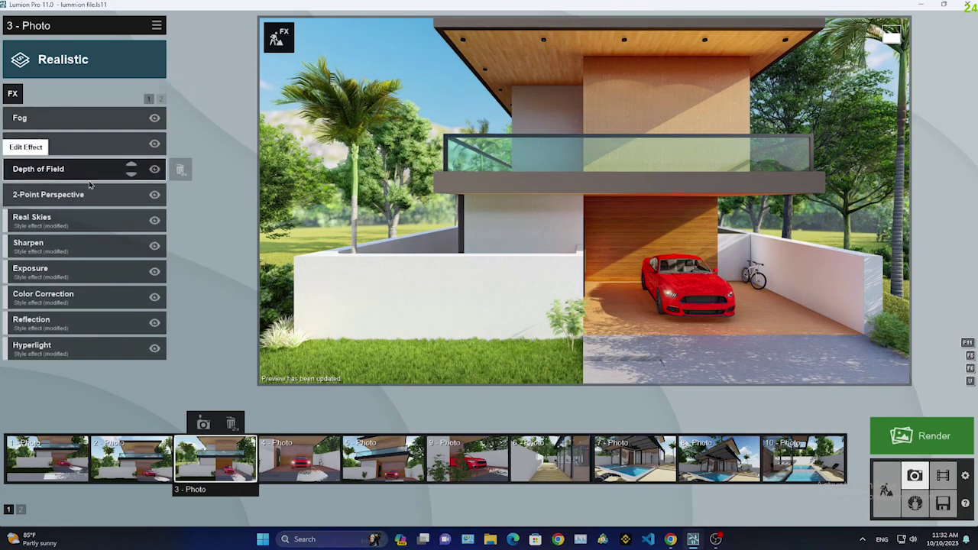
Shrink photo 3's Depth of Field sharp area size to 7.9m
left_click(77, 171)
left_click_drag(73, 181, 35, 186)
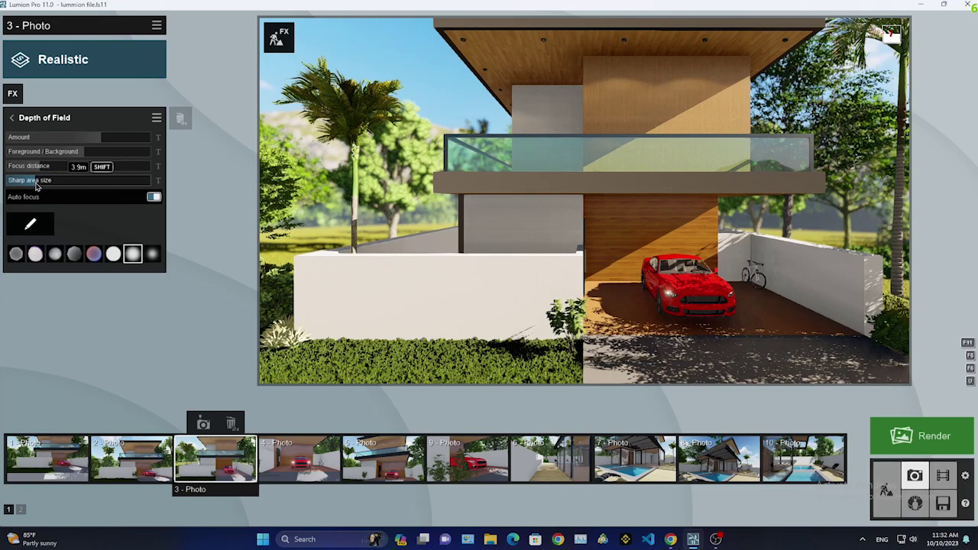
left_click(328, 222)
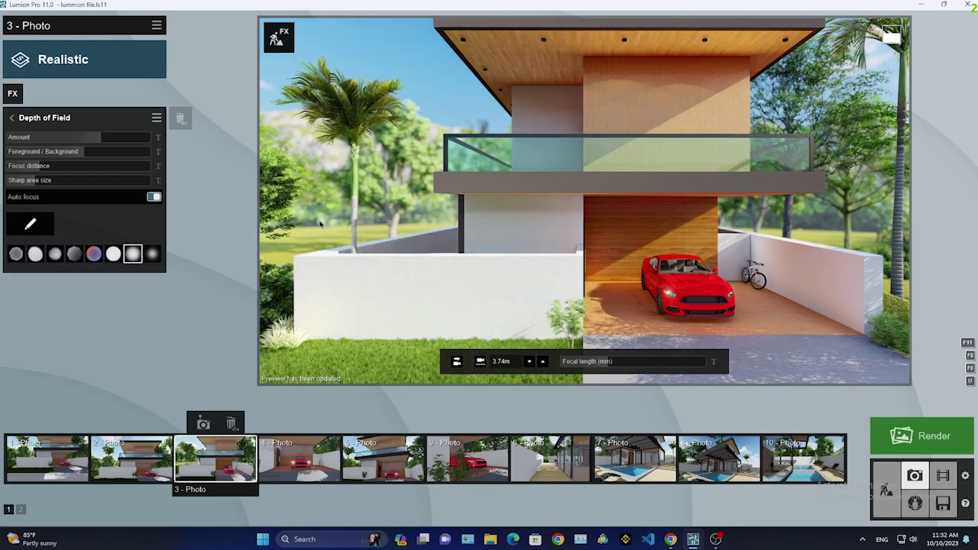
left_click(300, 459)
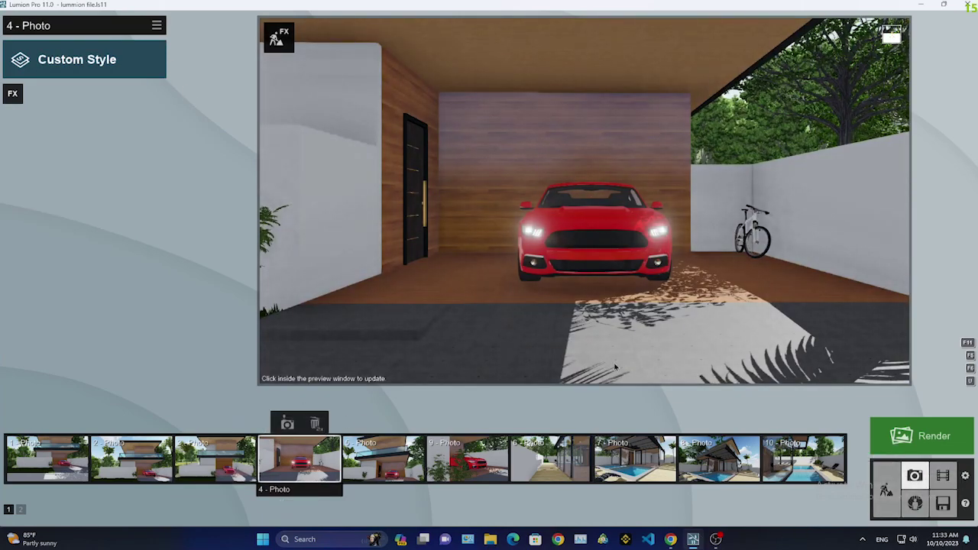
Apply the Realistic style to photo 4 with a new sky at 44.4° heading
left_click(77, 60)
left_click(517, 229)
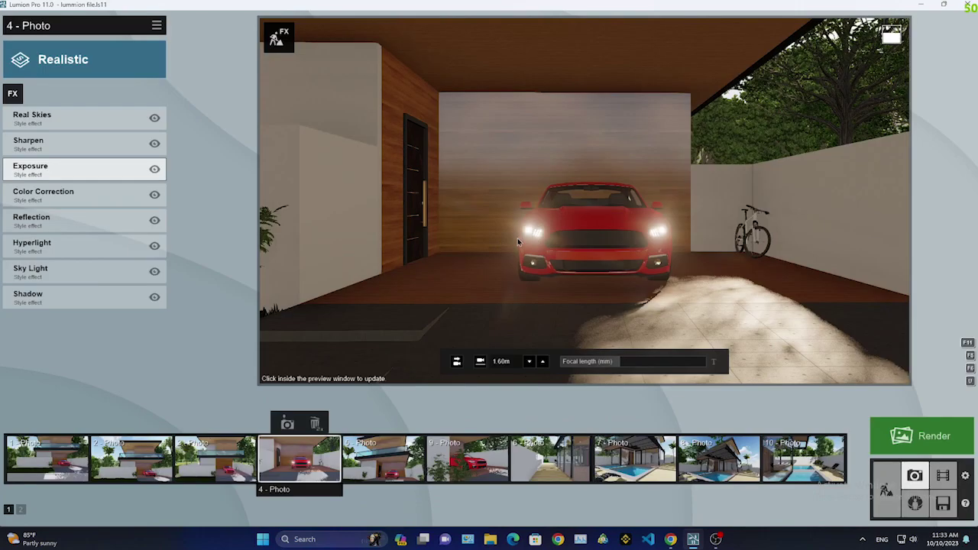
left_click(31, 115)
left_click(38, 145)
left_click(650, 185)
mouse_move(76, 178)
left_mouse_down()
mouse_move(105, 183)
mouse_move(95, 182)
left_mouse_up()
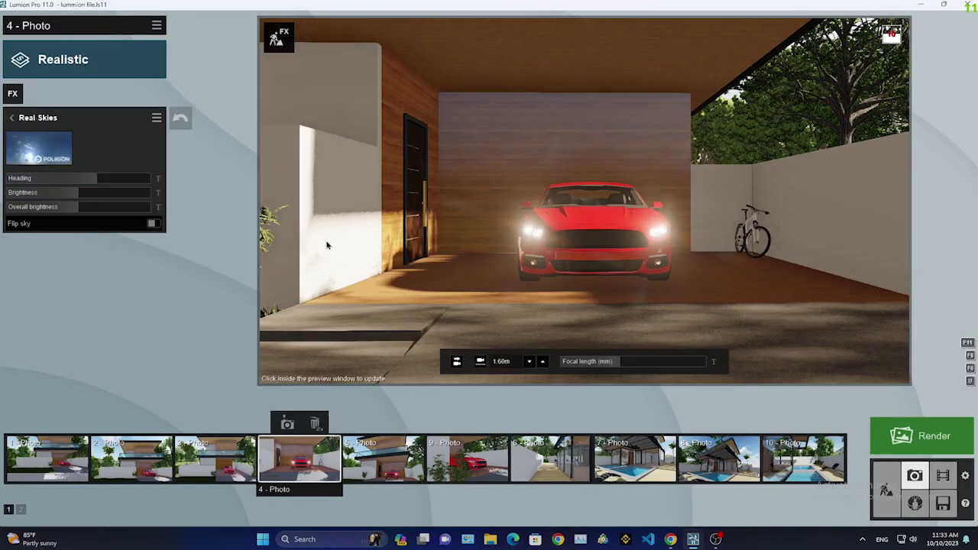
Review photo 4's Sharpen, Exposure, Color Correction, Reflection and Hyperlight settings
left_click(12, 118)
left_click(58, 140)
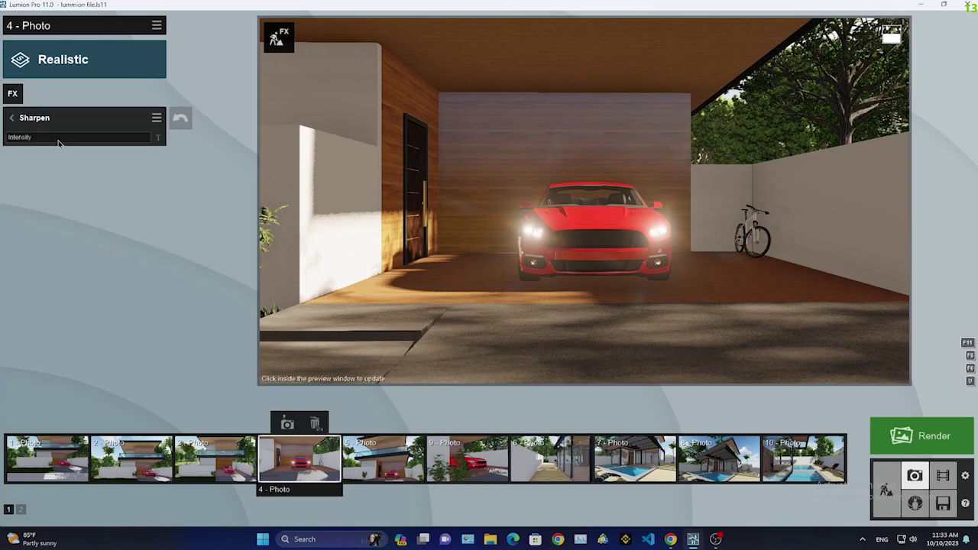
left_click(11, 118)
left_click(49, 143)
left_click(12, 118)
left_click(72, 191)
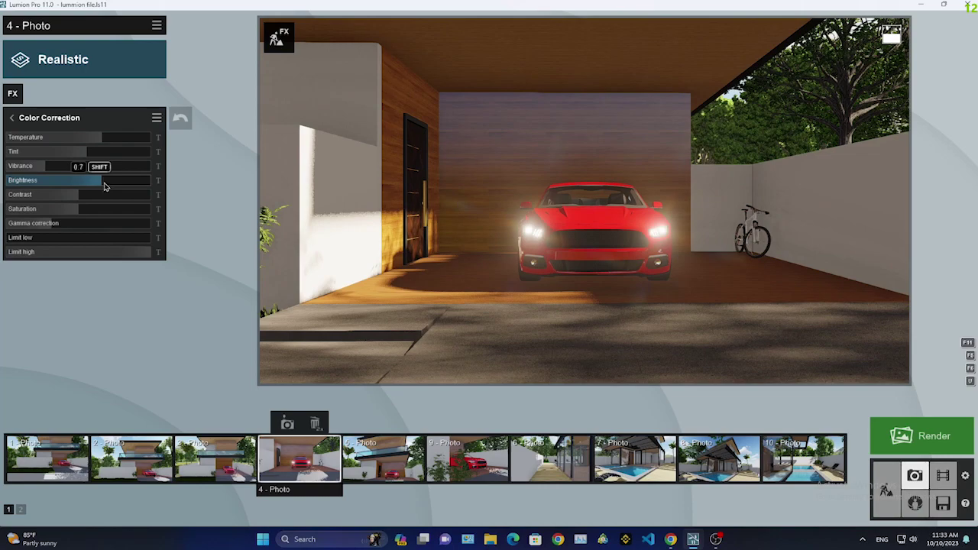
left_click(12, 118)
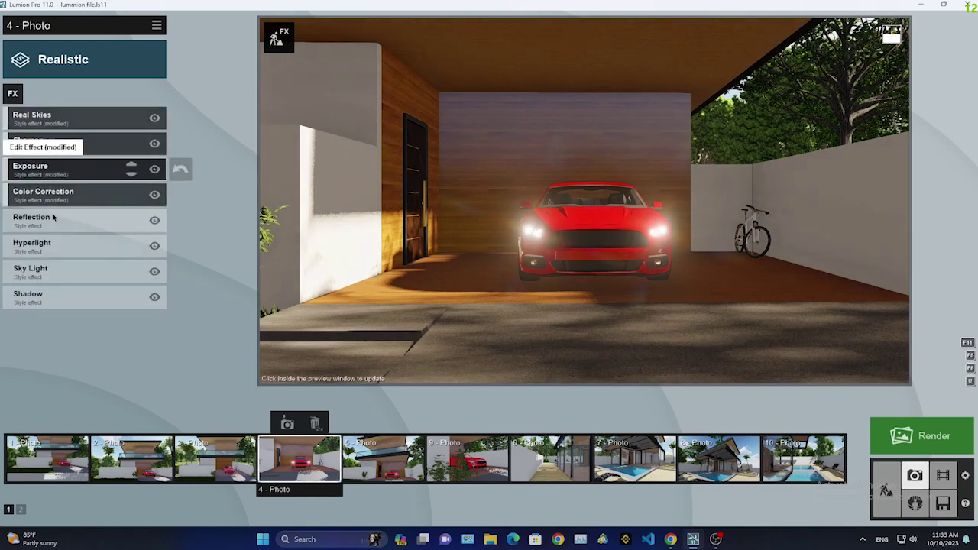
left_click(46, 216)
left_click(12, 117)
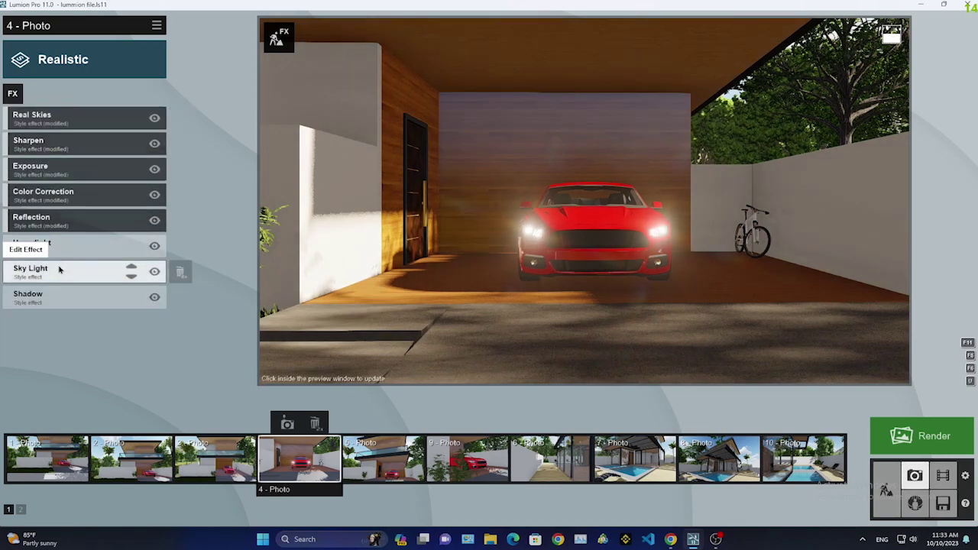
left_click(58, 268)
left_click(11, 118)
Enable Sky Light in planar reflections and switch shadows from Normal to Sharp
left_click(53, 264)
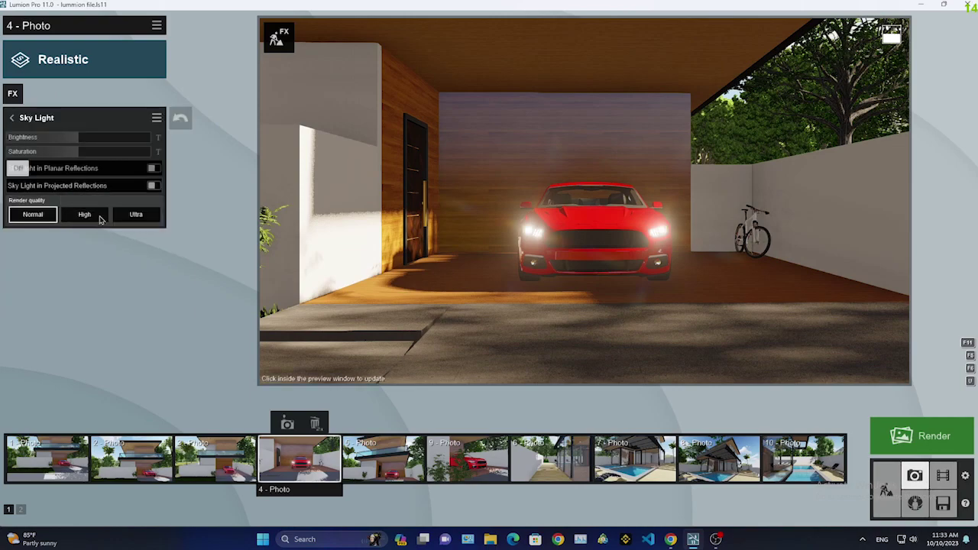
left_click(155, 169)
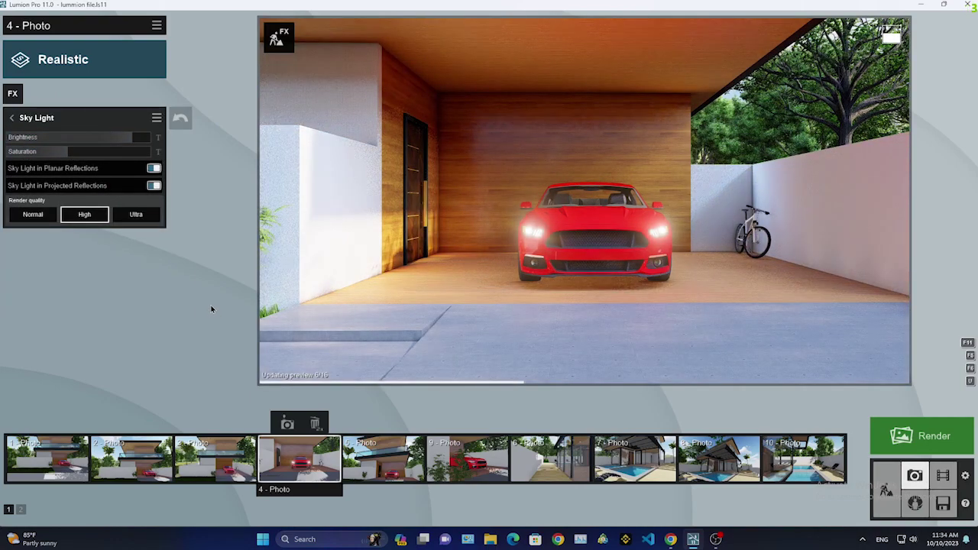
left_click(12, 118)
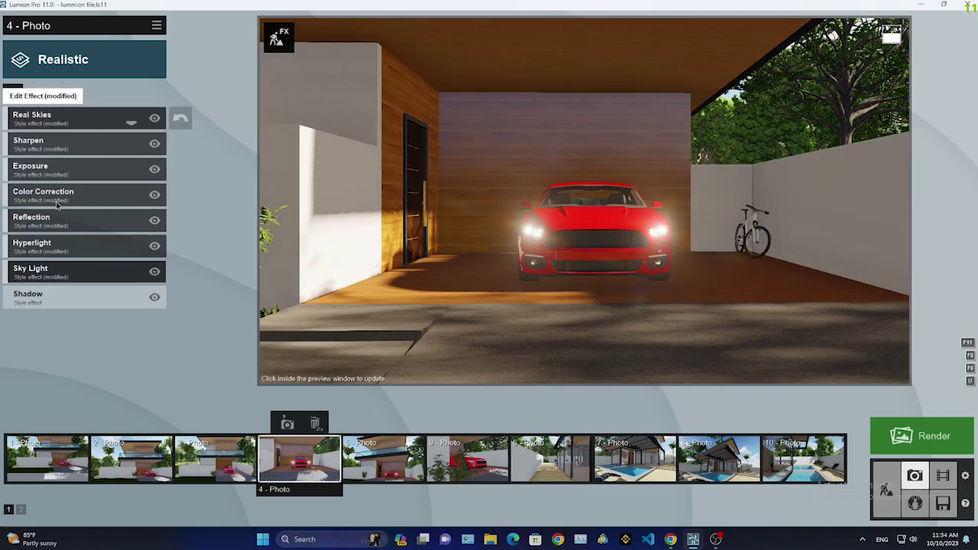
left_click(46, 297)
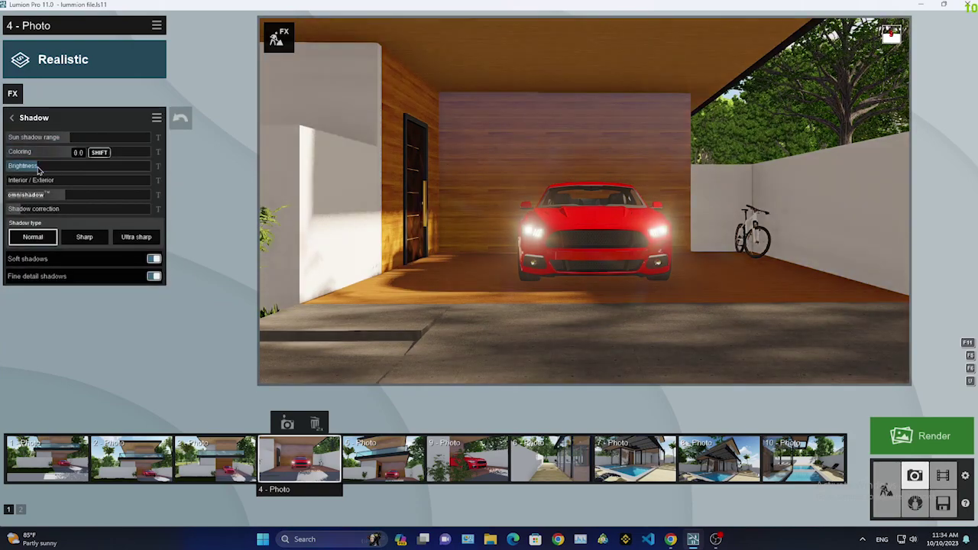
left_click(84, 237)
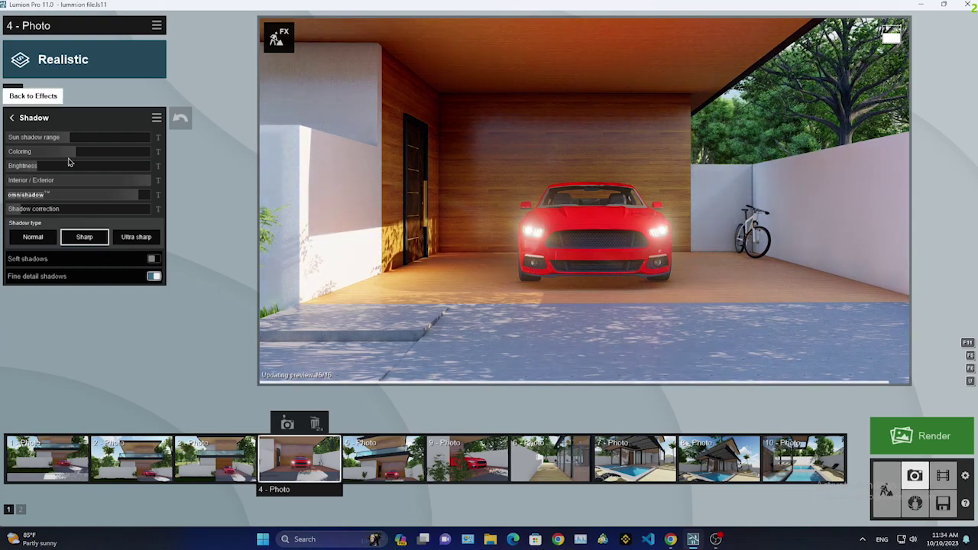
left_click(12, 93)
left_click(12, 92)
left_click(307, 385)
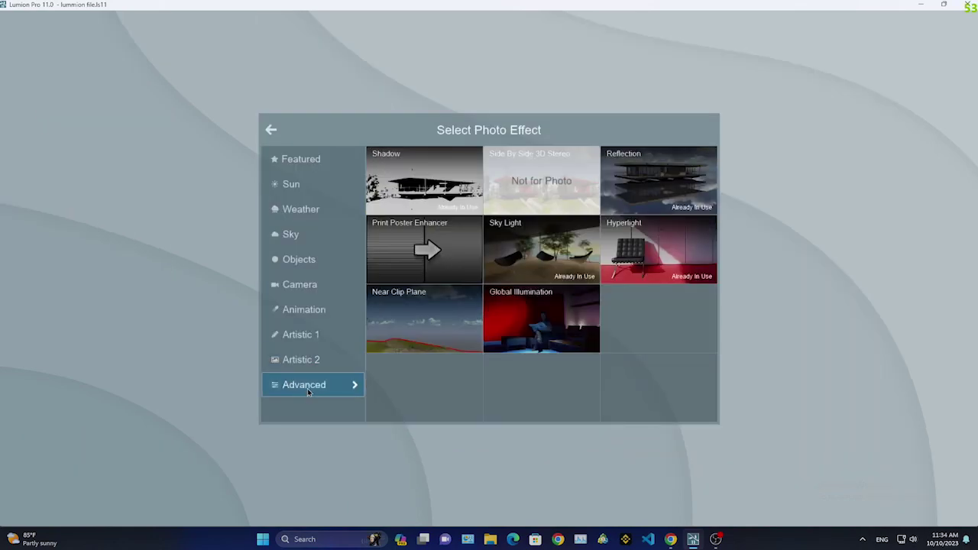
Add a Sun effect to photo 4, swinging its heading and brightening the sunlight
left_click(319, 182)
left_click(373, 201)
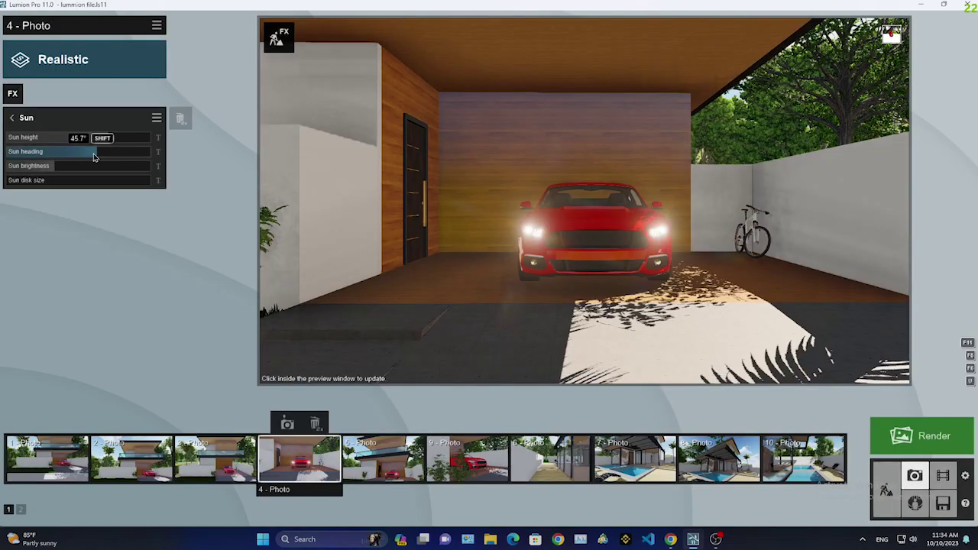
mouse_move(93, 153)
left_mouse_down()
mouse_move(129, 163)
mouse_move(92, 138)
left_mouse_up()
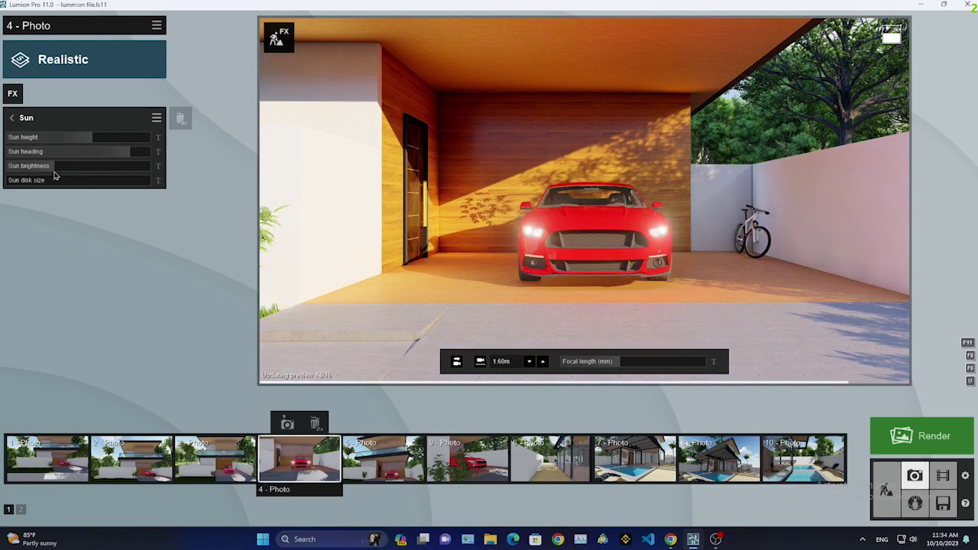
left_click_drag(55, 167, 52, 167)
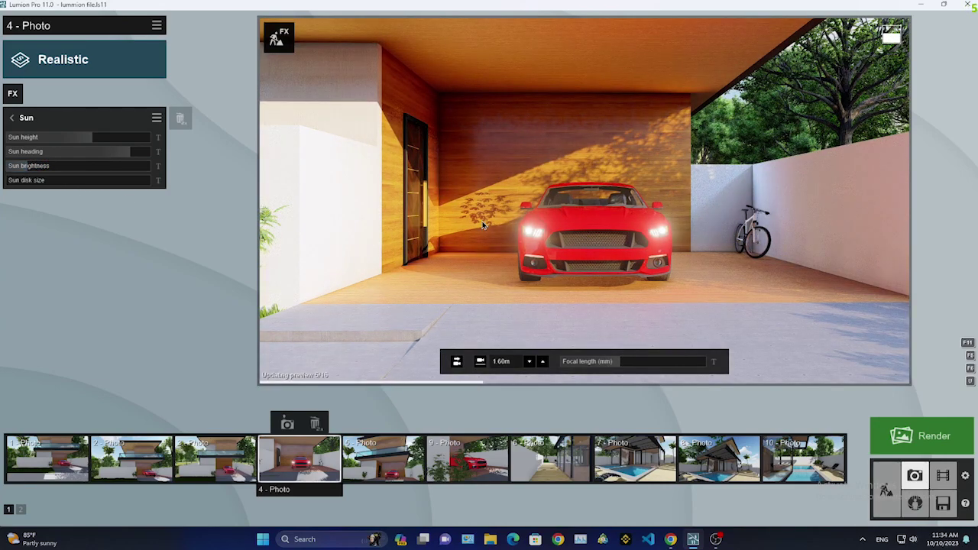
left_click(12, 120)
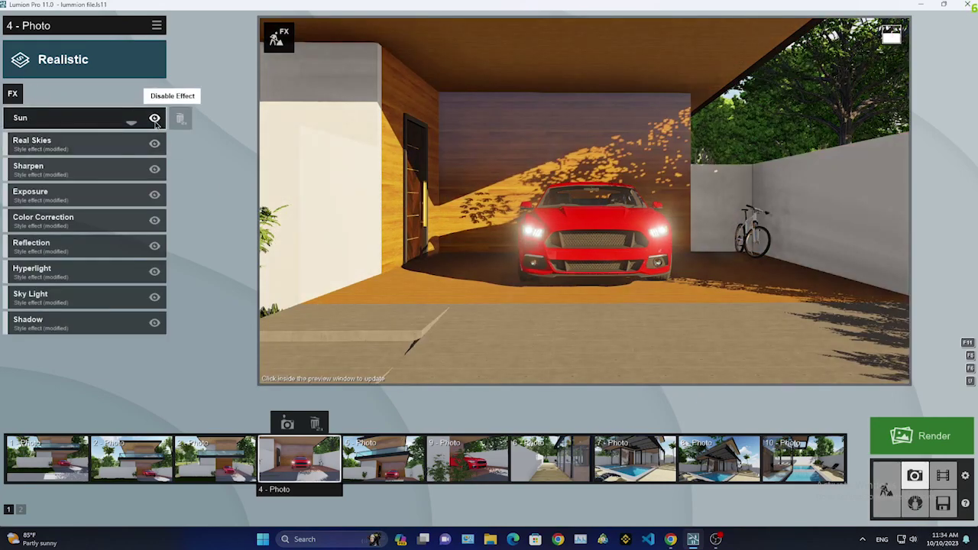
Compare with the Sun hidden, then fine-tune the sun heading to about 101°
left_click(154, 119)
left_click(76, 118)
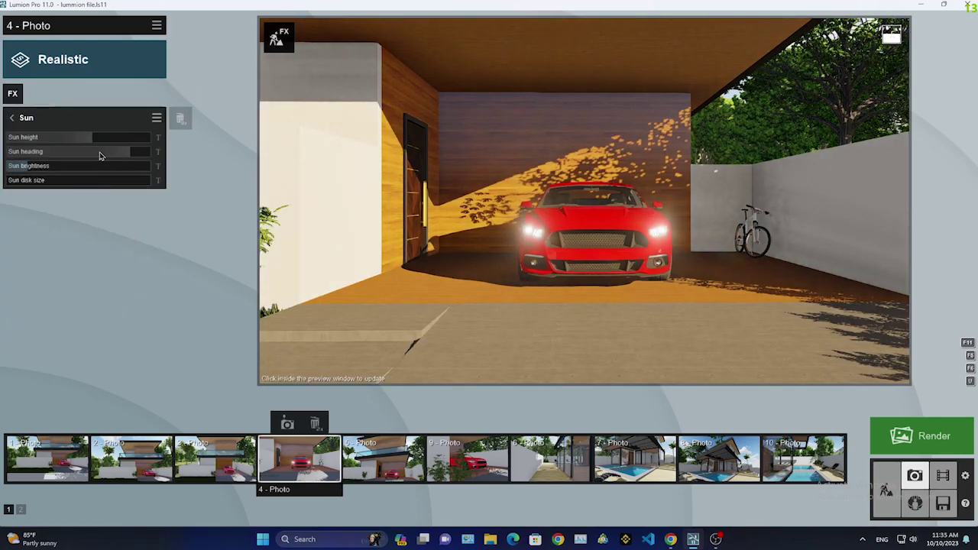
mouse_move(92, 152)
left_mouse_down()
mouse_move(132, 157)
mouse_move(119, 157)
left_mouse_up()
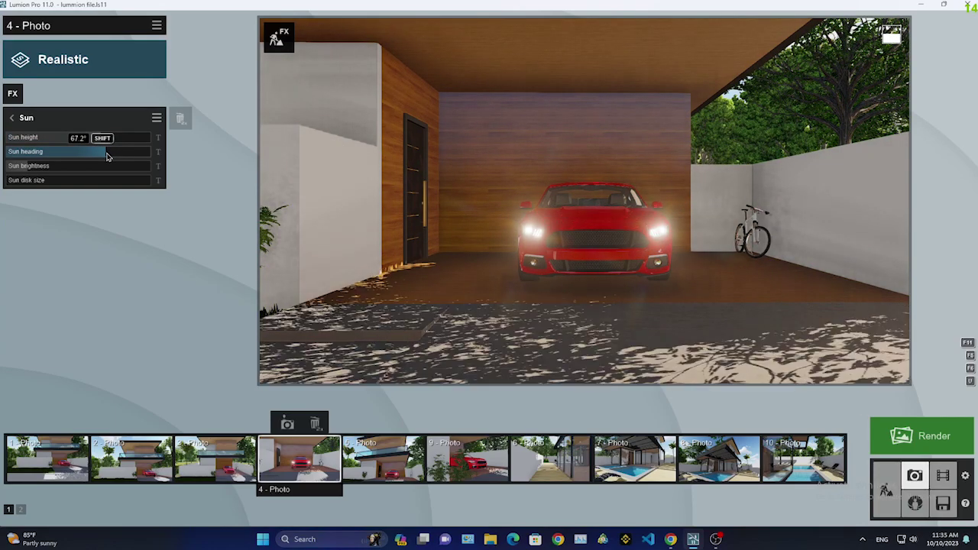
left_click_drag(114, 154, 120, 157)
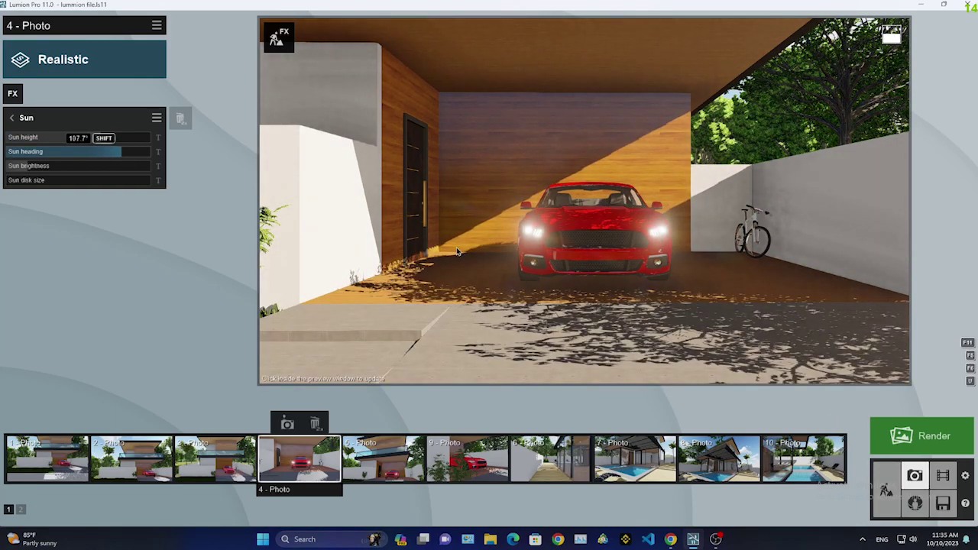
left_click(782, 289)
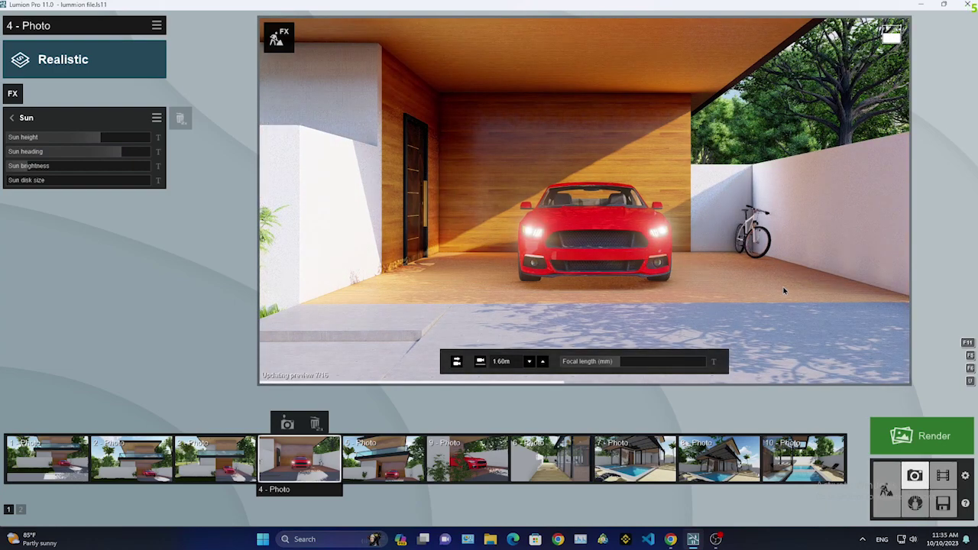
left_click(12, 117)
Add a God Rays effect to Photo 4
left_click(12, 94)
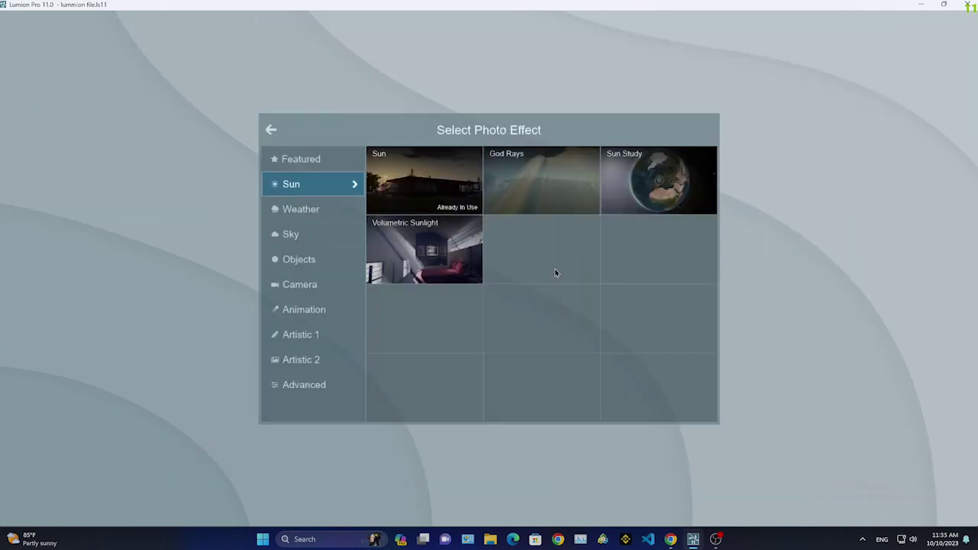
left_click(516, 180)
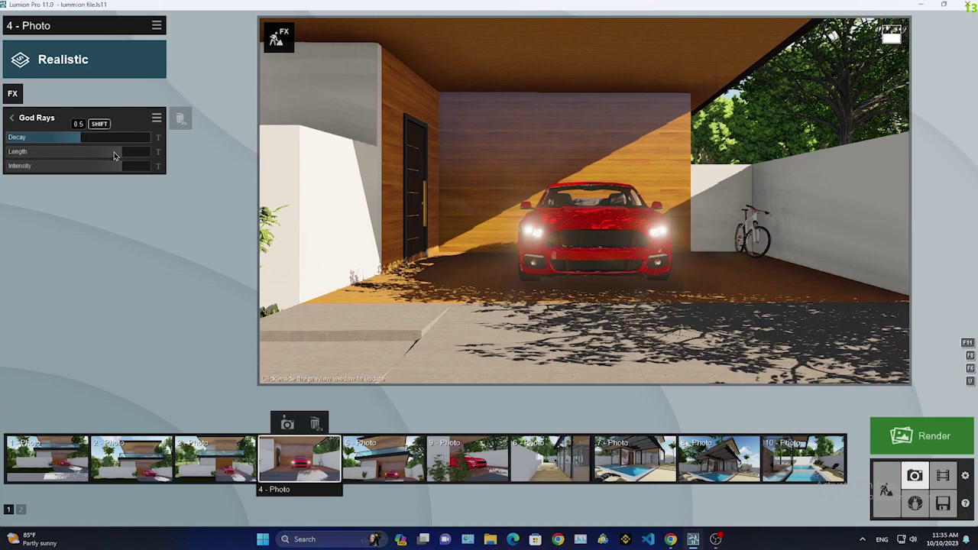
left_click(180, 120)
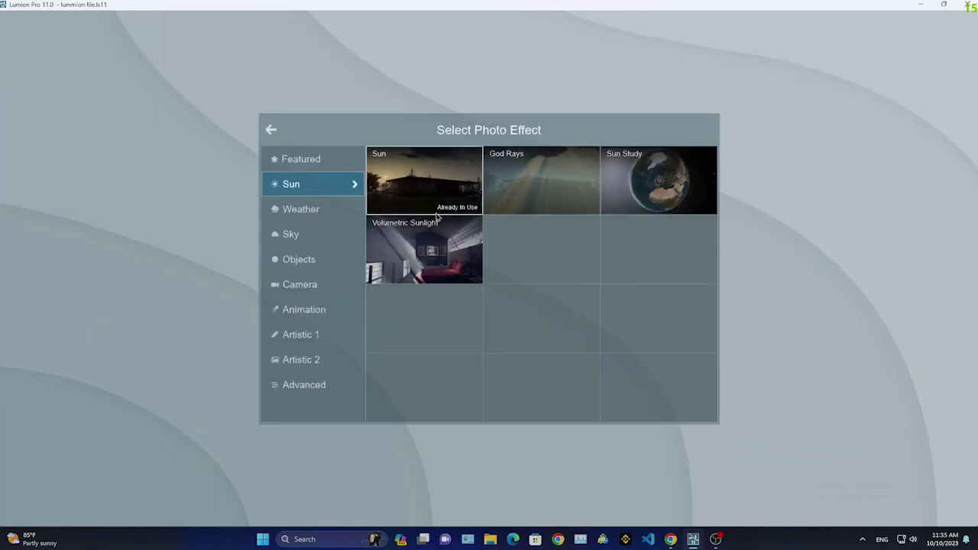
Add Depth of Field to Photo 4, focused on the car hood, with amount 79.3
left_click(321, 209)
left_click(333, 232)
left_click(322, 286)
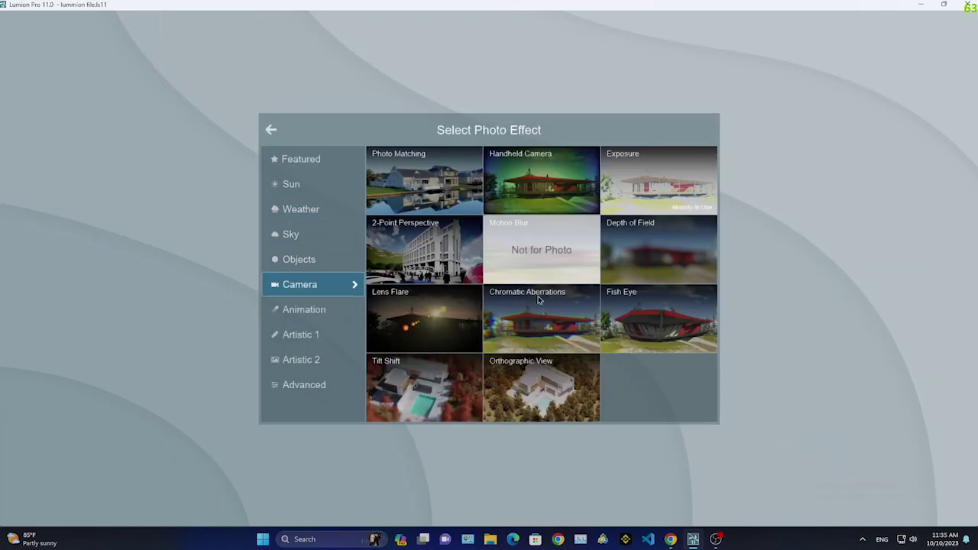
left_click(658, 249)
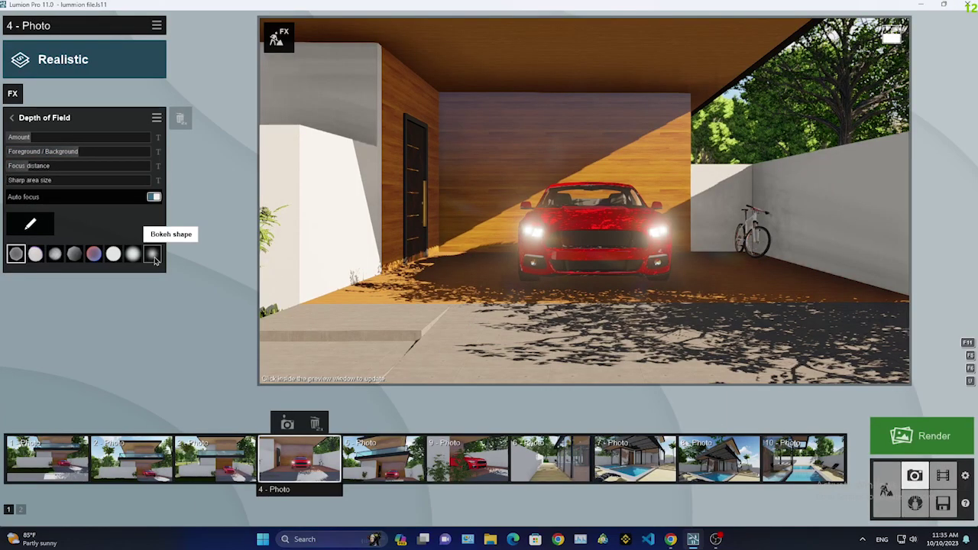
left_click(30, 221)
left_click(497, 276)
left_click(954, 500)
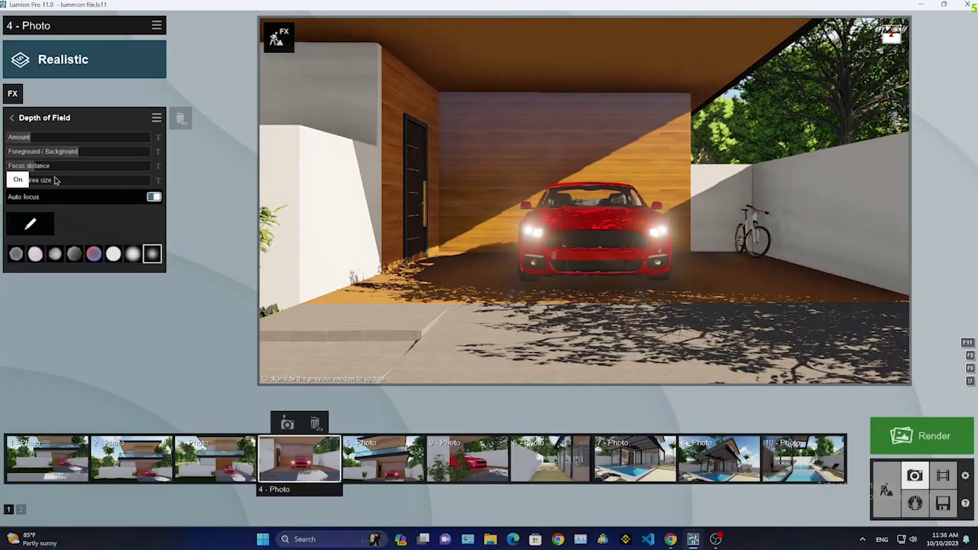
left_click_drag(42, 139, 69, 140)
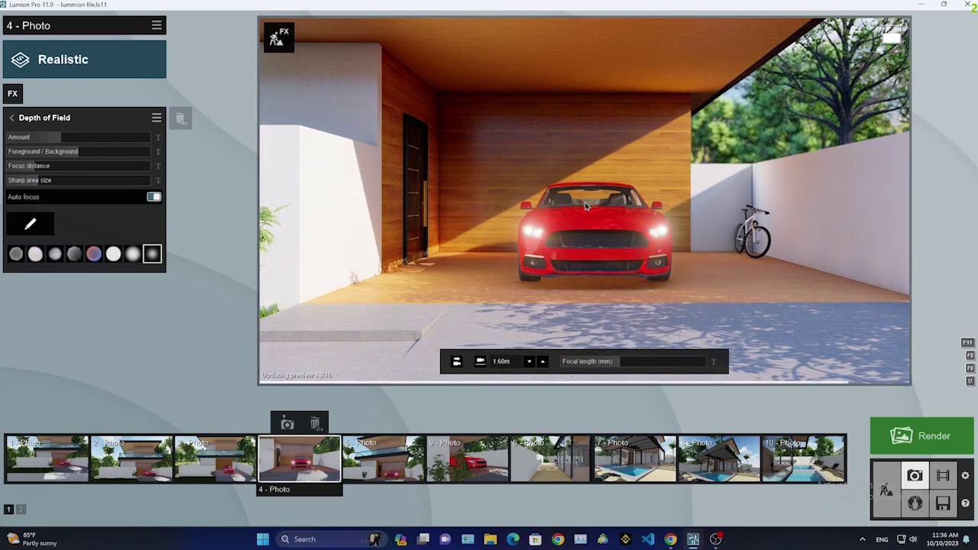
left_click(44, 119)
Add 2-Point Perspective to Photo 4, browse the other effect categories, then select Photo 5
left_click(17, 94)
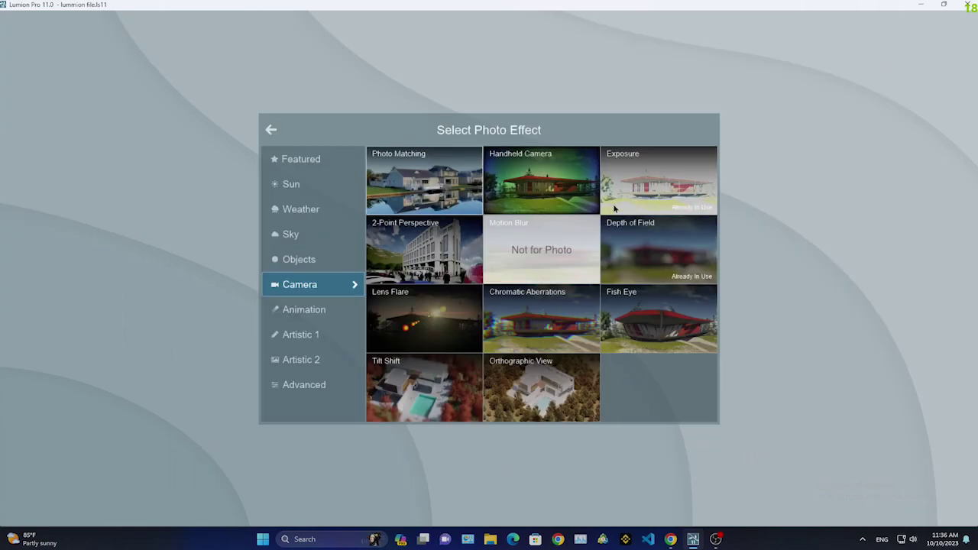
left_click(446, 246)
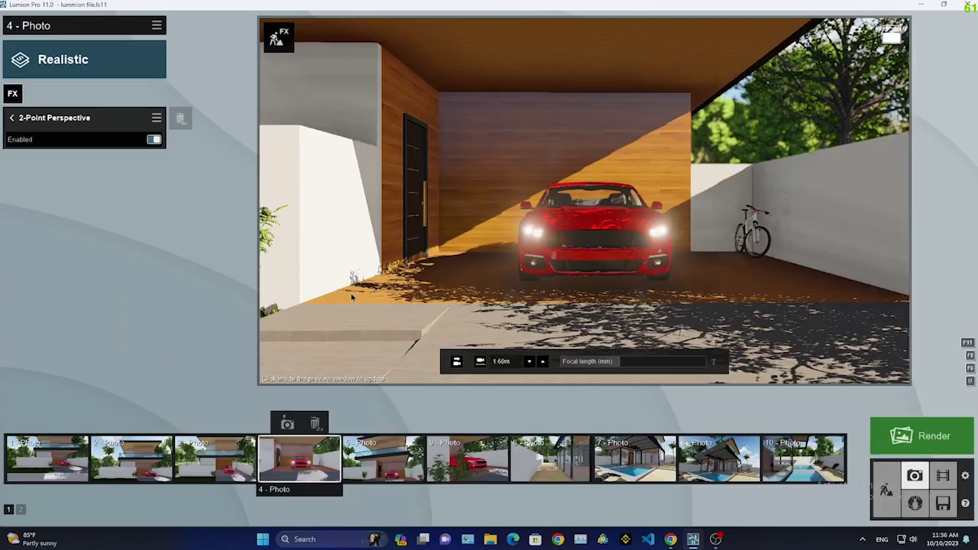
left_click(17, 94)
left_click(305, 310)
left_click(319, 335)
left_click(323, 363)
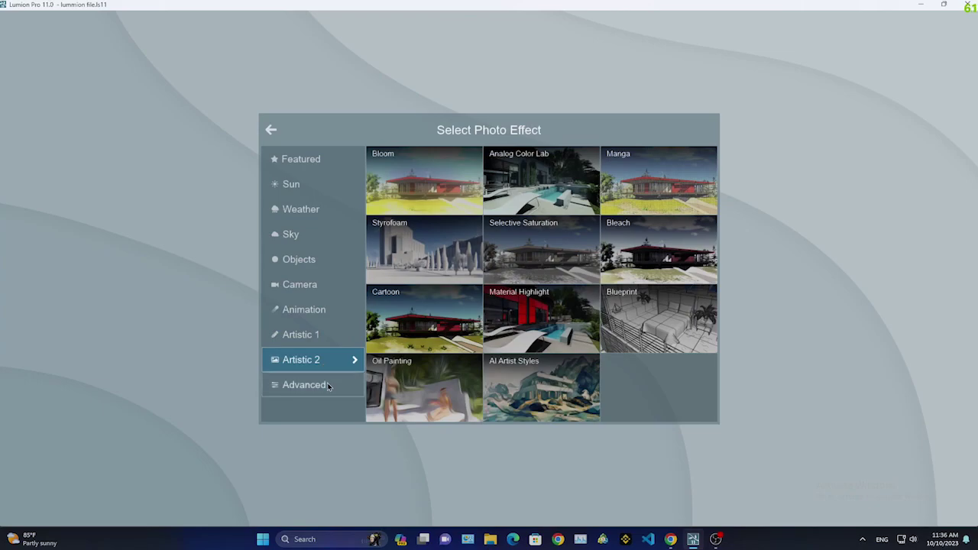
left_click(327, 383)
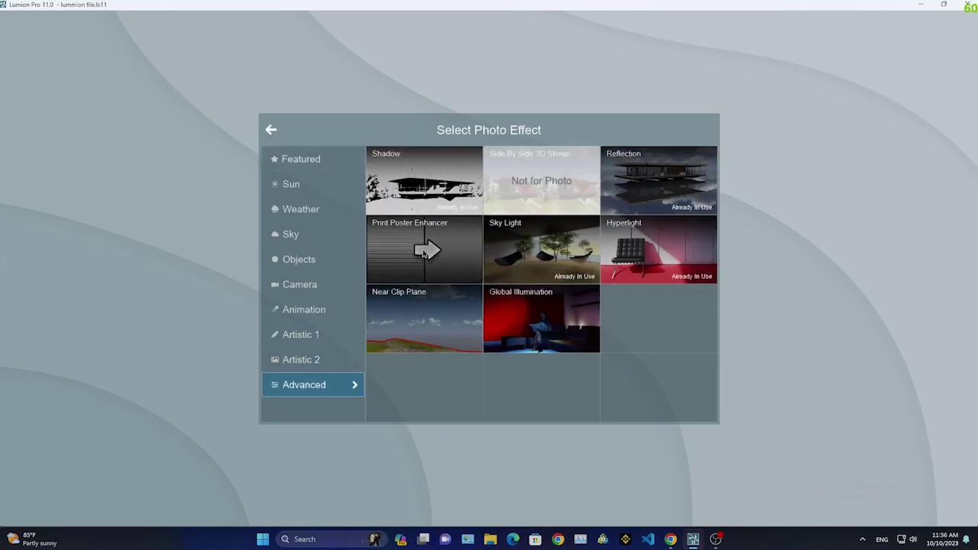
left_click(469, 238)
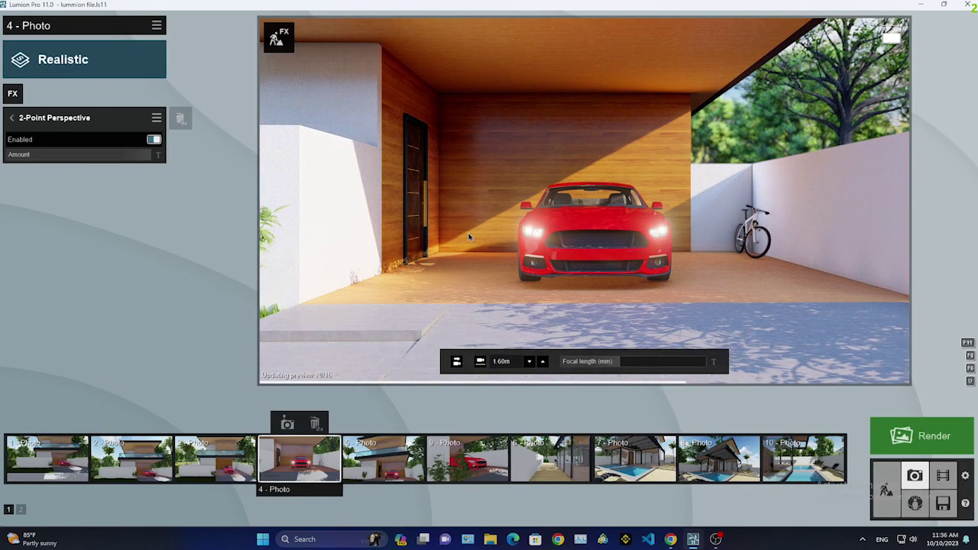
left_click(382, 459)
left_click(157, 25)
Paste Photo 4's copied effects onto Photo 5, then return to Photo 4
left_click(171, 37)
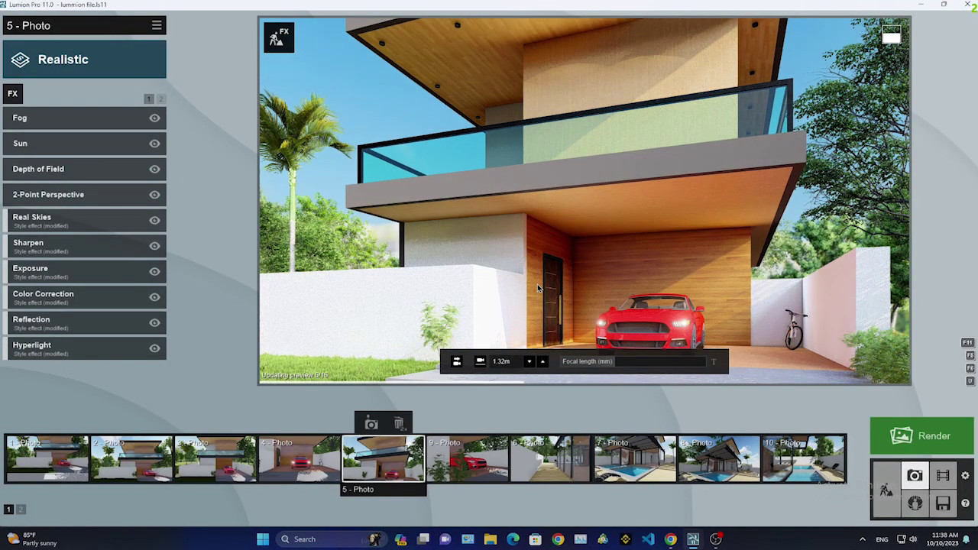
left_click(298, 458)
left_click(156, 25)
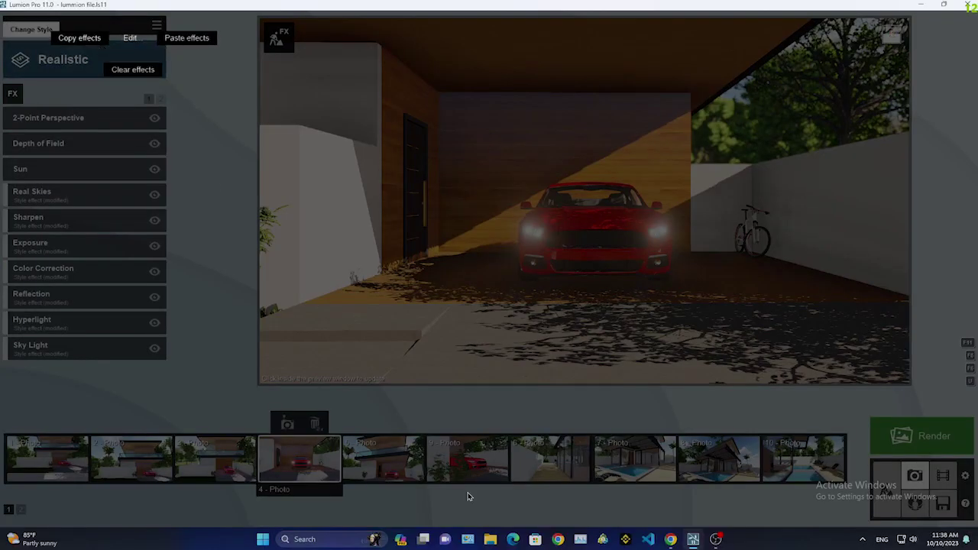
Paste the Realistic effects onto Photo 9 and tune its depth-of-field blur
left_click(468, 458)
left_click(157, 25)
left_click(186, 37)
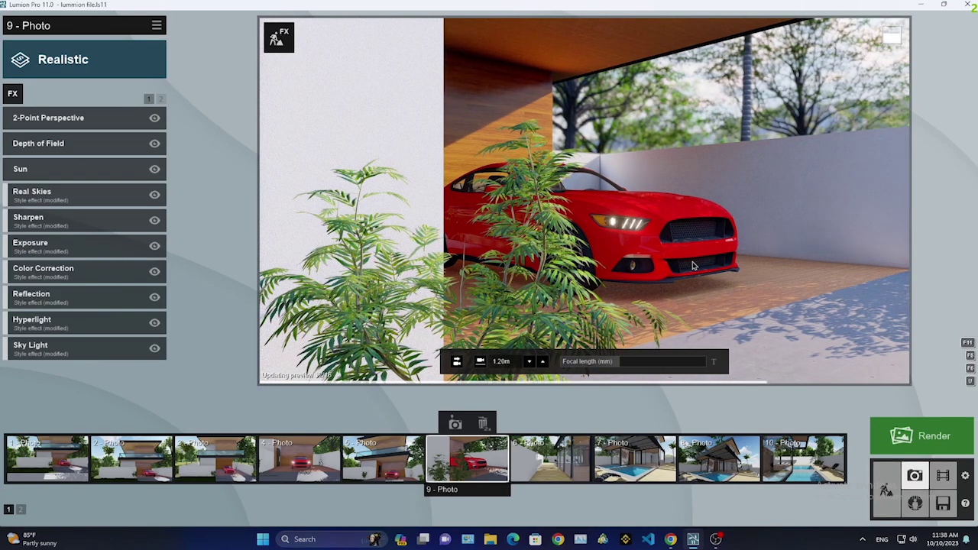
left_click(65, 145)
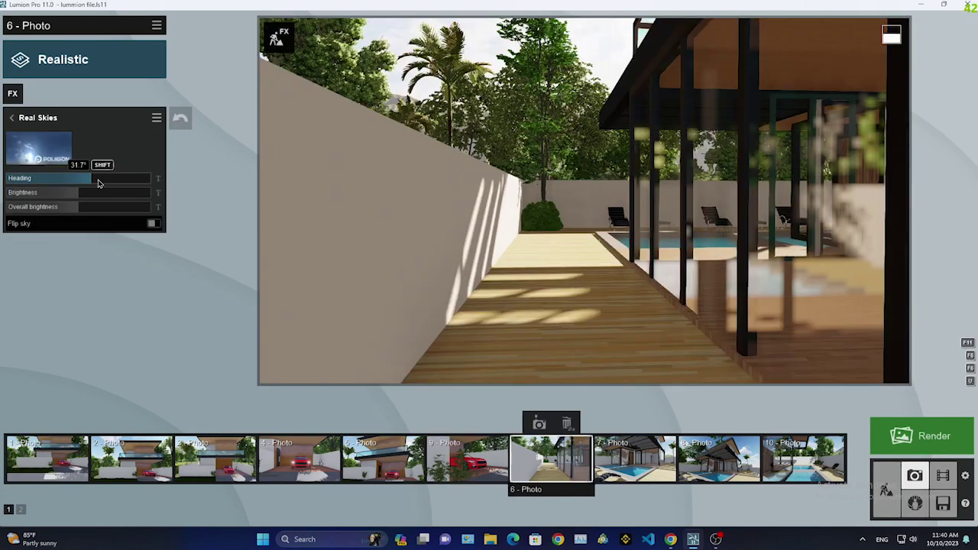
mouse_move(96, 180)
left_mouse_down()
mouse_move(44, 185)
mouse_move(85, 193)
left_mouse_up()
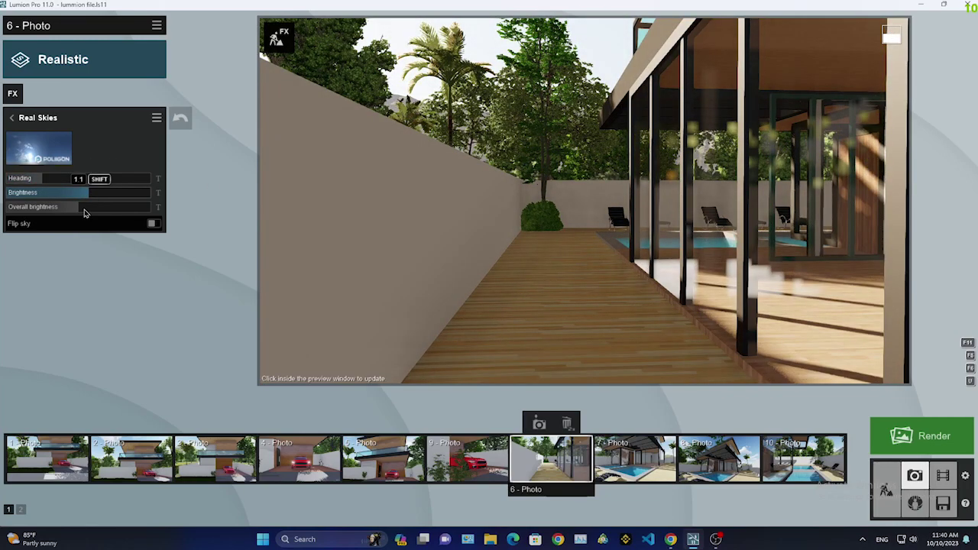
Add a Sun effect to Photo 6, adjusting sun height and swinging its heading to shift shadows
left_click(11, 118)
left_click(44, 96)
left_click(308, 183)
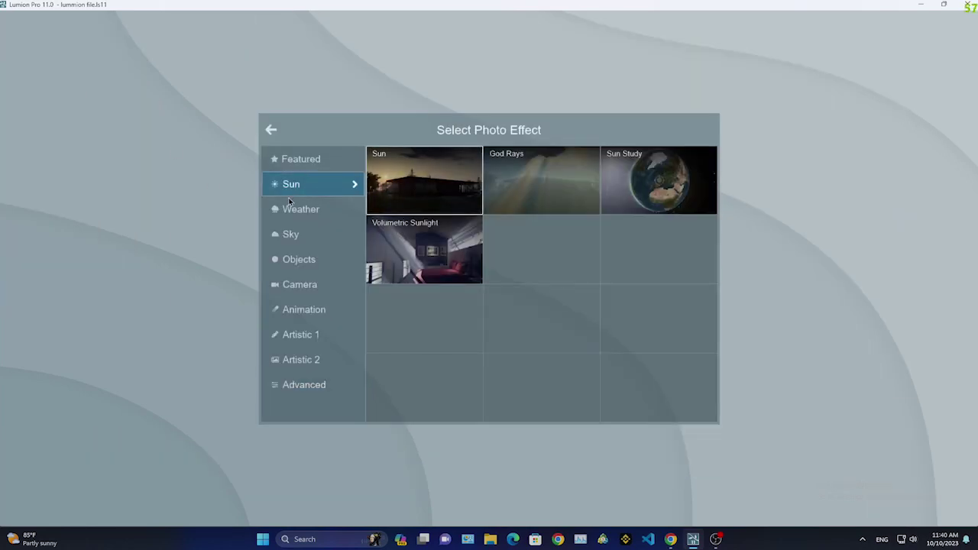
left_click(420, 180)
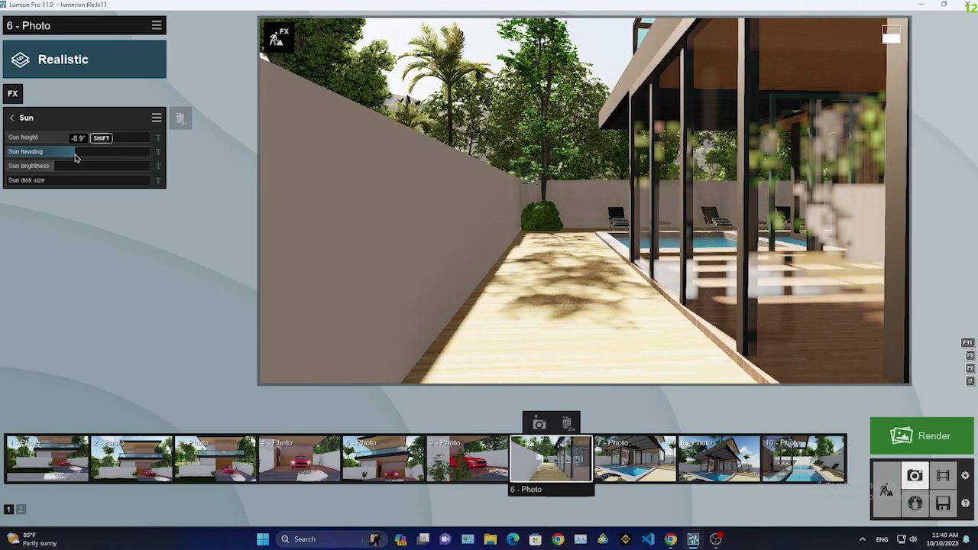
left_click_drag(78, 156, 48, 151)
left_click(532, 230)
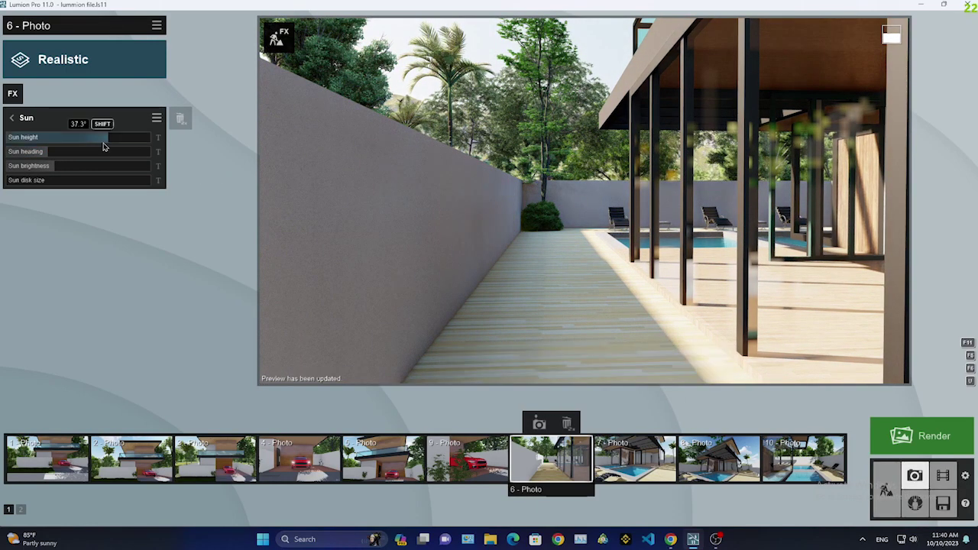
mouse_move(108, 137)
left_mouse_down()
mouse_move(98, 137)
mouse_move(137, 137)
left_mouse_up()
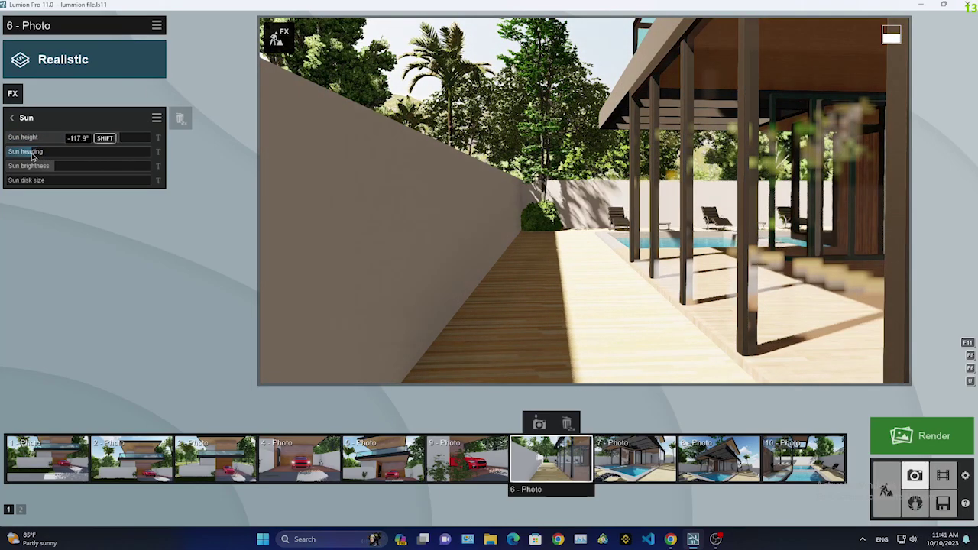
left_click_drag(44, 156, 56, 151)
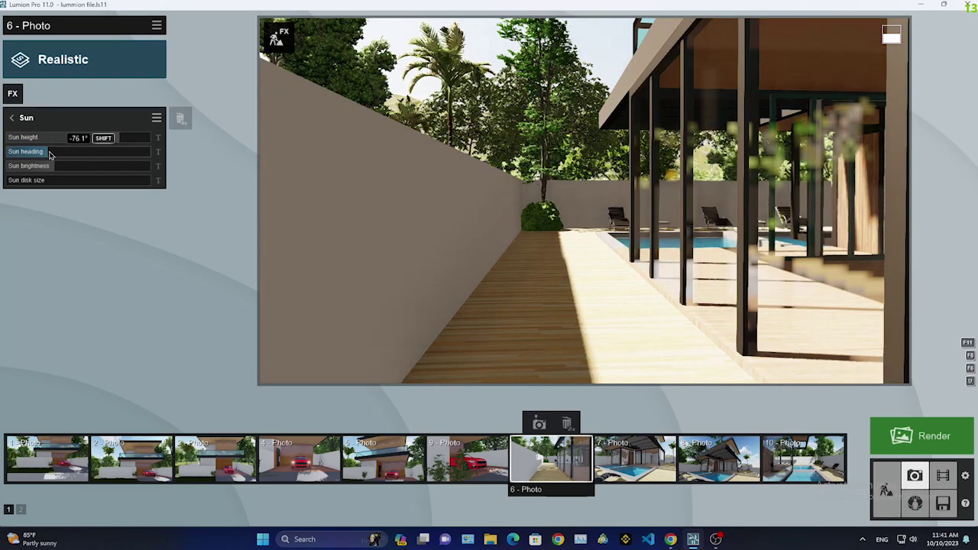
left_click(435, 202)
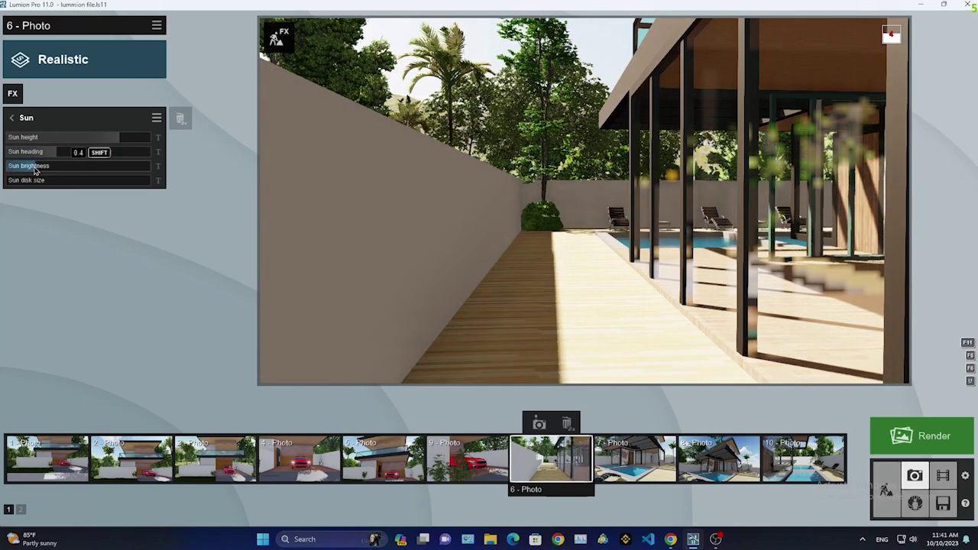
left_click(42, 217)
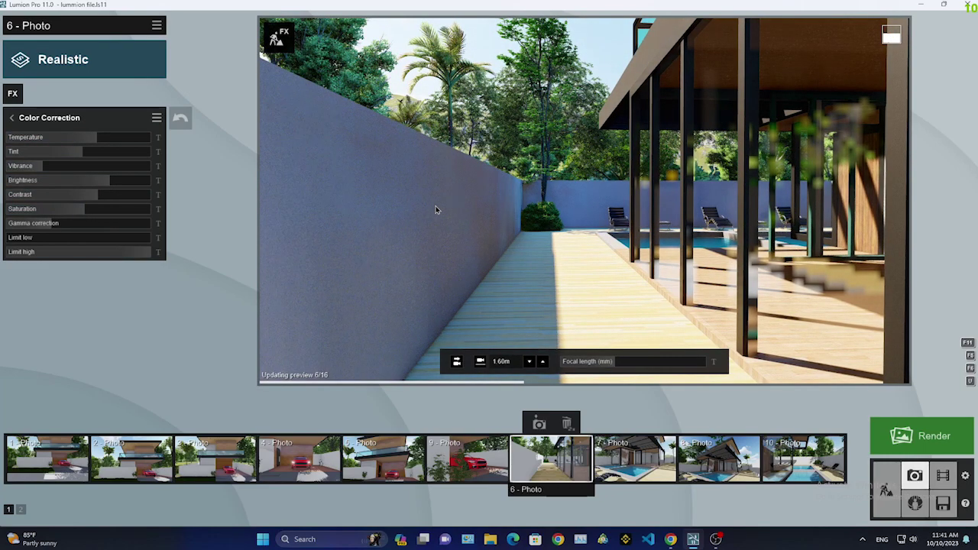
Set Photo 6's Sky Light render quality to High and review Shadow and Exposure settings
left_click(12, 117)
left_click(66, 255)
left_click(11, 118)
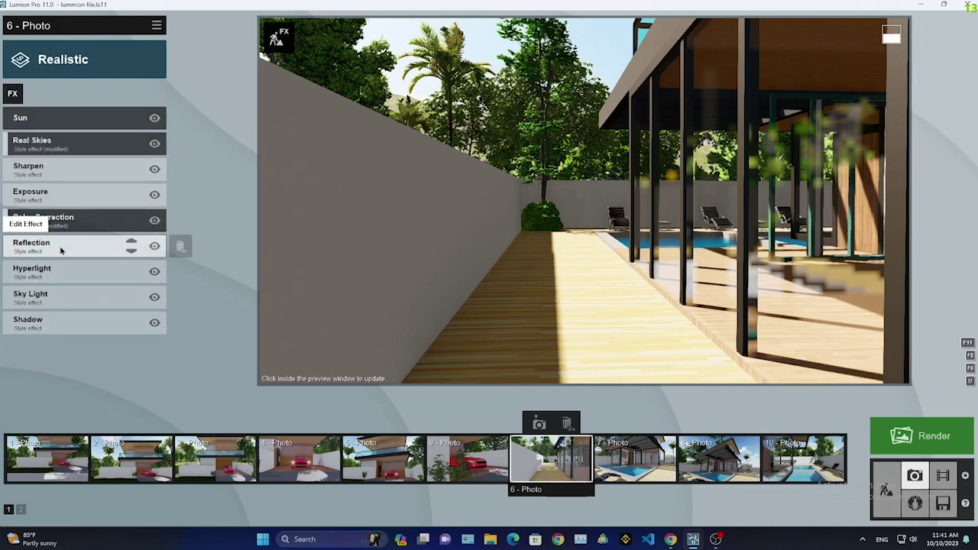
left_click(67, 303)
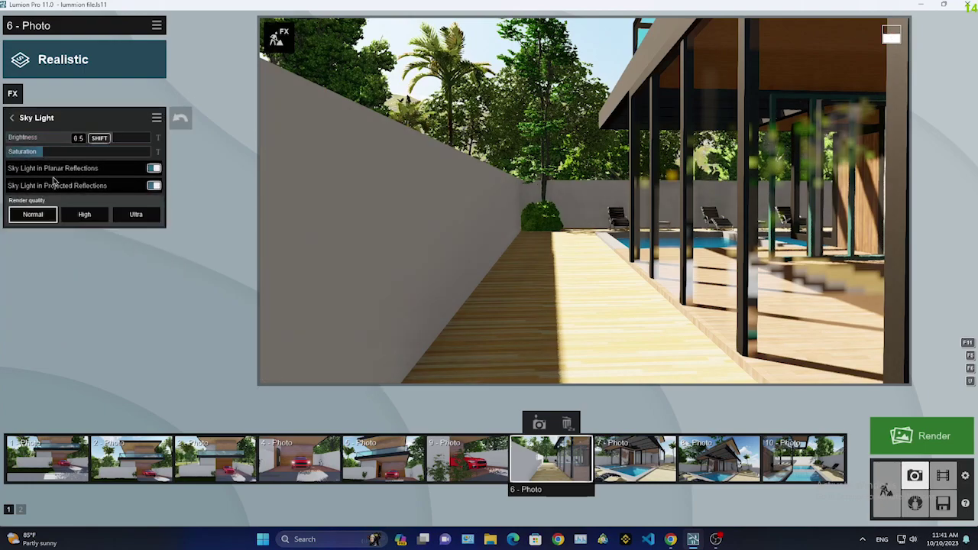
left_click(84, 214)
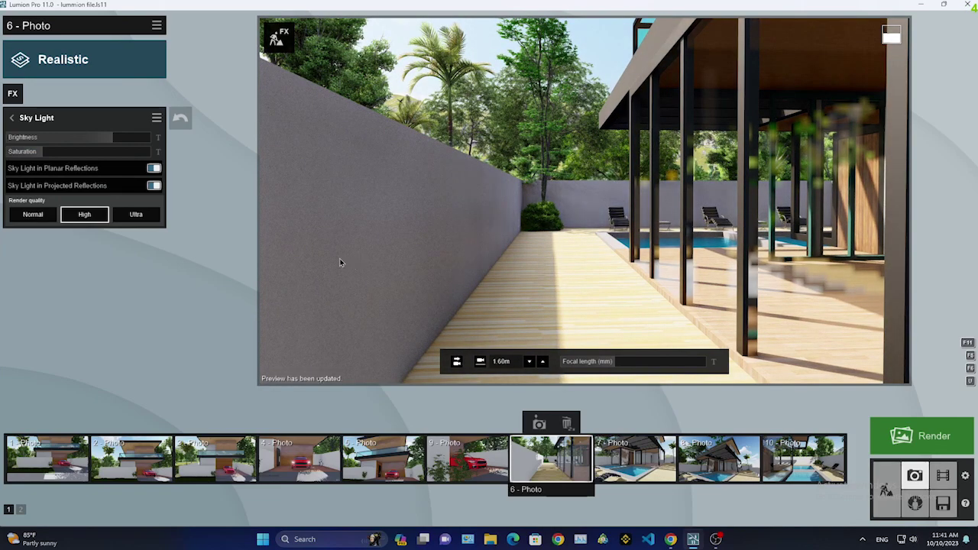
left_click(11, 118)
left_click(66, 318)
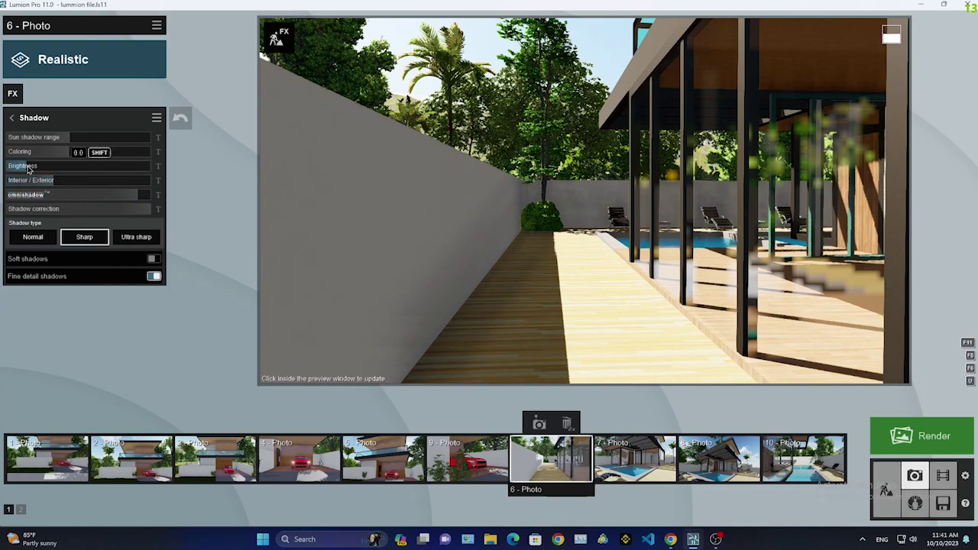
left_click(352, 256)
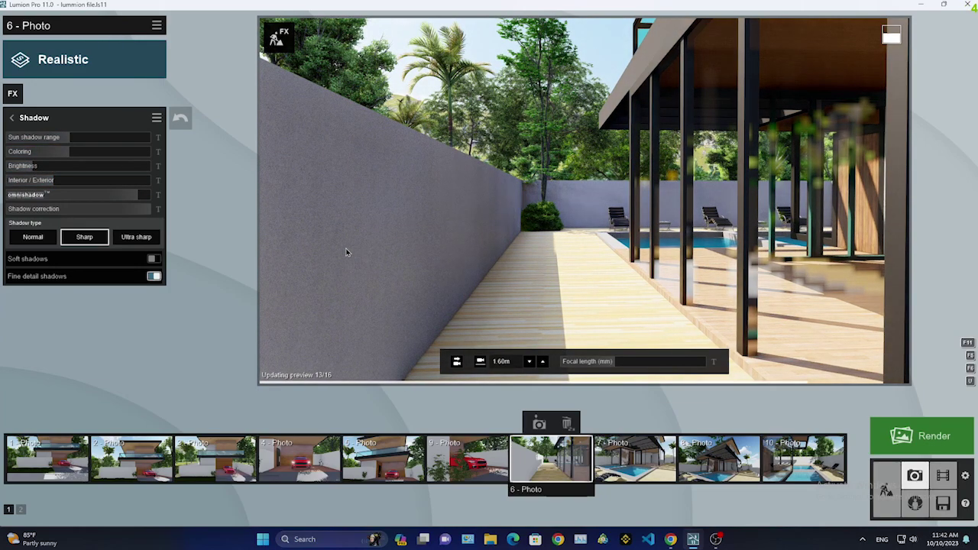
left_click(12, 118)
left_click(66, 192)
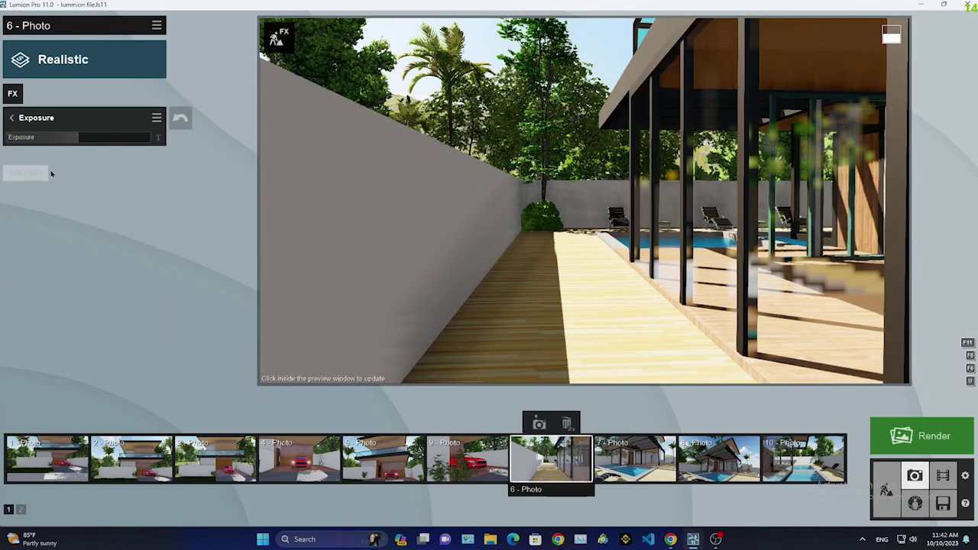
left_click(454, 268)
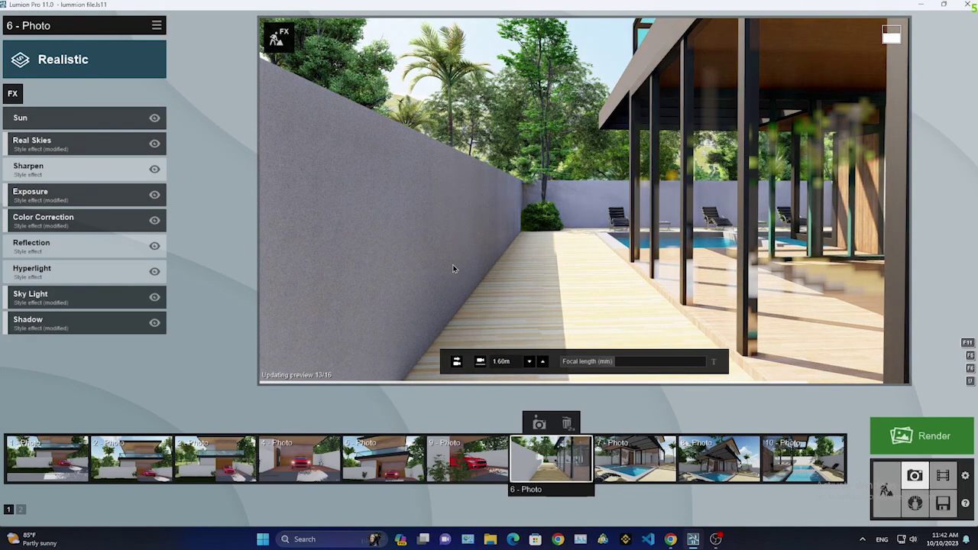
Place a reflection plane on the glass wall, then hide the Reflection effect
left_click(46, 246)
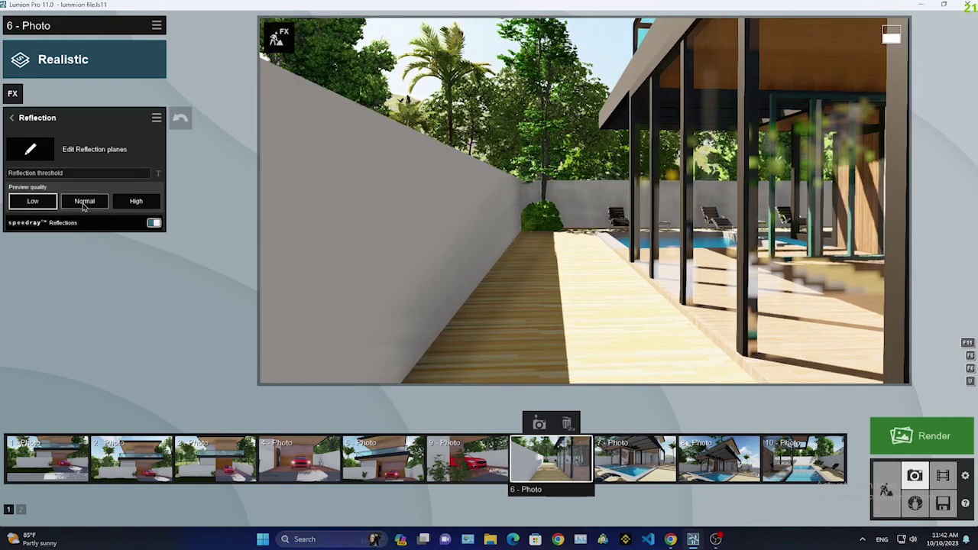
left_click(28, 153)
left_click(20, 504)
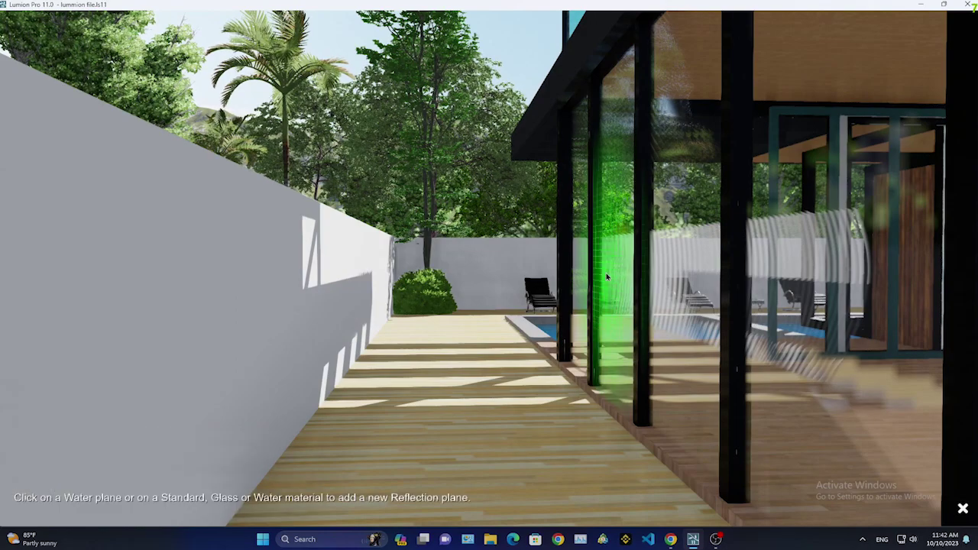
left_click(613, 359)
left_click(954, 501)
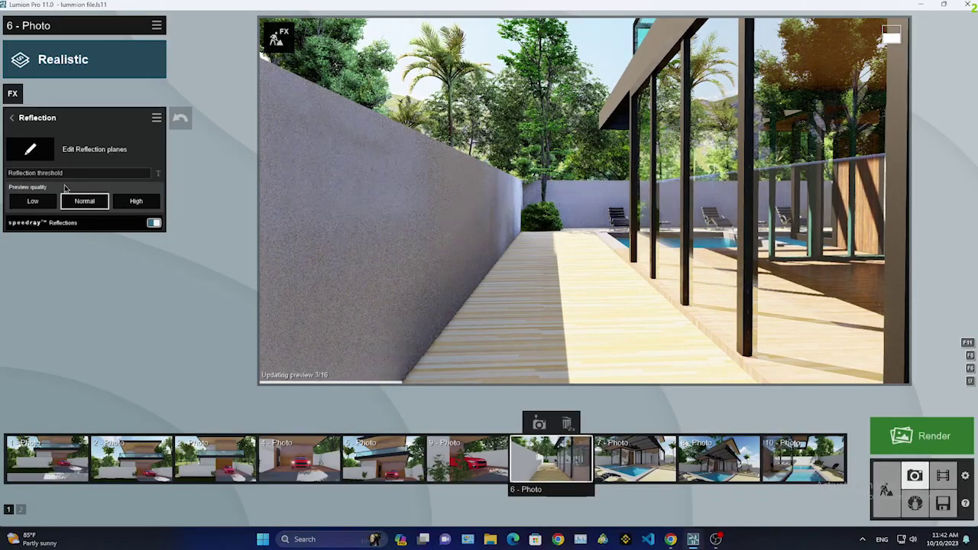
left_click(11, 118)
left_click(153, 243)
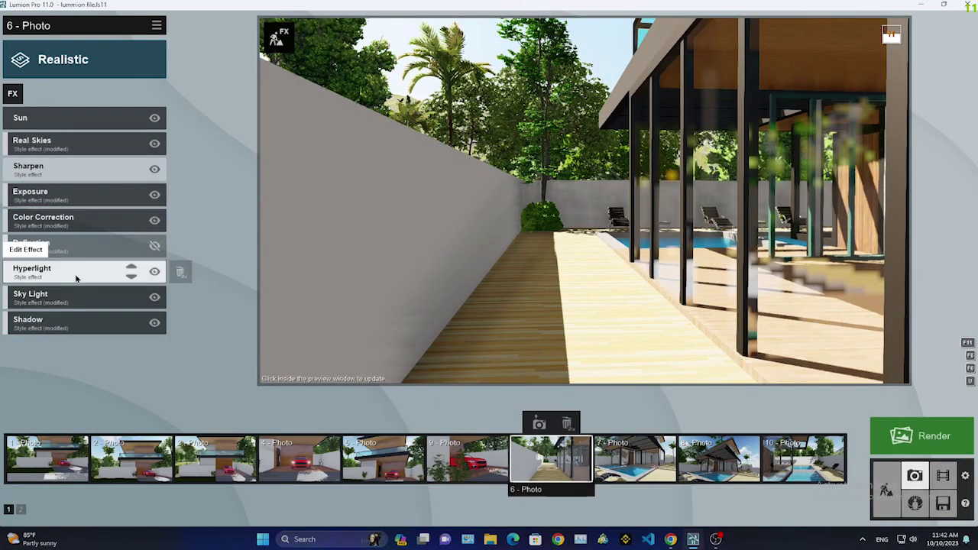
Check Hyperlight and Sky Light, then add a light Fog effect from Weather
left_click(76, 271)
left_click(11, 118)
left_click(76, 295)
left_click(11, 118)
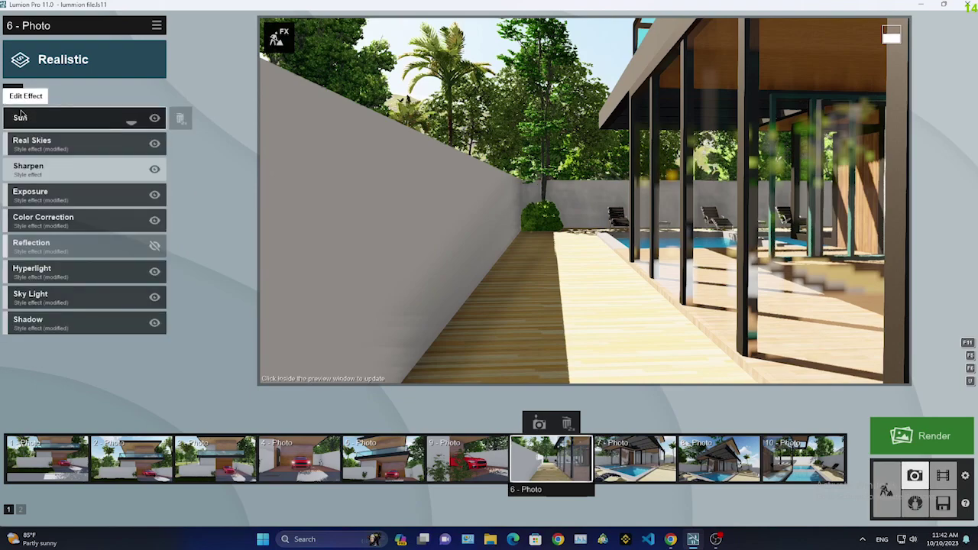
left_click(15, 94)
left_click(355, 213)
left_click(424, 181)
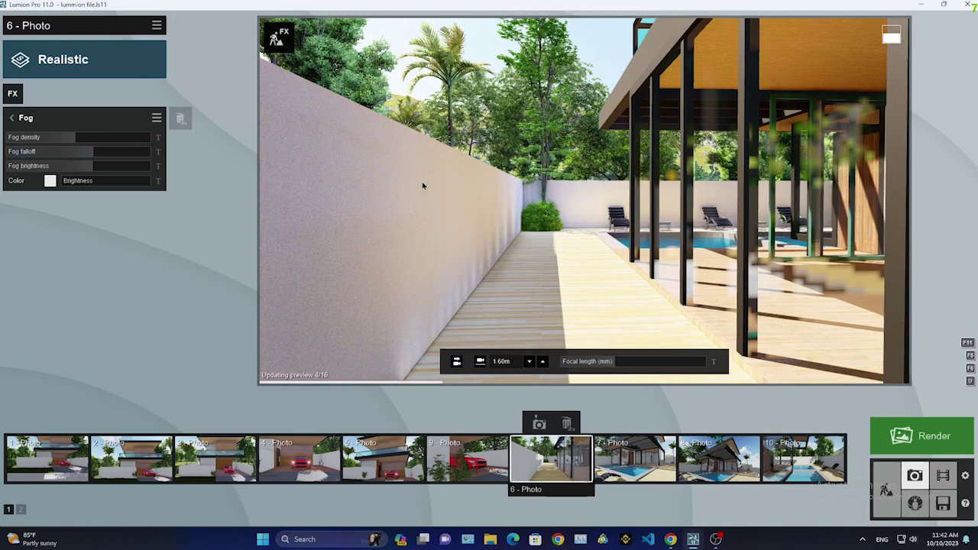
Add a God Rays effect to Photo 6 and adjust its intensity
left_click(17, 122)
left_click(19, 95)
left_click(291, 184)
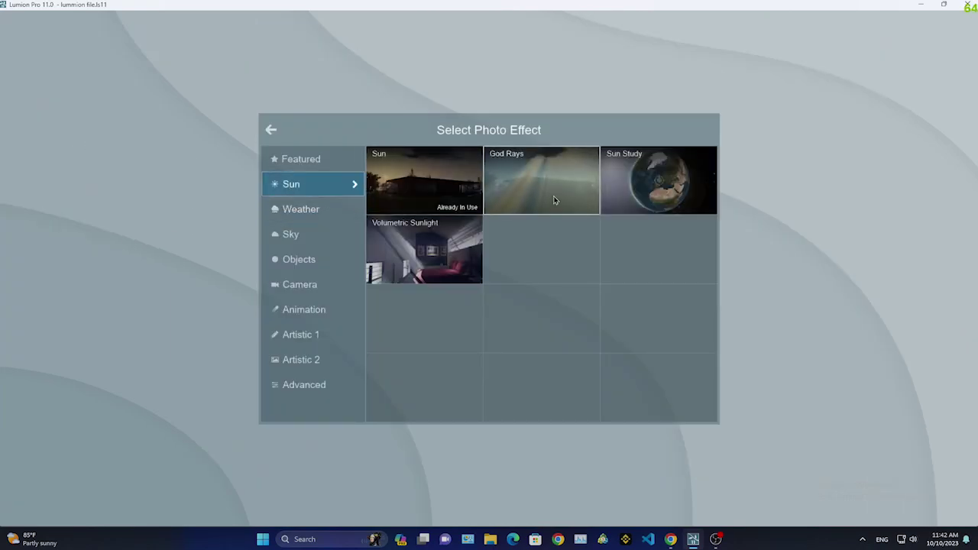
left_click(554, 200)
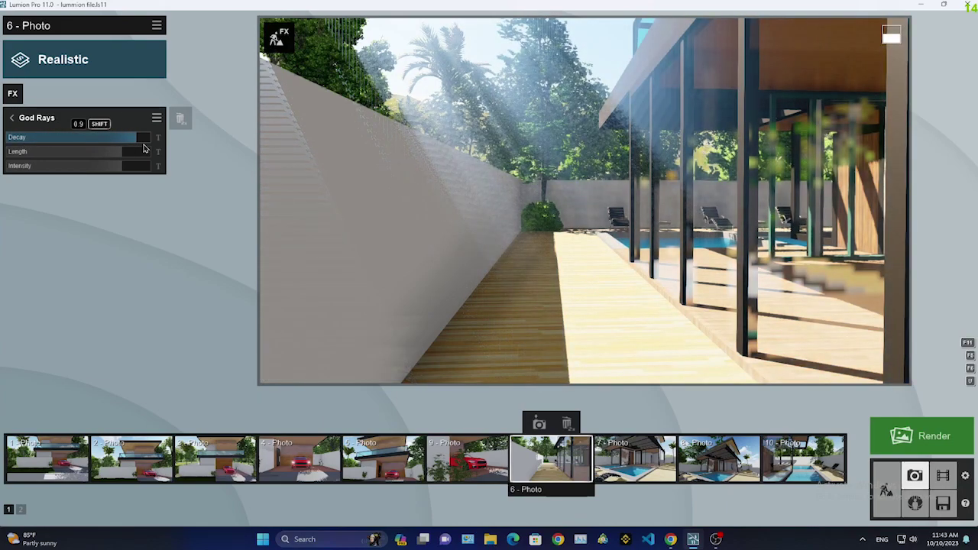
left_click(33, 167)
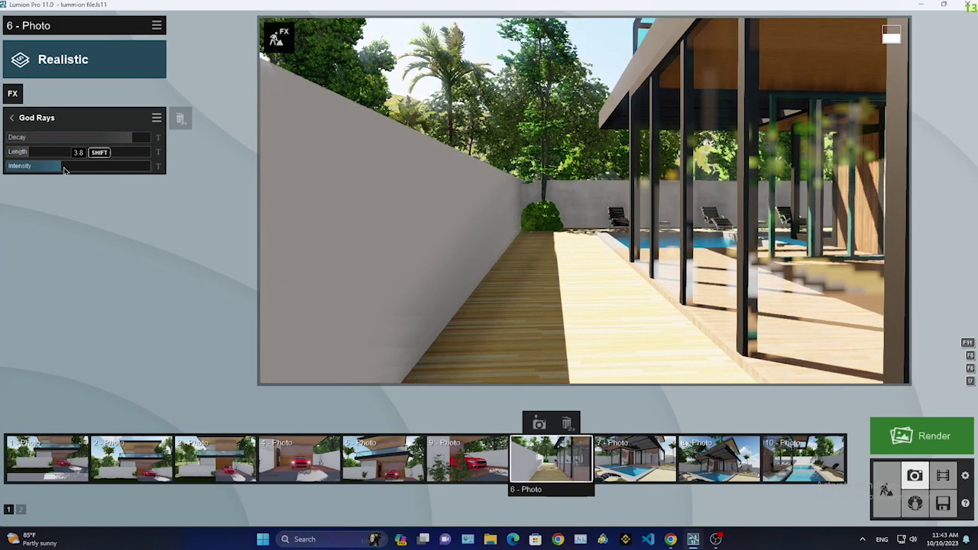
left_click_drag(64, 170, 76, 168)
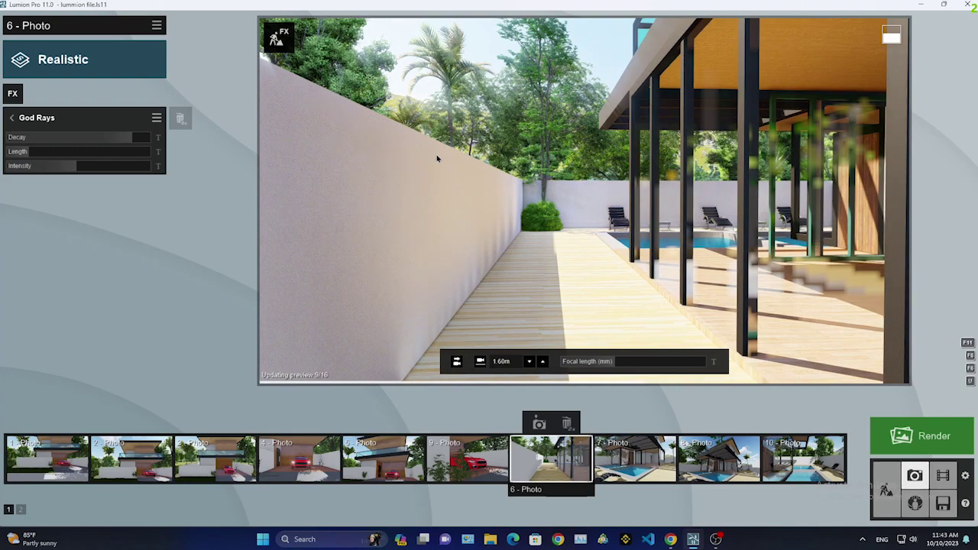
Raise the sun height to about 45.6° and readjust the god rays intensity
left_click(12, 117)
left_click(45, 168)
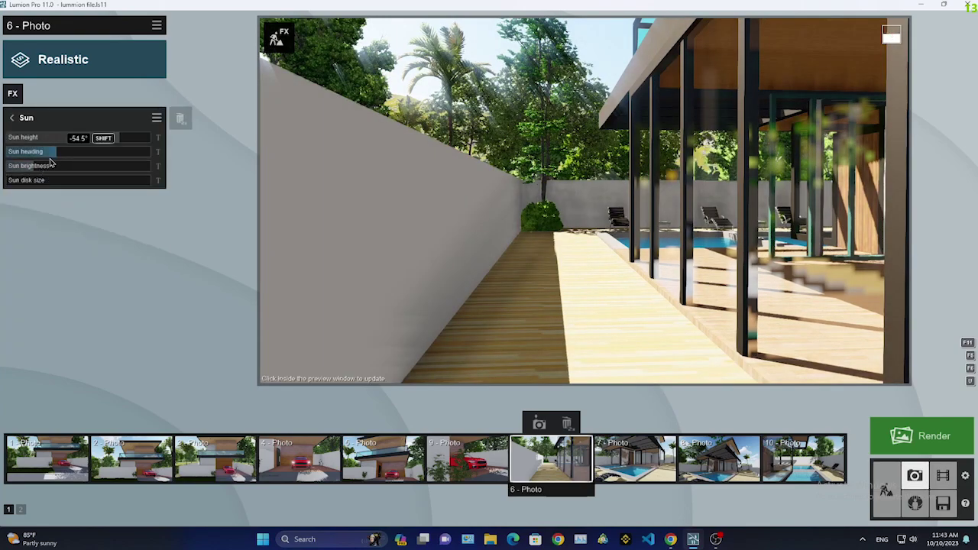
left_click(116, 138)
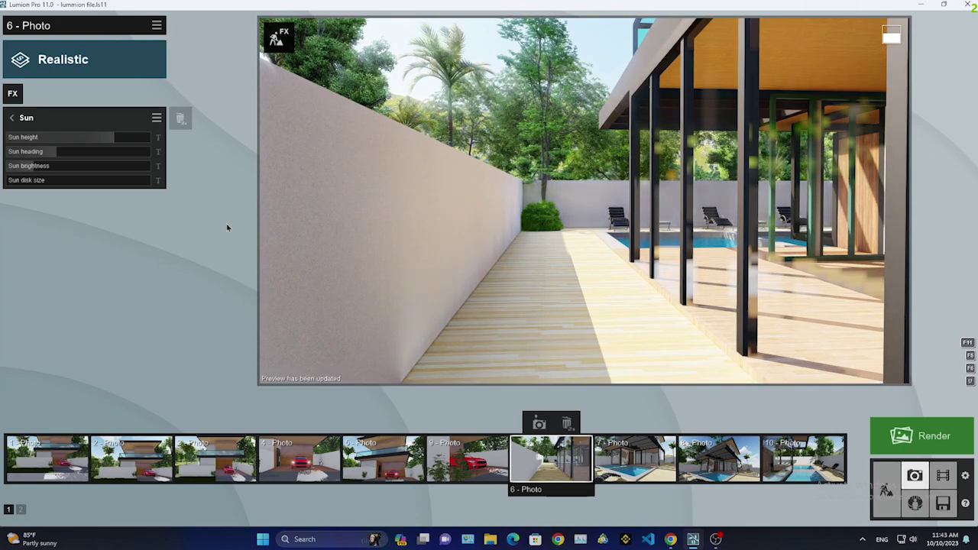
left_click(12, 118)
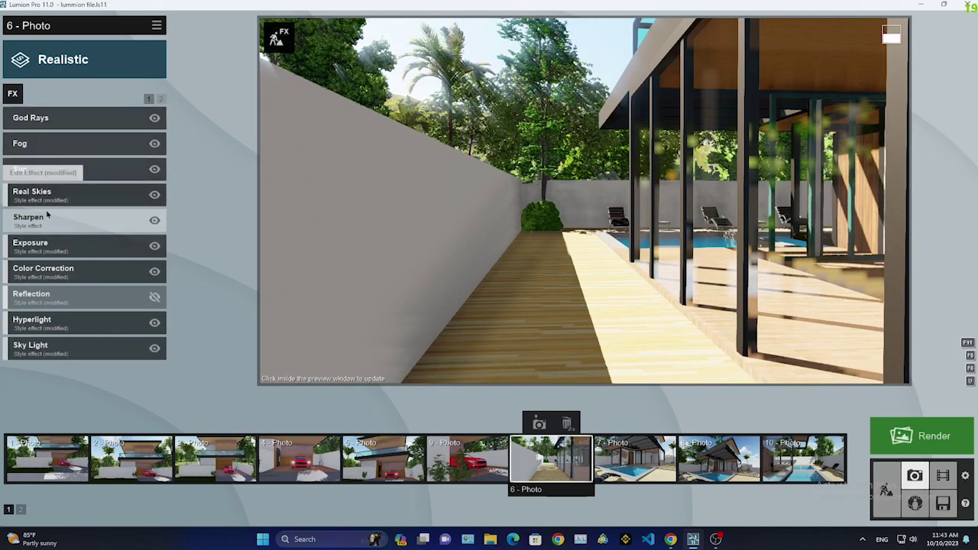
left_click(46, 118)
left_click(143, 143)
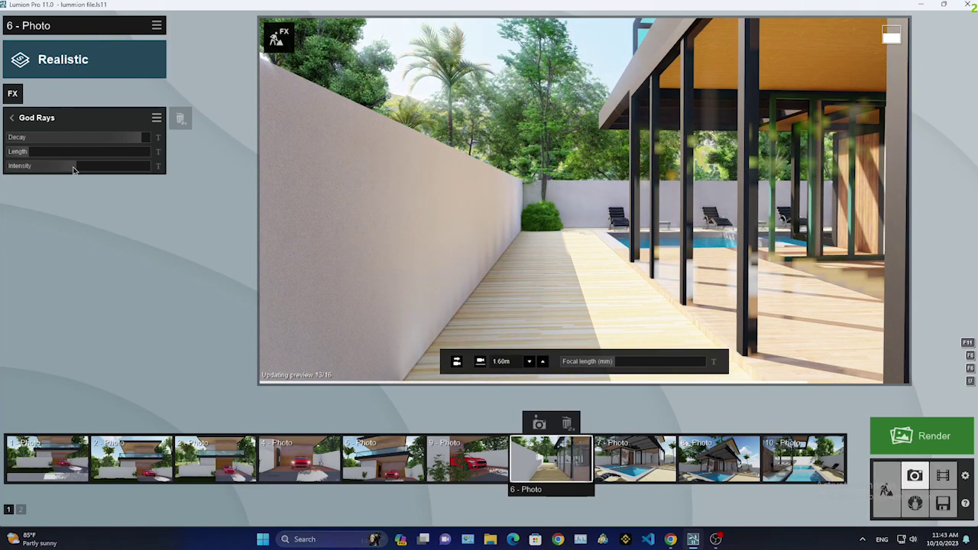
mouse_move(73, 170)
left_mouse_down()
mouse_move(84, 171)
mouse_move(52, 171)
left_mouse_up()
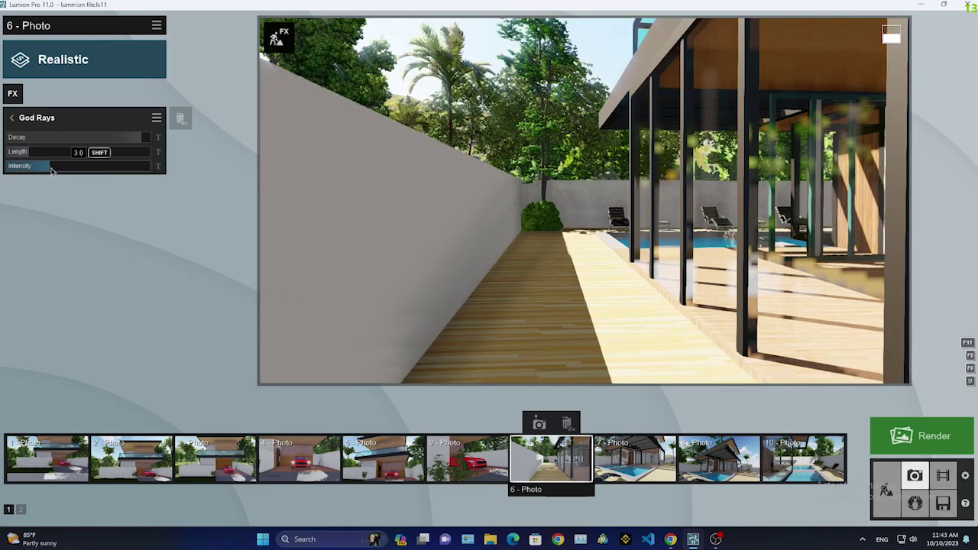
left_click(528, 170)
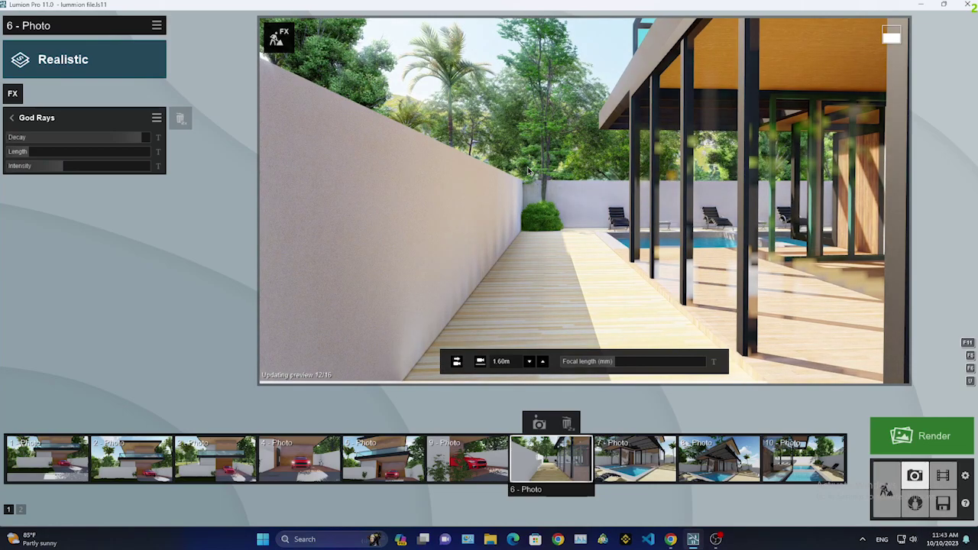
Check the Sharpen settings and the Shadow settings on the second effects page
left_click(12, 118)
left_click(83, 226)
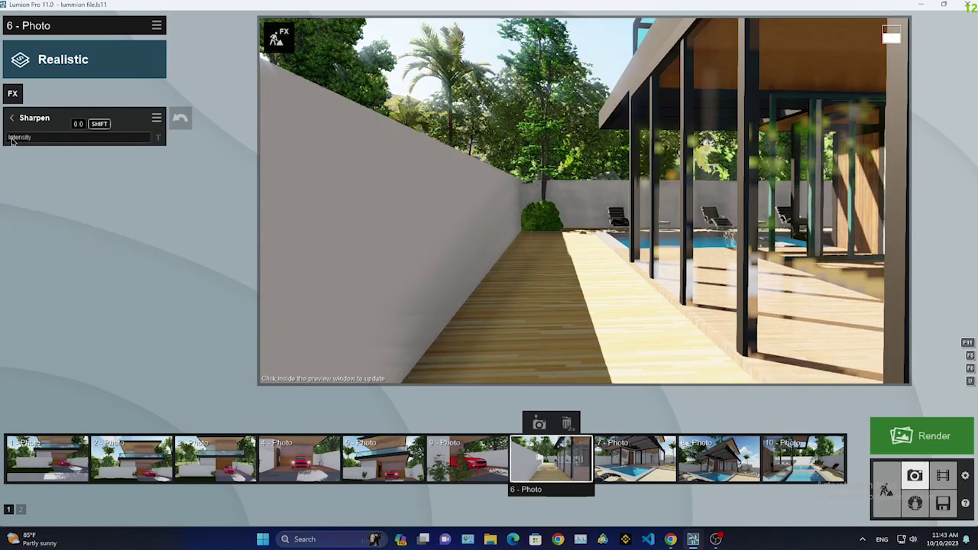
left_click(21, 135)
left_click(546, 221)
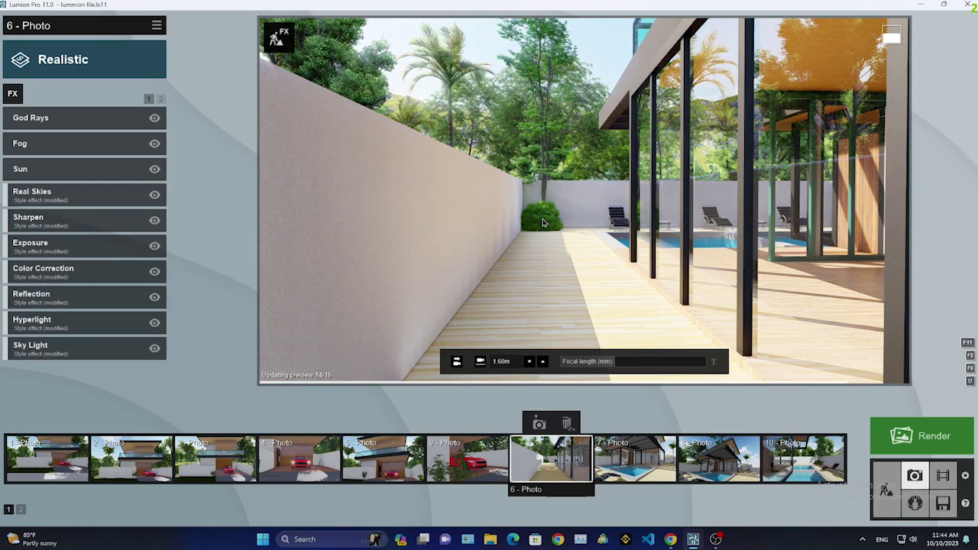
left_click(160, 99)
left_click(67, 191)
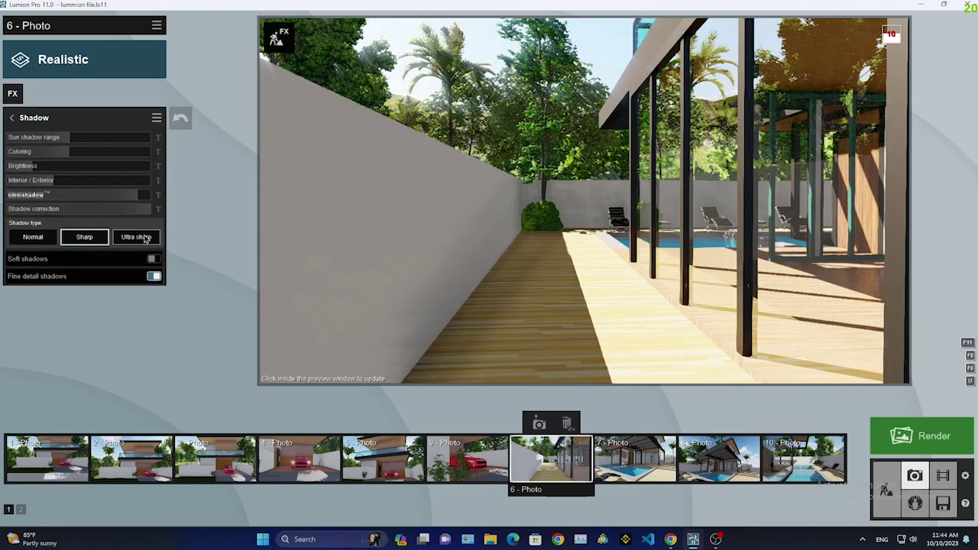
left_click(30, 120)
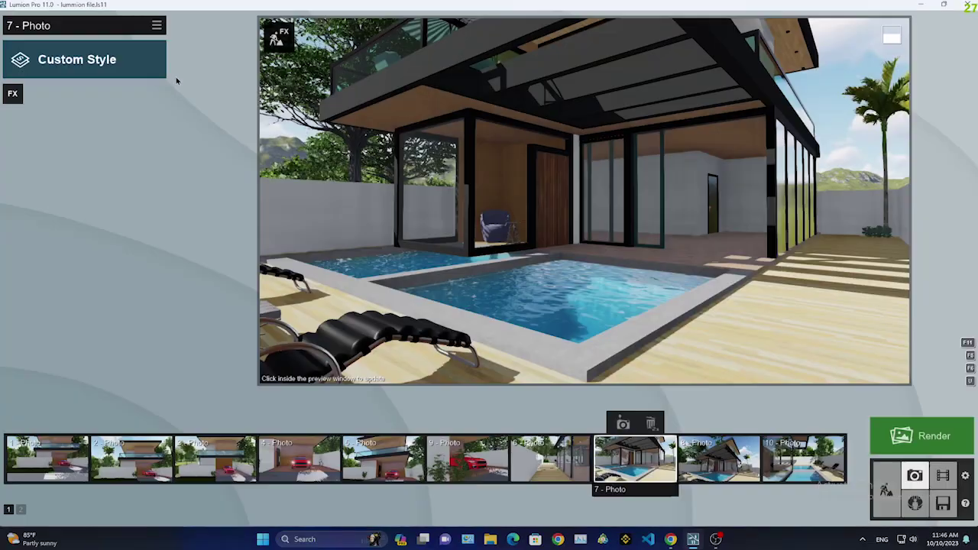
Give Photo 7 the Realistic style and a real sky rotated to about 48°
left_click(146, 61)
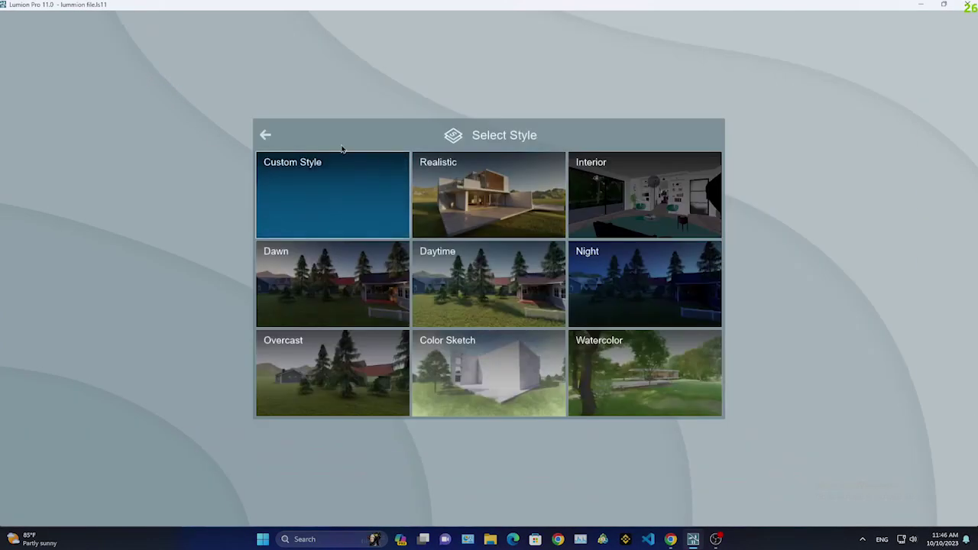
left_click(686, 261)
left_click(43, 118)
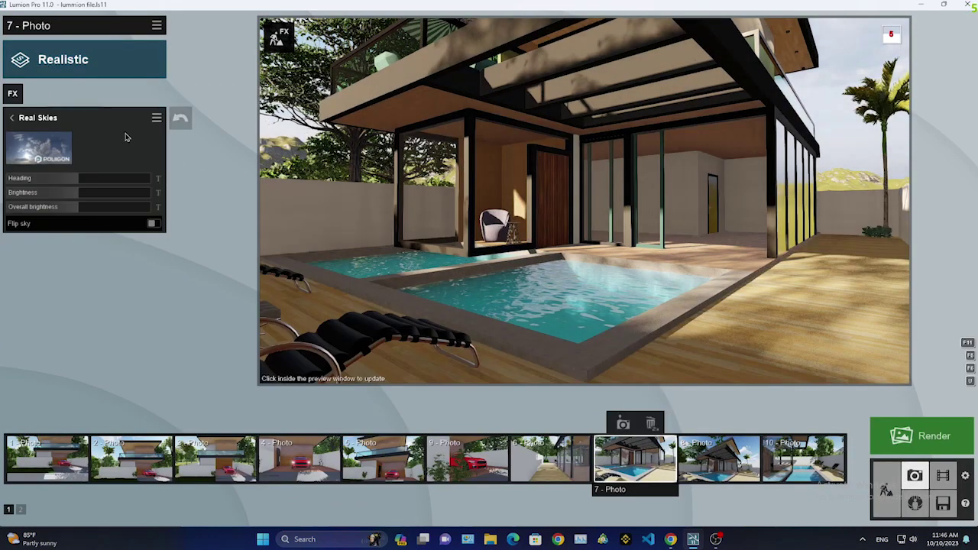
left_click(123, 138)
left_click(324, 274)
left_click_drag(103, 183, 79, 185)
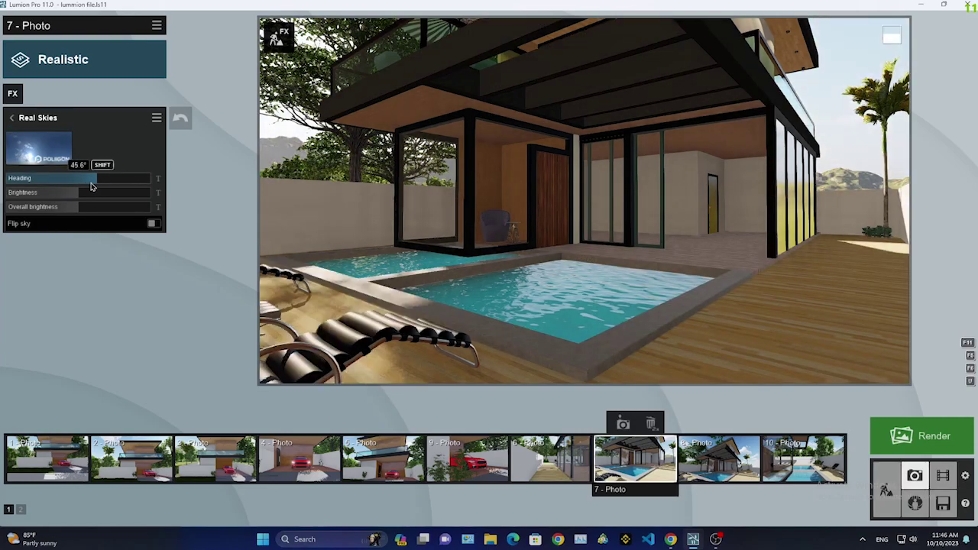
left_click(11, 118)
Add a Sun to Photo 7 with height 16.5° and brightness about 0.9
left_click(23, 72)
left_click(291, 184)
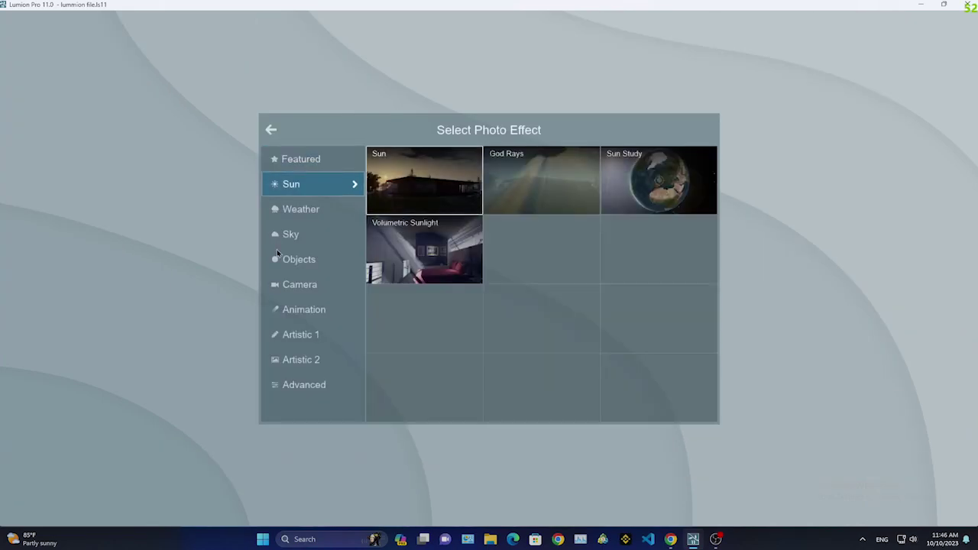
left_click(424, 180)
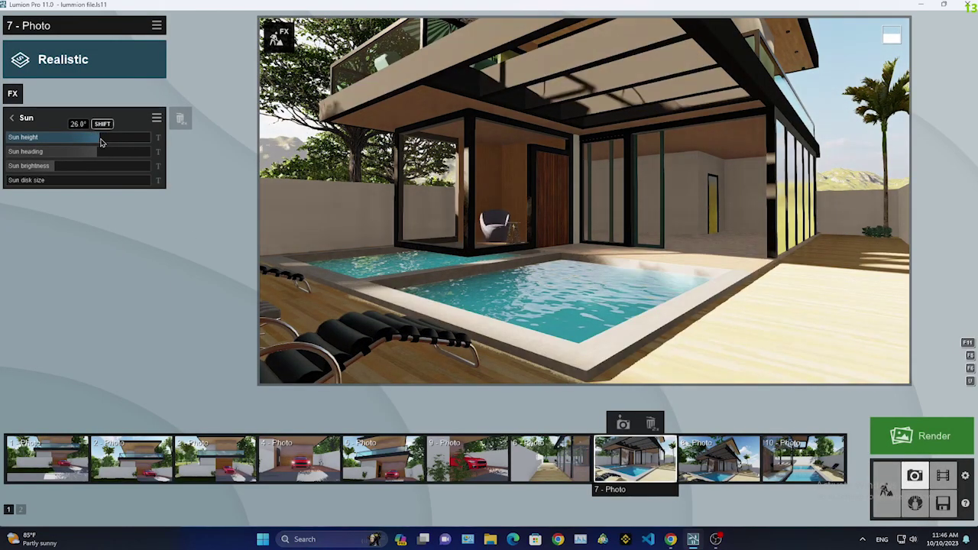
mouse_move(100, 140)
left_mouse_down()
mouse_move(91, 140)
mouse_move(105, 152)
mouse_move(55, 153)
left_mouse_up()
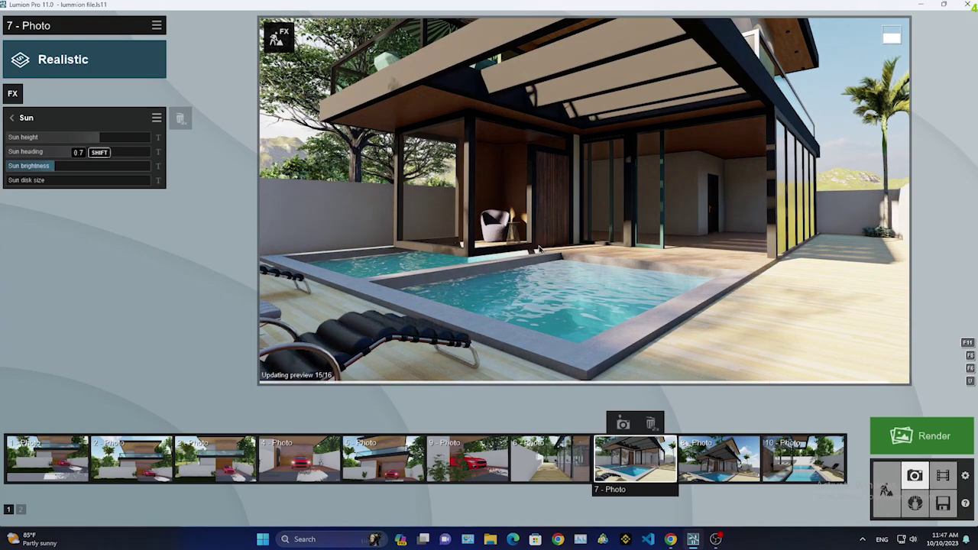
left_click_drag(61, 170, 67, 172)
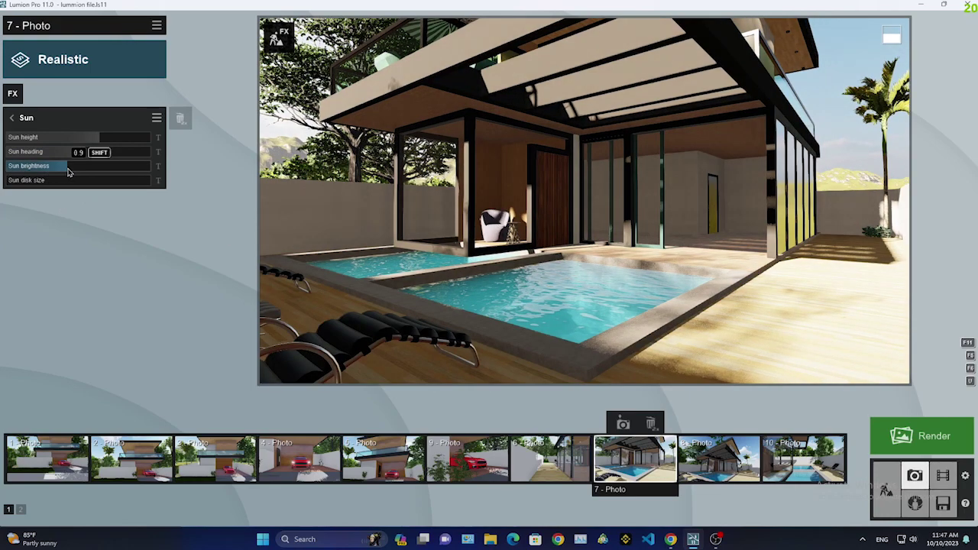
left_click(23, 119)
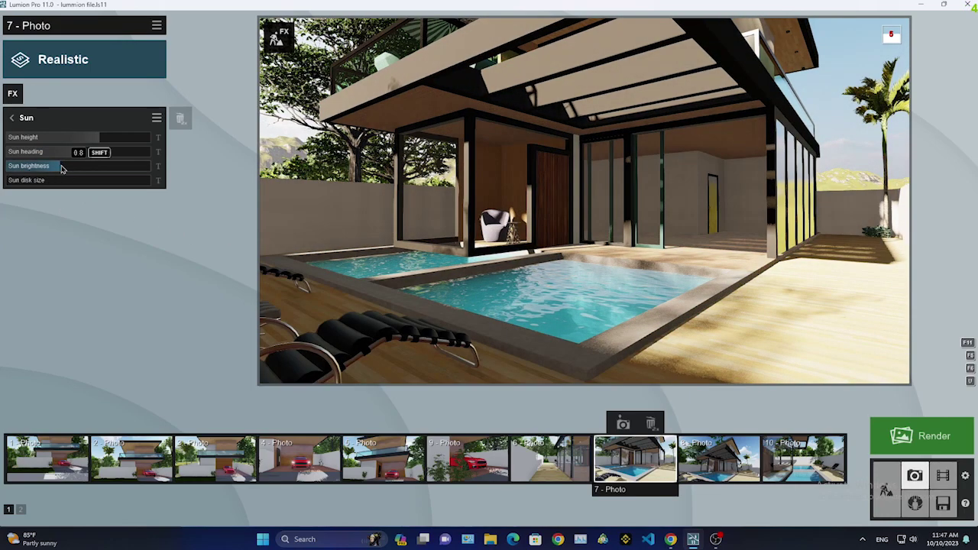
Review Sharpen and Exposure, then increase contrast in Color Correction
left_click(61, 169)
left_click(11, 117)
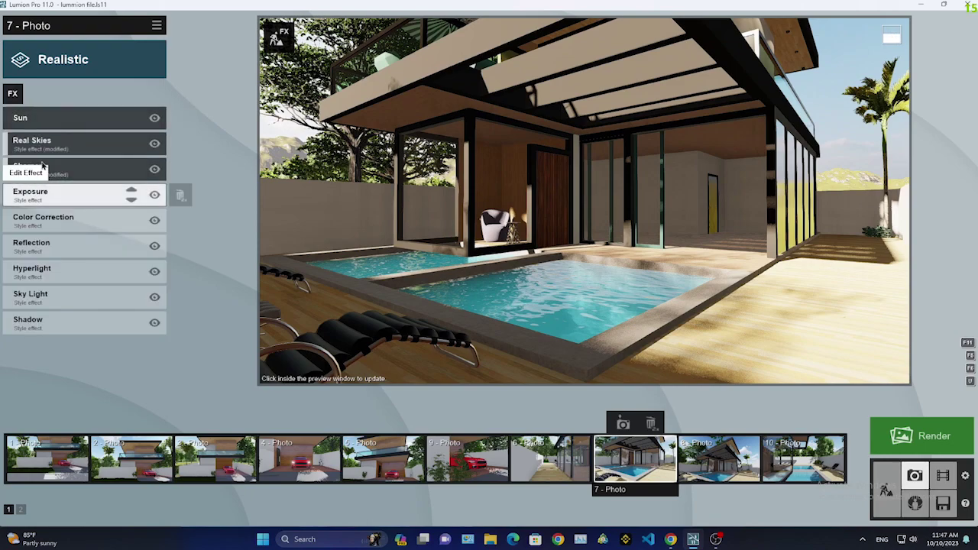
left_click(55, 195)
left_click(12, 118)
left_click(46, 221)
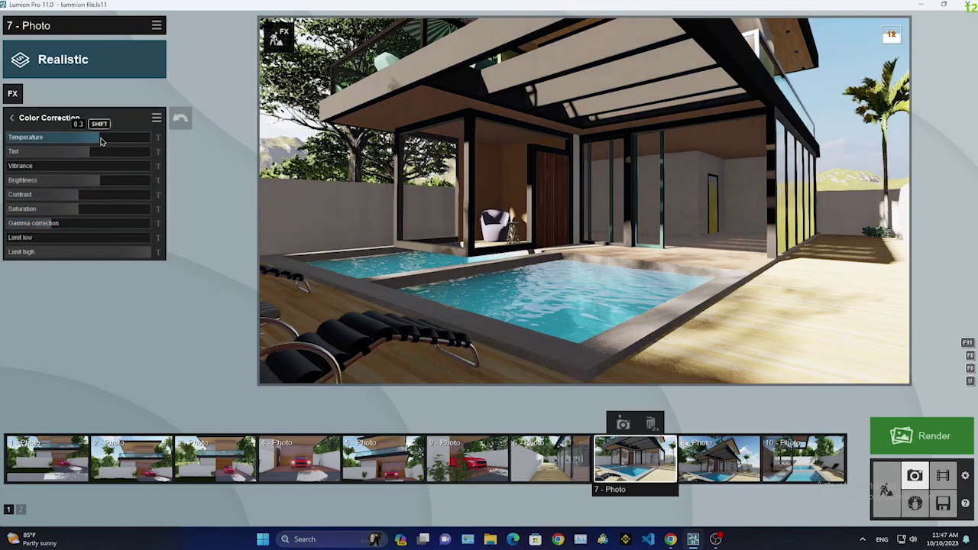
left_click(99, 196)
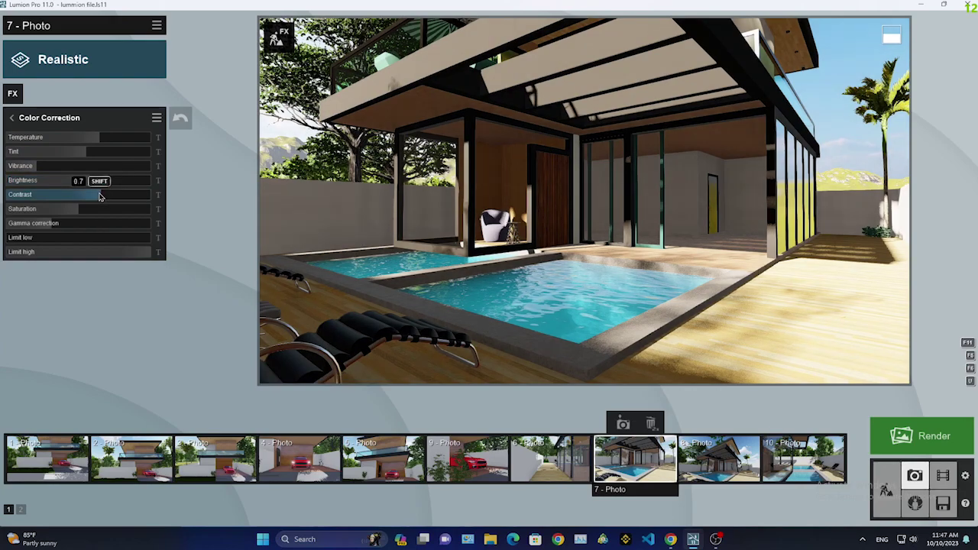
left_click(11, 118)
Review Reflection and Hyperlight, then set Sky Light render quality to High
left_click(46, 244)
left_click(11, 118)
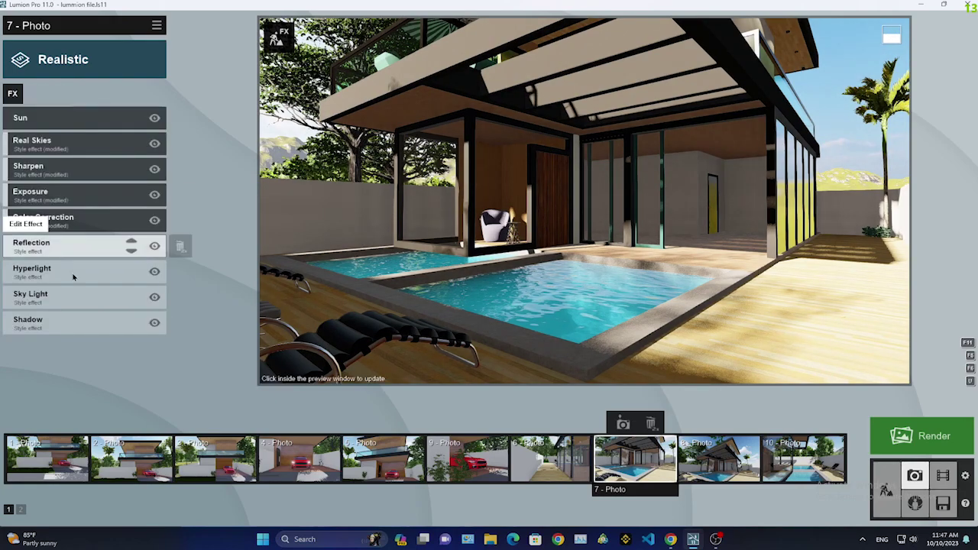
left_click(69, 269)
left_click(57, 118)
left_click(55, 153)
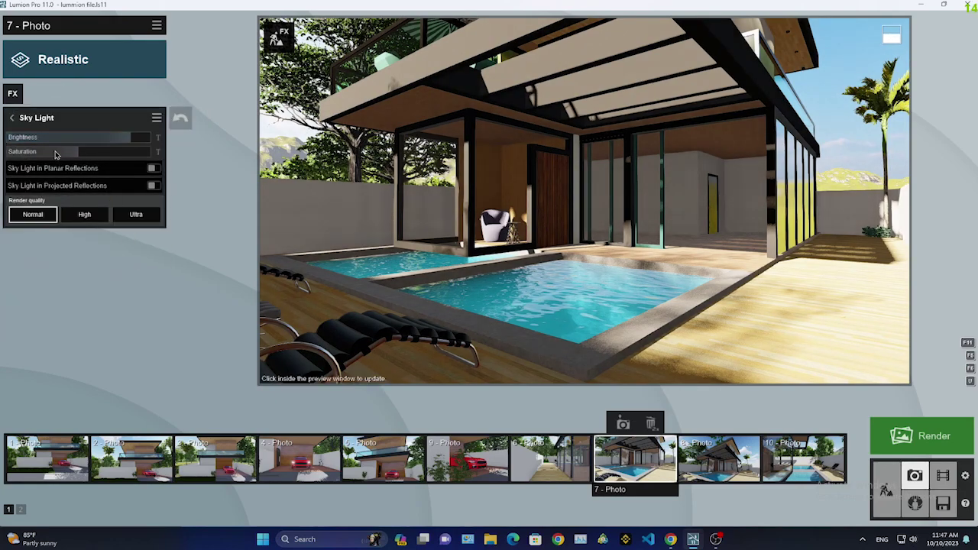
left_click(84, 215)
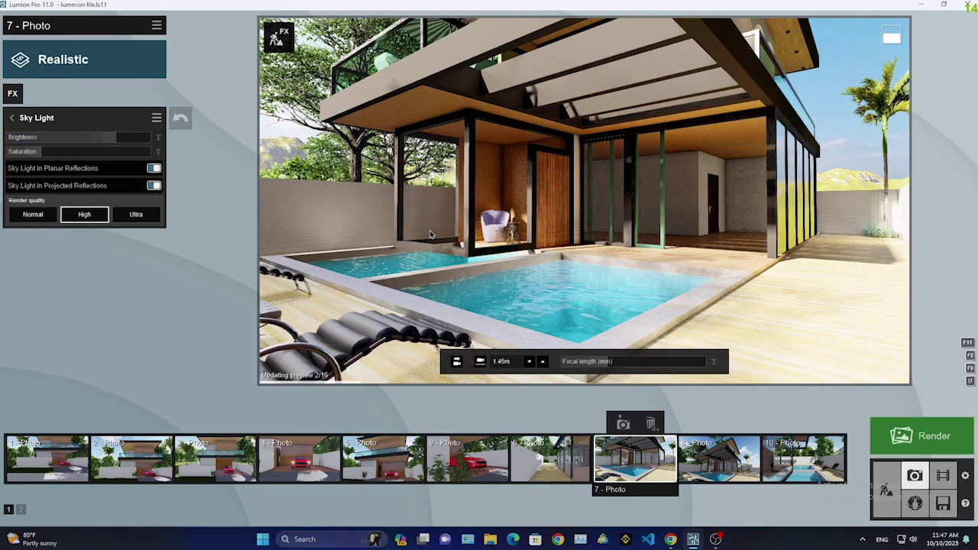
left_click(11, 118)
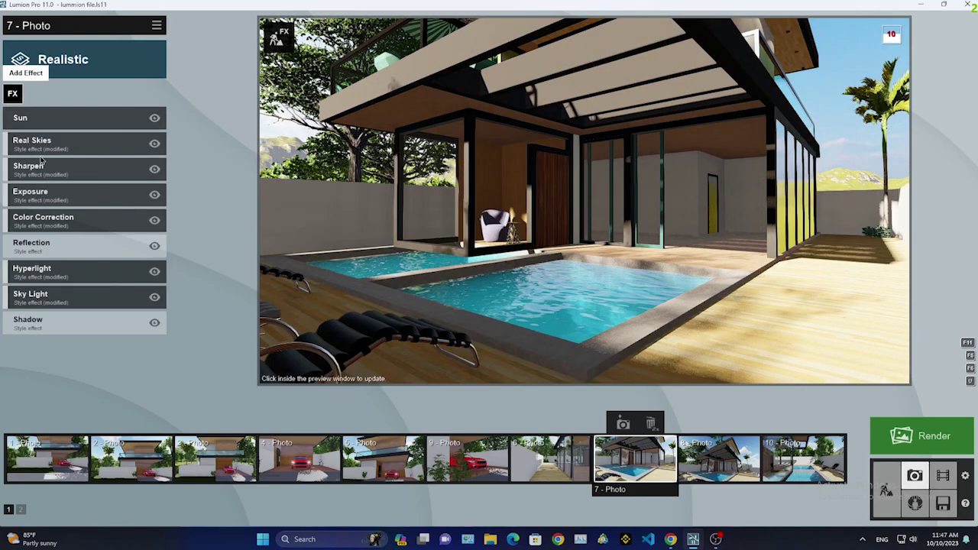
Switch Photo 7's Real Skies to a clear sky and refresh the preview
left_click(46, 140)
left_click(46, 138)
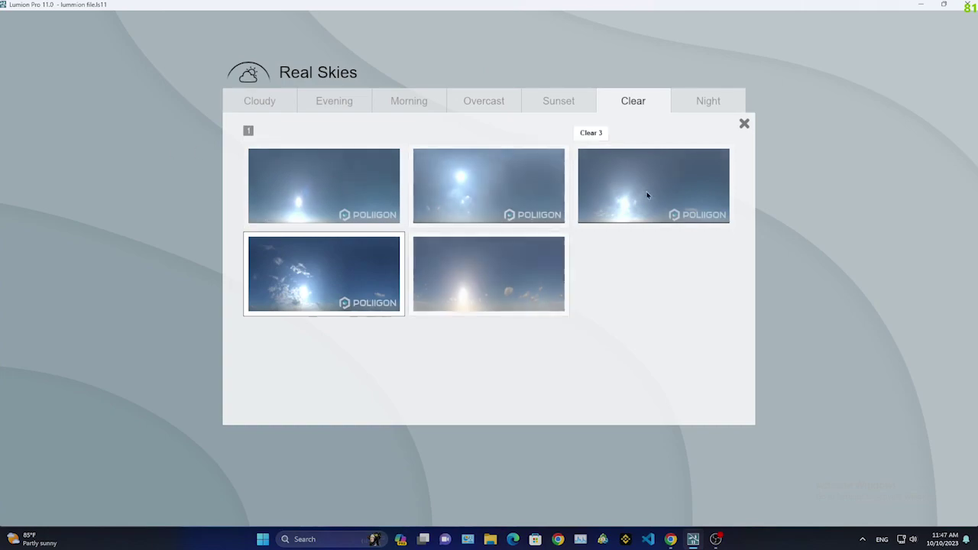
left_click(96, 107)
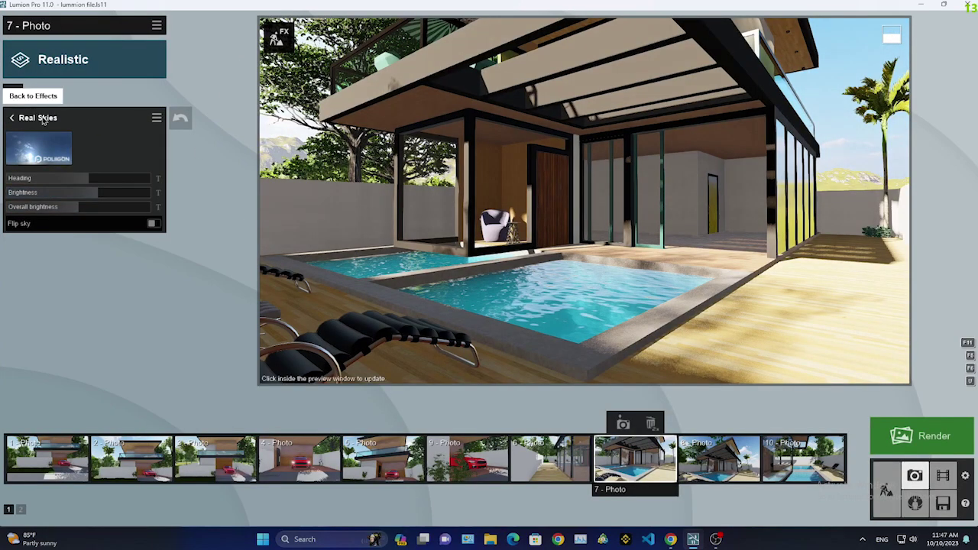
left_click(11, 117)
left_click(78, 217)
left_click(433, 213)
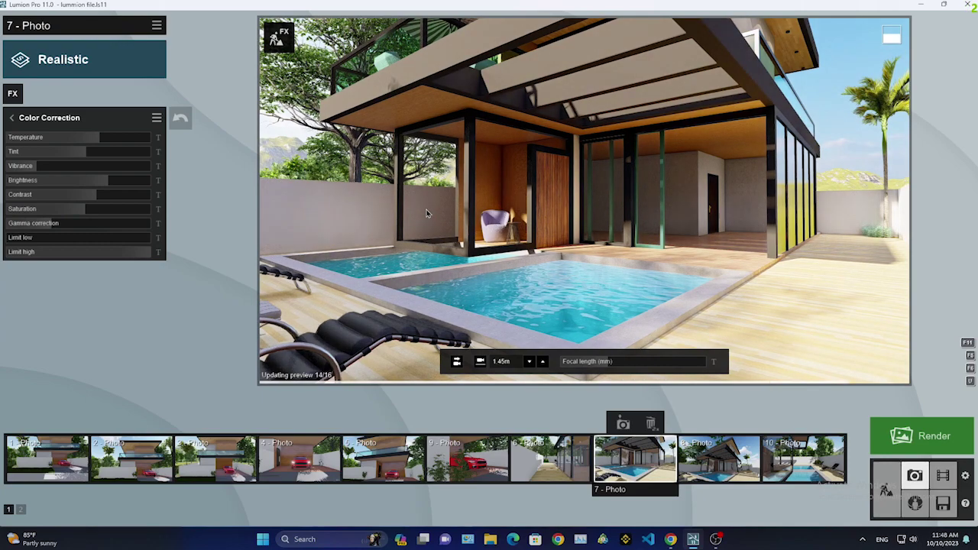
Strengthen the Shadow effect's omnishadow amount
left_click(23, 123)
left_click(30, 321)
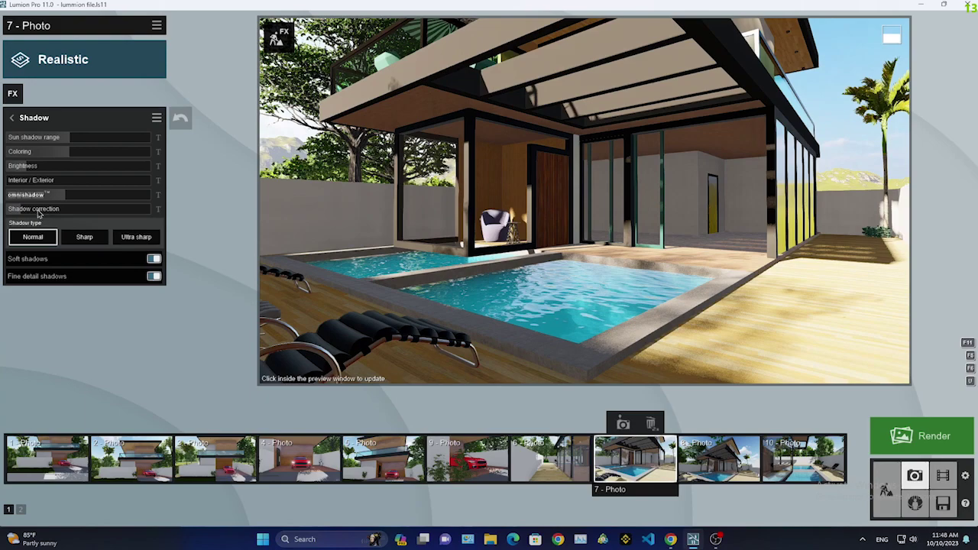
left_click_drag(46, 196, 136, 199)
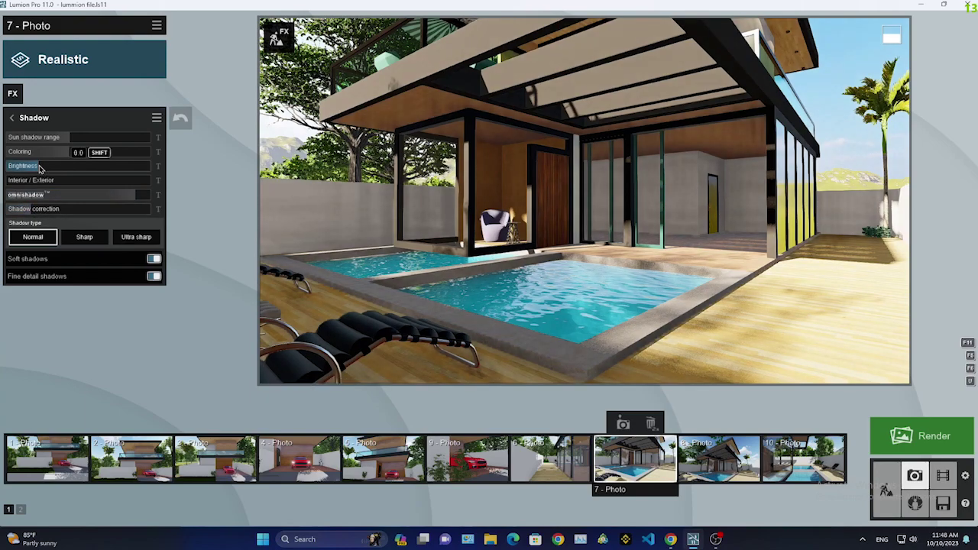
left_click(29, 116)
left_click(79, 147)
Add a Fog effect to Photo 7 from the Weather category
left_click(353, 210)
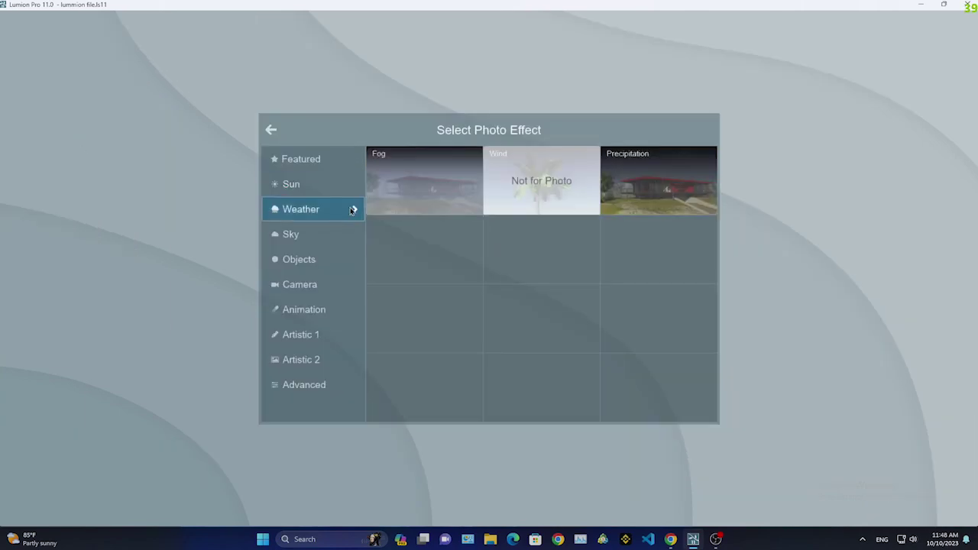
left_click(424, 180)
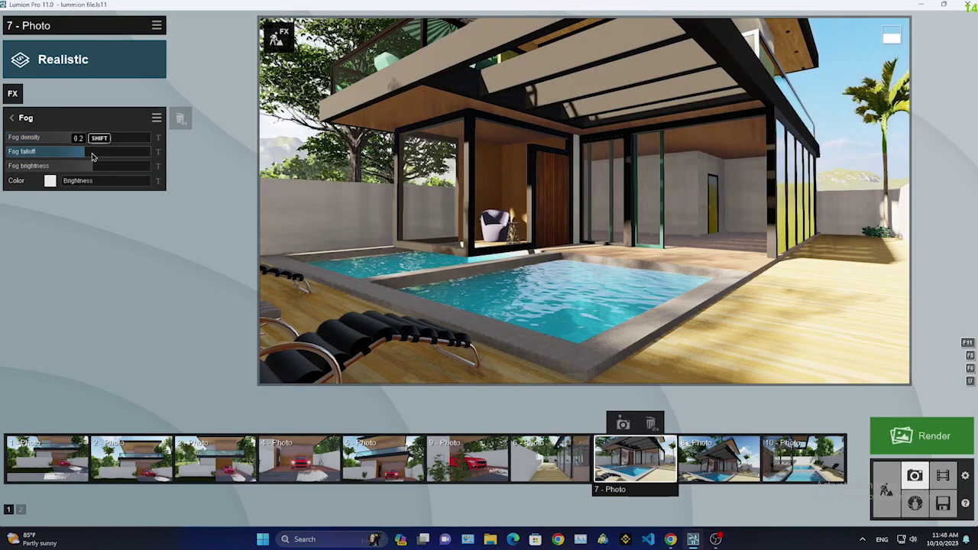
left_click(26, 118)
Add Depth of Field with auto focus and blur amount around half
left_click(22, 118)
left_click(306, 234)
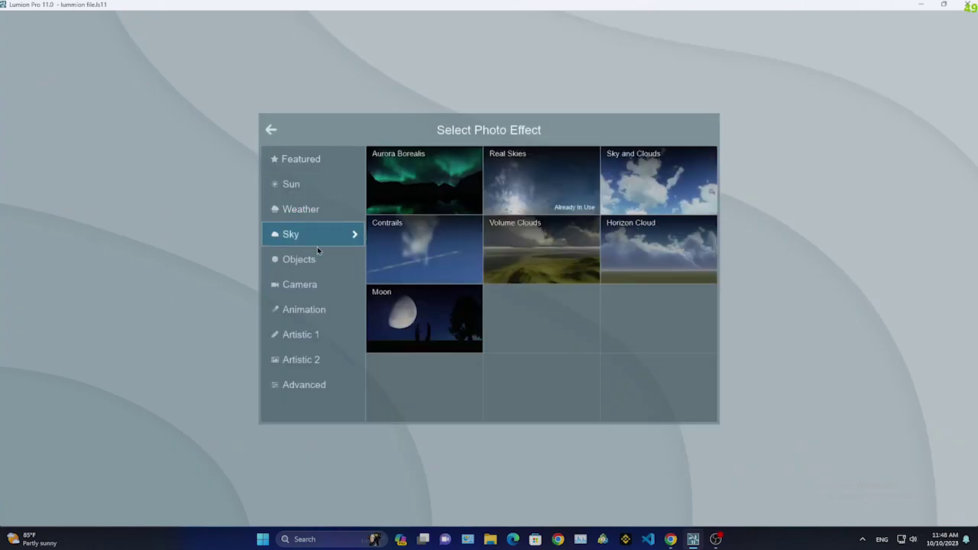
left_click(317, 281)
left_click(628, 262)
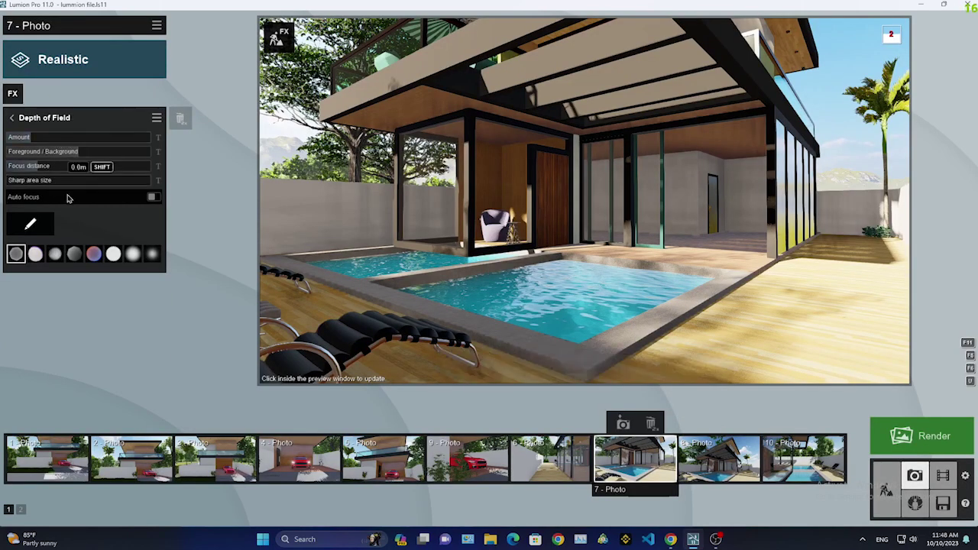
left_click(23, 220)
left_click(548, 351)
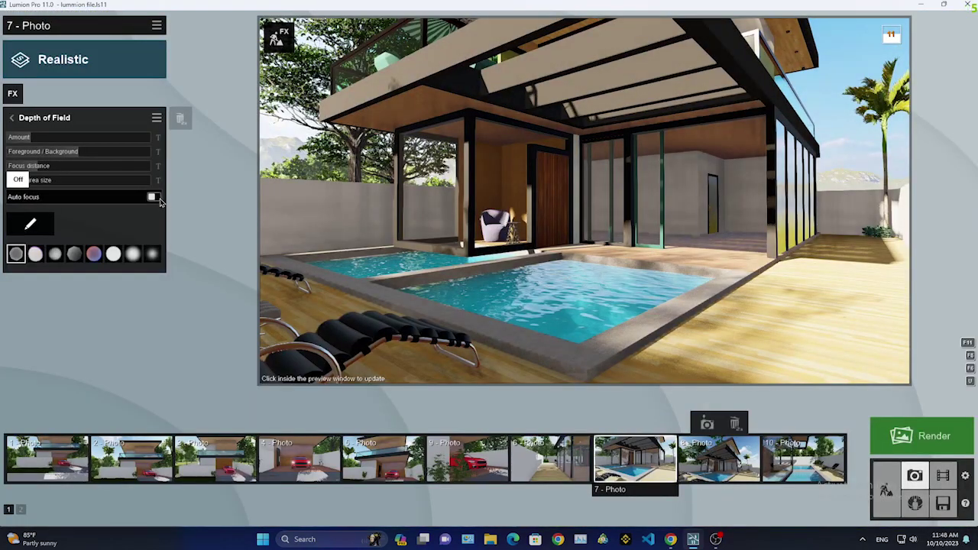
left_click_drag(67, 137, 81, 140)
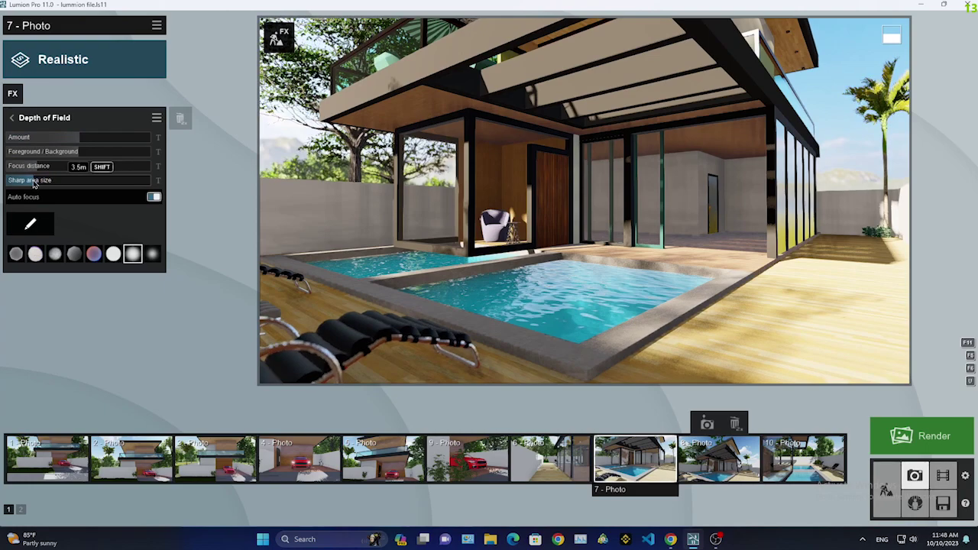
left_click(373, 224)
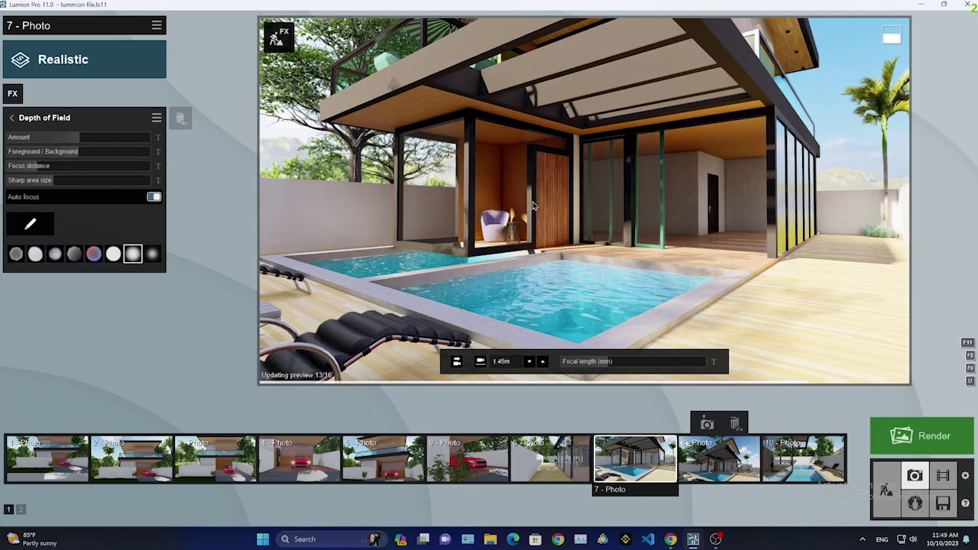
Add Reflection planes for photo 7's right and left glass panes
left_click(24, 119)
left_click(30, 294)
left_click(35, 147)
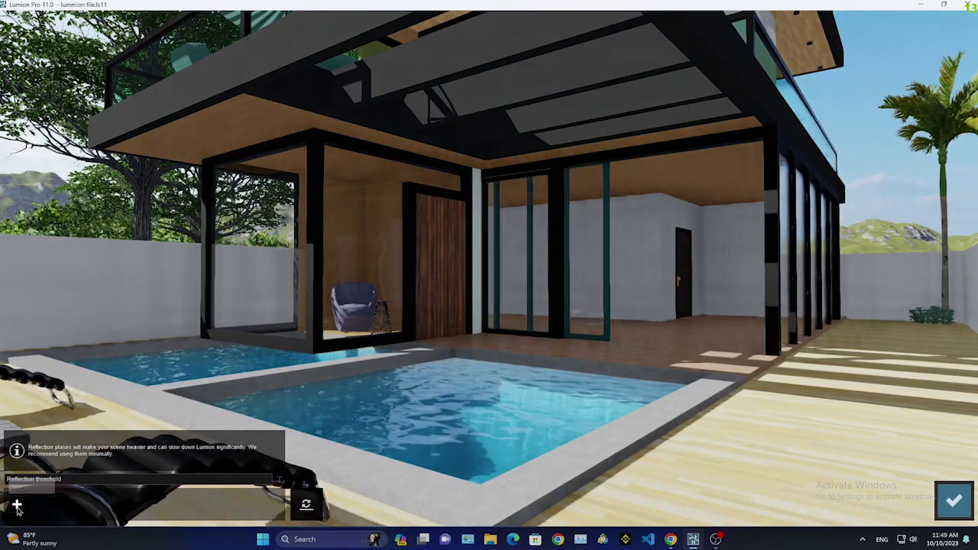
left_click(17, 504)
left_click(802, 244)
left_click(46, 504)
left_click(259, 244)
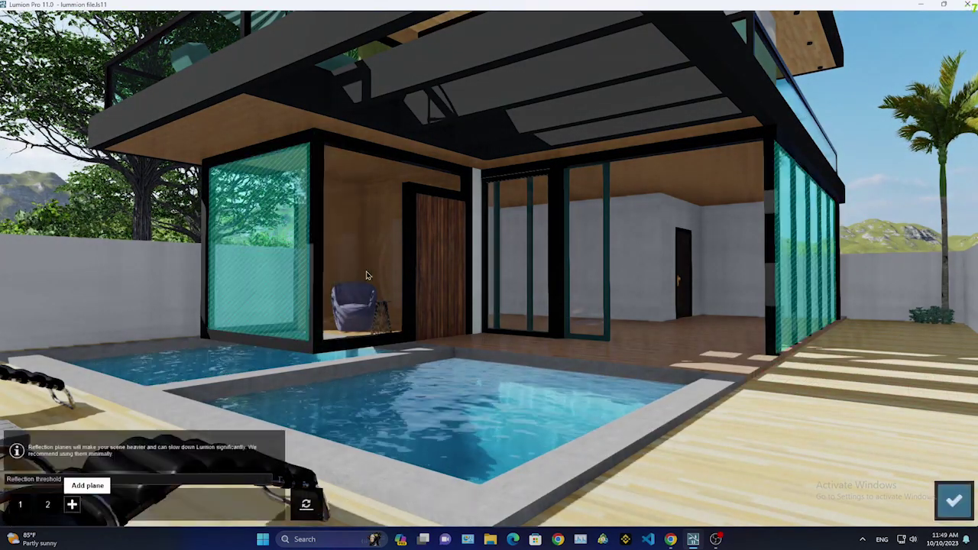
Add planes for the middle glass, pool water and both upper railings, then confirm
left_click(366, 275)
left_click(98, 505)
left_click(458, 428)
left_click(125, 504)
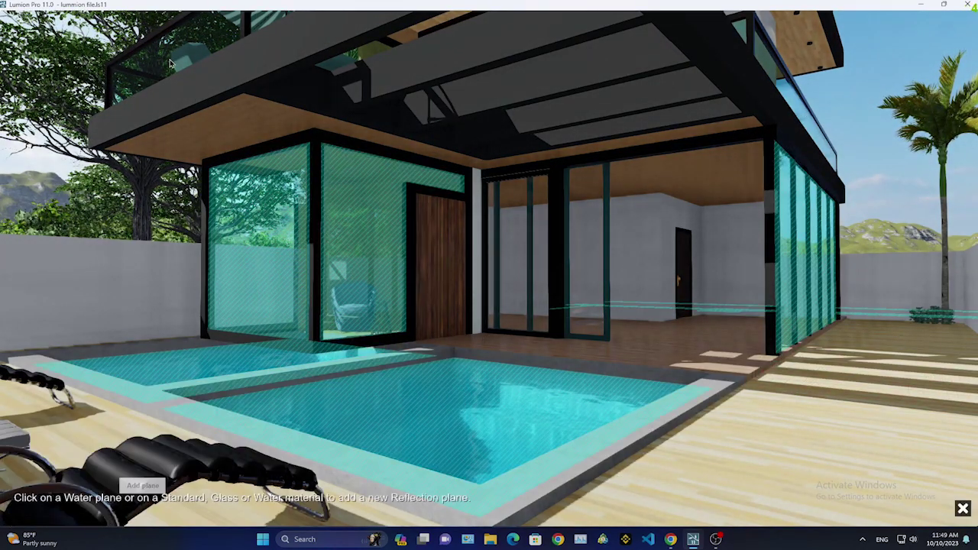
left_click(171, 63)
left_click(155, 504)
left_click(779, 99)
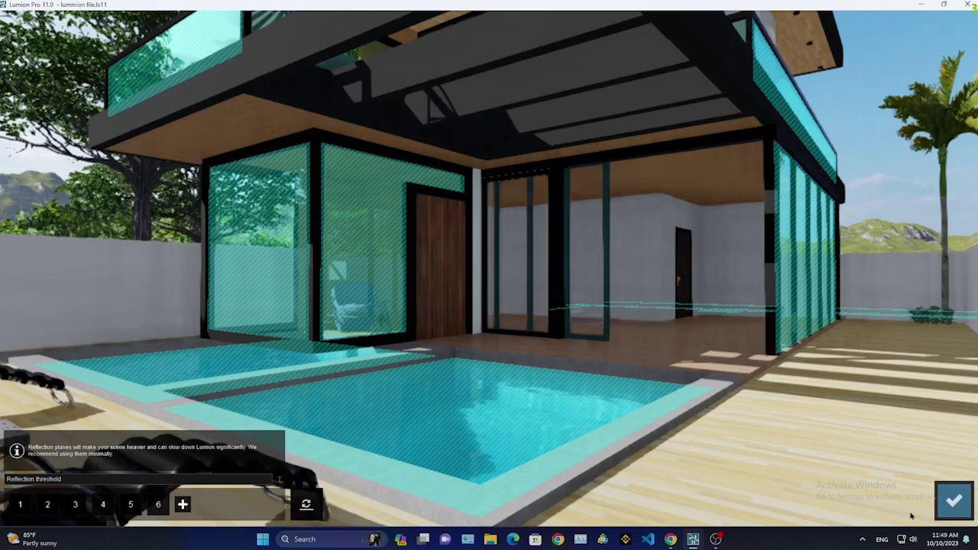
left_click(952, 502)
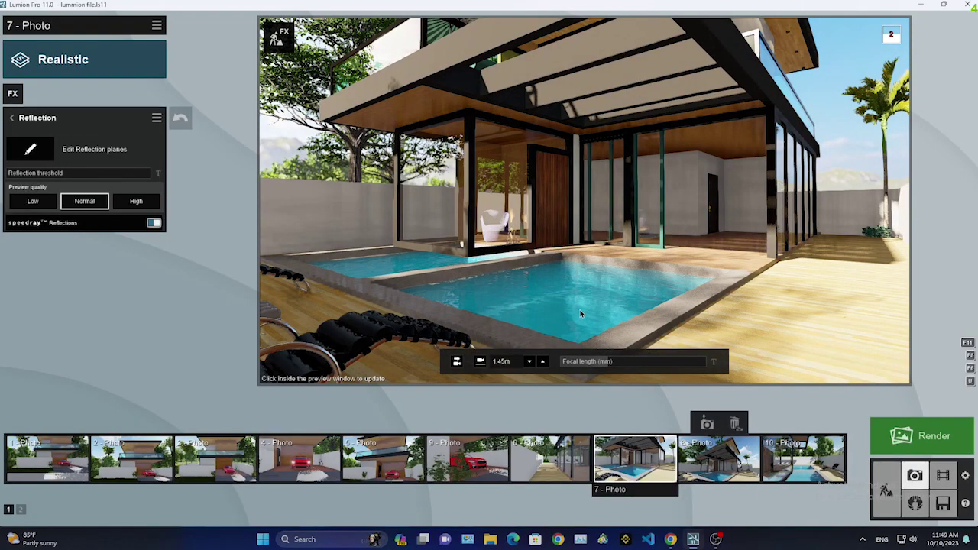
Refresh the preview to check photo 7's new reflections, then move on
left_click(519, 266)
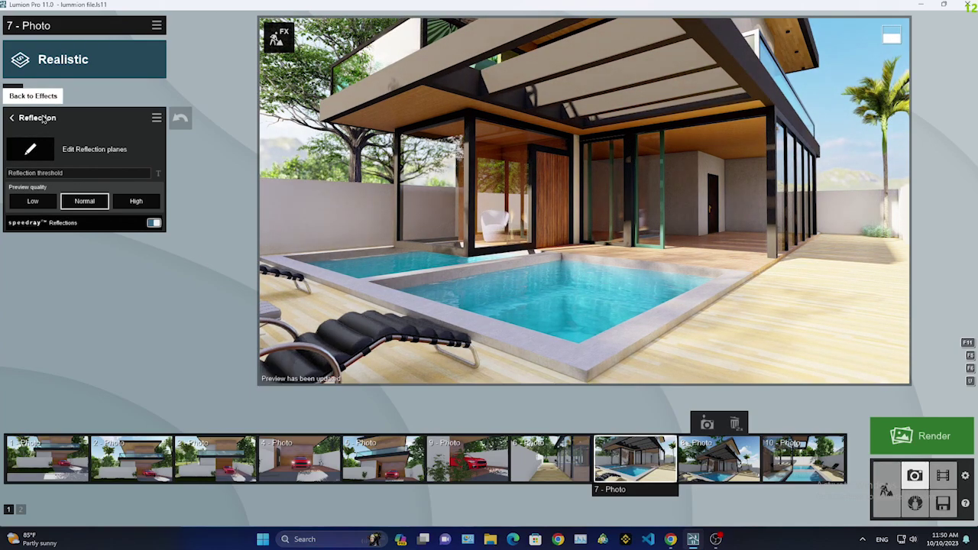
left_click(44, 120)
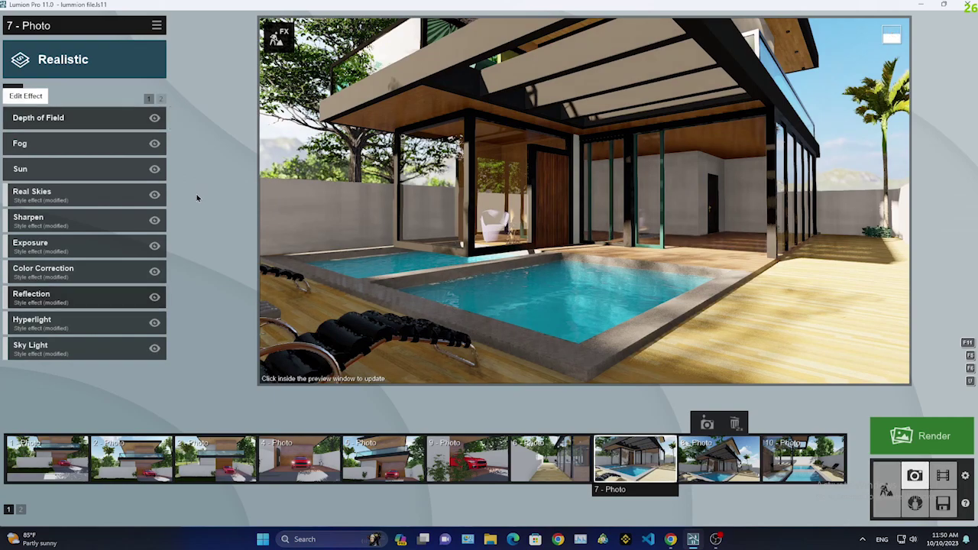
left_click(369, 229)
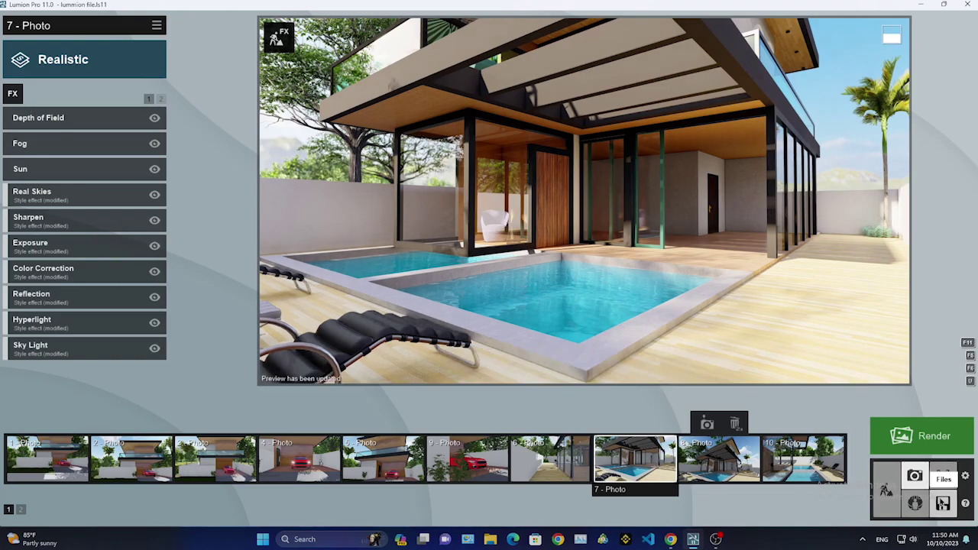
left_click(716, 539)
left_click(716, 538)
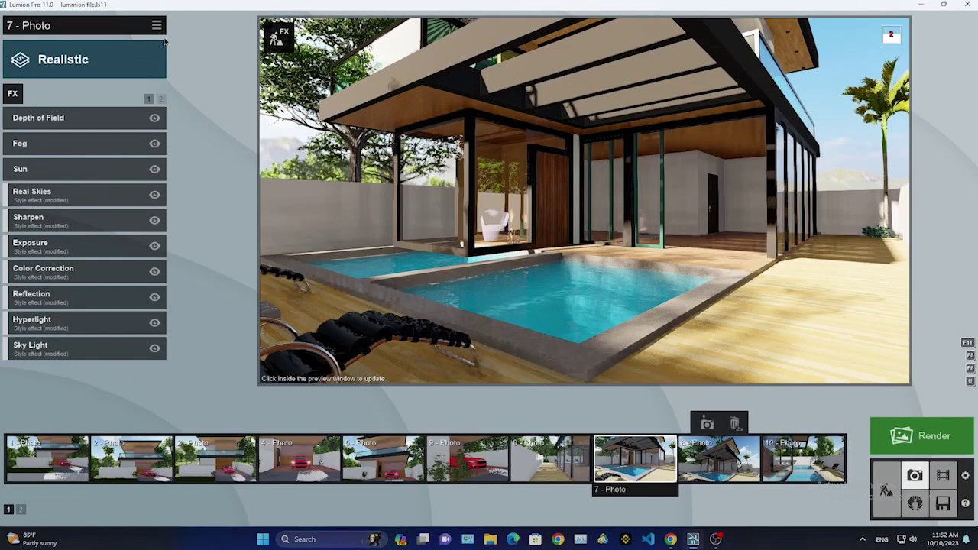
left_click(156, 25)
Copy photo 7's effects and paste them onto photo 8
left_click(75, 39)
left_click(718, 457)
left_click(156, 25)
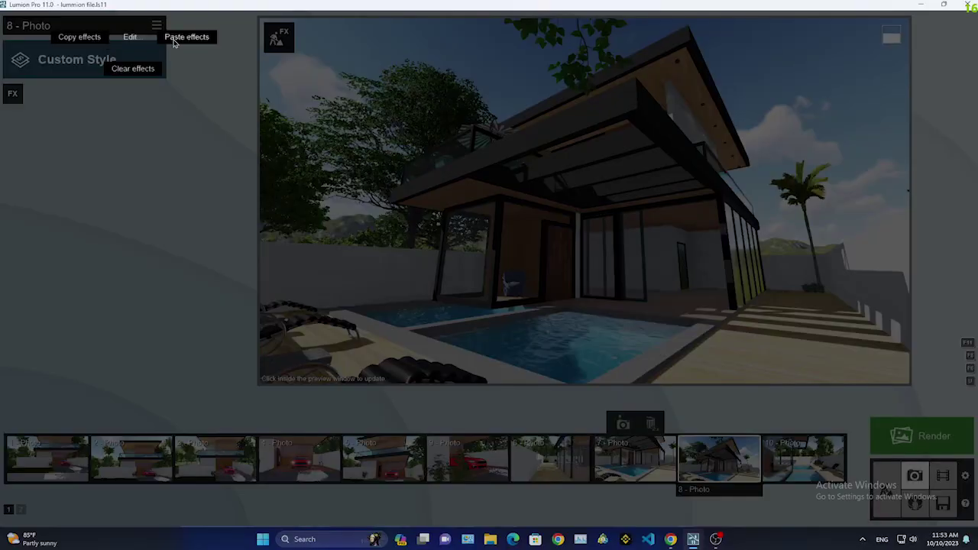
left_click(174, 39)
left_click(516, 182)
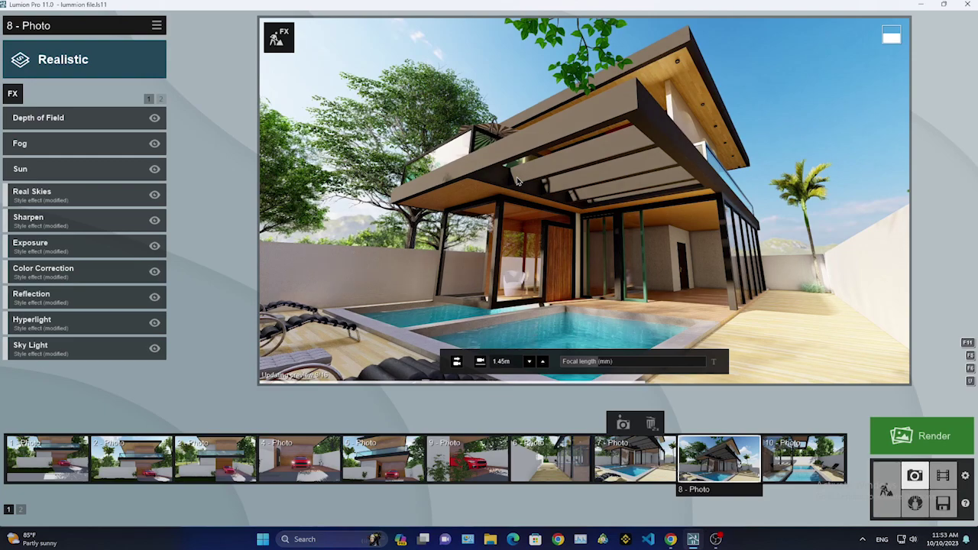
Paste the copied effects onto photo 10 and refresh its preview
left_click(787, 466)
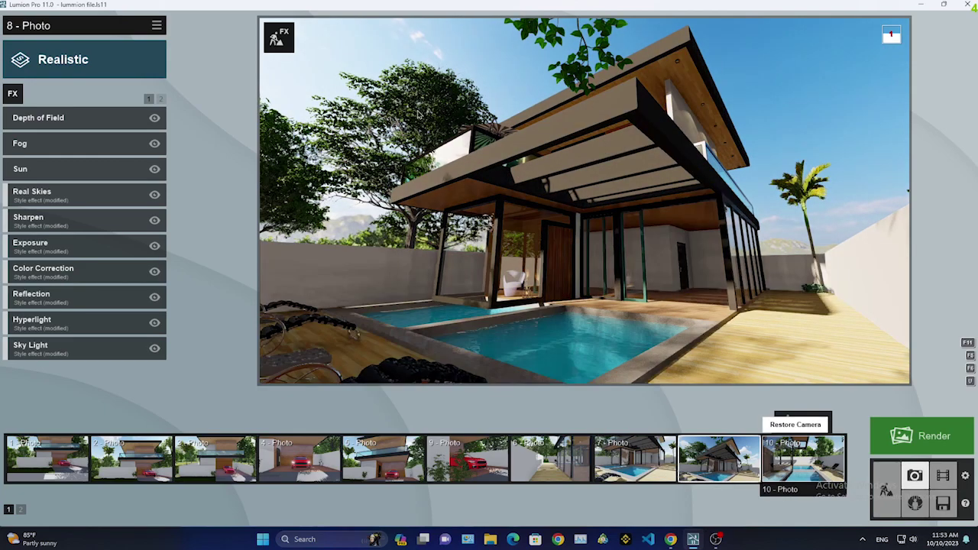
left_click(156, 25)
left_click(191, 38)
left_click(655, 223)
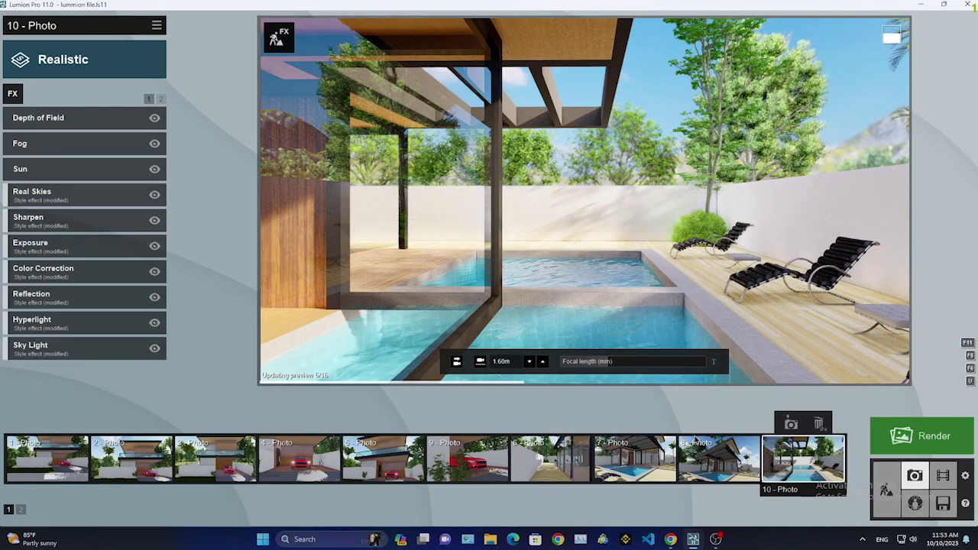
Trial then remove 2-Point Perspective on photo 8, and show the Photo Set render options
left_click(717, 460)
left_click(16, 95)
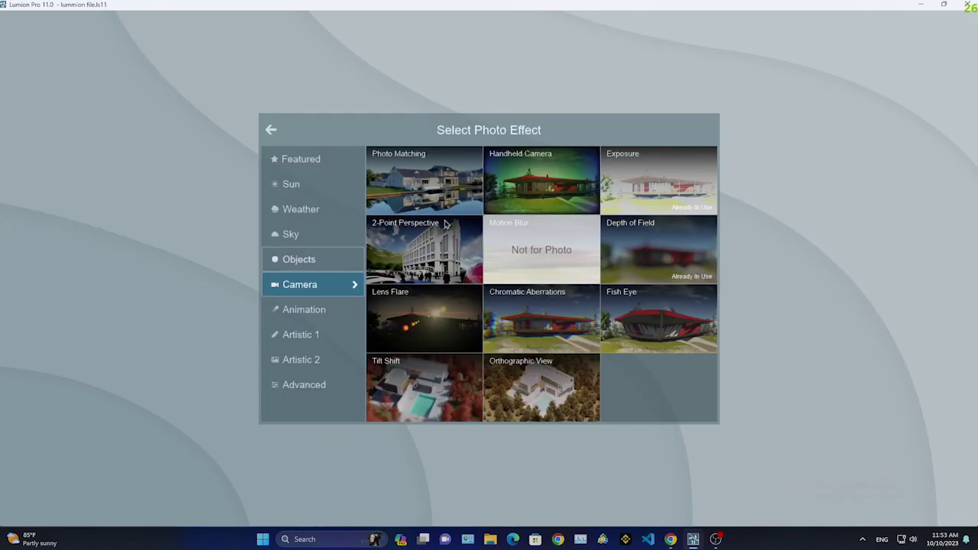
left_click(463, 241)
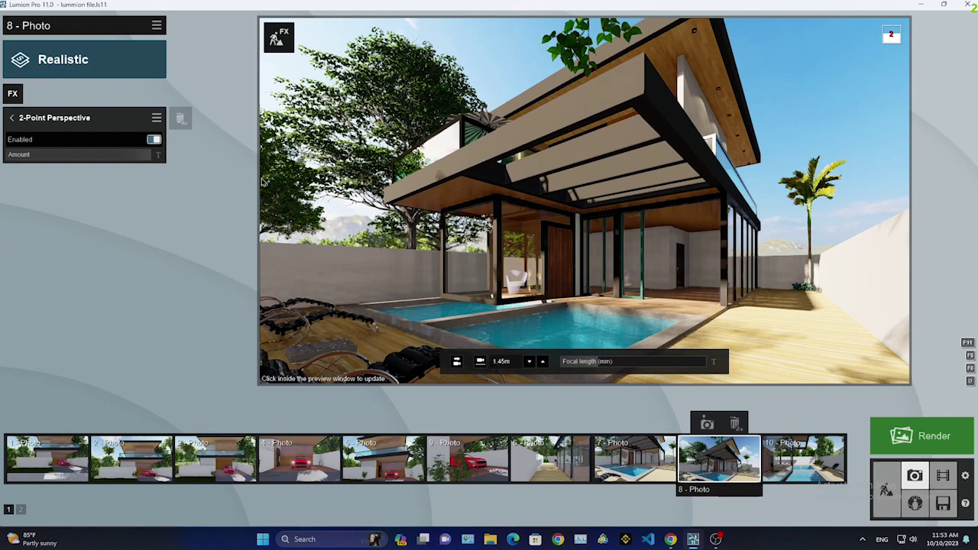
left_click(154, 142)
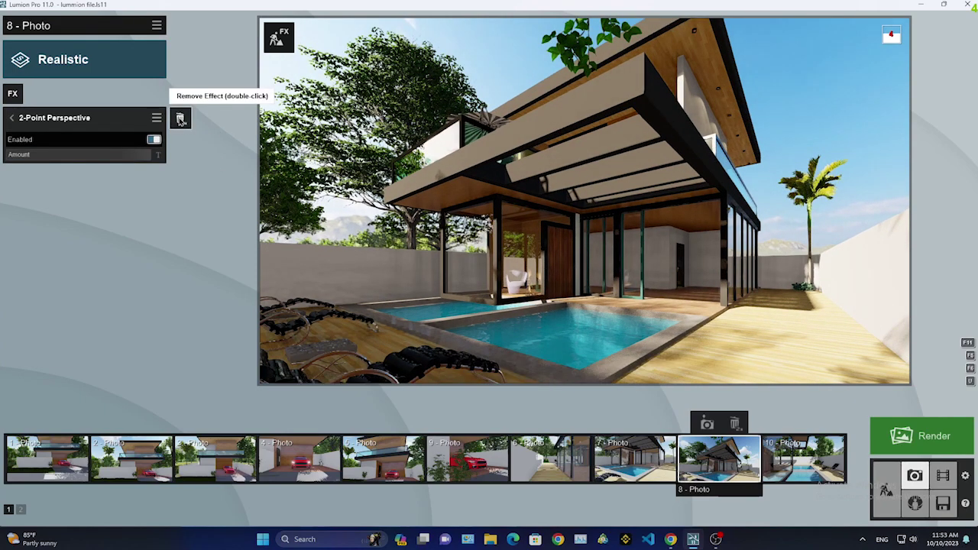
left_click(12, 117)
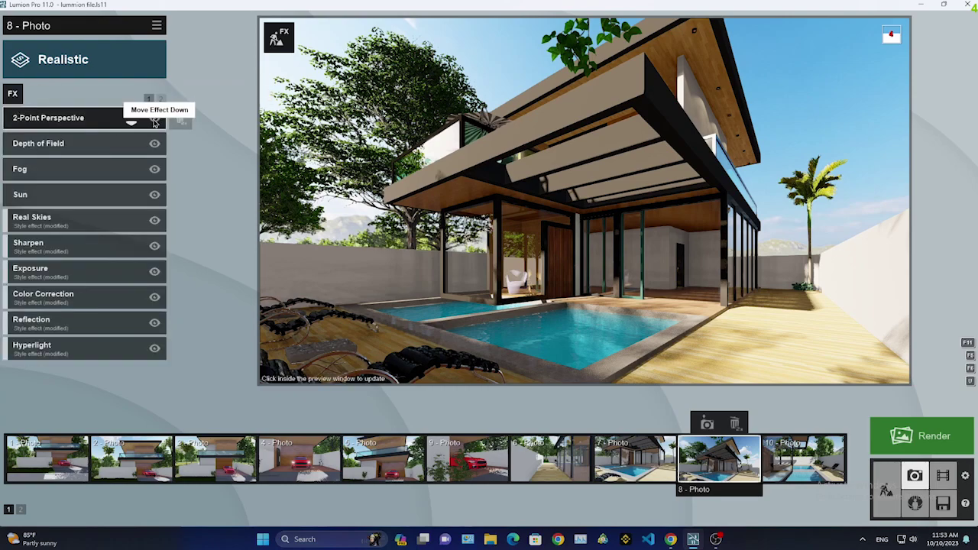
double_click(181, 119)
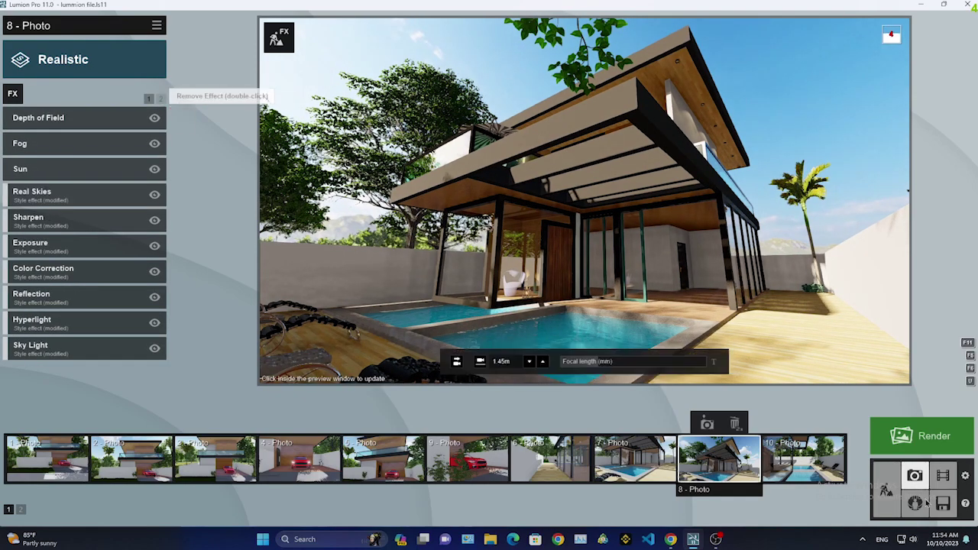
left_click(922, 435)
left_click(351, 88)
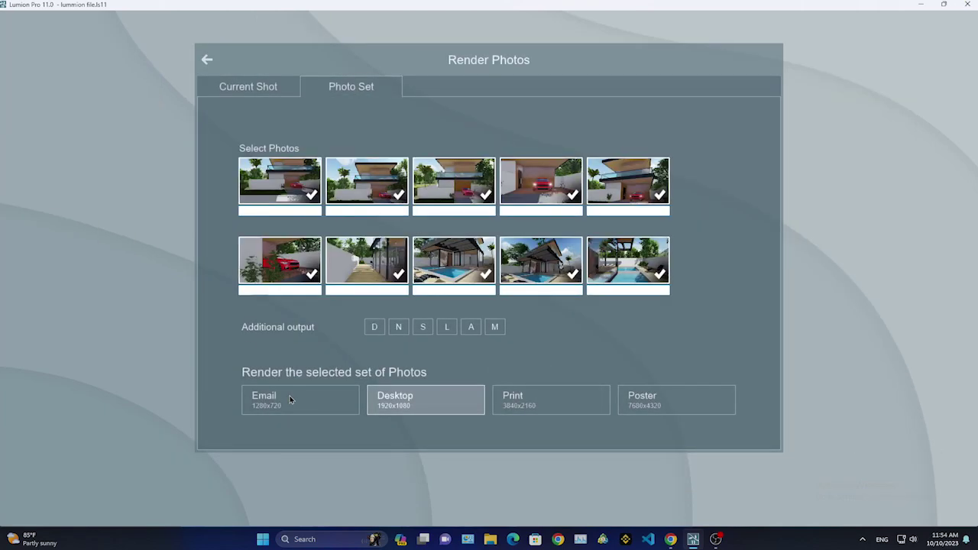